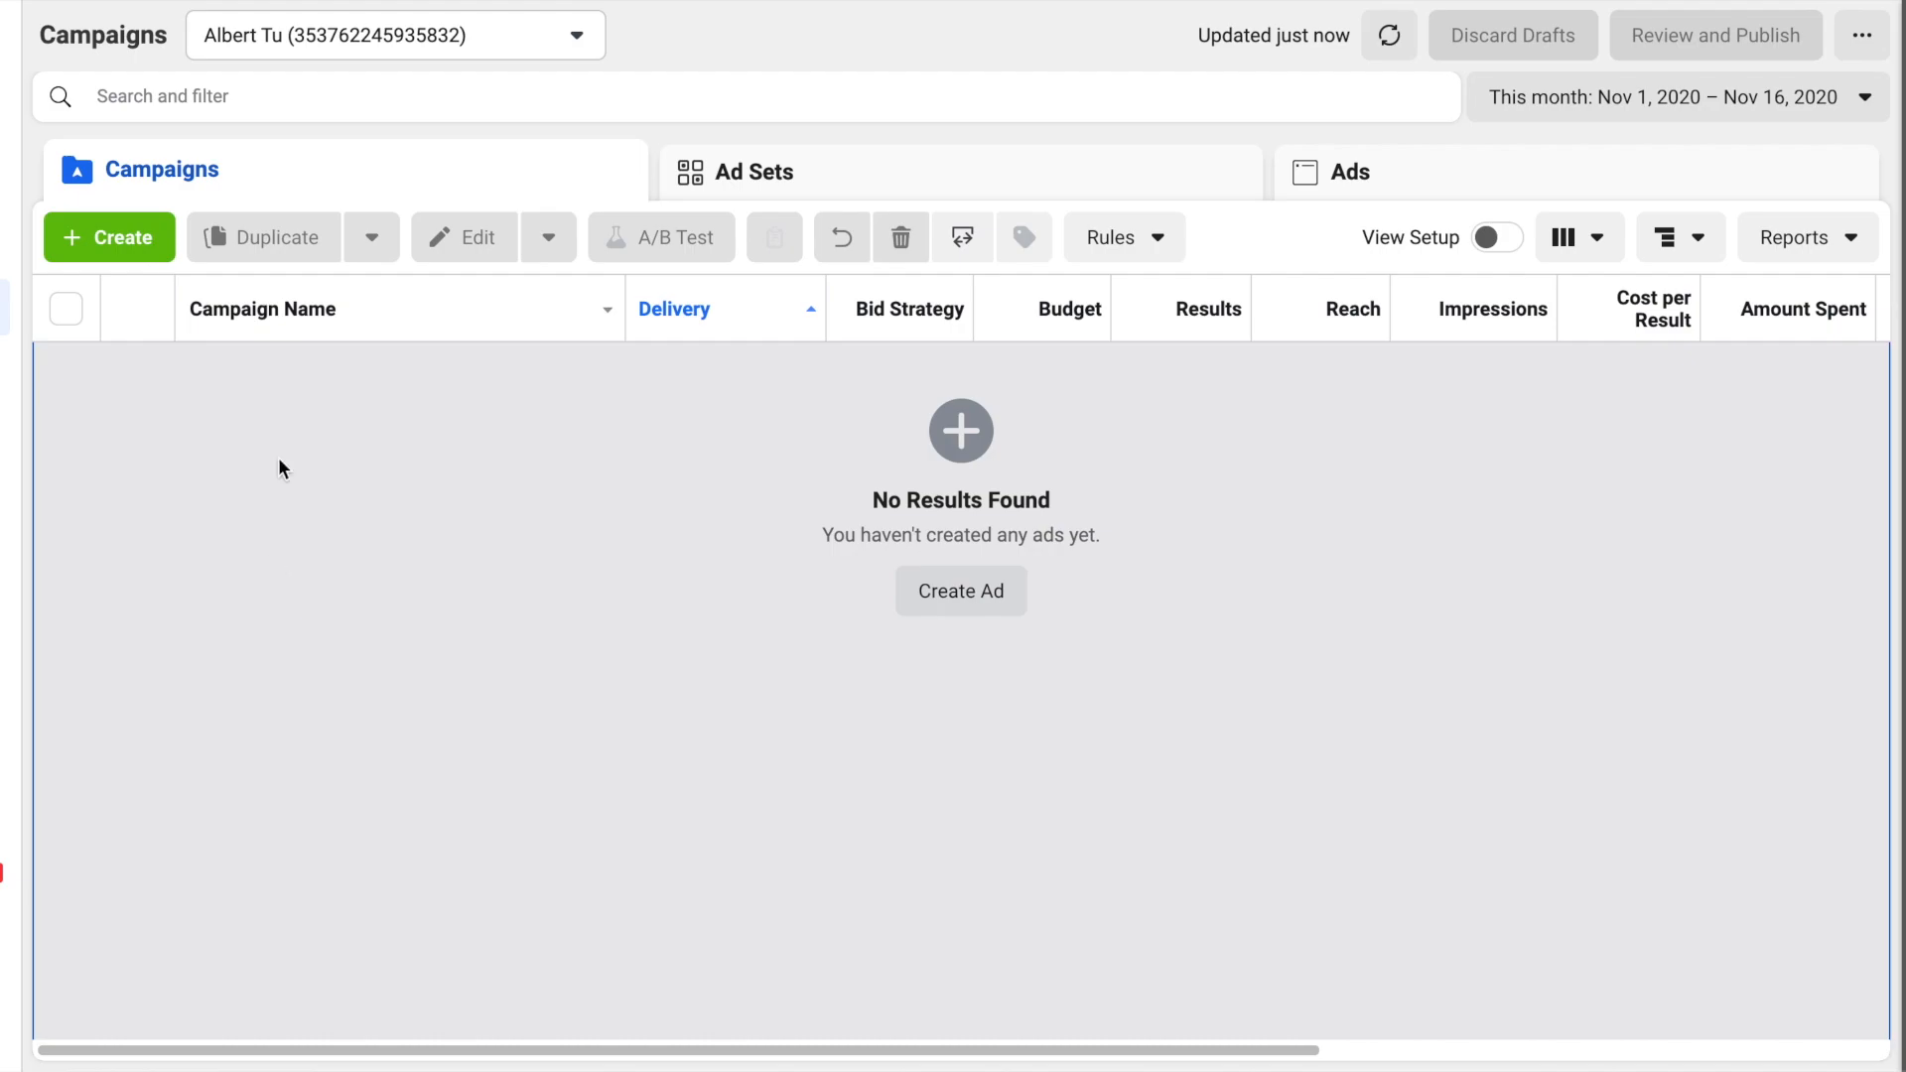
# - Create a new campaign with the Engagement objective and the Post engagement type
pyautogui.click(139, 226)
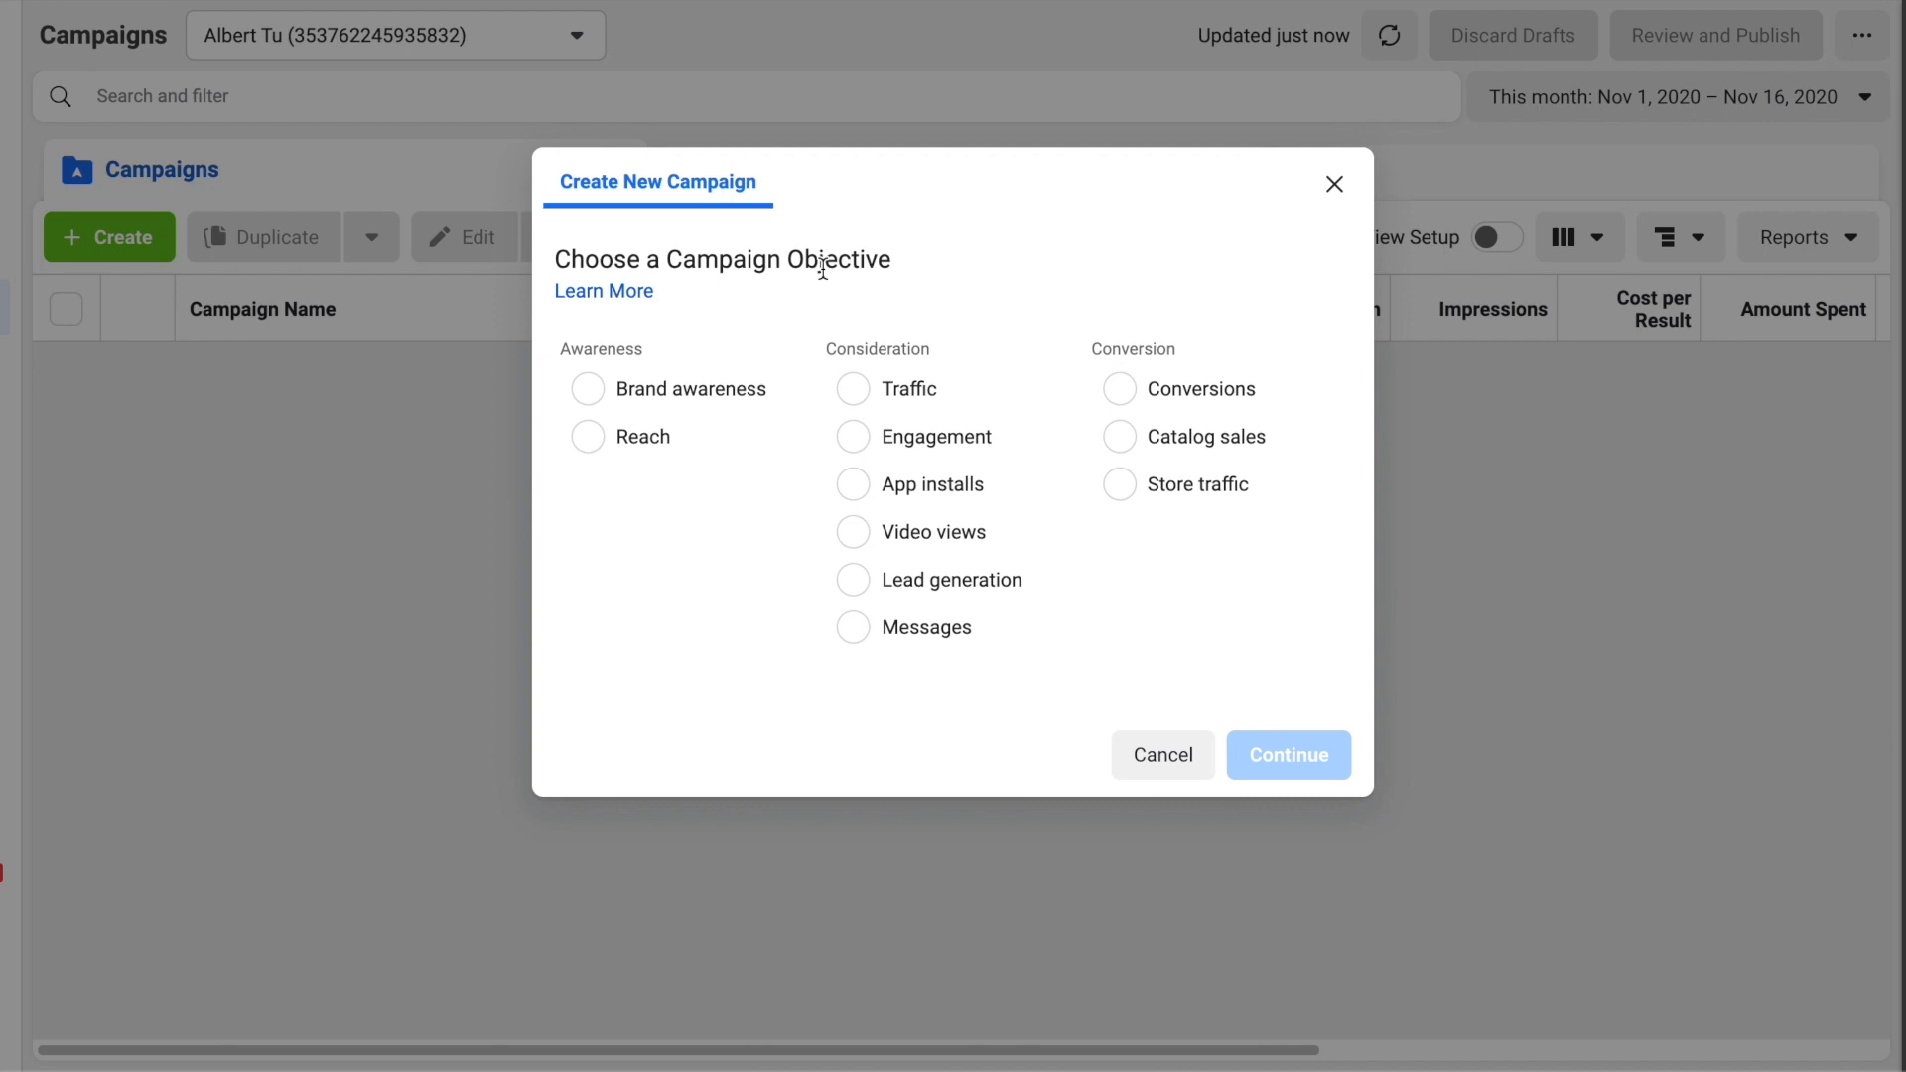
pyautogui.click(925, 435)
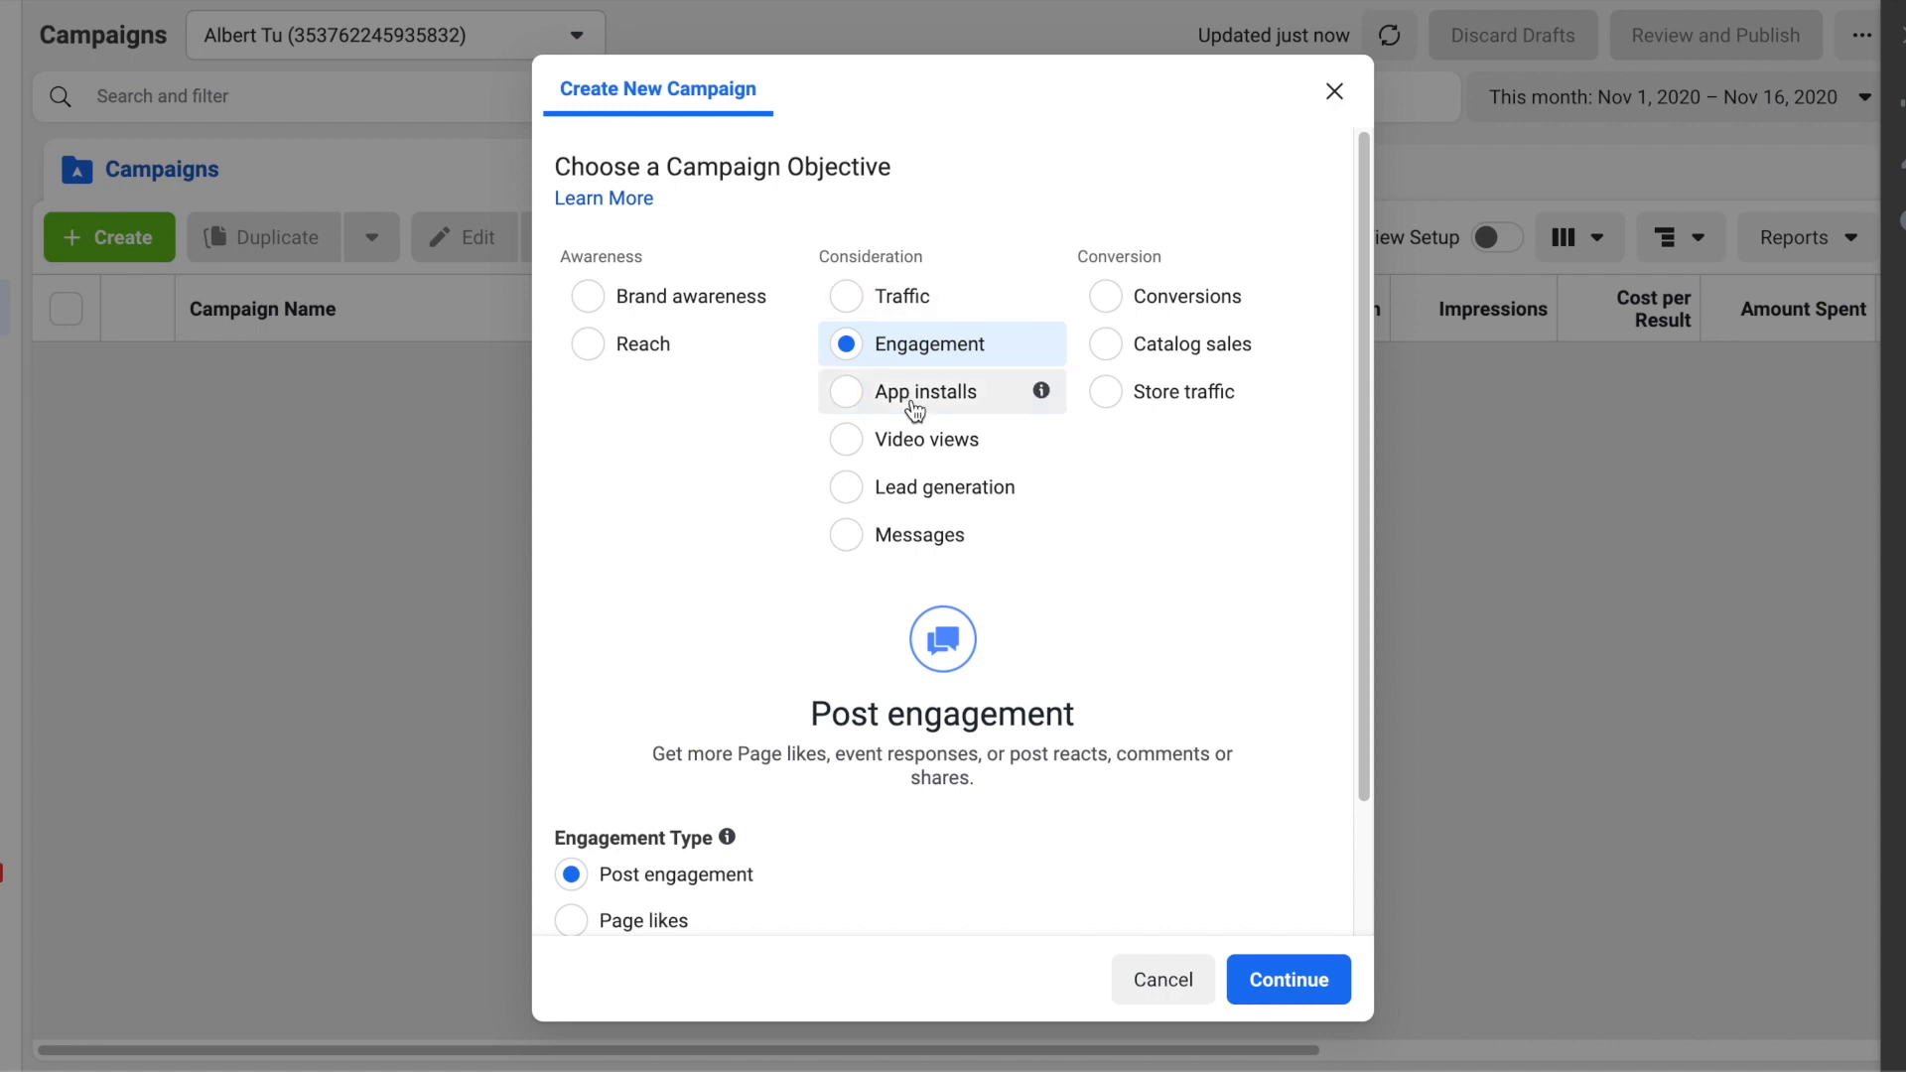
pyautogui.scroll(-2, 914, 407)
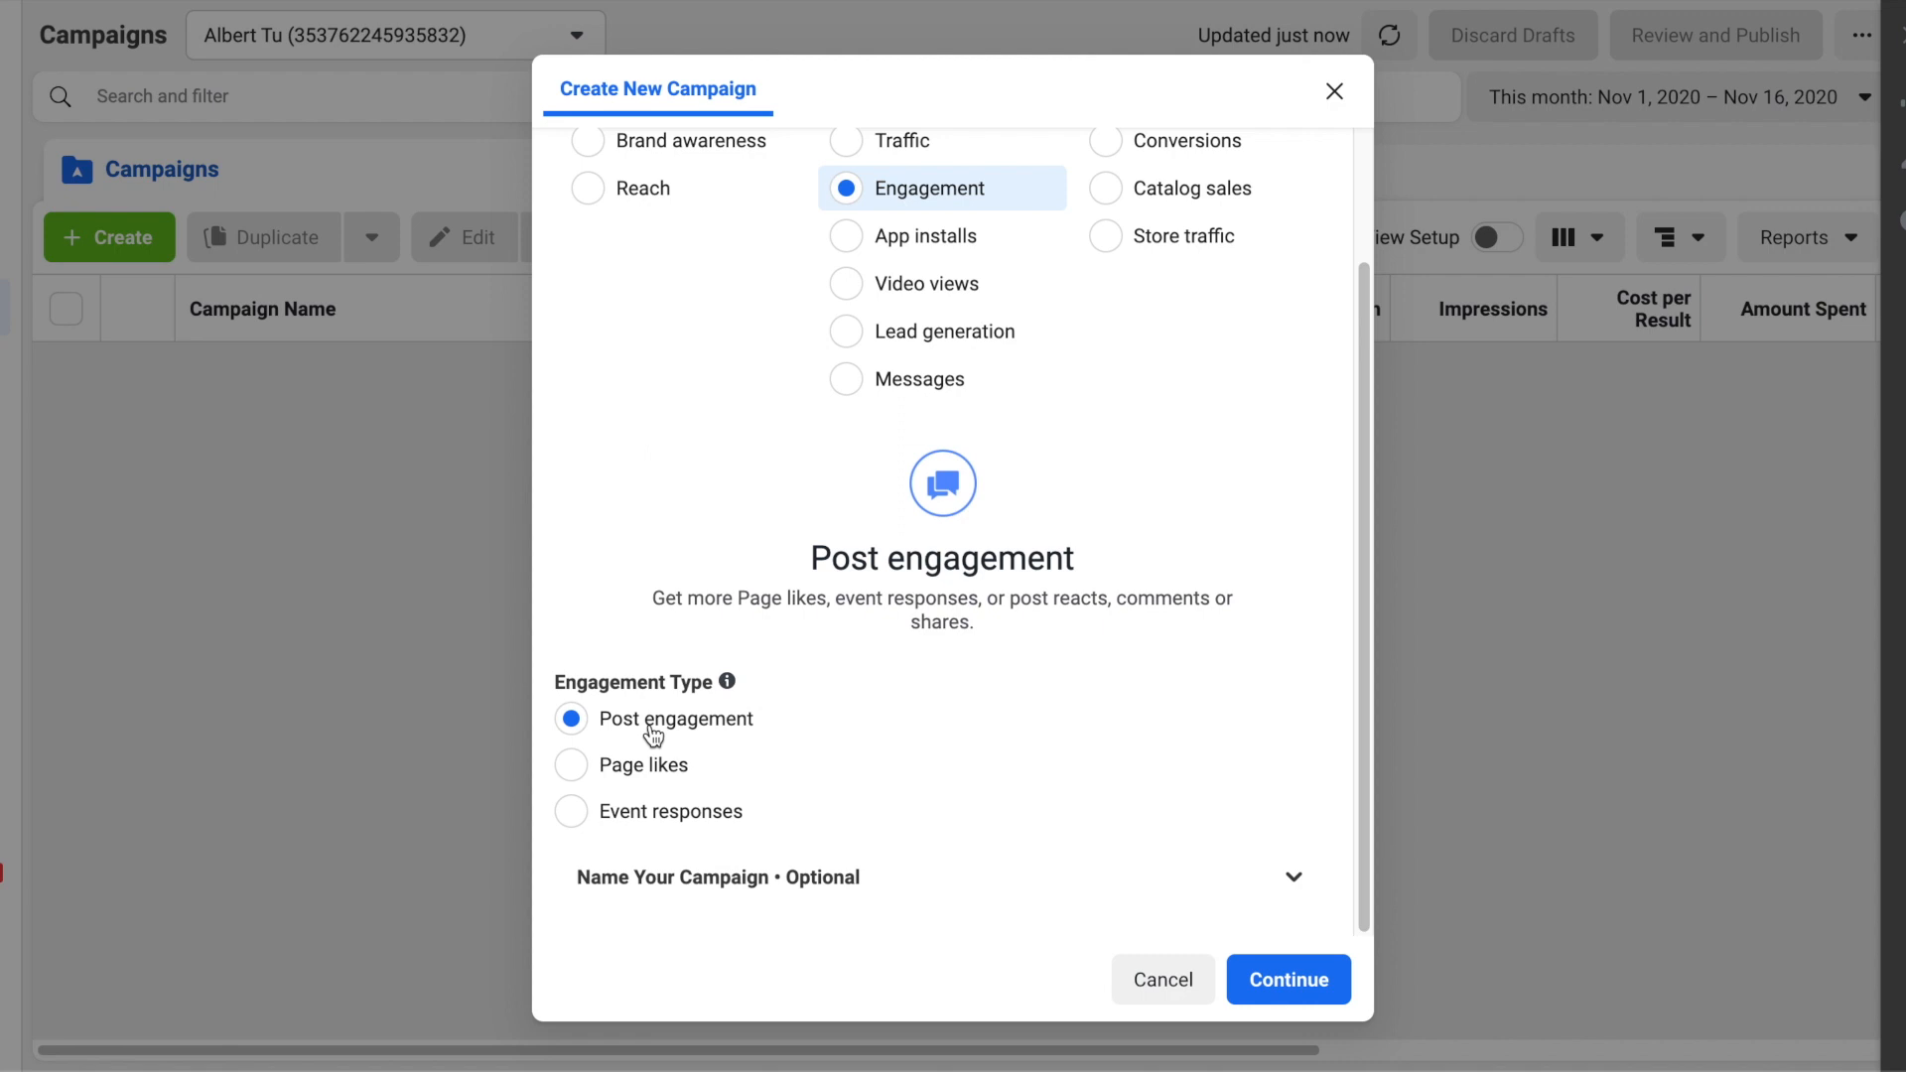
pyautogui.click(1277, 991)
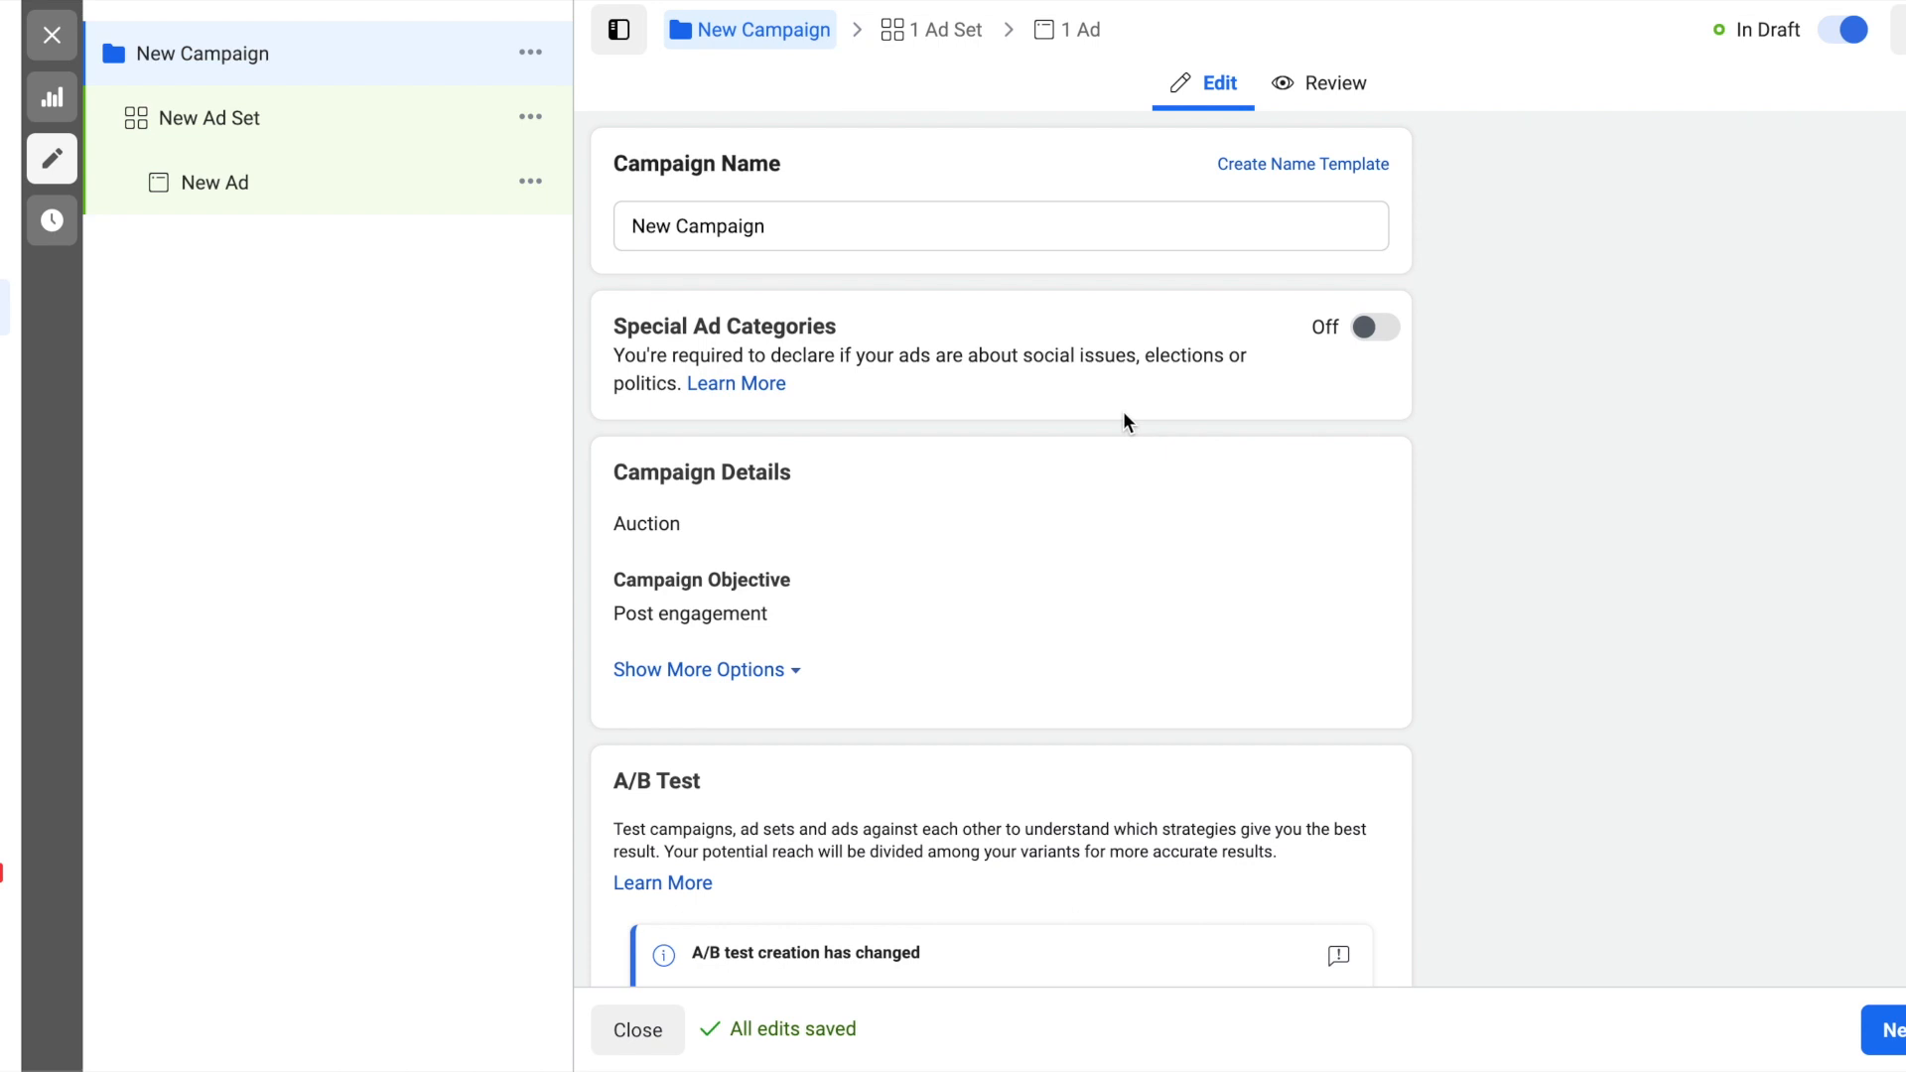
# - Name the campaign "PPE Campaign (Stage 1)" and proceed to the ad set settings
pyautogui.click(1174, 235)
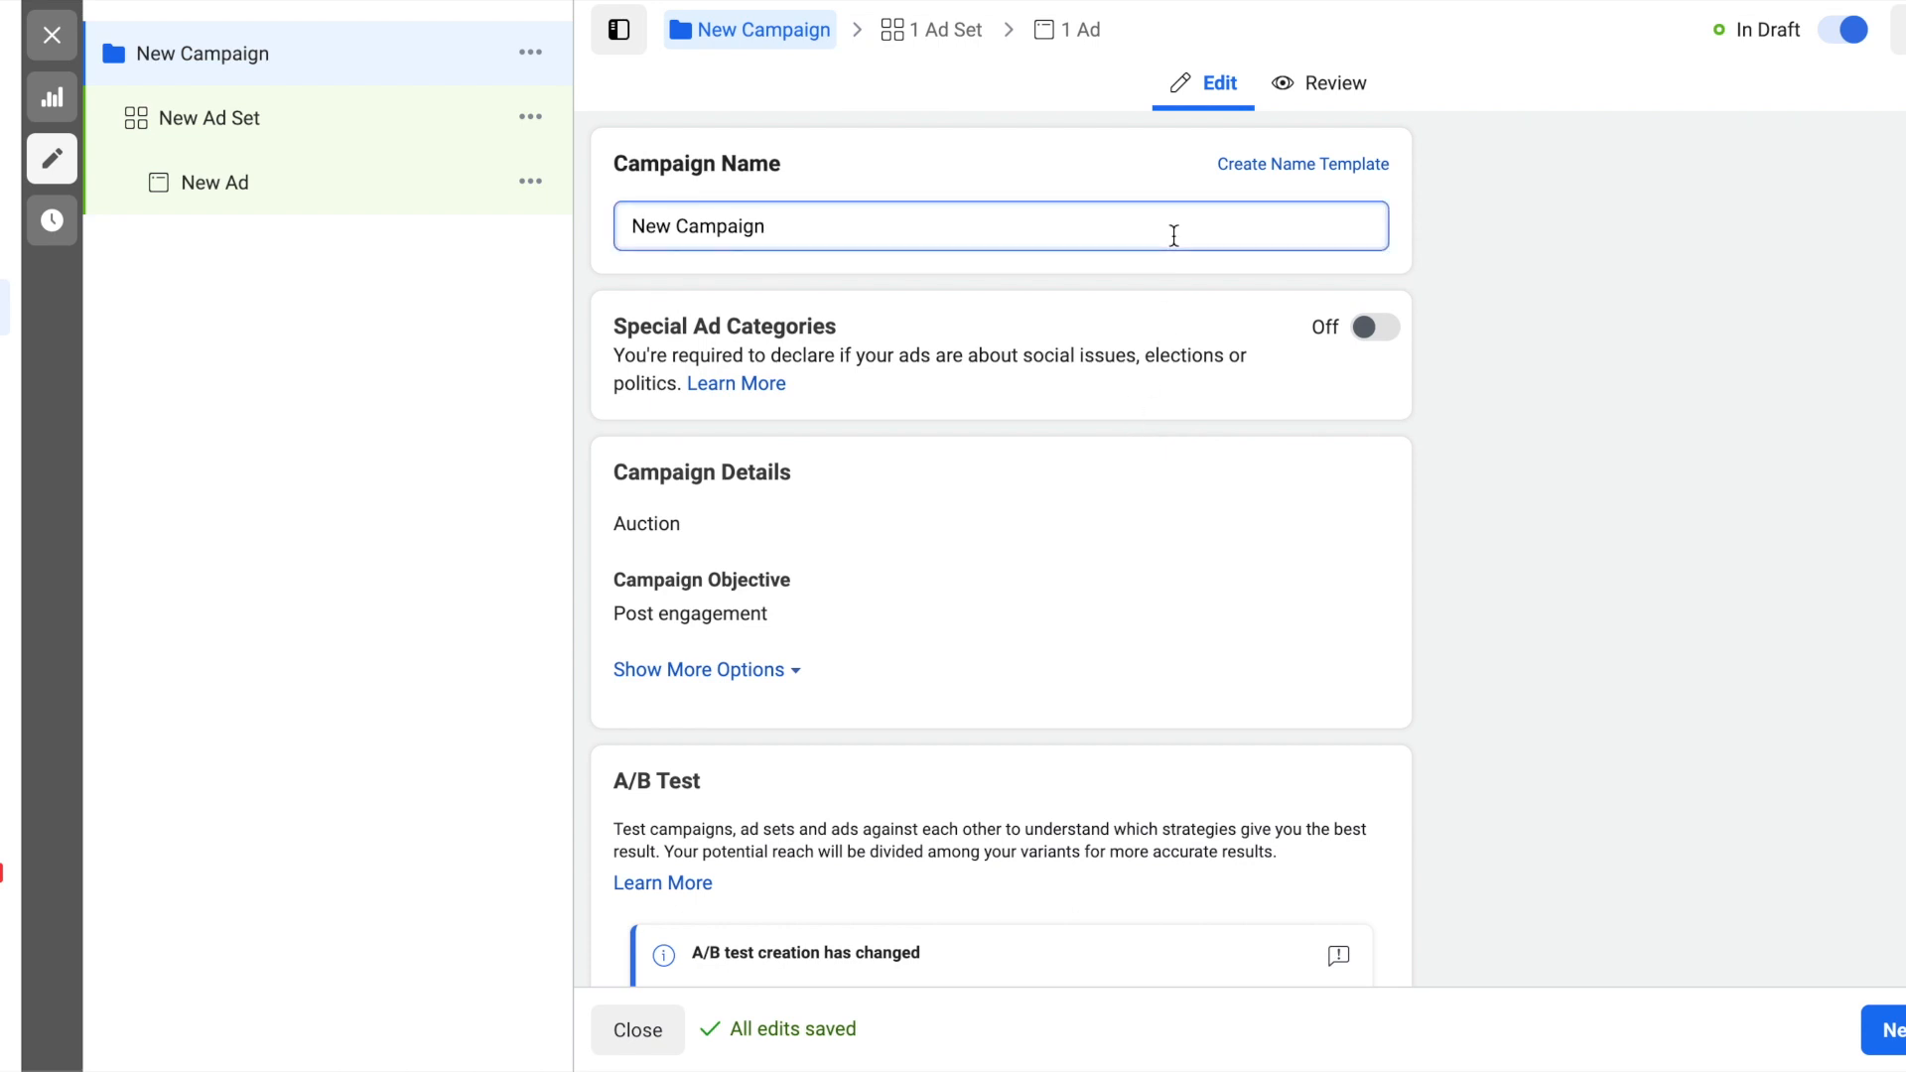
pyautogui.hotkey('ctrl', 'a')
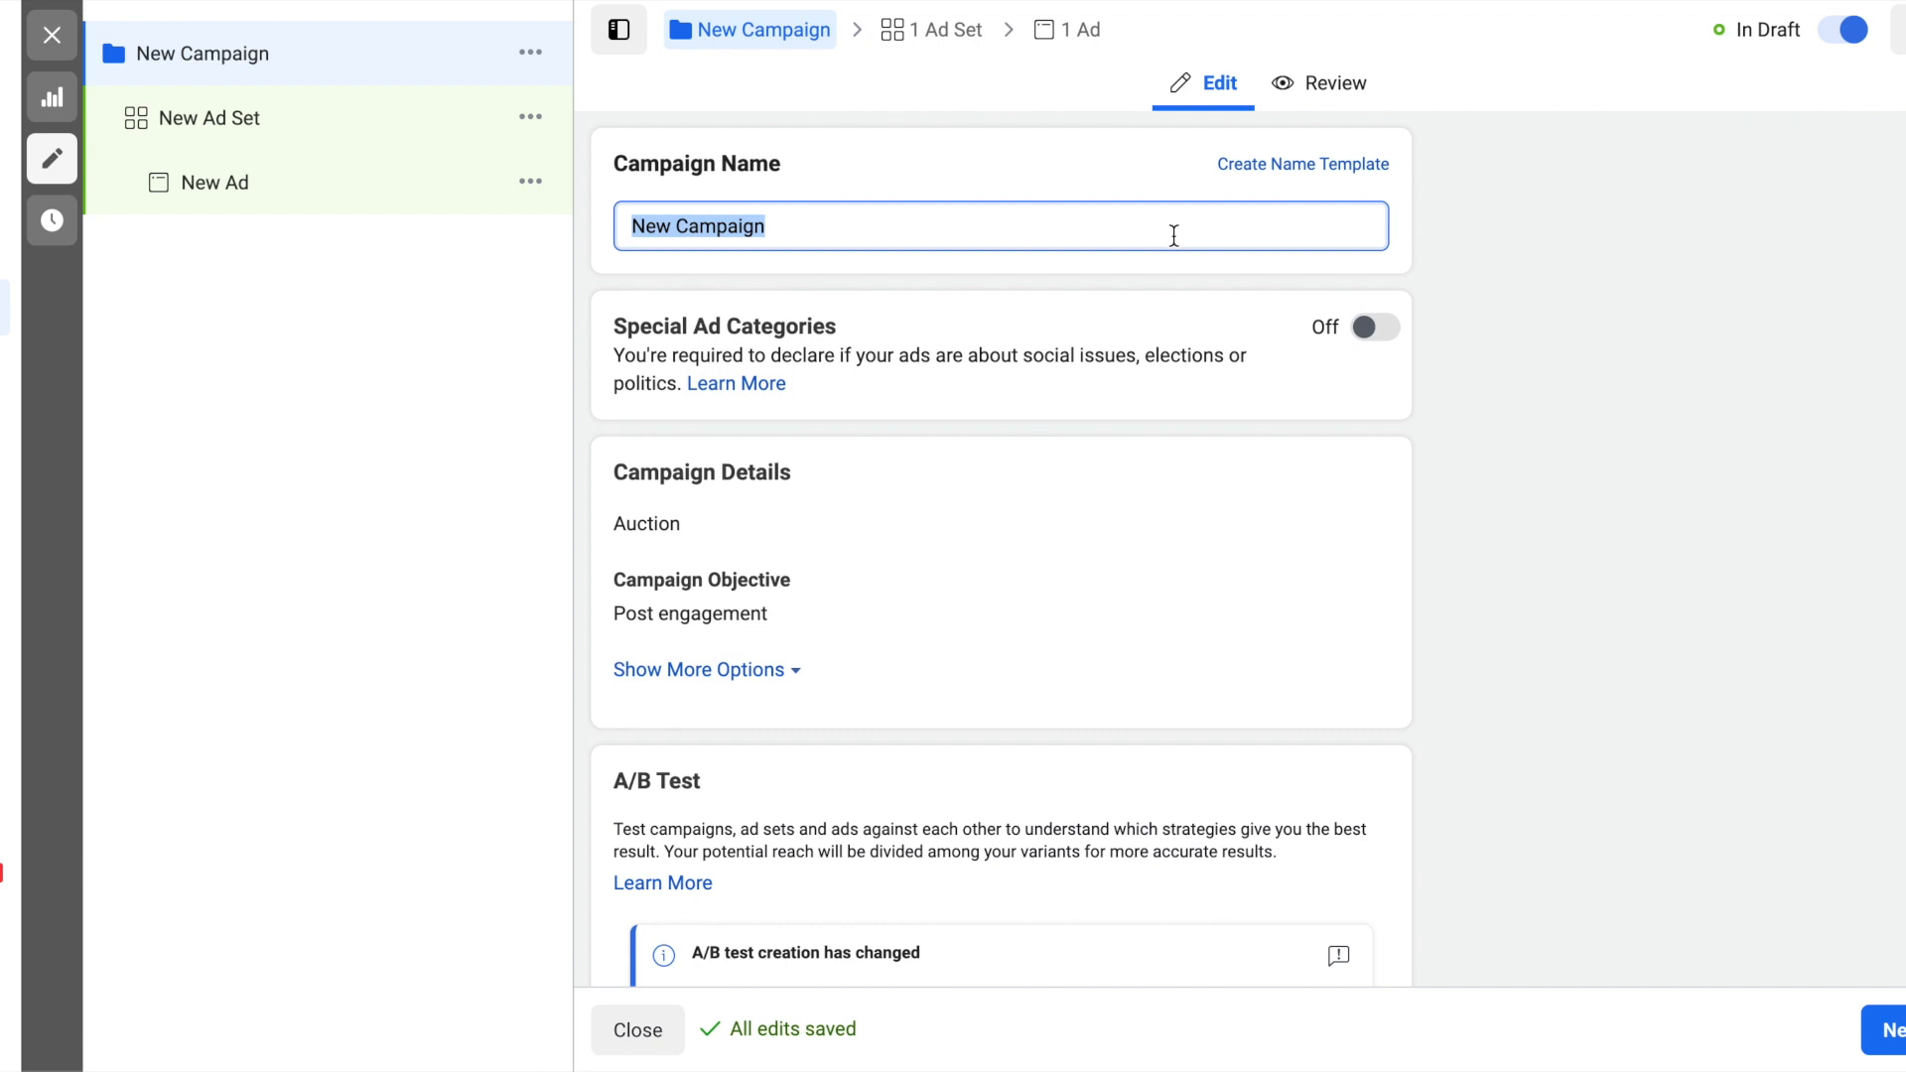
pyautogui.write('PPE Campaign')
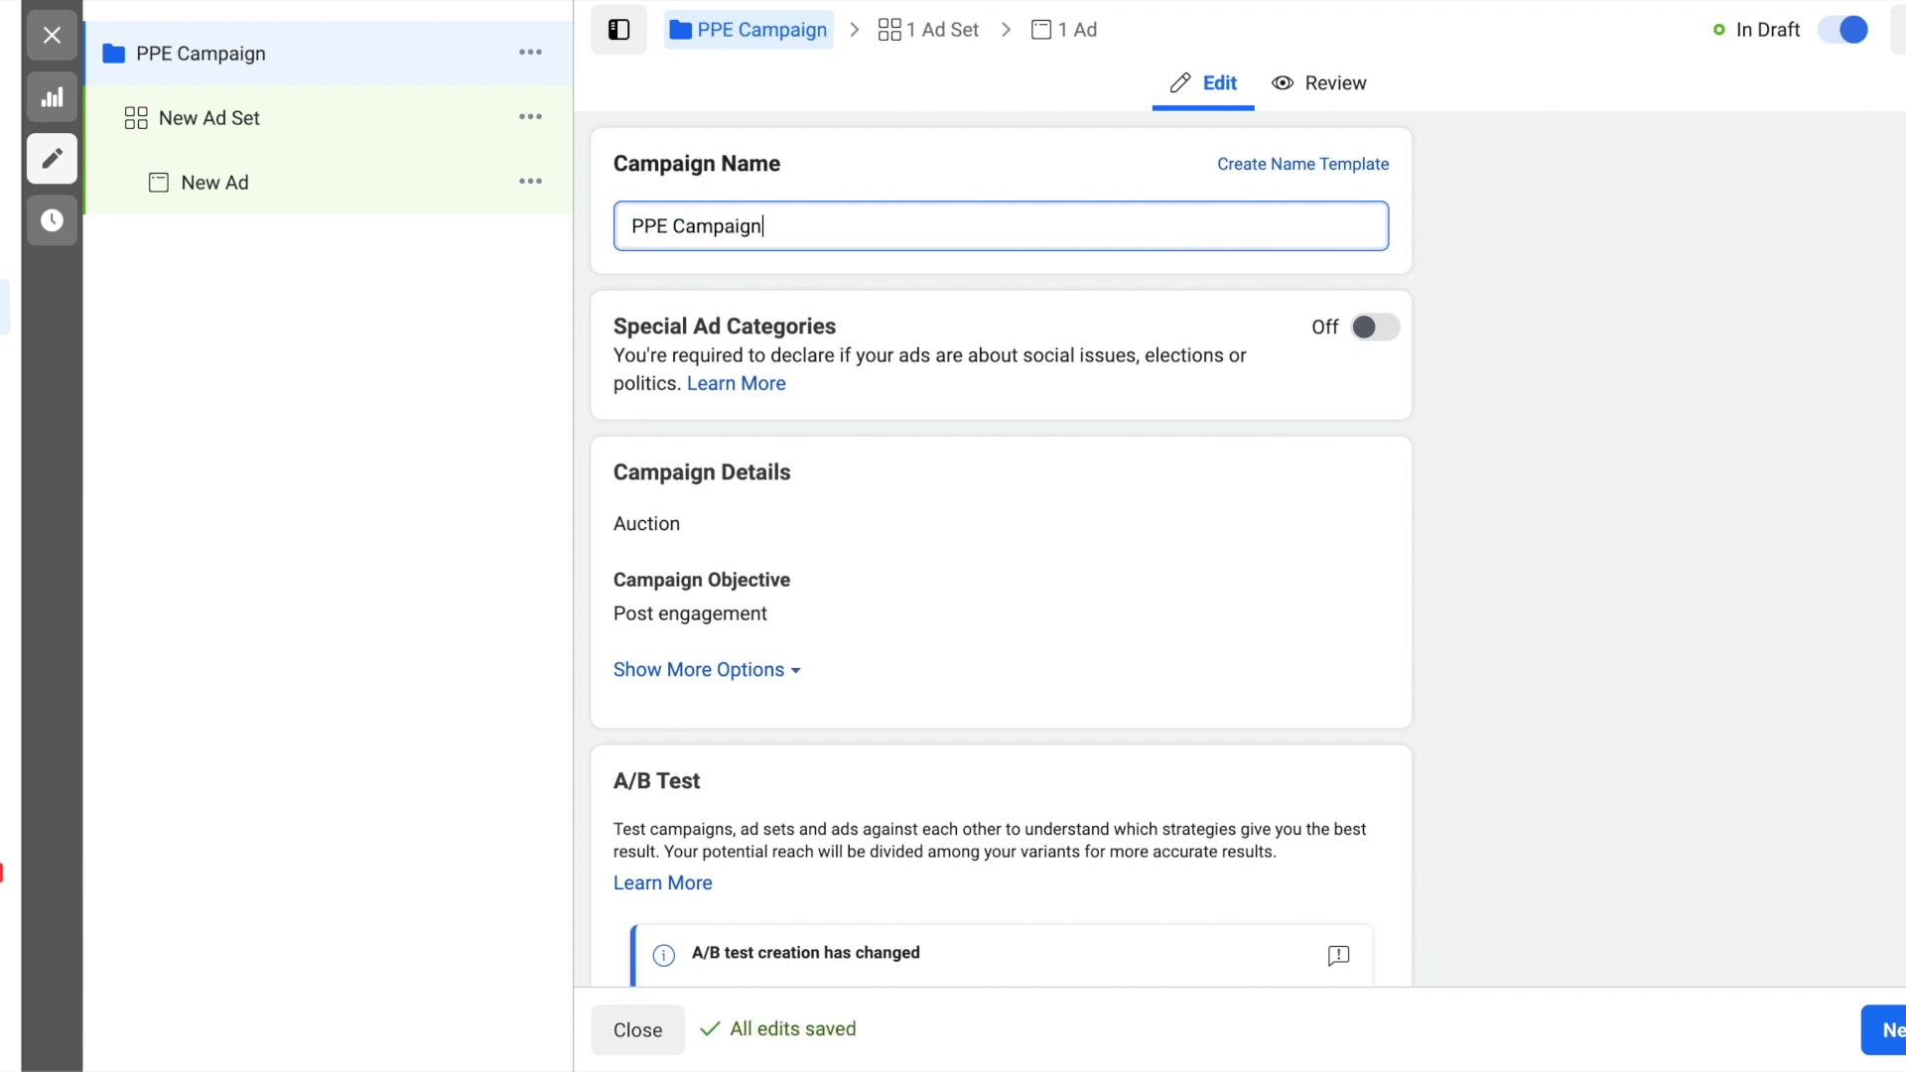
pyautogui.write(' (Stag')
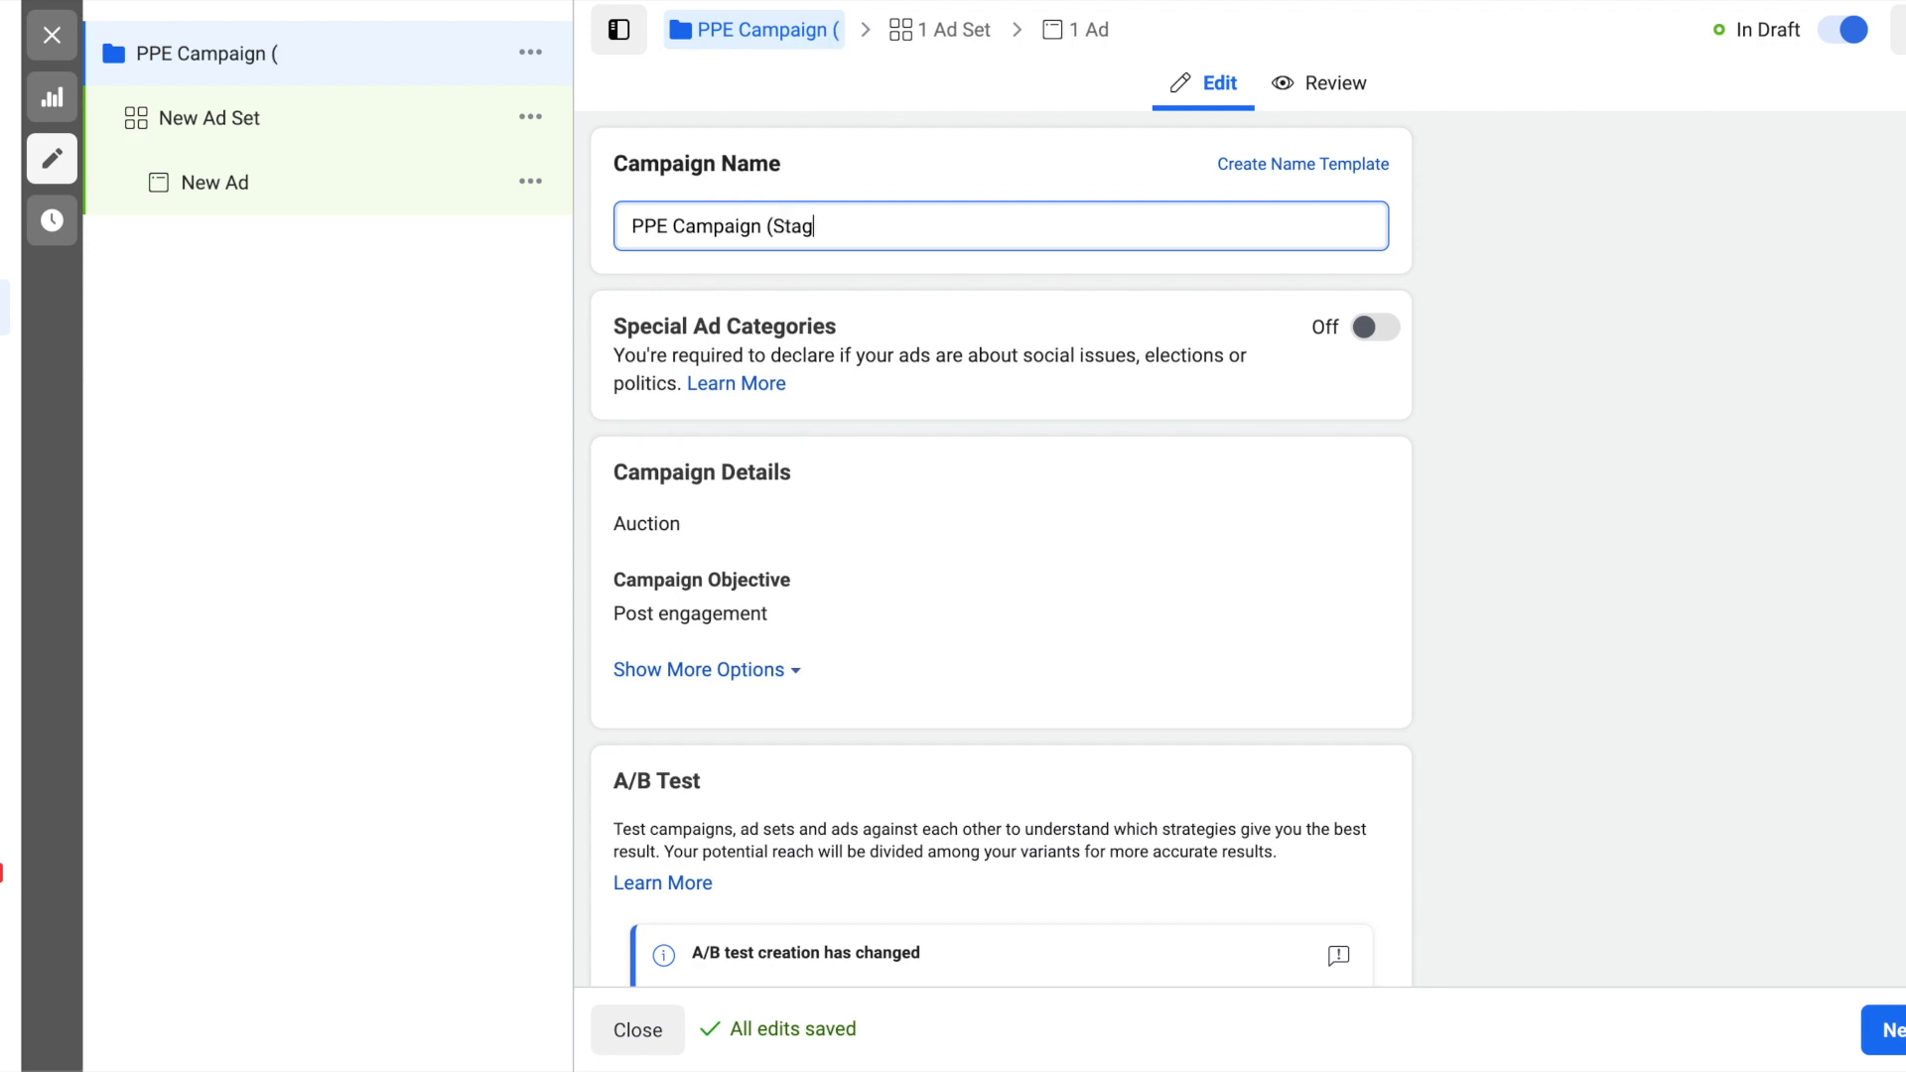
pyautogui.write('e 1)')
pyautogui.click(1767, 246)
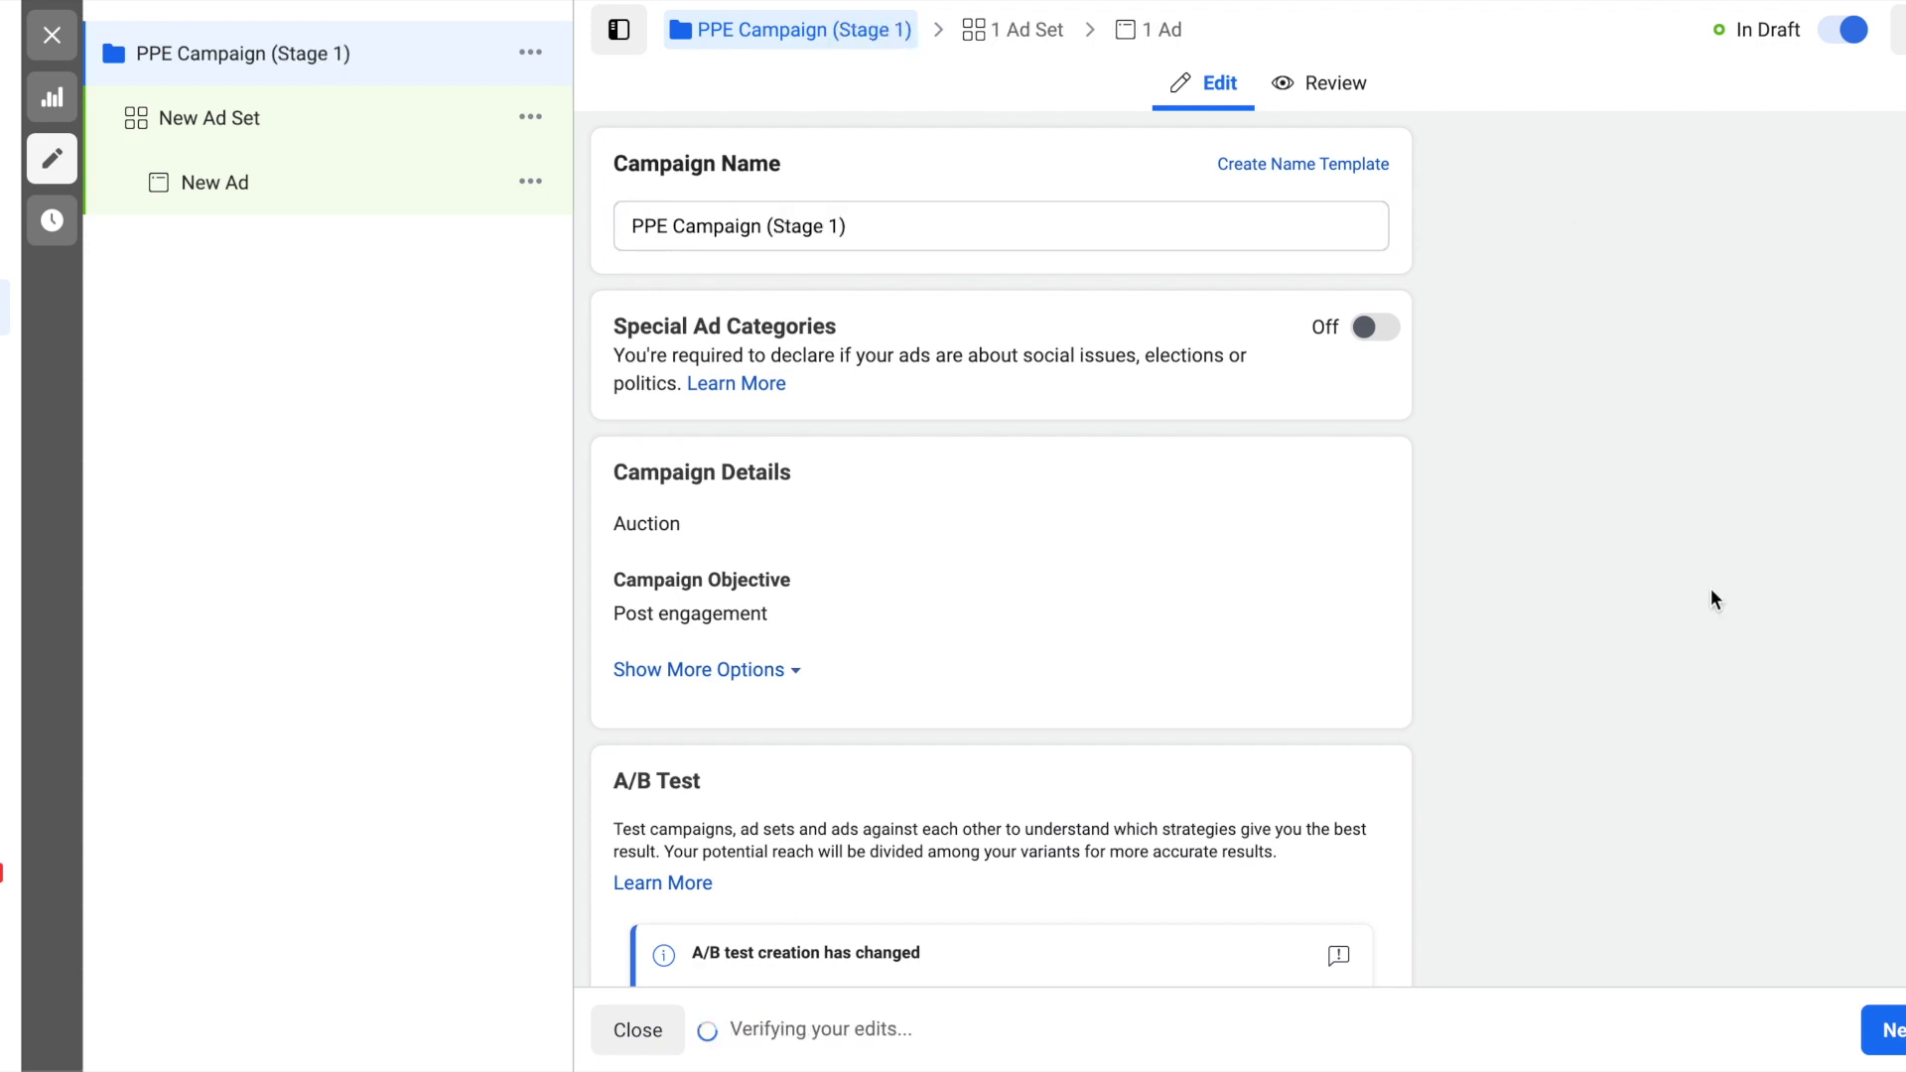
pyautogui.scroll(-4, 1711, 588)
pyautogui.click(1876, 1026)
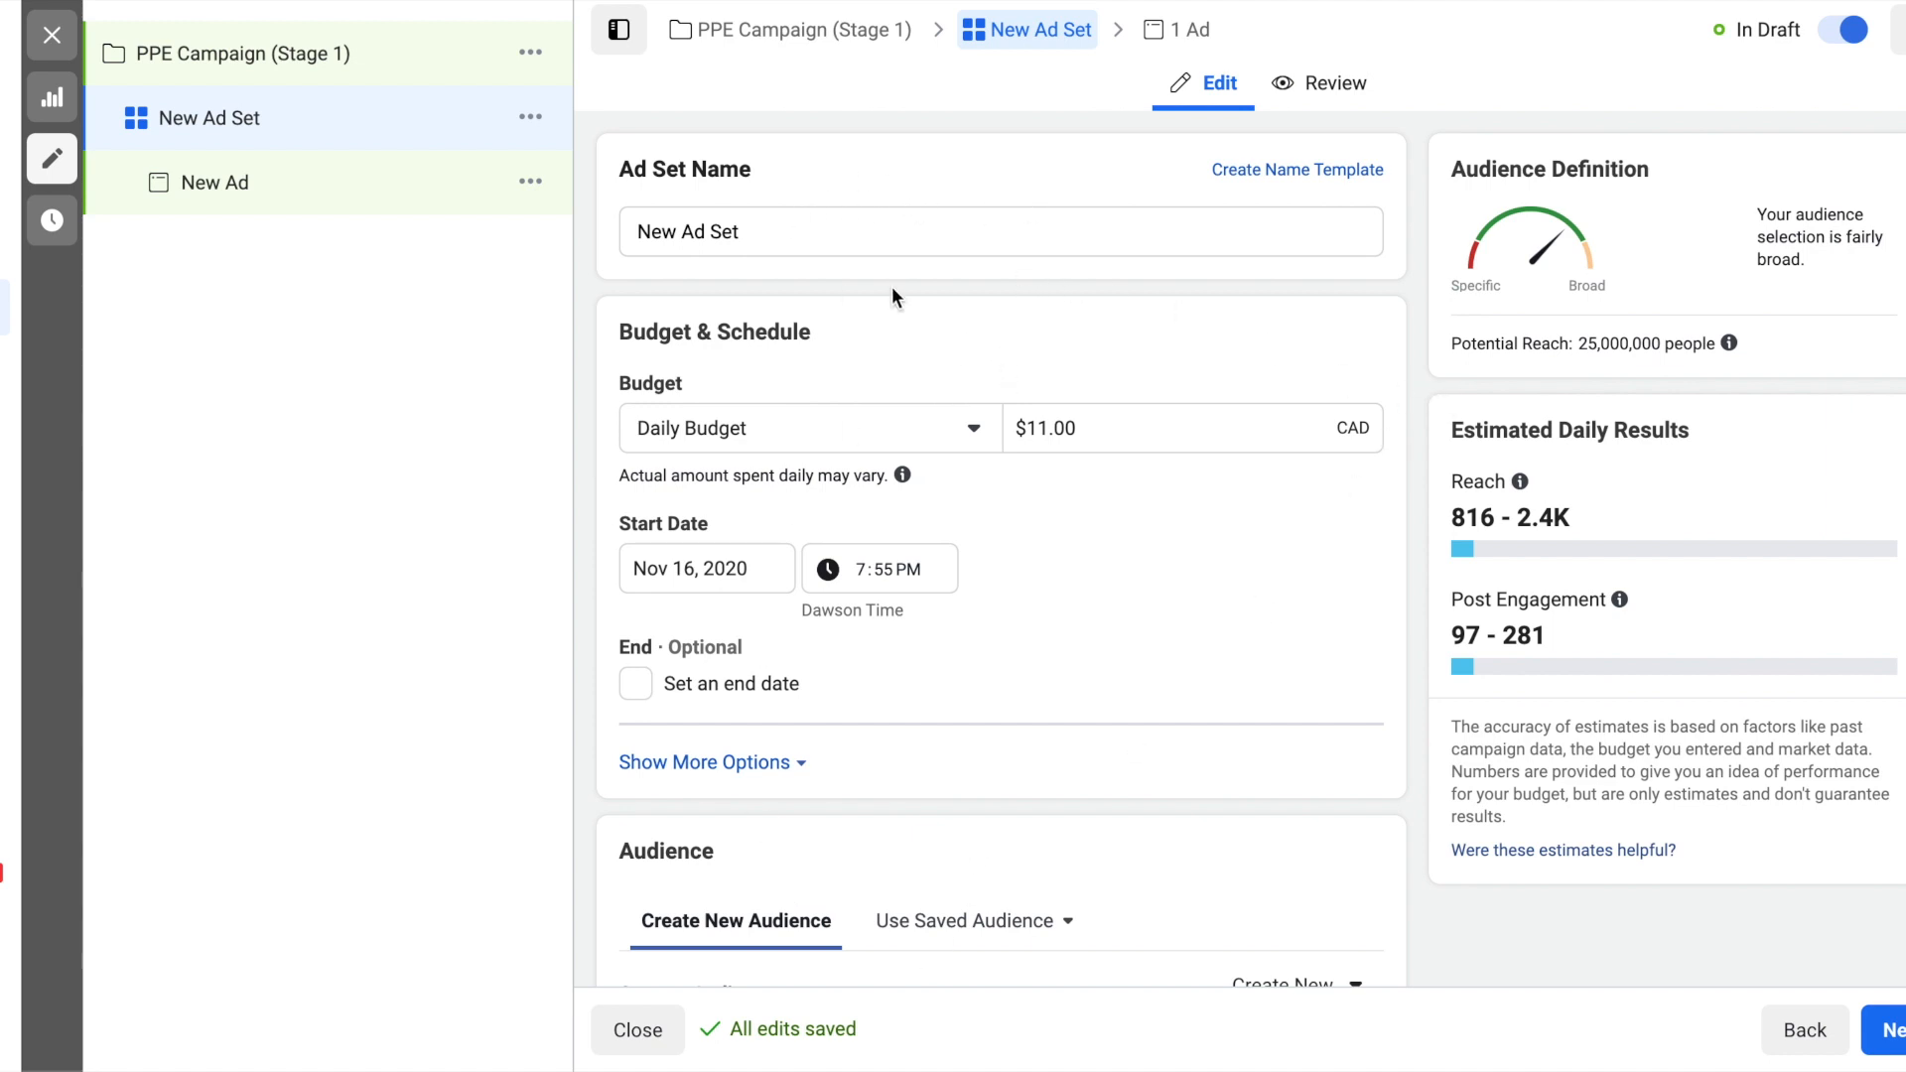
# - Set the ad set's daily budget to $10.00 CAD
pyautogui.scroll(-1, 1009, 303)
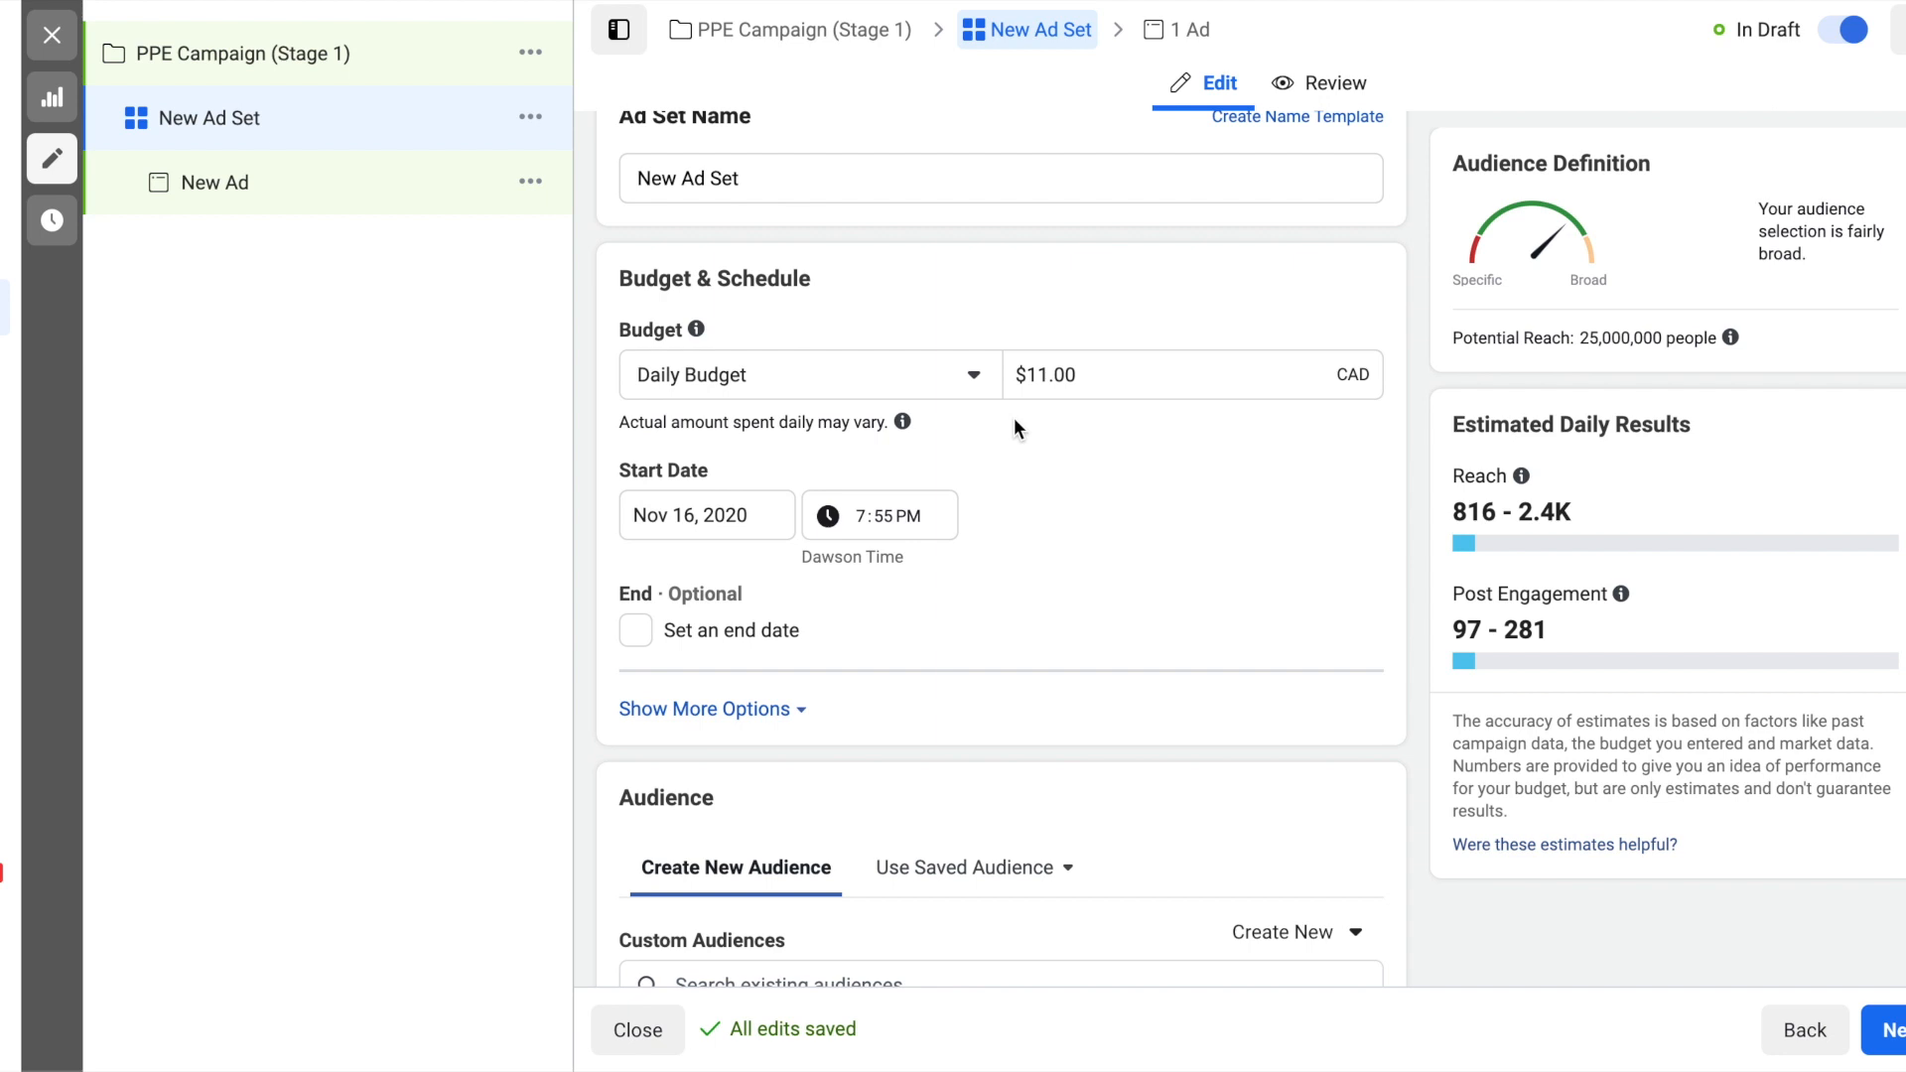
pyautogui.scroll(-1, 1056, 429)
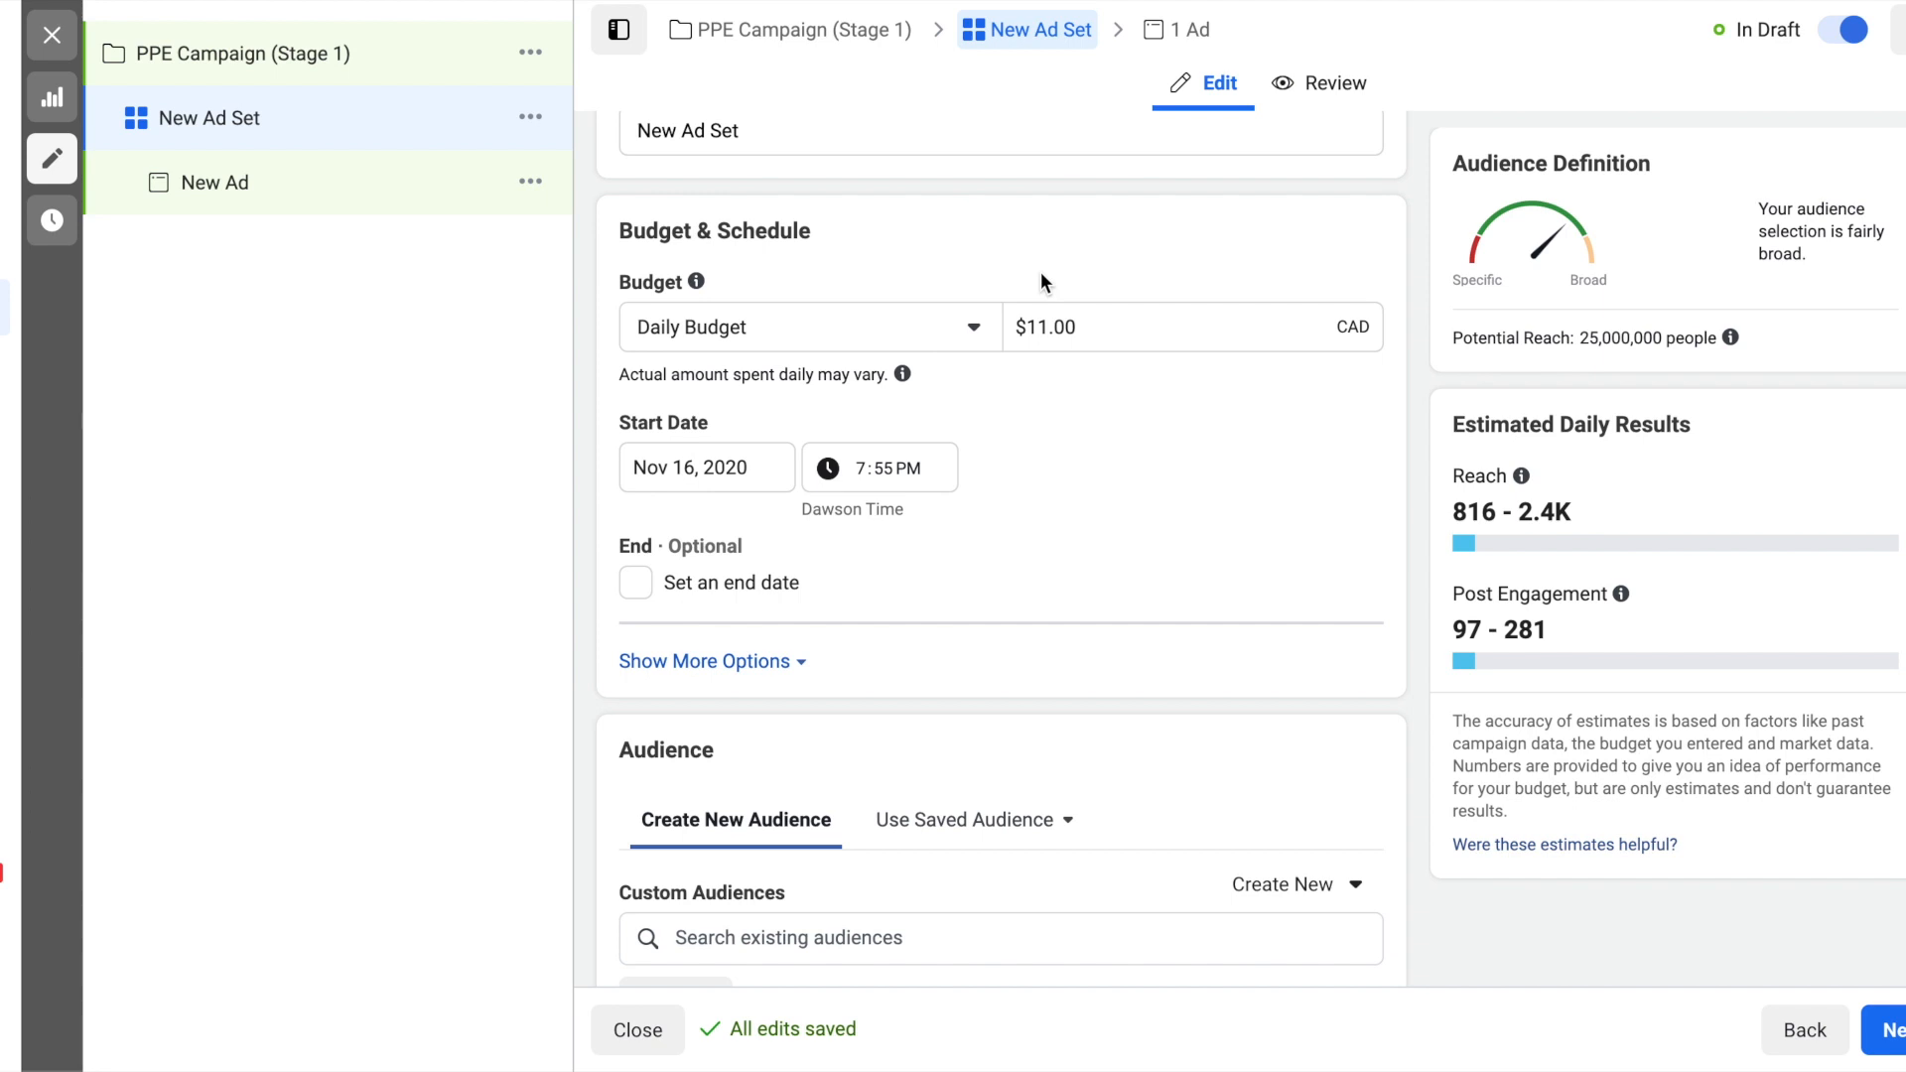
pyautogui.click(1096, 309)
pyautogui.hotkey('ctrl', 'a')
pyautogui.write('10')
pyautogui.press('Up')
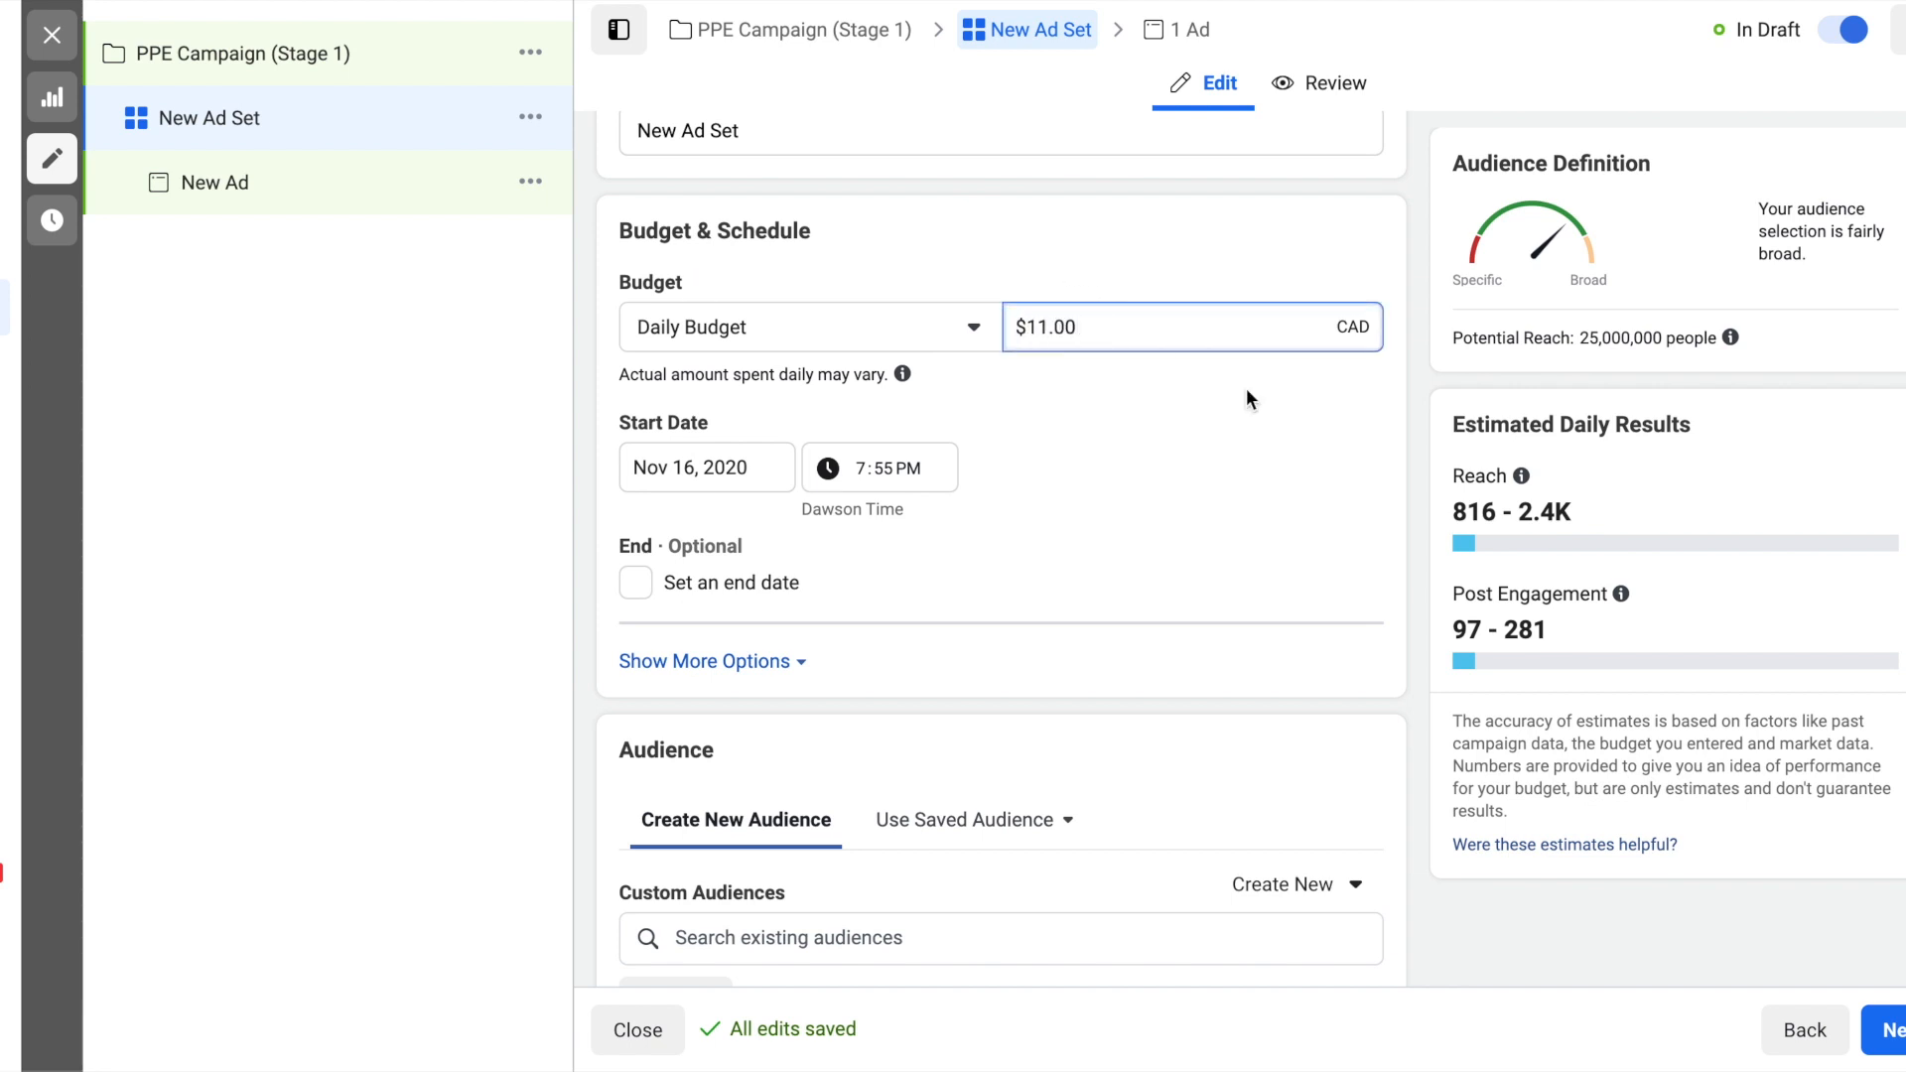
pyautogui.click(1125, 340)
pyautogui.press('BackSpace')
pyautogui.press('Down')
pyautogui.press('Down')
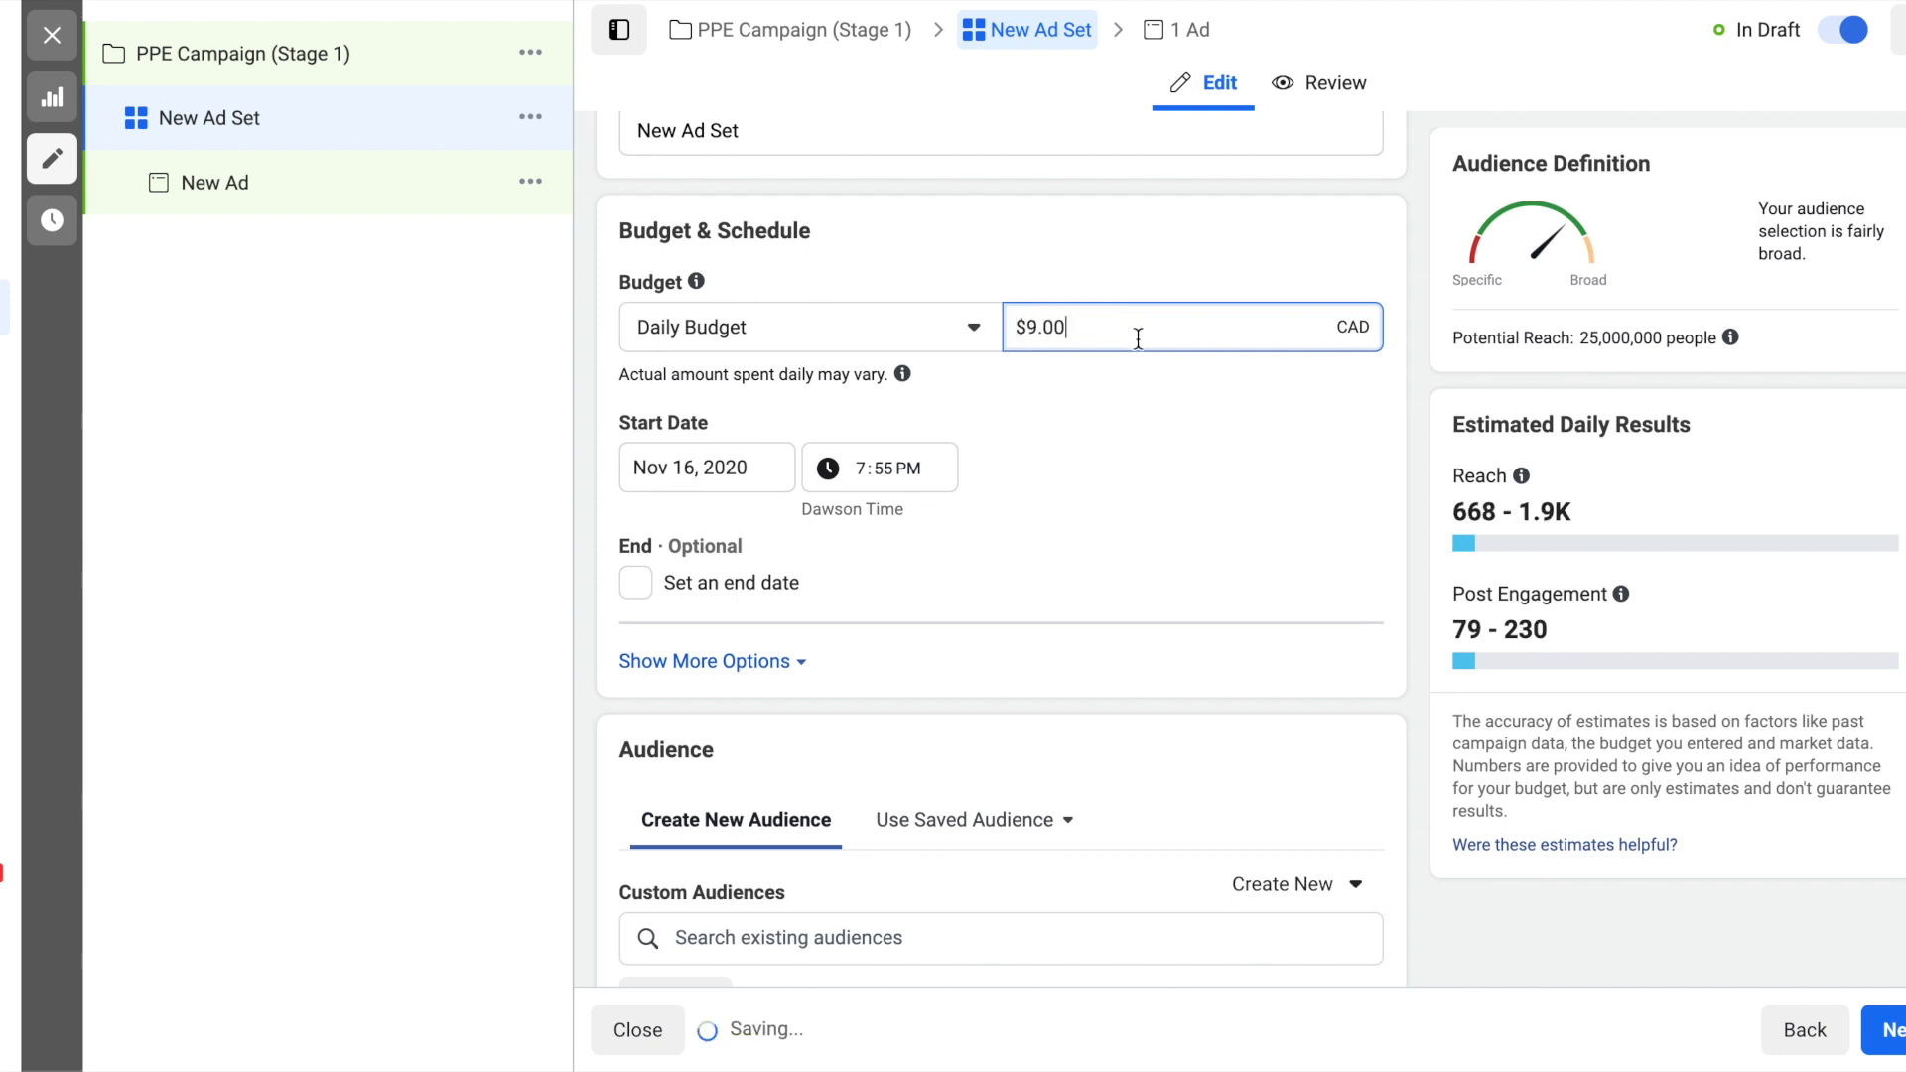
pyautogui.click(1137, 329)
pyautogui.write('9.00')
pyautogui.press('Up')
pyautogui.click(1201, 395)
# - Schedule the ad set to start on Nov 17, 2020 at 12:00 AM
pyautogui.scroll(-1, 1201, 398)
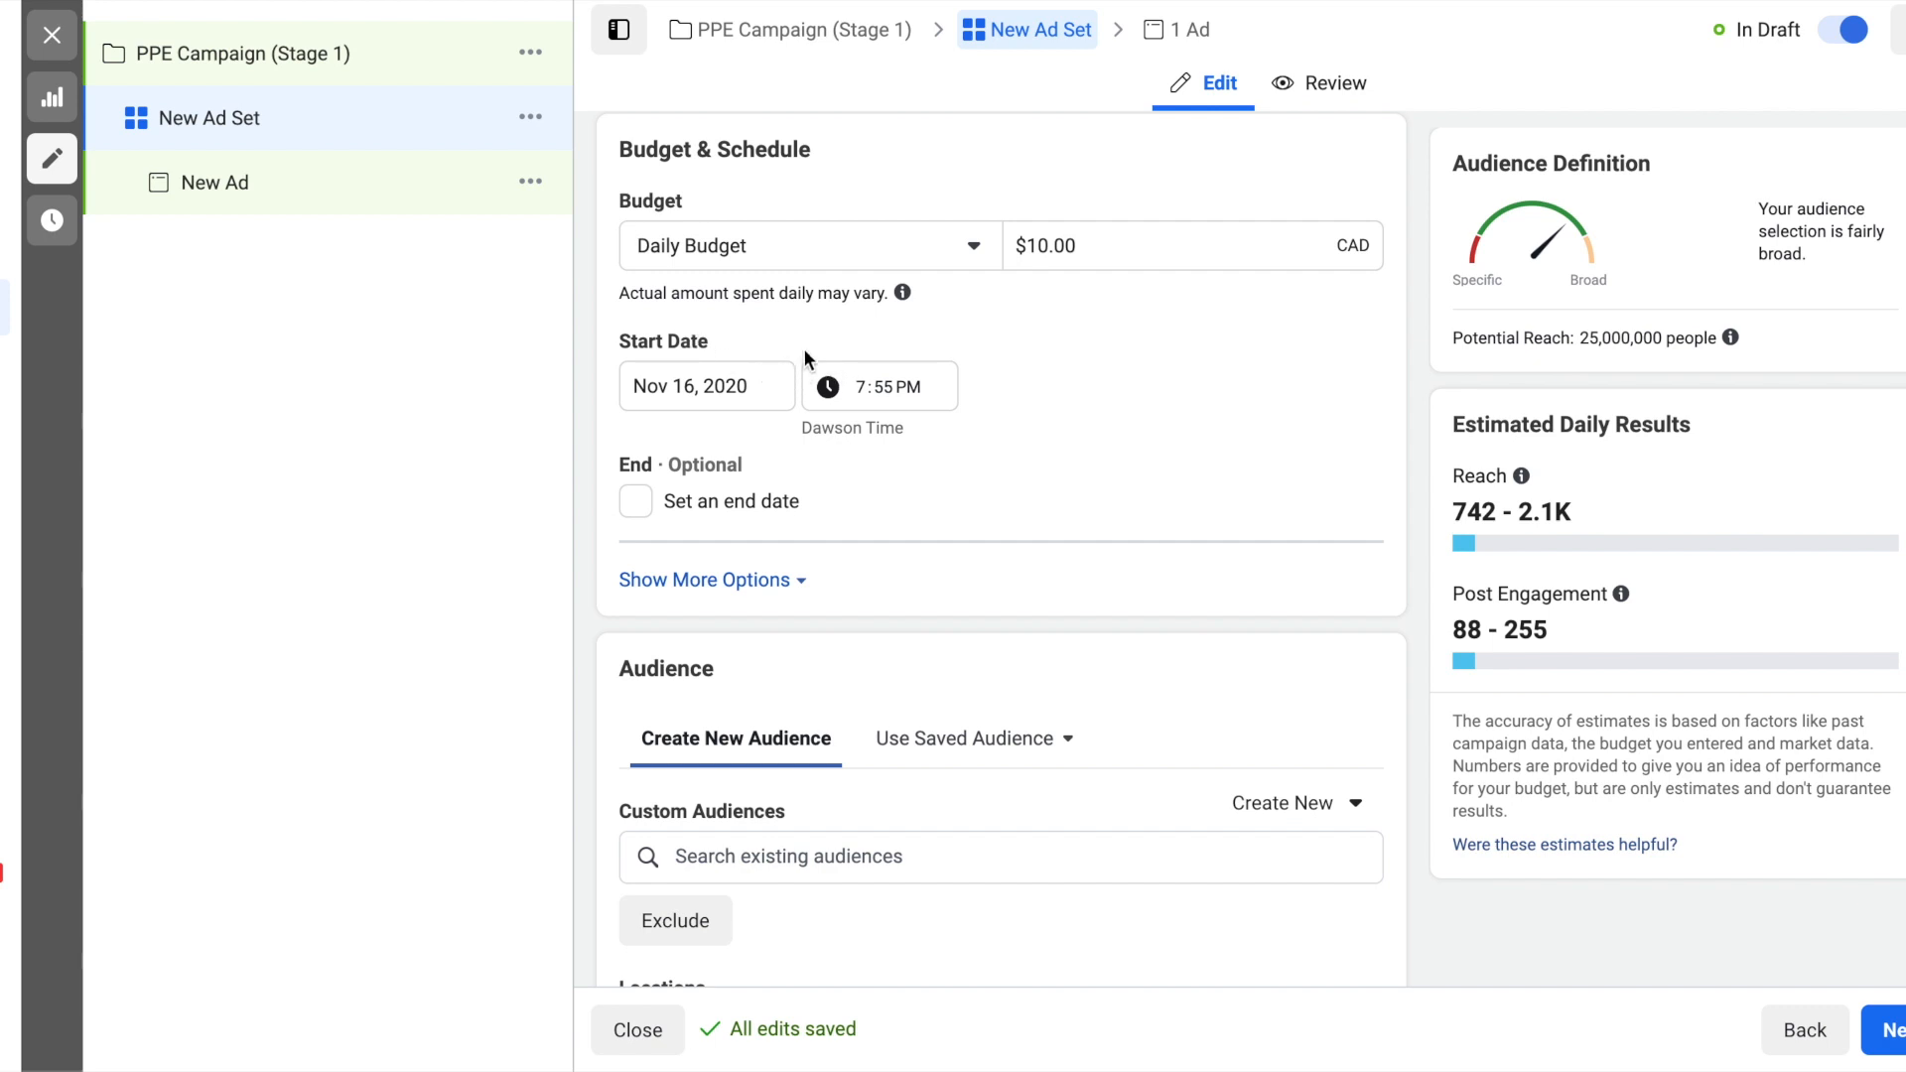
pyautogui.click(860, 395)
pyautogui.write('1200a')
pyautogui.click(660, 395)
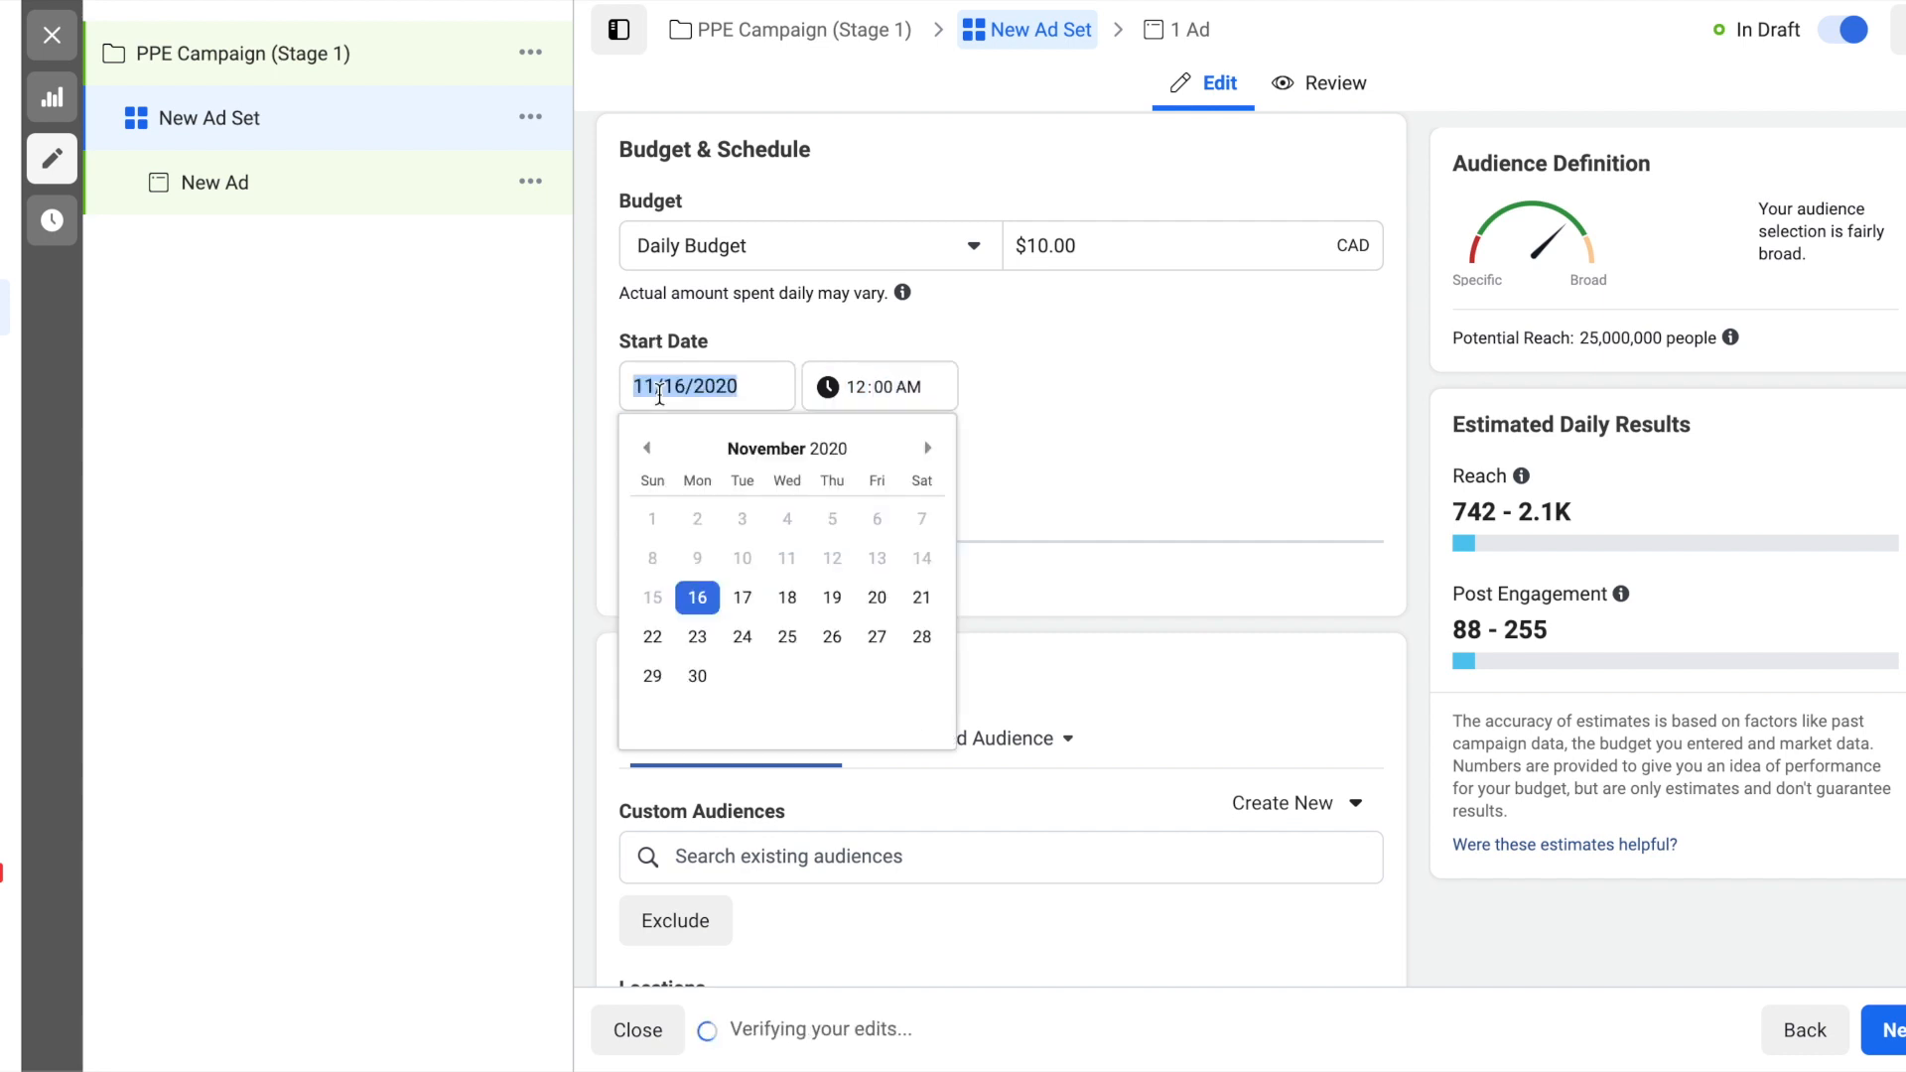
pyautogui.click(742, 597)
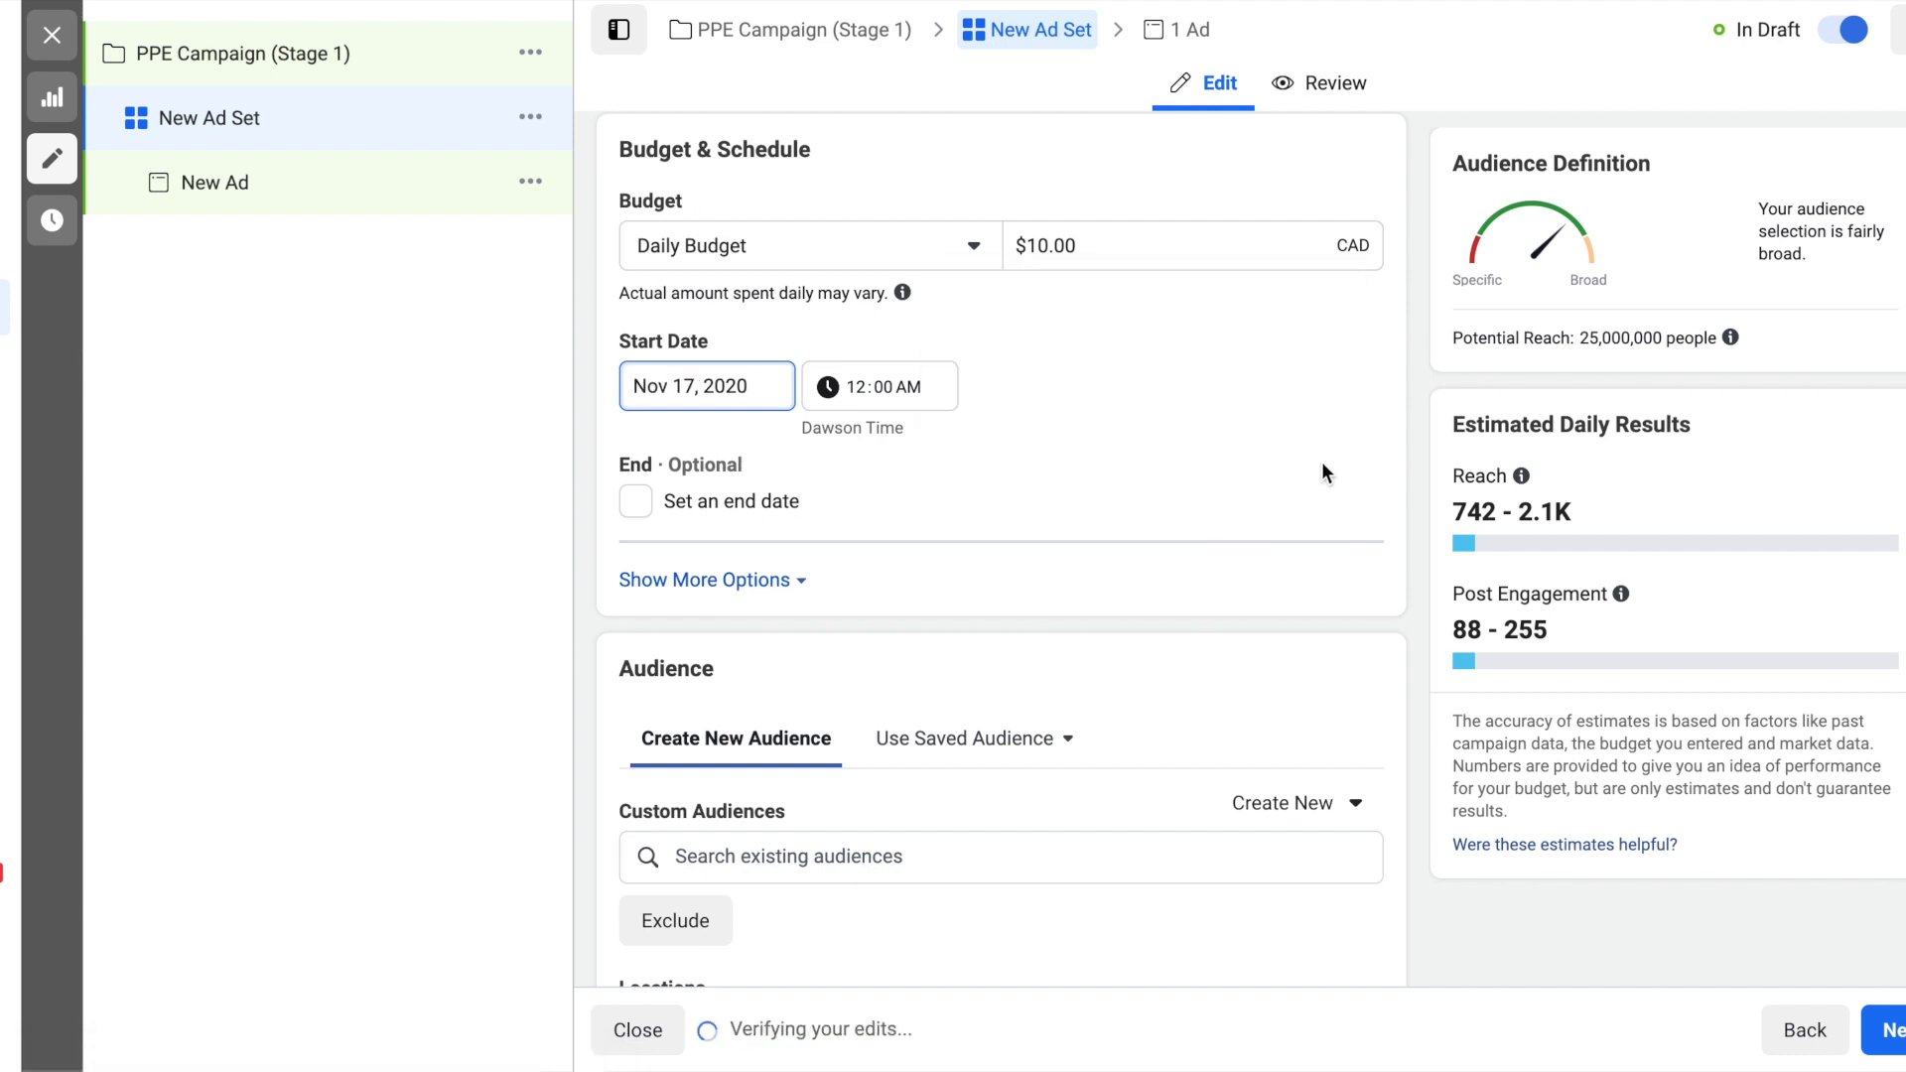
# - Change the audience's location targeting to "People living in this location" for Canada
pyautogui.scroll(-1, 1076, 413)
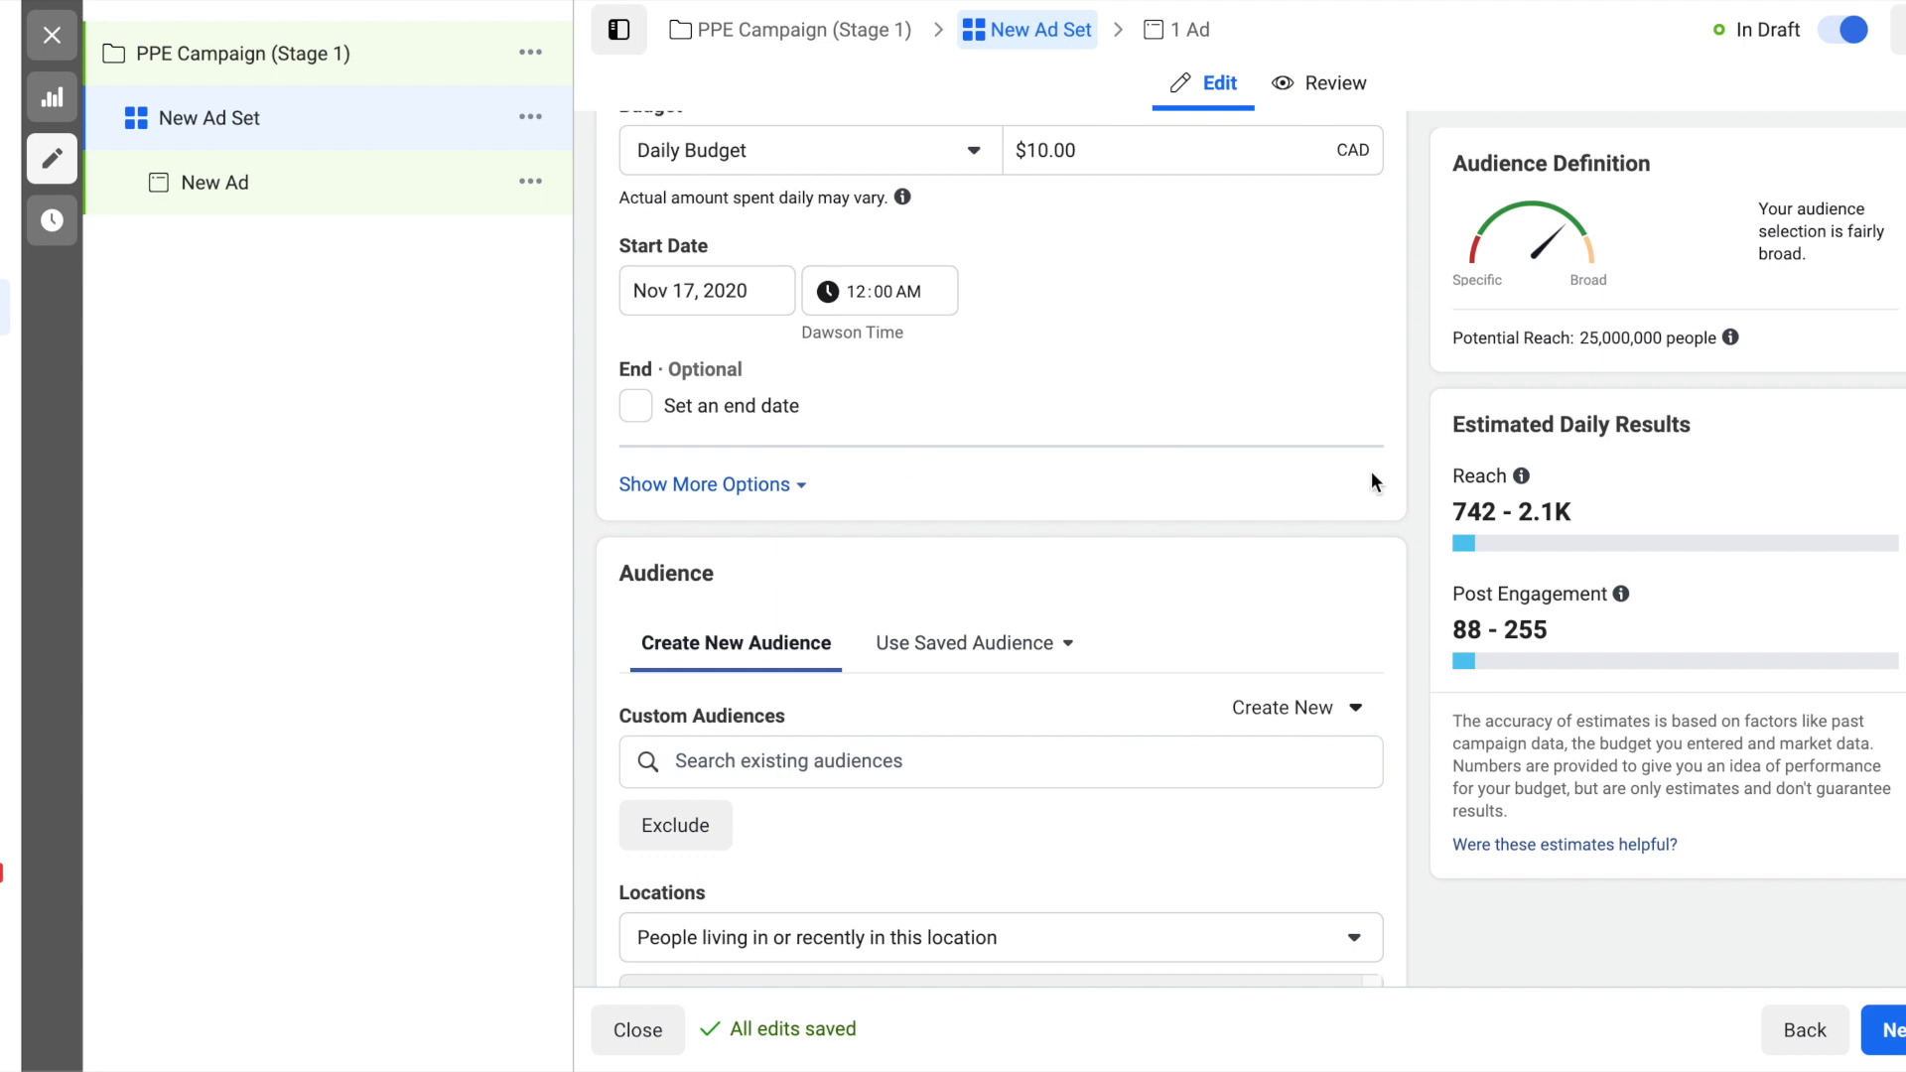
pyautogui.scroll(-2, 1372, 477)
pyautogui.scroll(-1, 1433, 421)
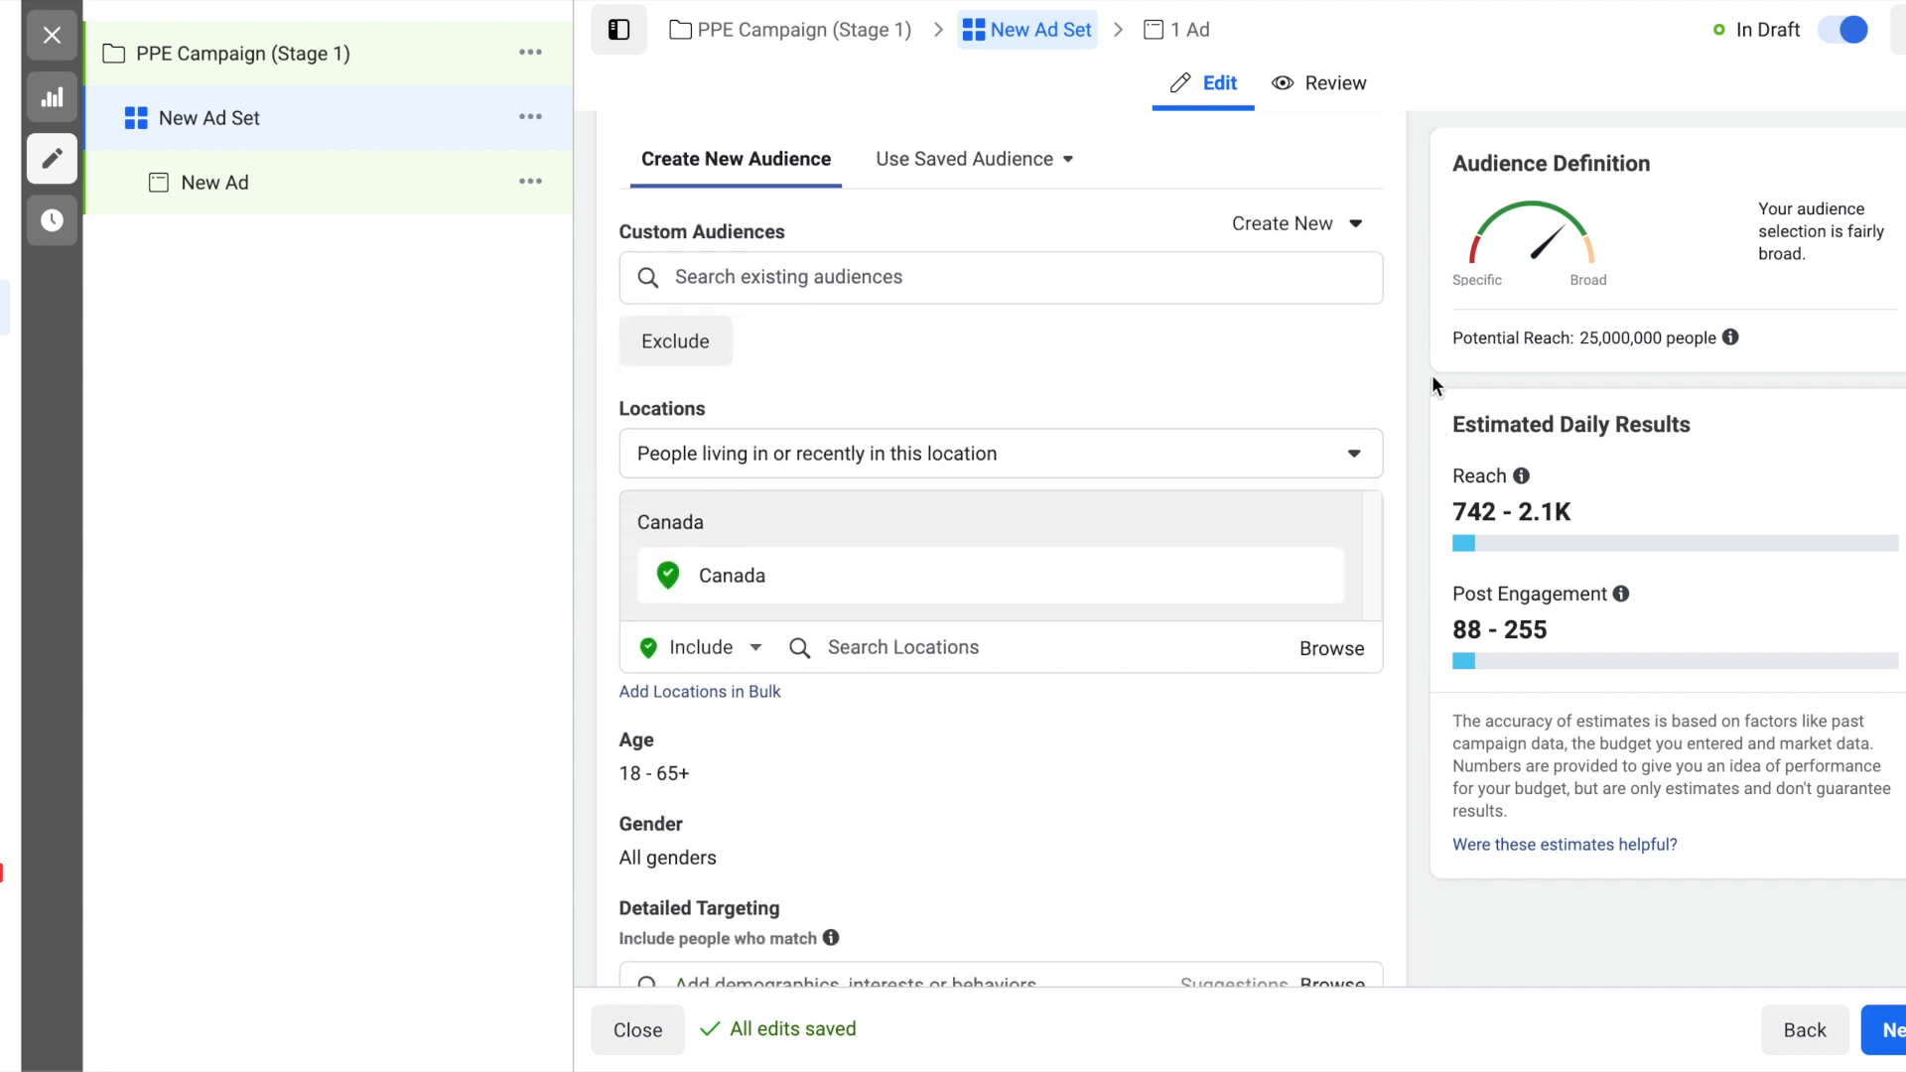
pyautogui.scroll(-1, 1431, 374)
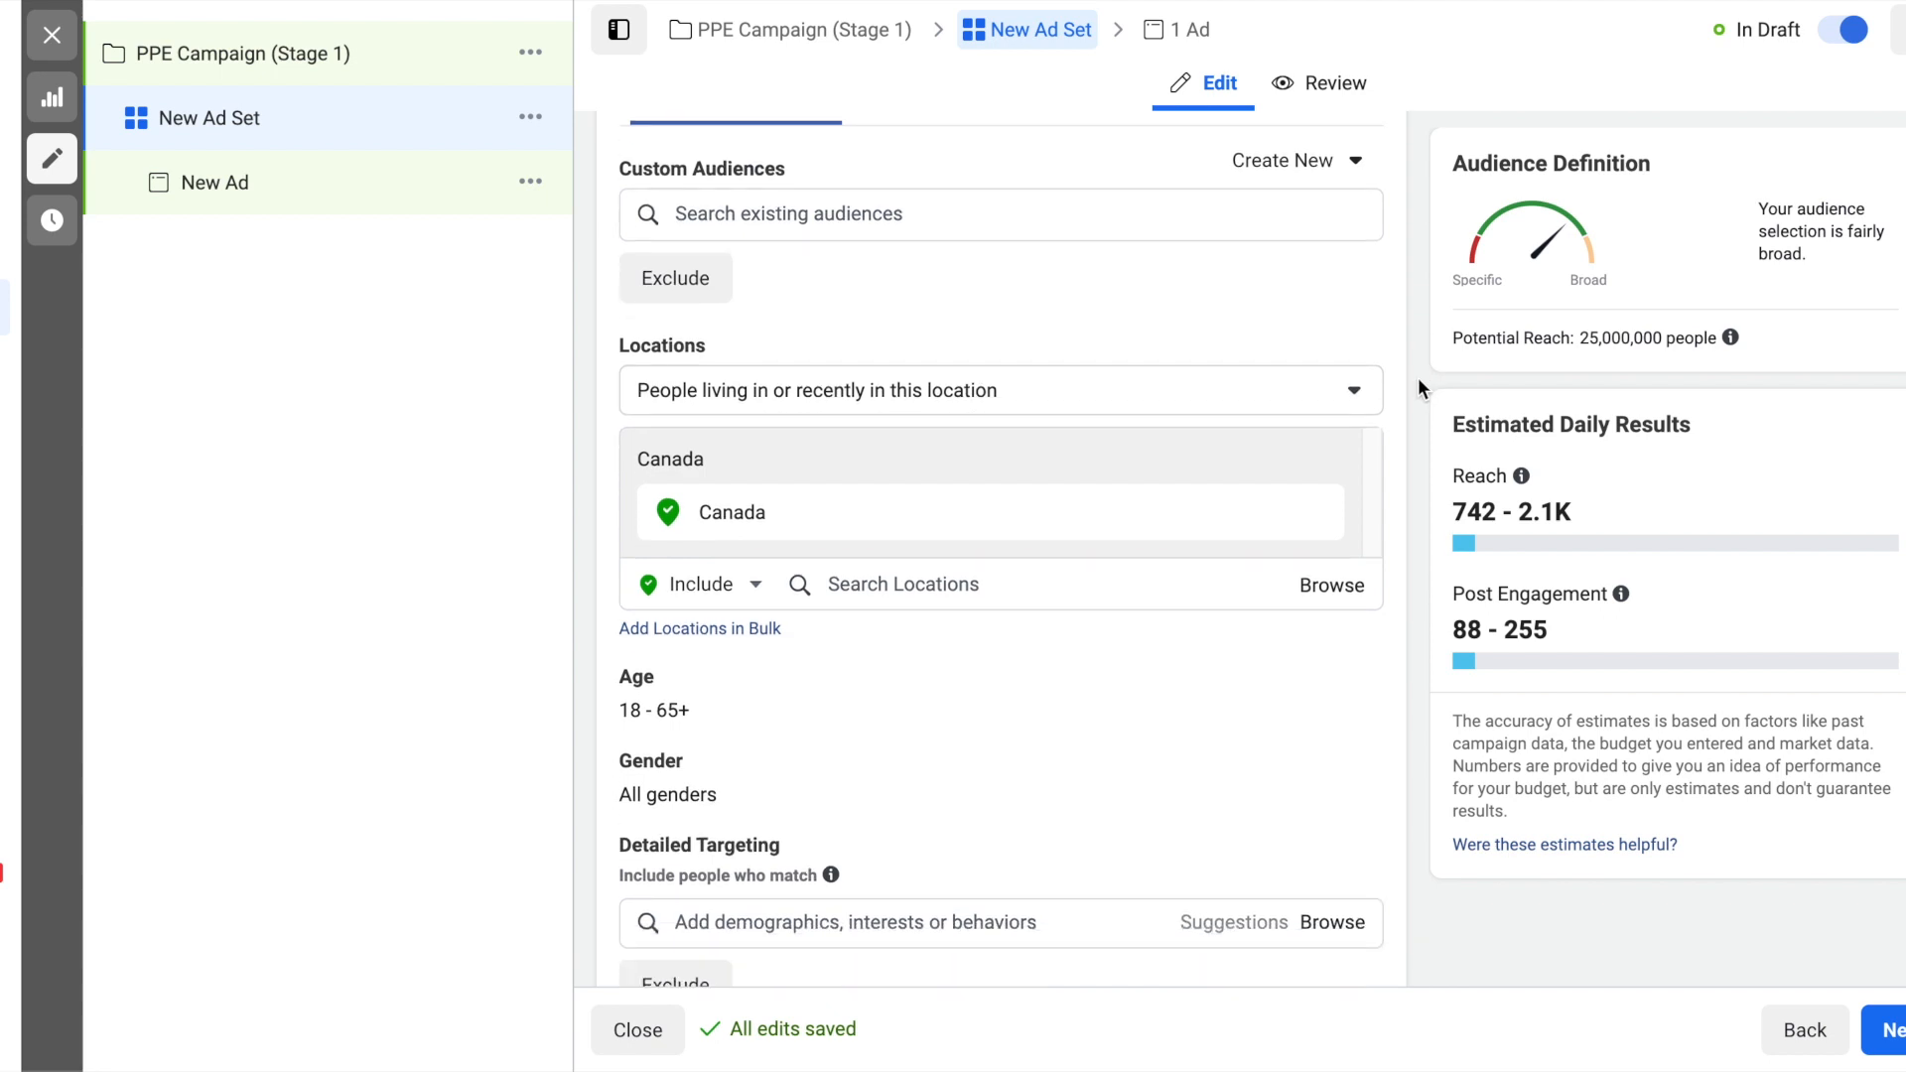
pyautogui.scroll(-1, 1418, 377)
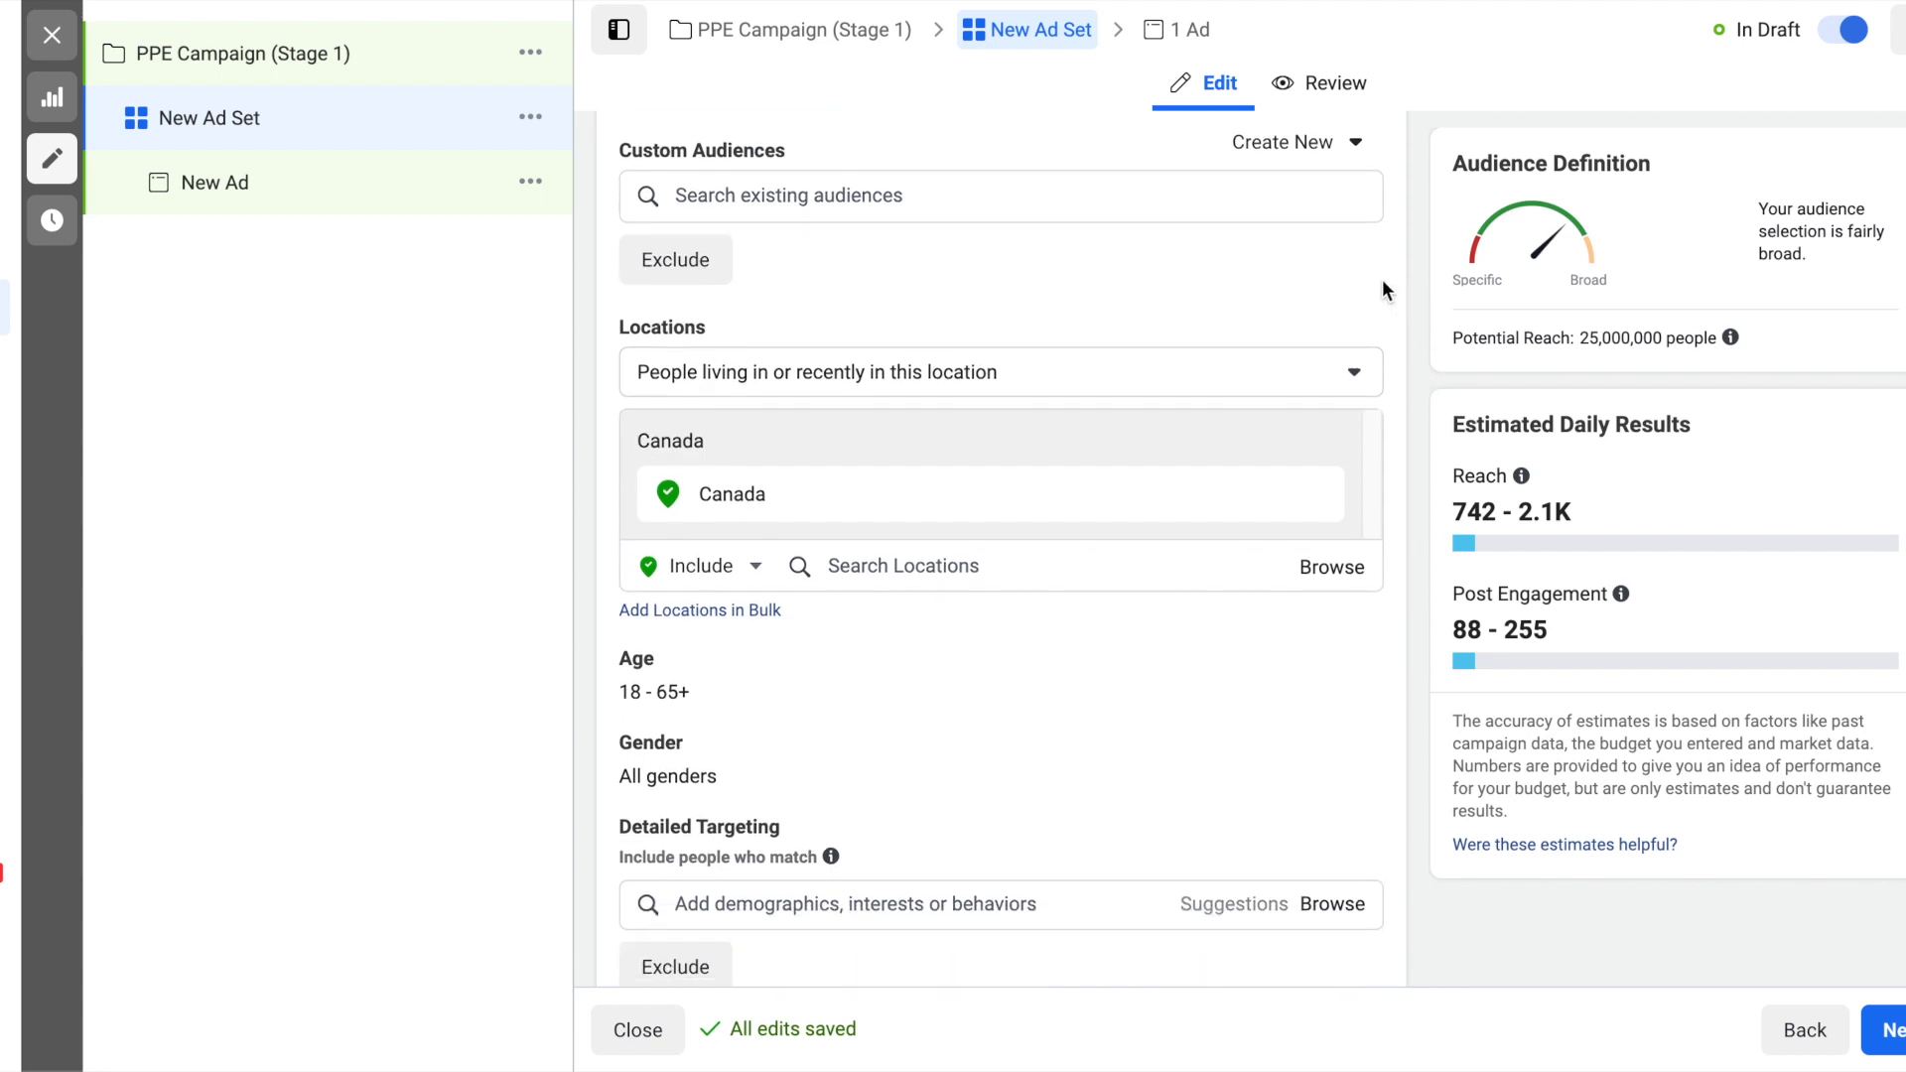
pyautogui.scroll(-1, 1390, 298)
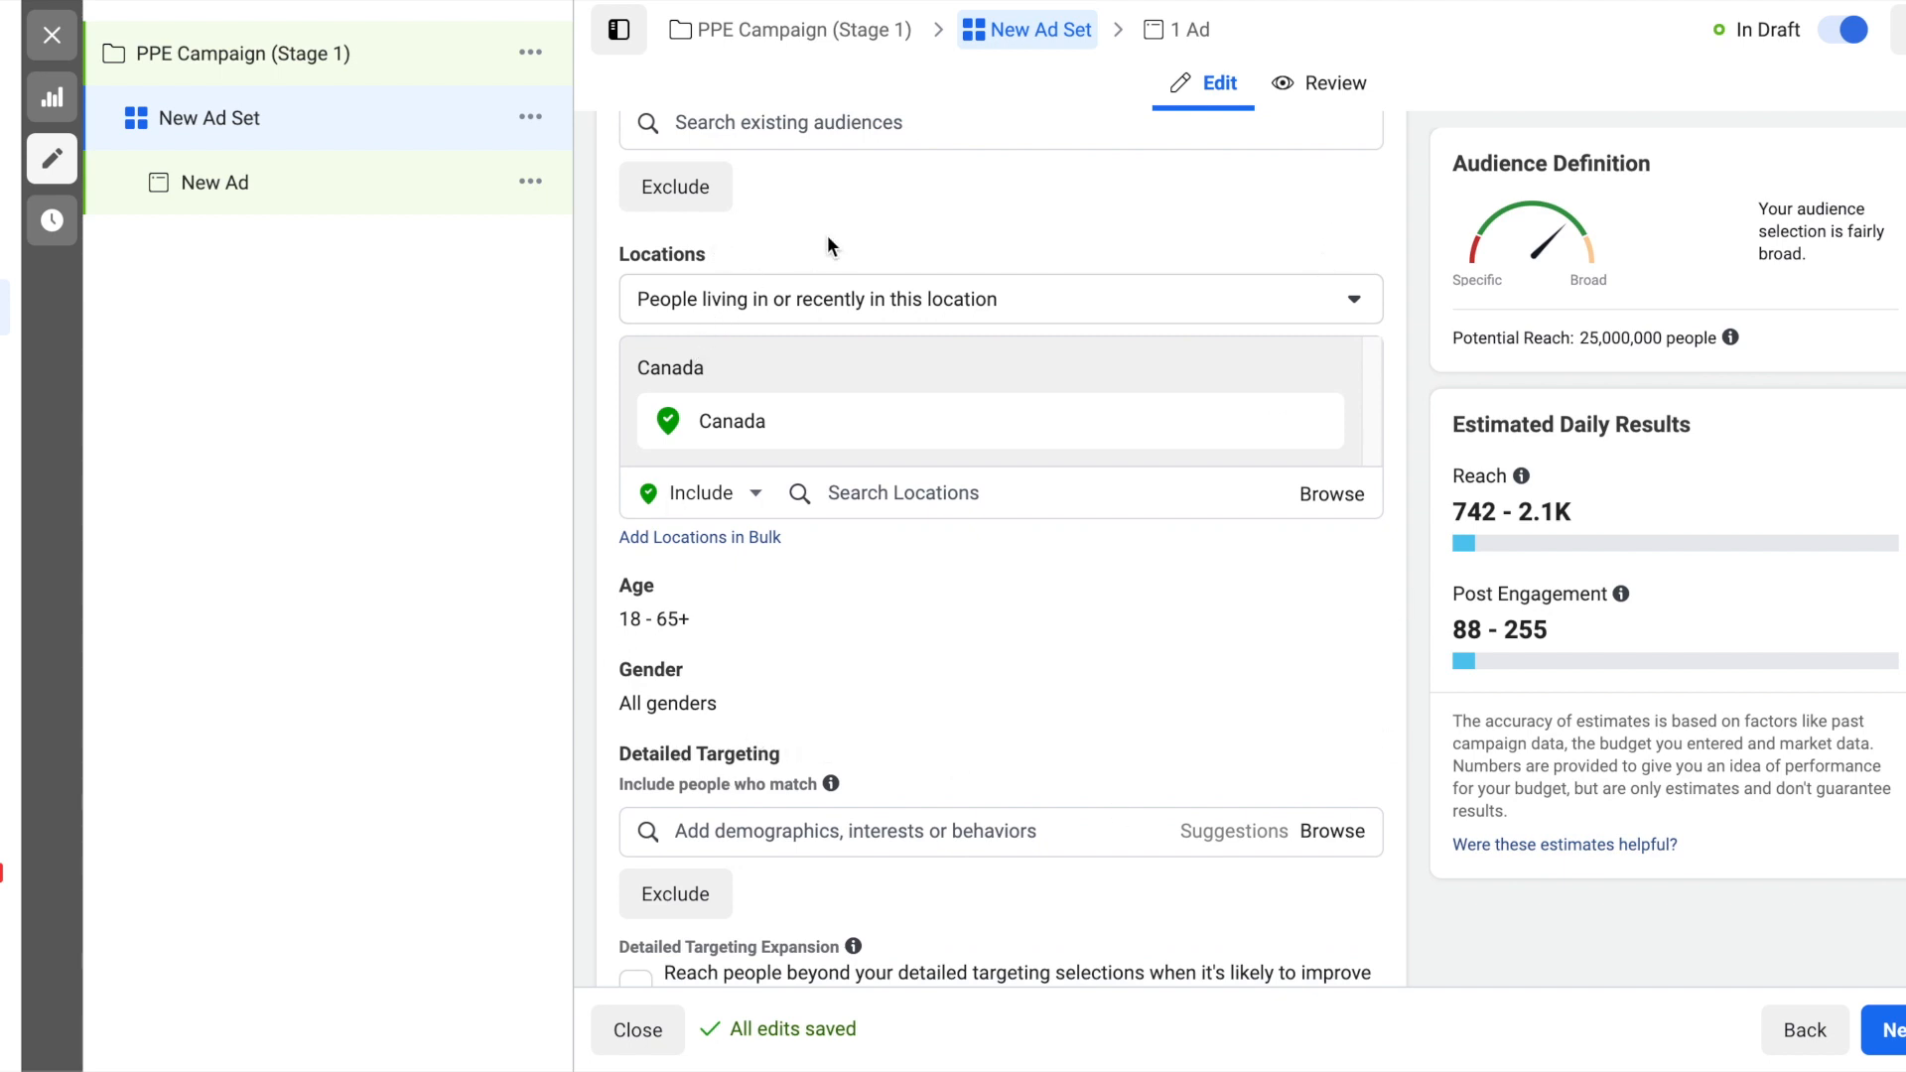
pyautogui.scroll(1, 832, 245)
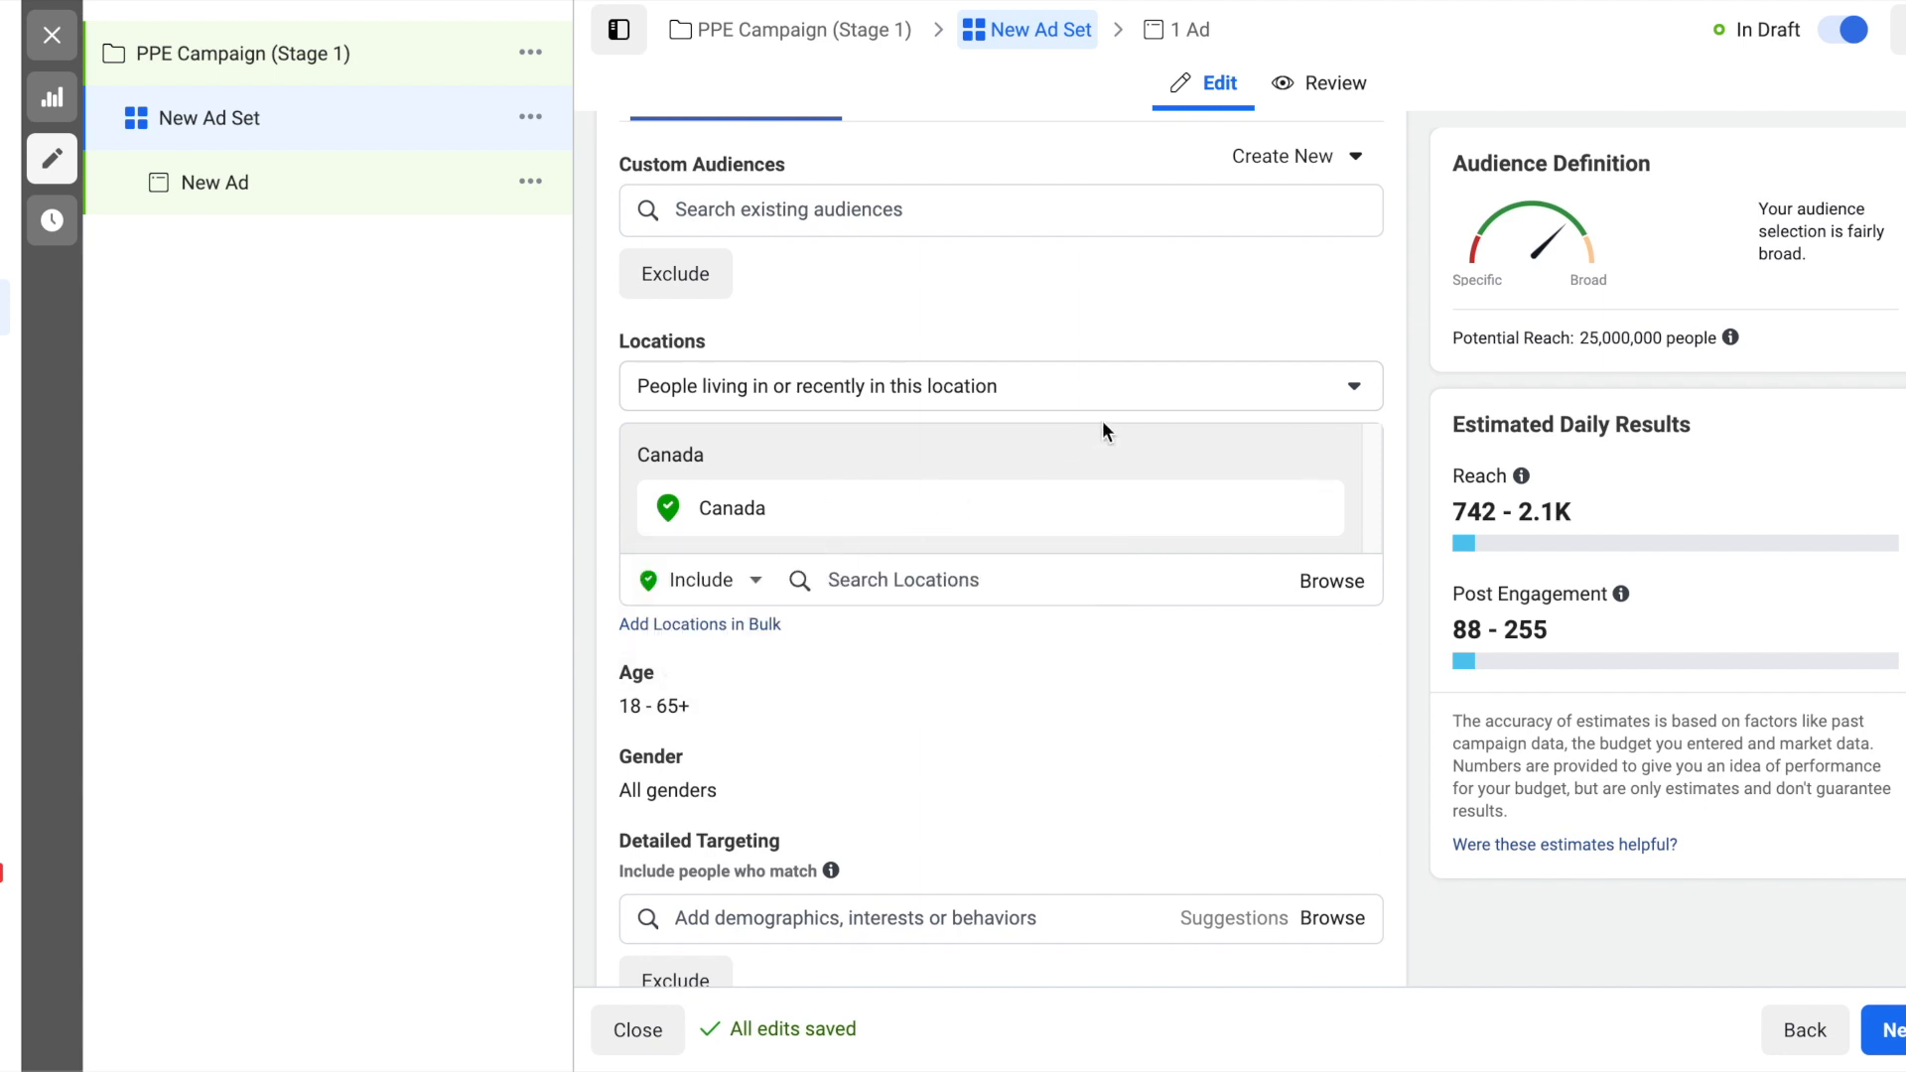
pyautogui.click(1208, 395)
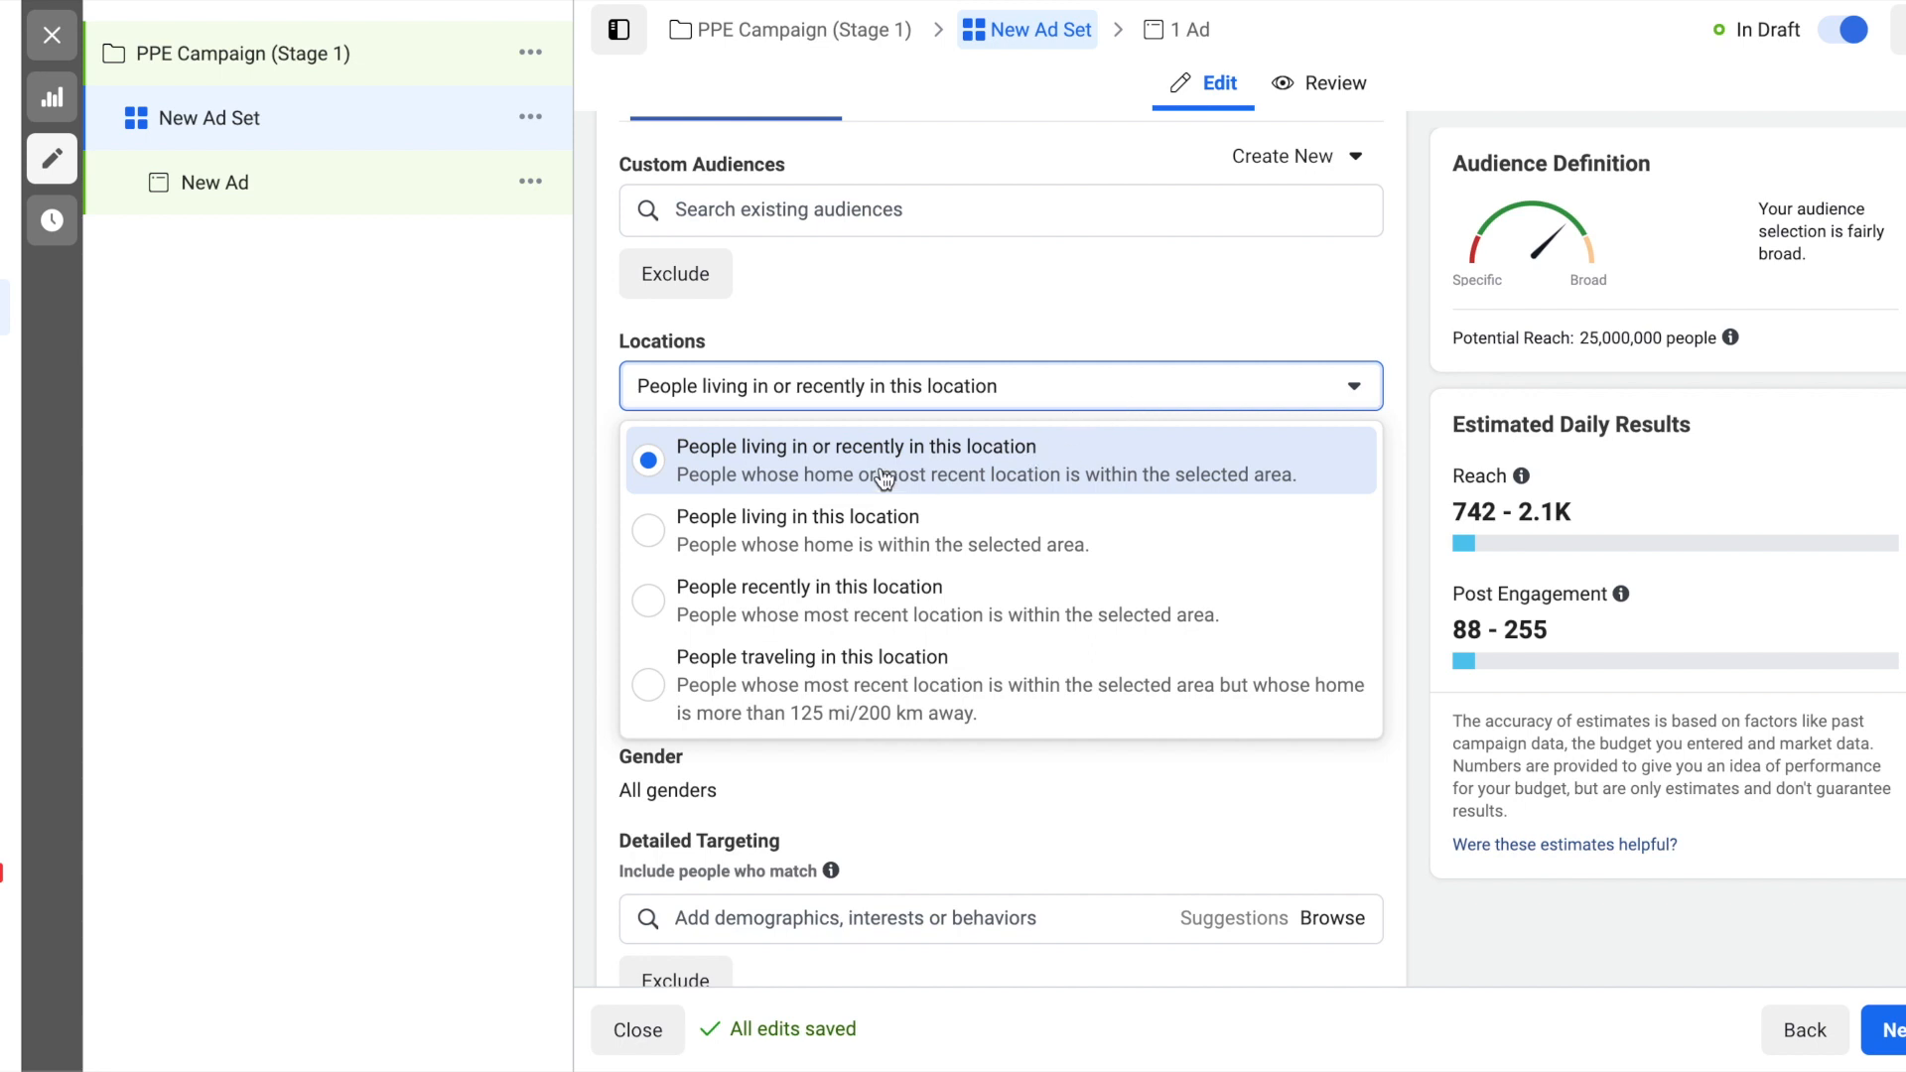
pyautogui.click(940, 567)
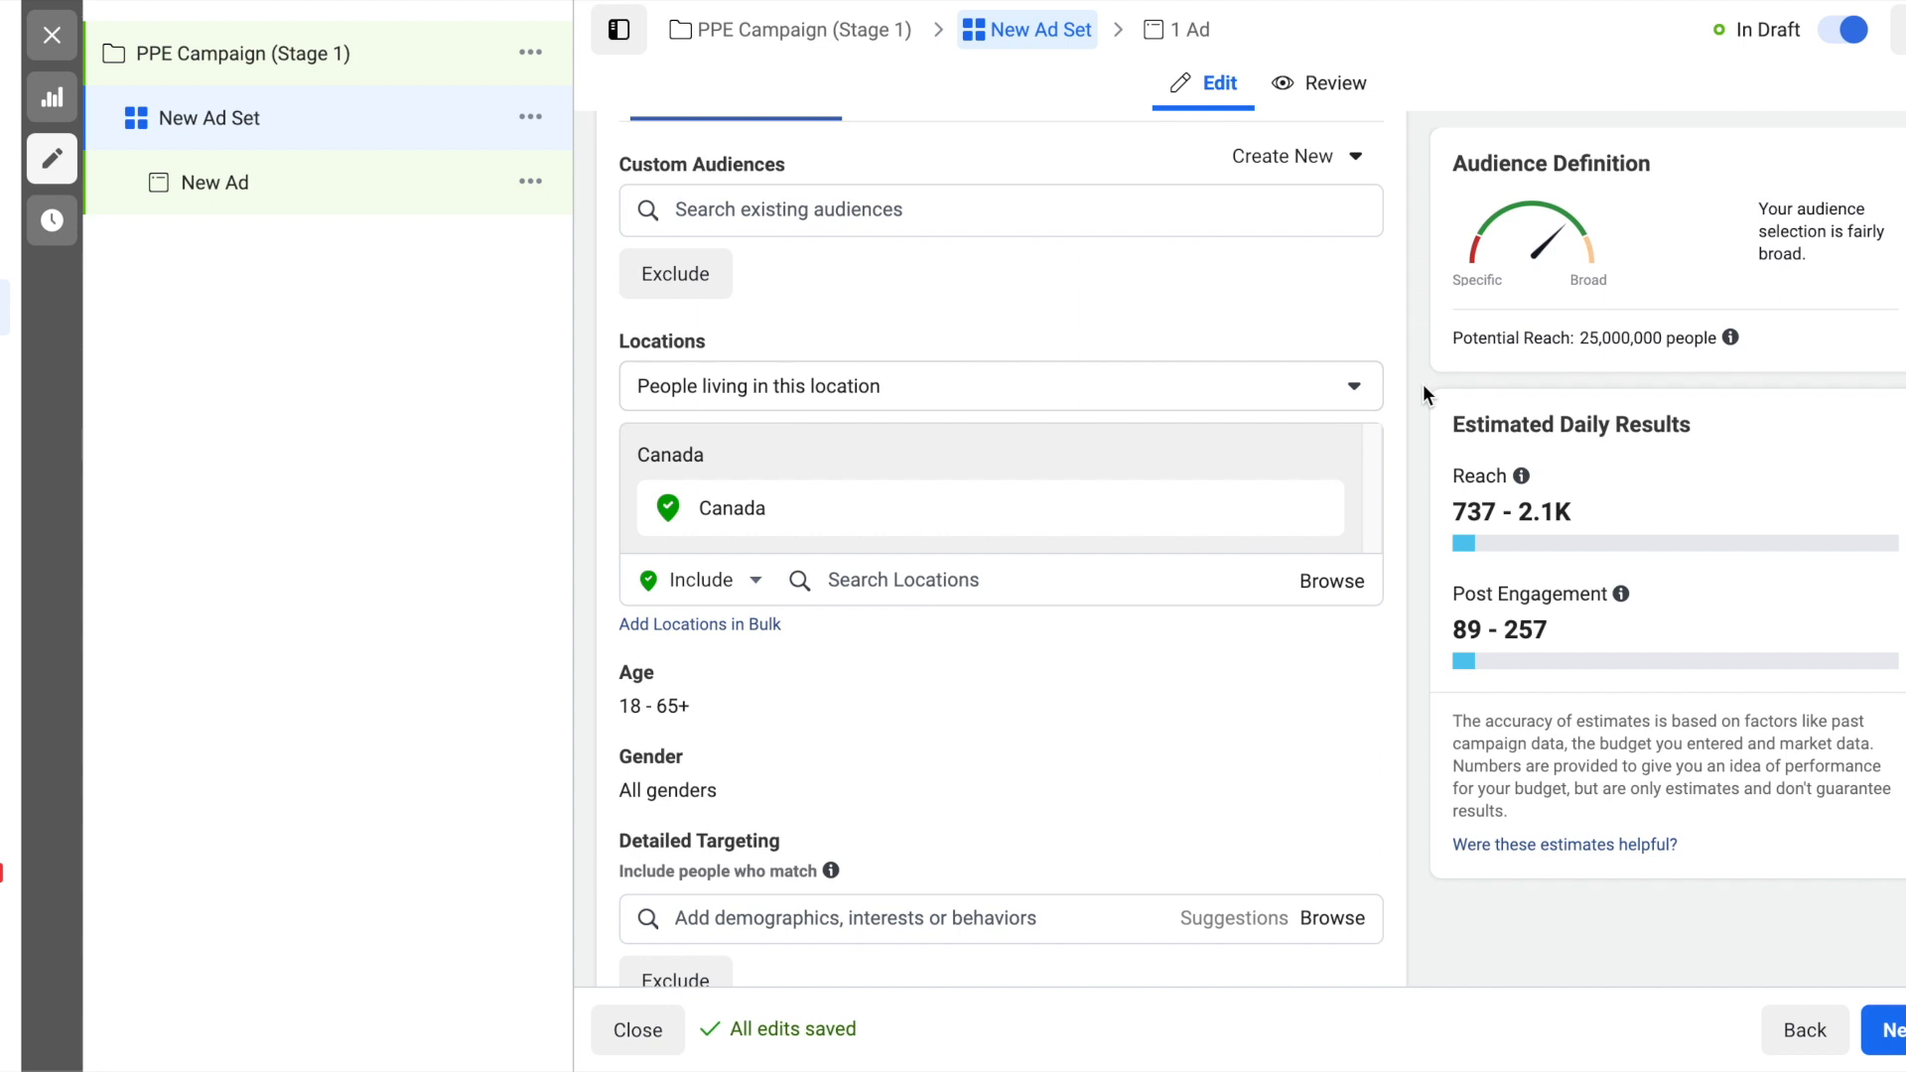
# - Add the behavior "Soccer fans (high content engagement)" to the audience's detailed targeting
pyautogui.scroll(-1, 1422, 383)
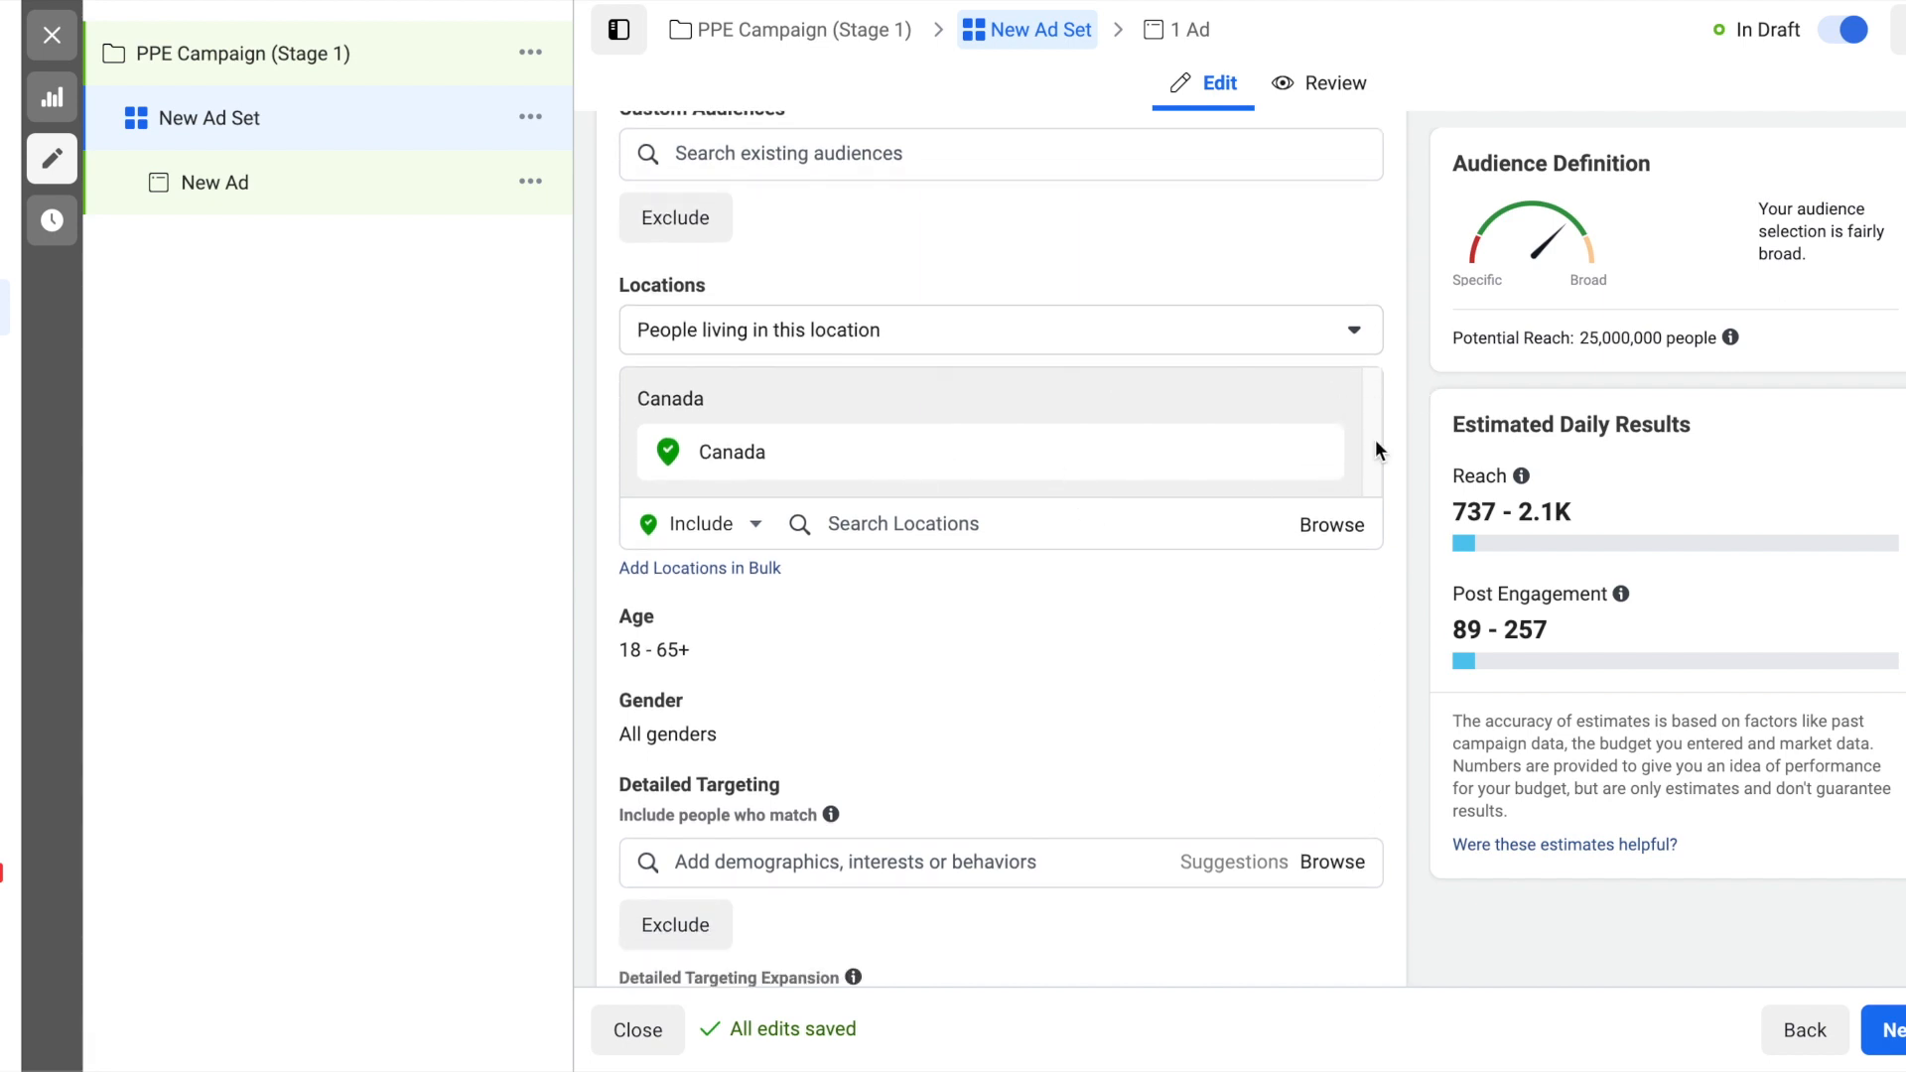
pyautogui.scroll(-1, 1421, 378)
pyautogui.scroll(-2, 1421, 378)
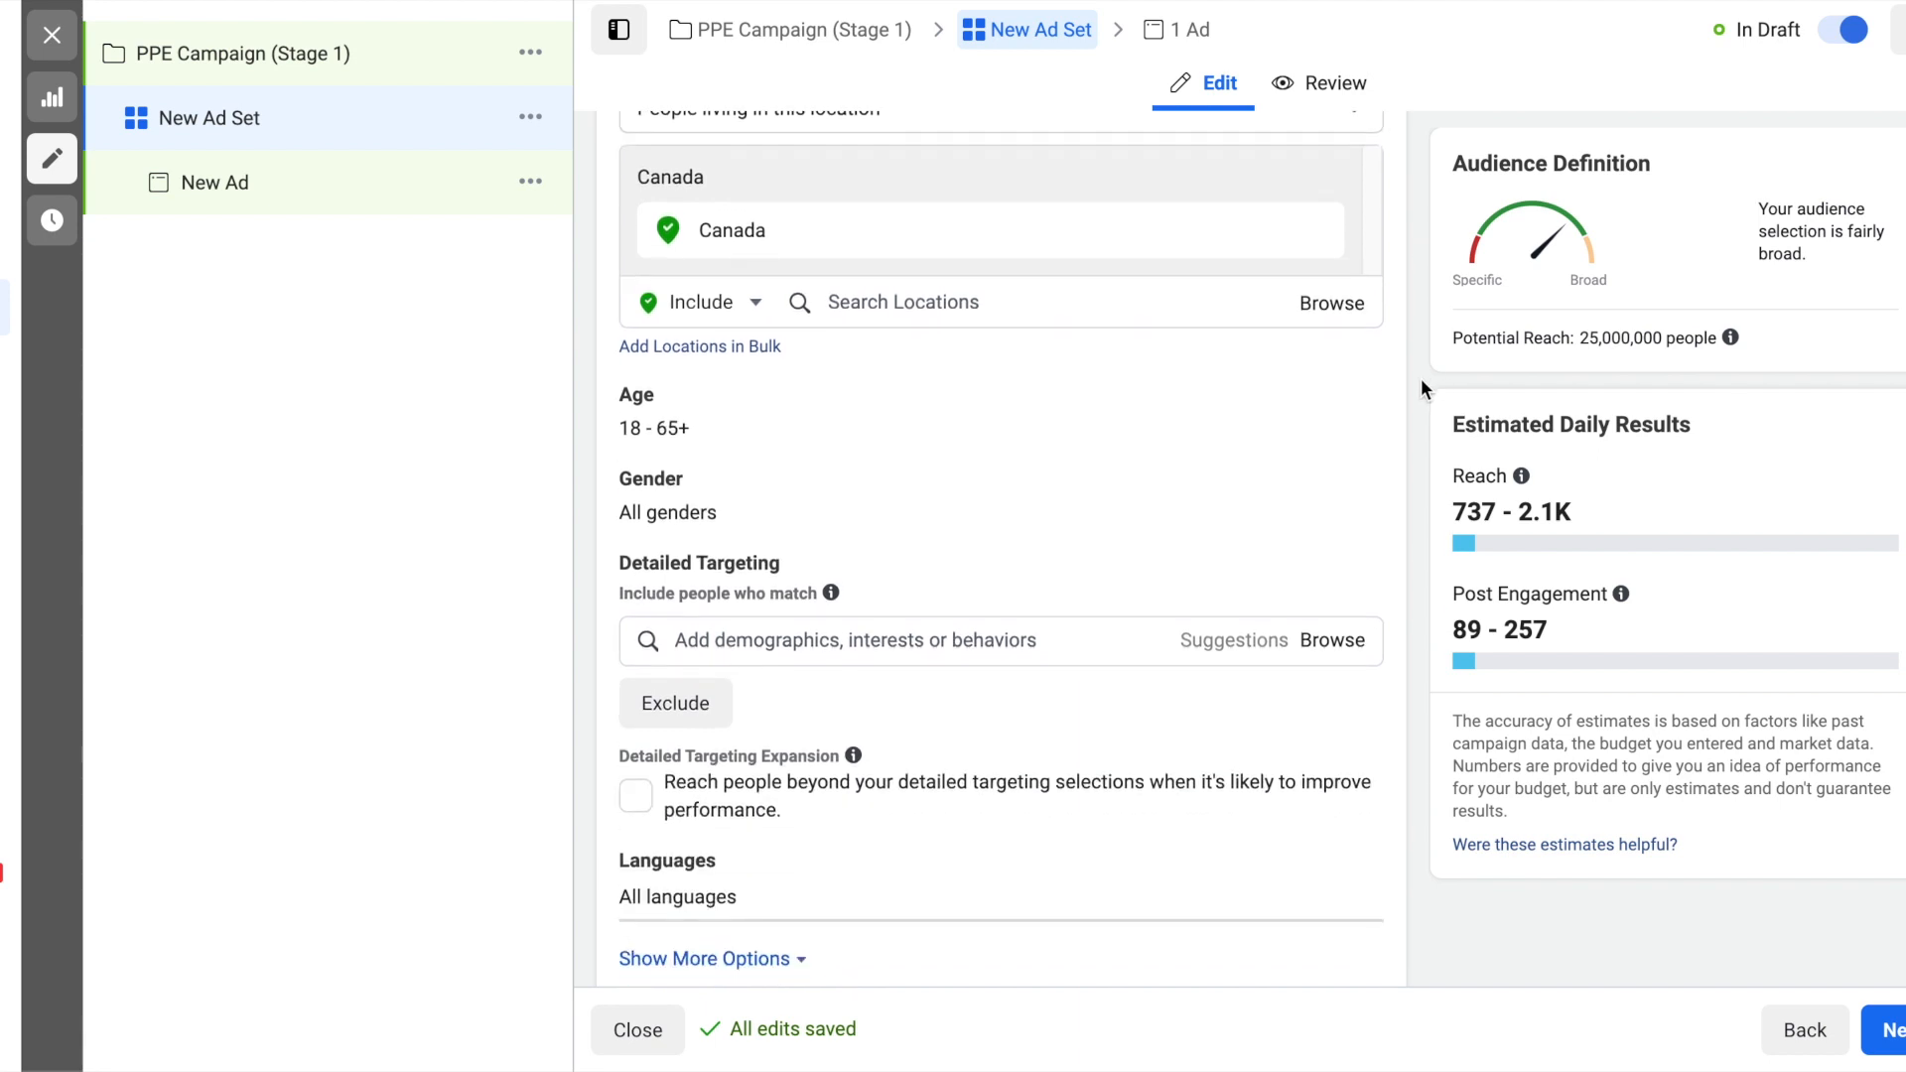
pyautogui.scroll(-2, 1420, 379)
pyautogui.scroll(-1, 1420, 379)
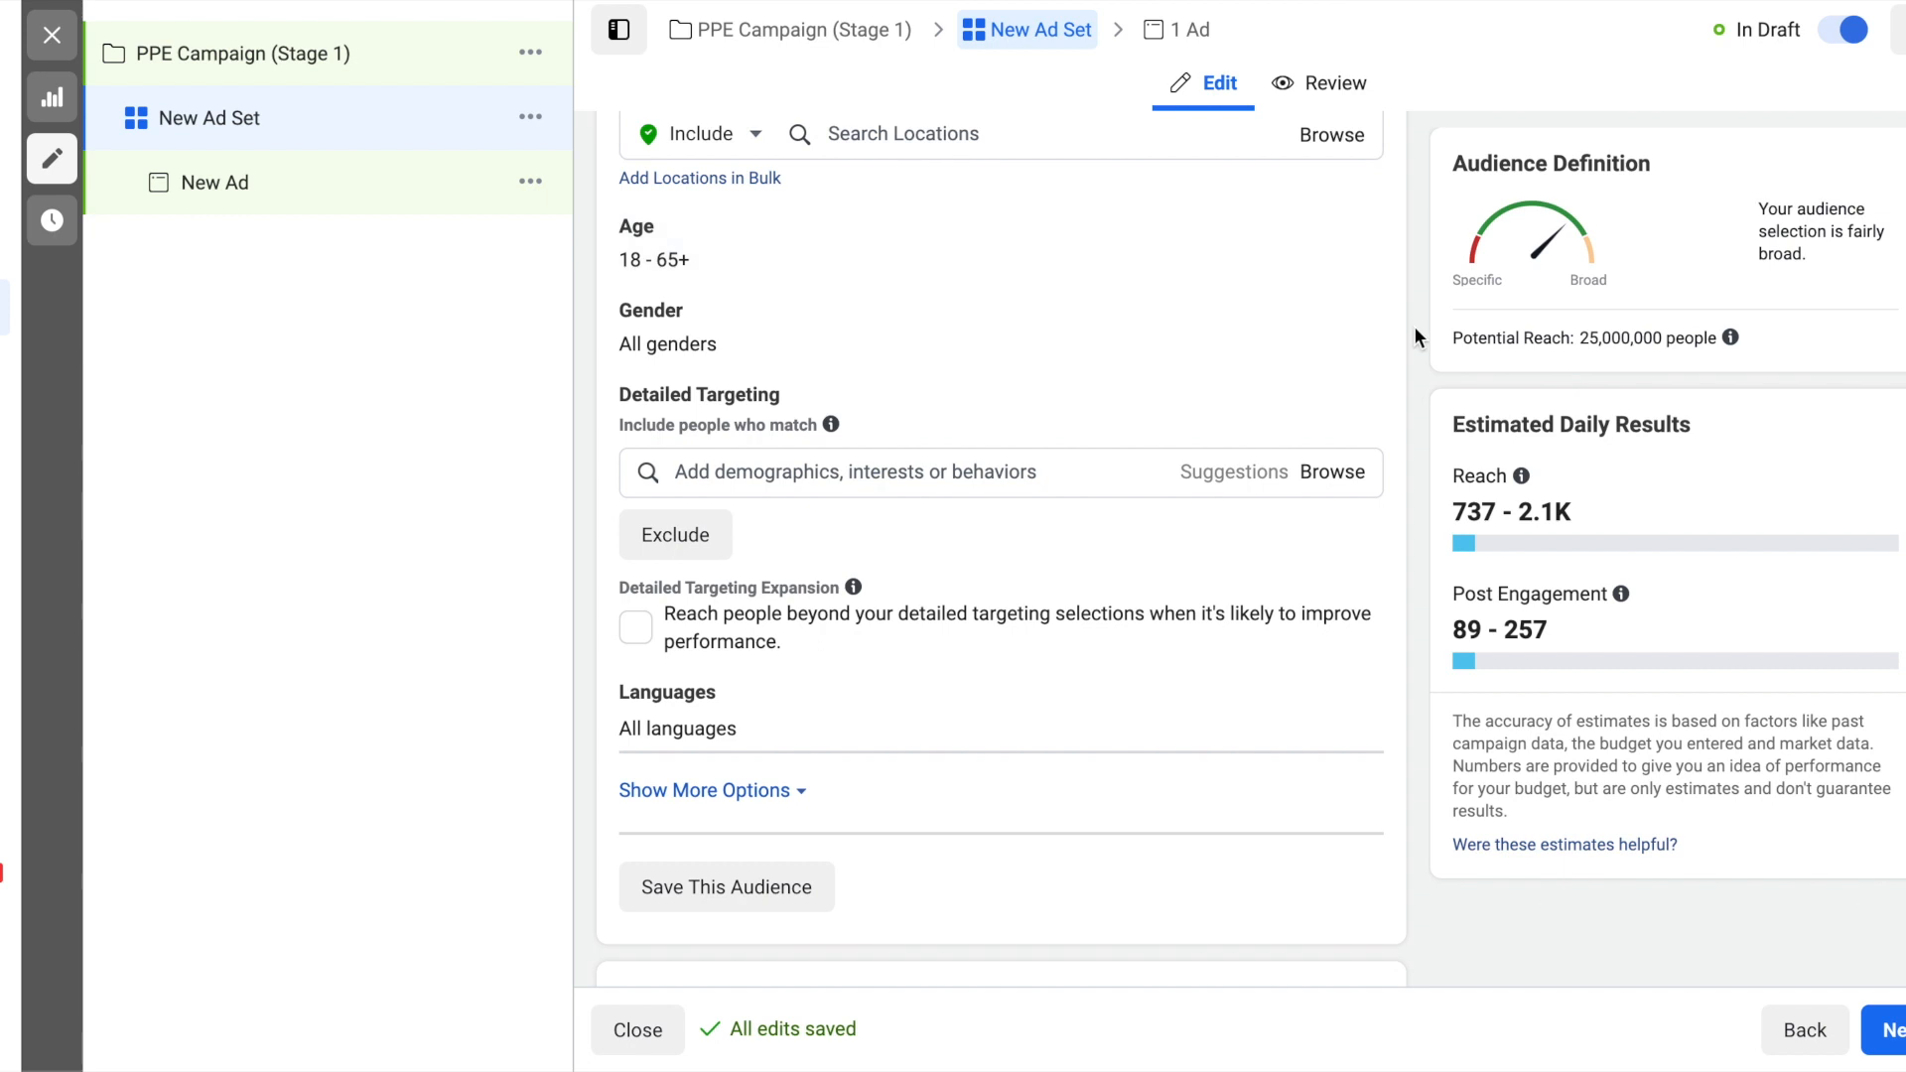
pyautogui.scroll(-2, 1415, 325)
pyautogui.click(1050, 347)
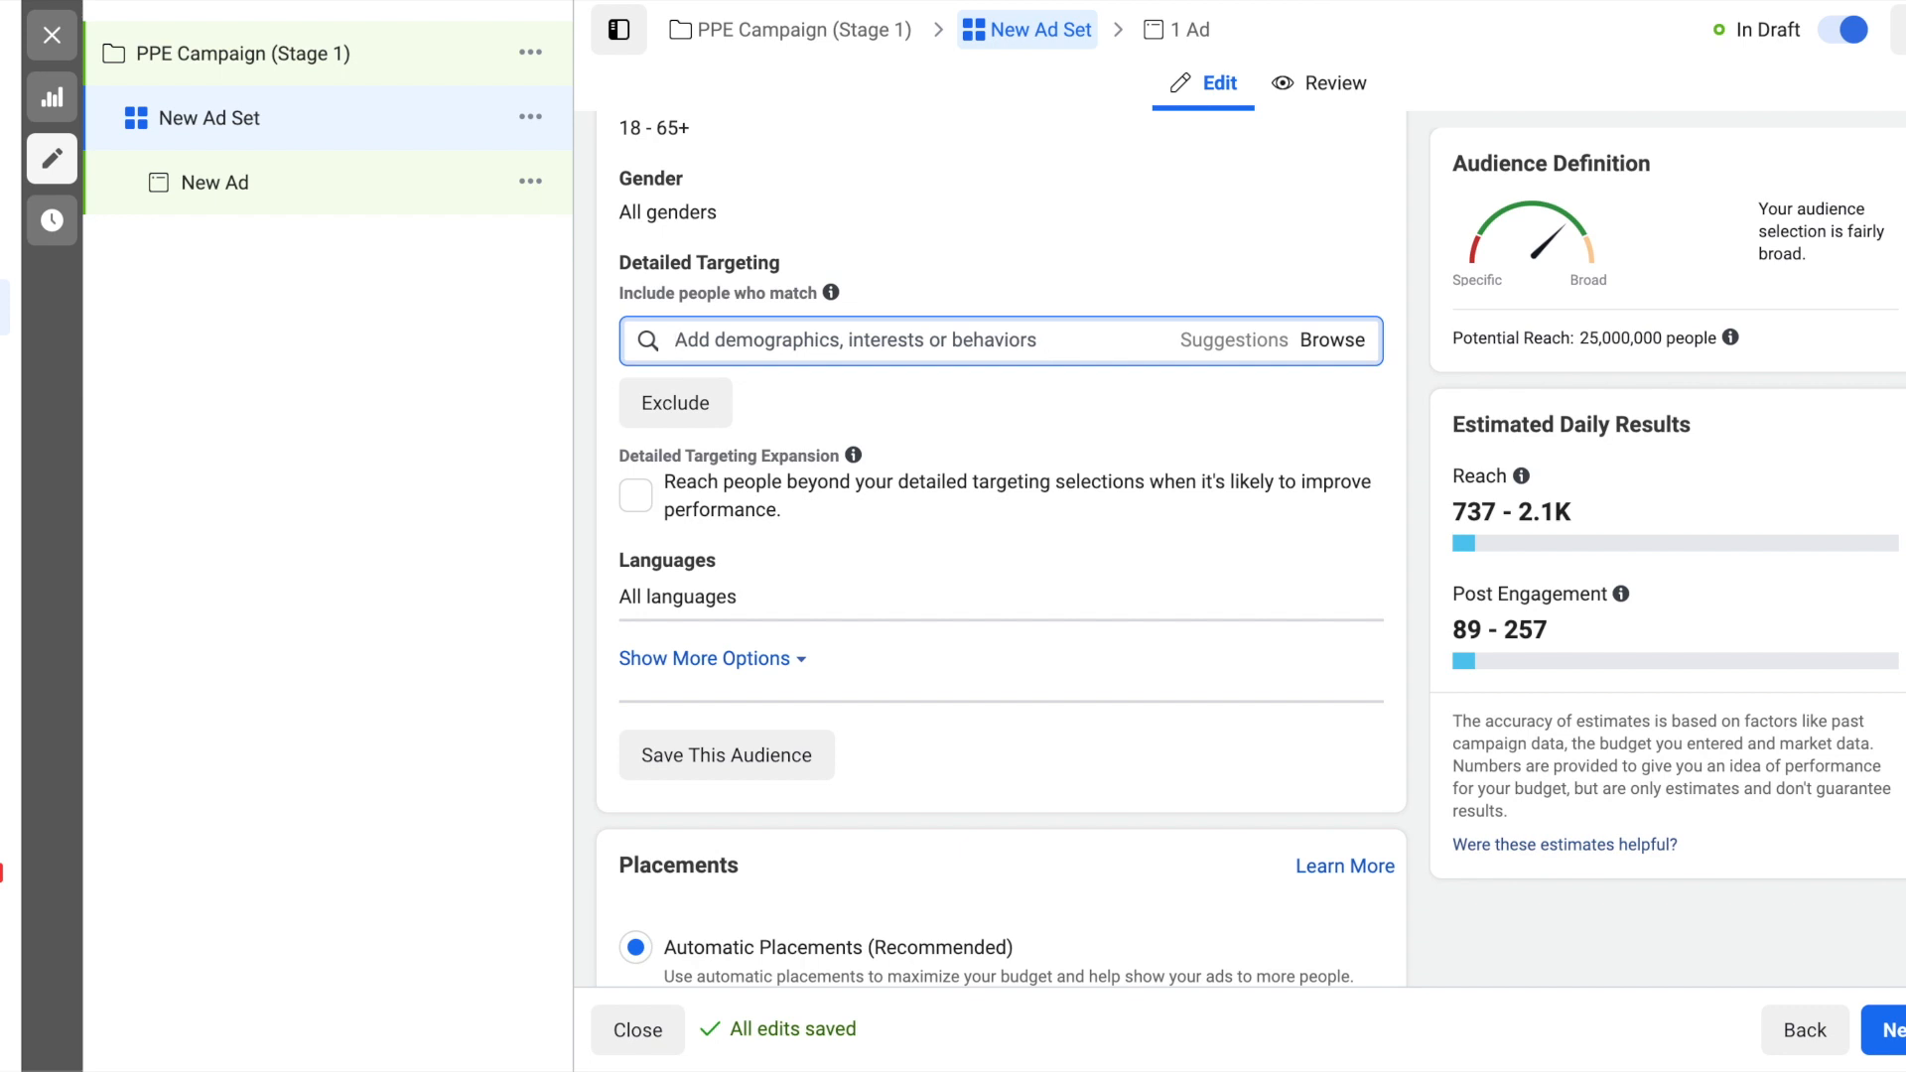
pyautogui.write('soccer fans')
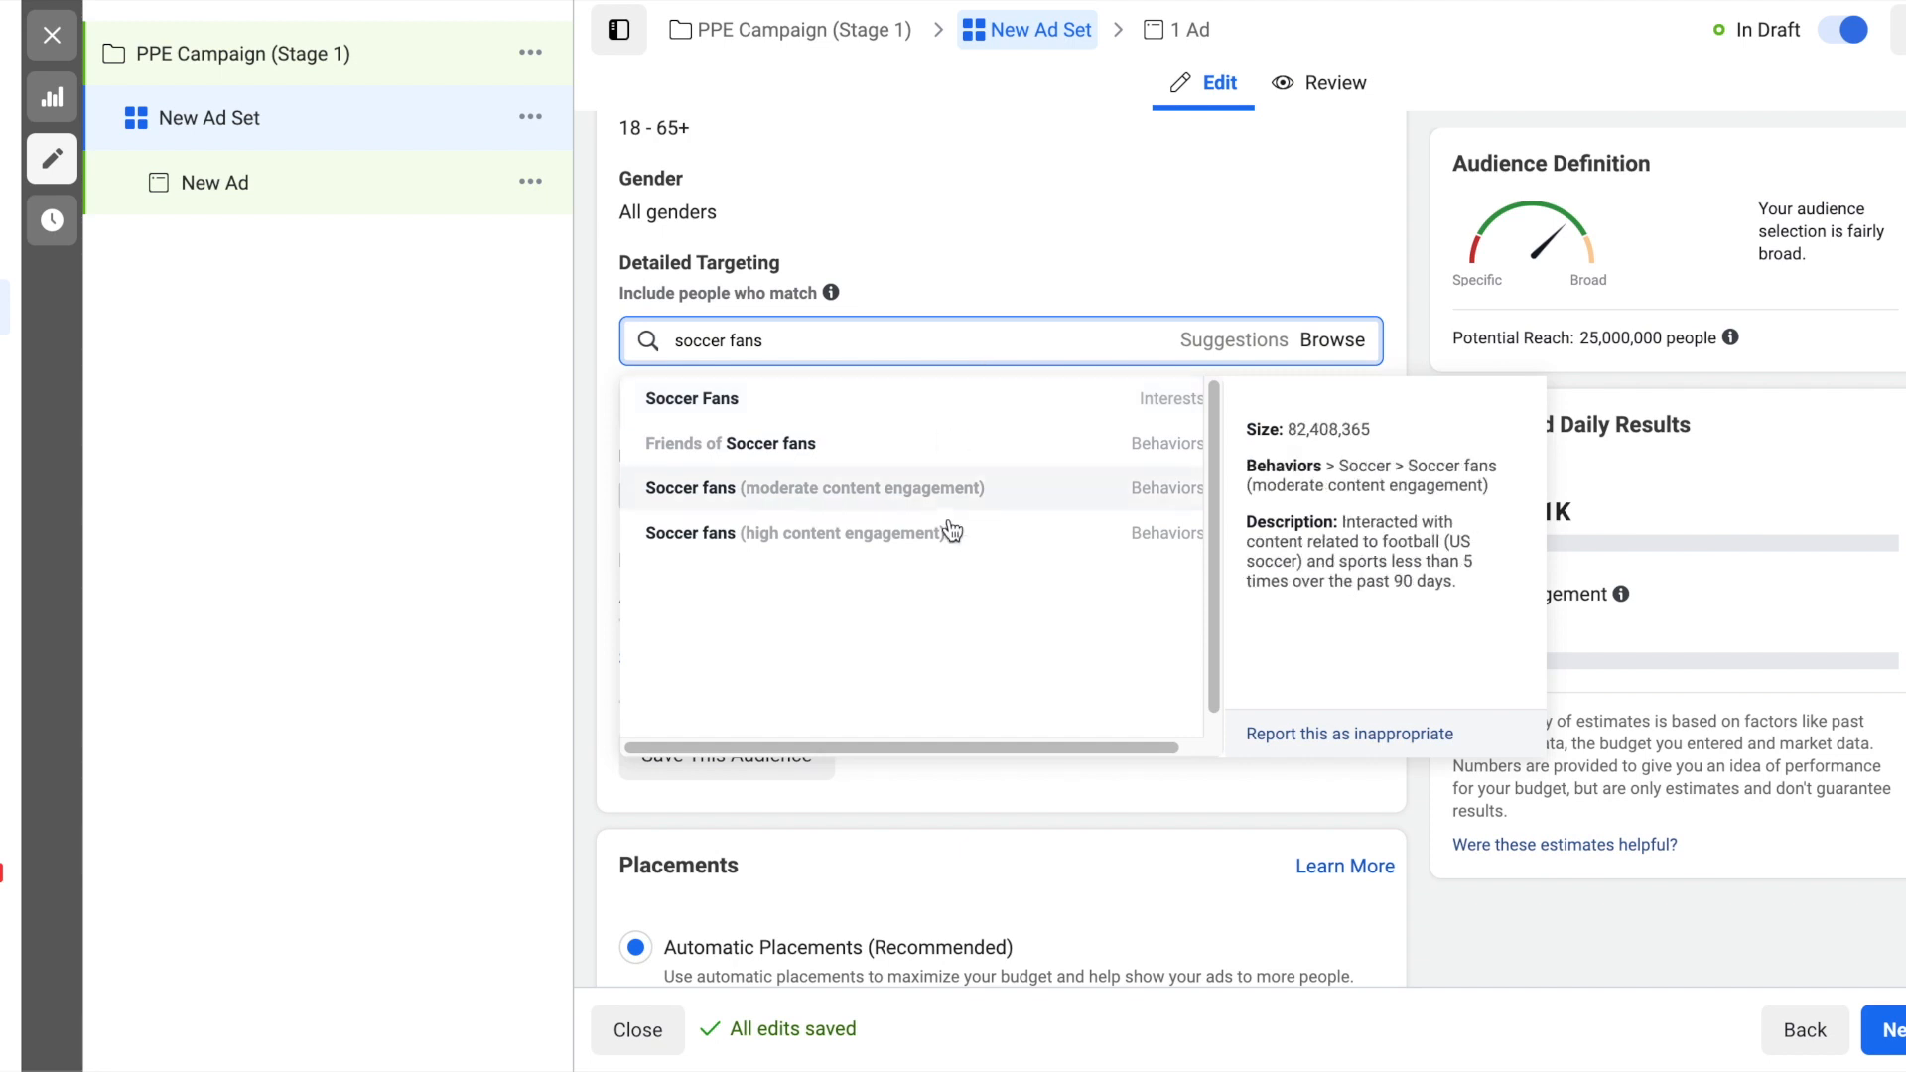
pyautogui.click(915, 544)
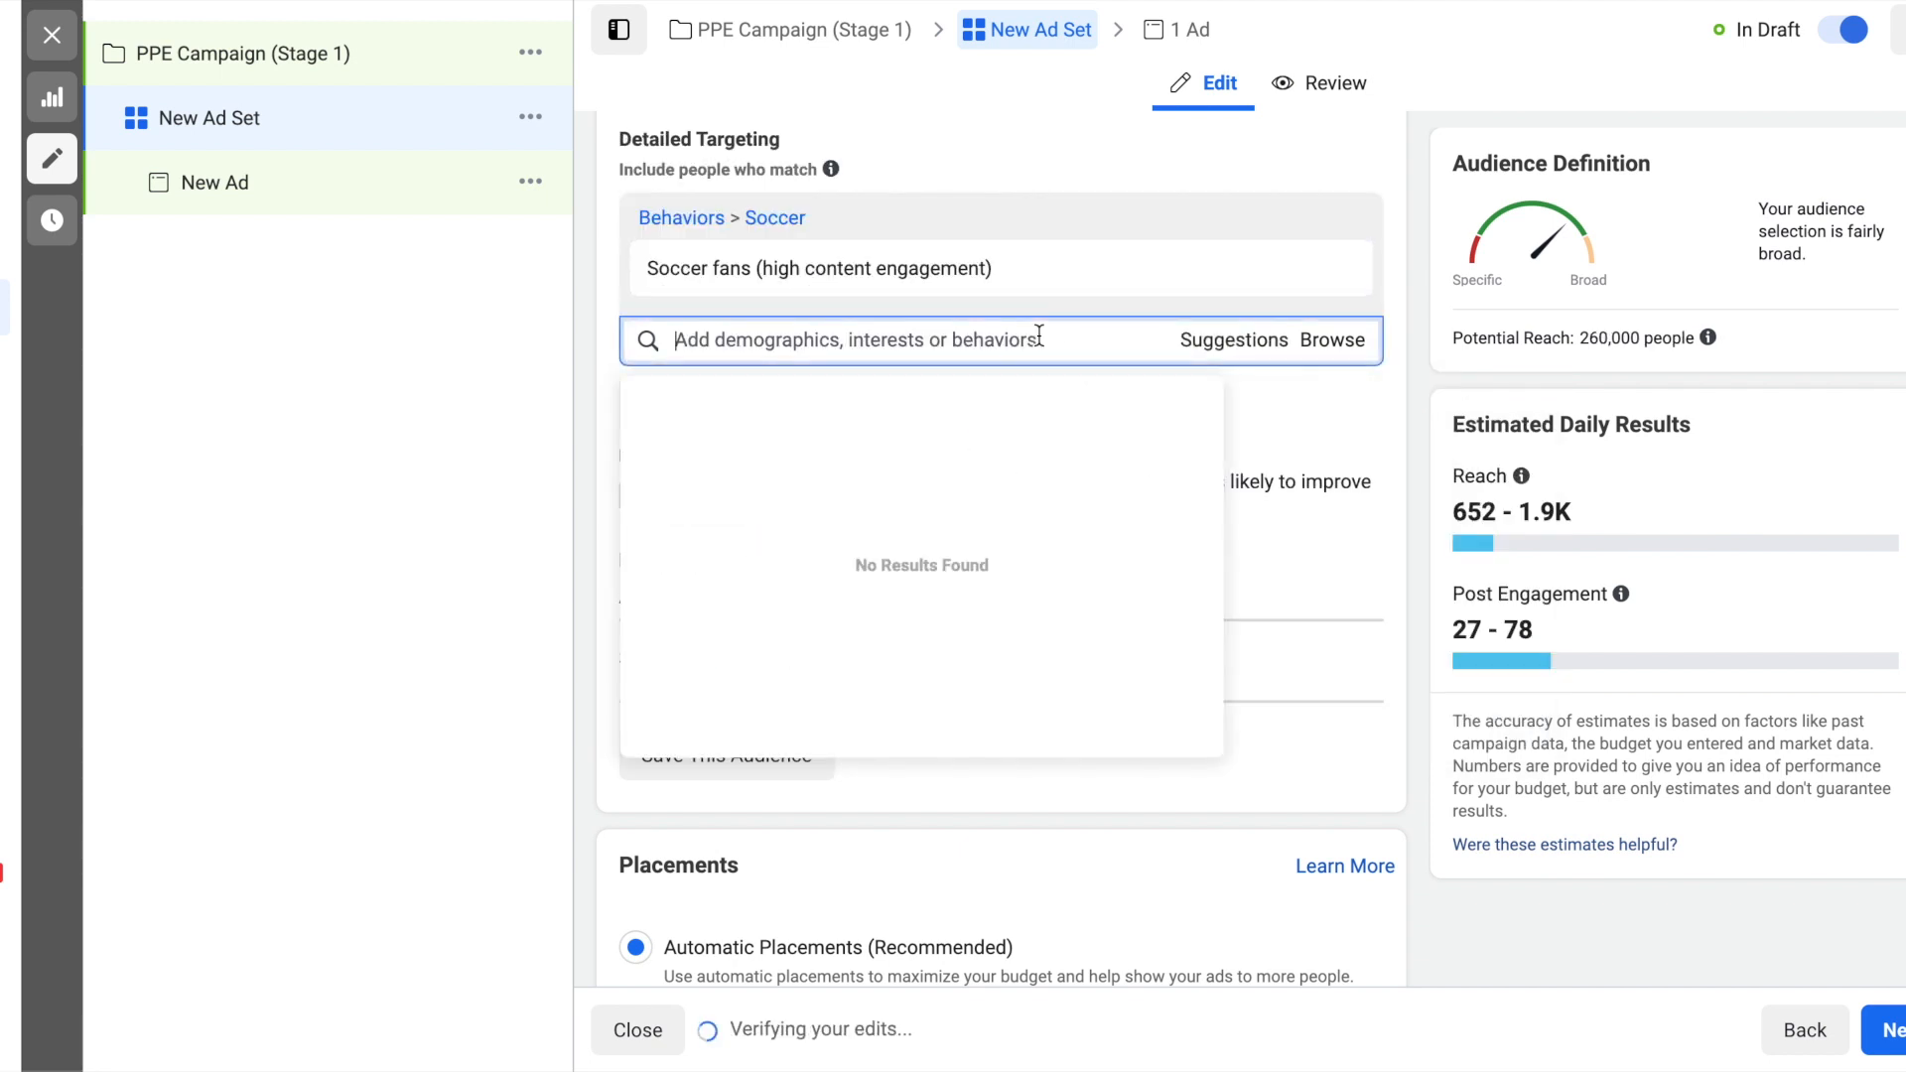
# - Add the interest "Major League Soccer" to the audience's detailed targeting
pyautogui.write('m')
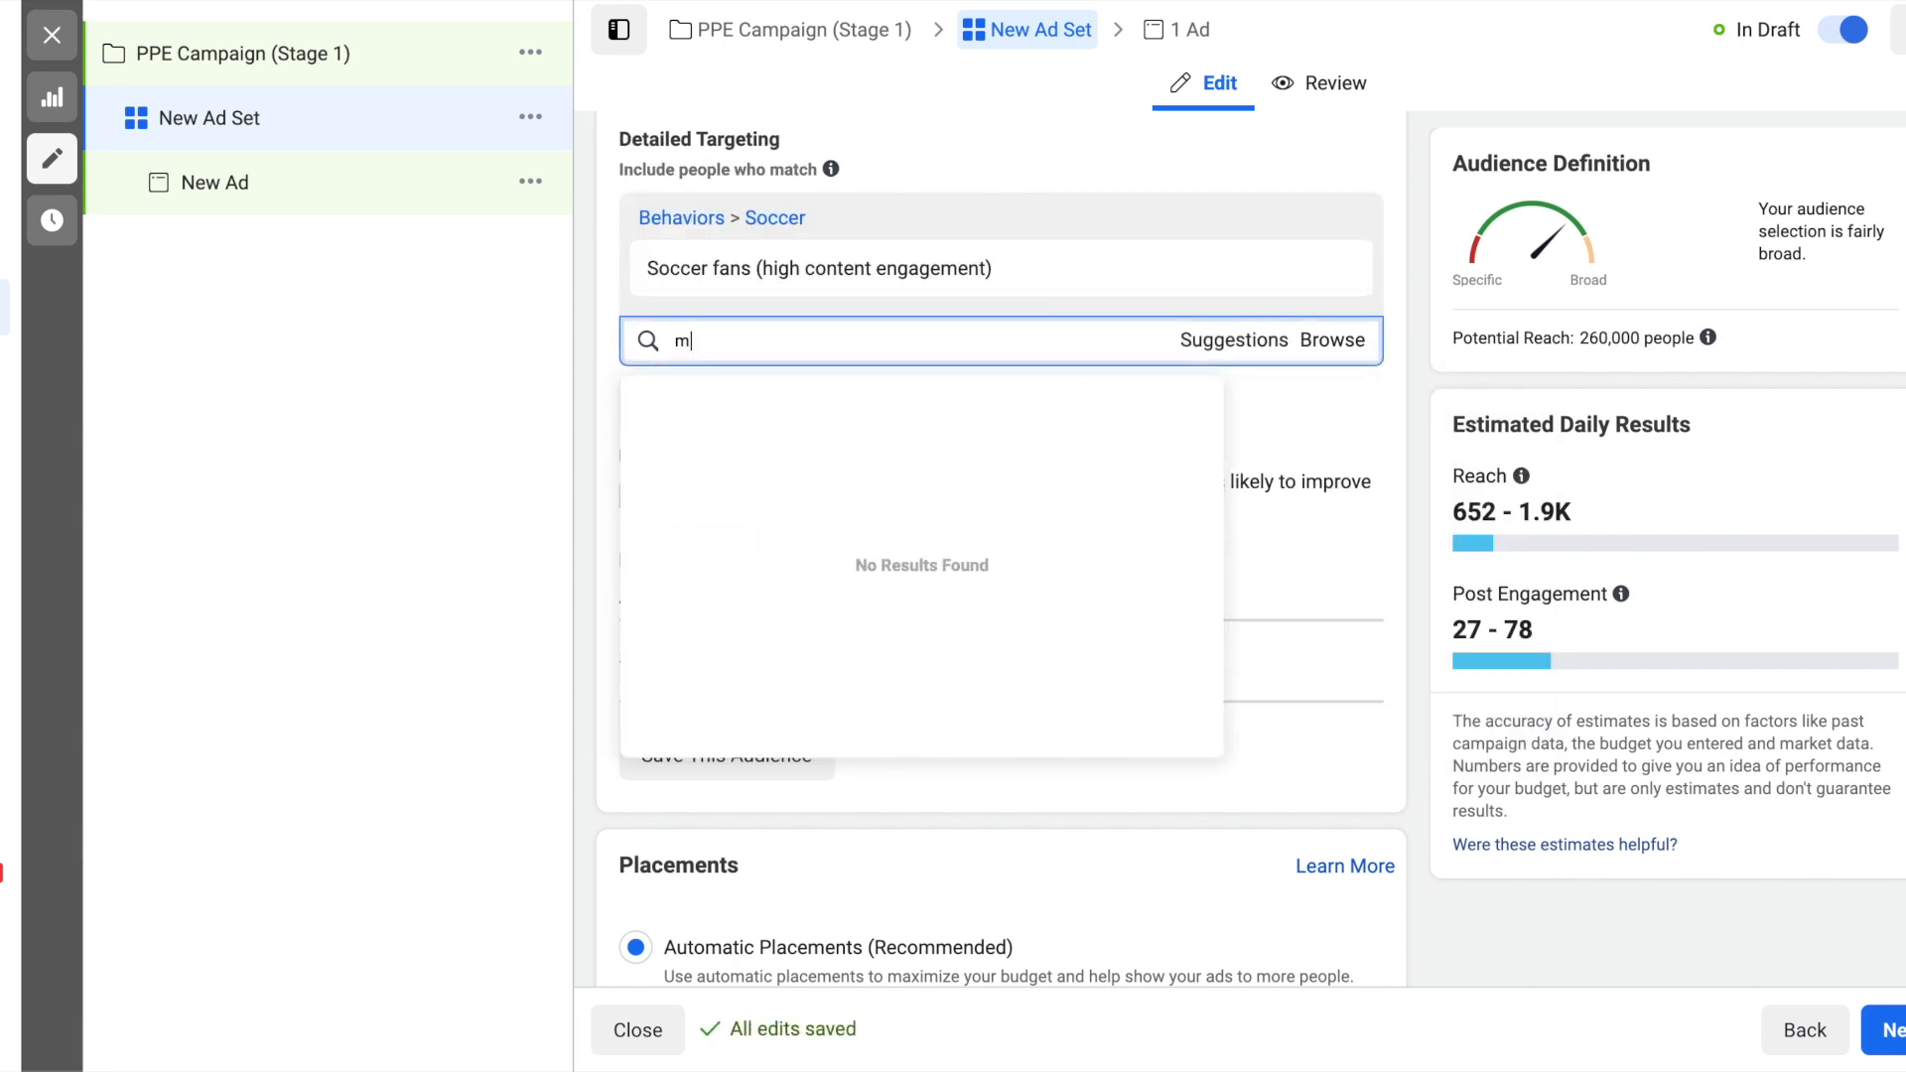
pyautogui.write('ajor leag')
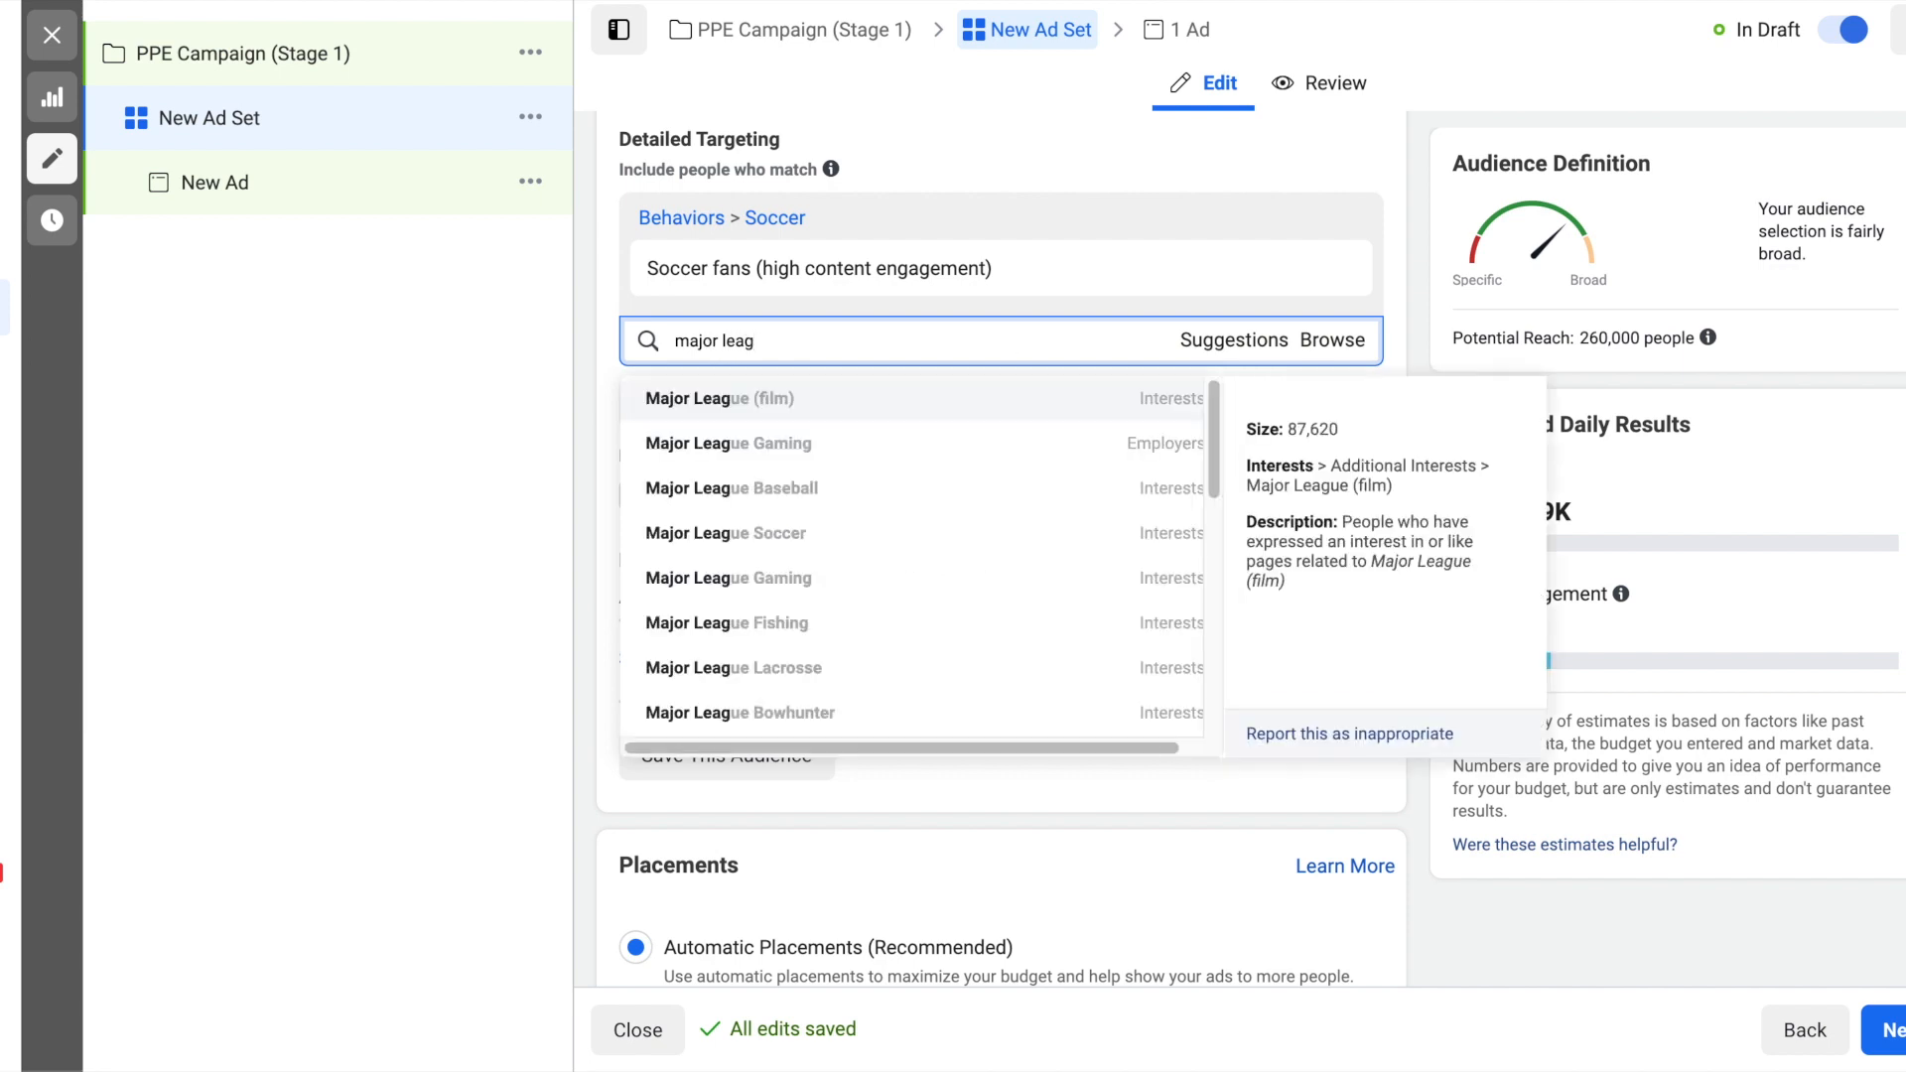
pyautogui.click(847, 537)
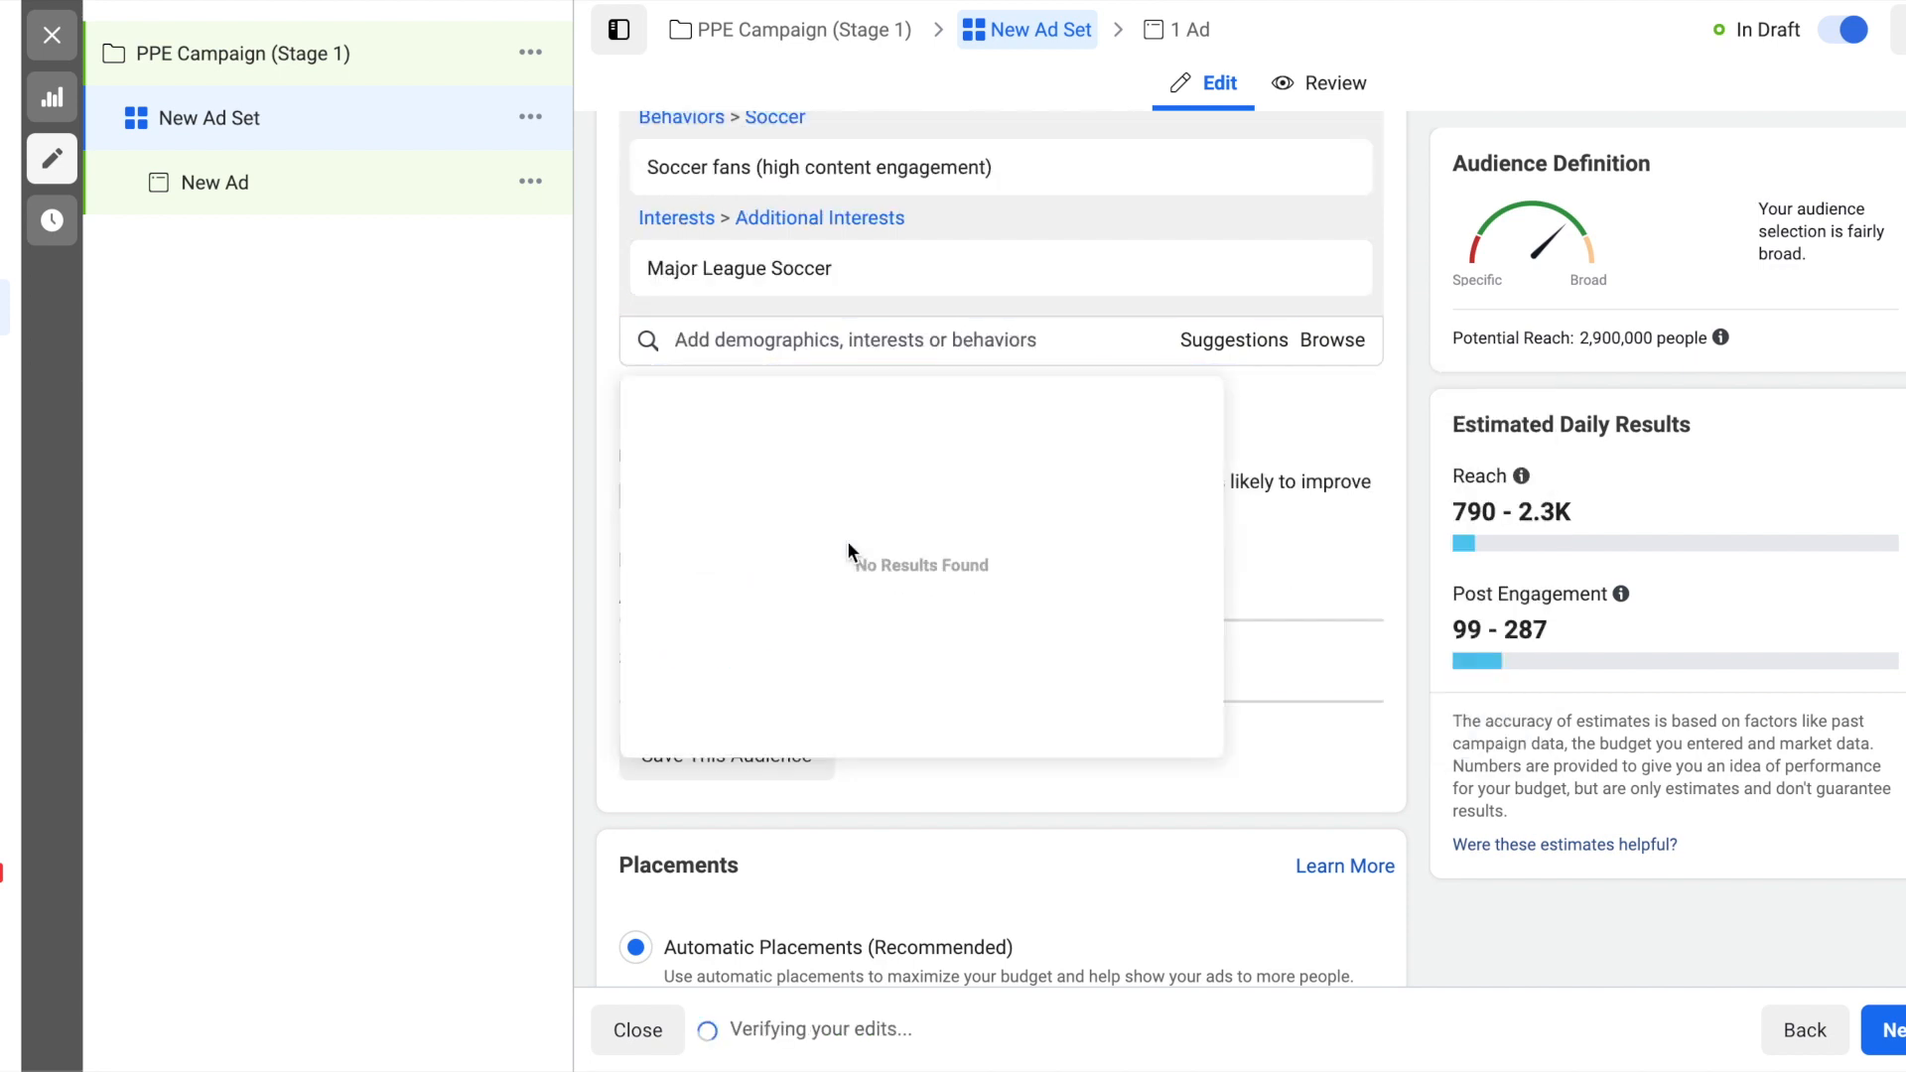
# - Add the interests "Association football (Soccer)" and "German football league system" to the audience's detailed targeting
pyautogui.write('association footba')
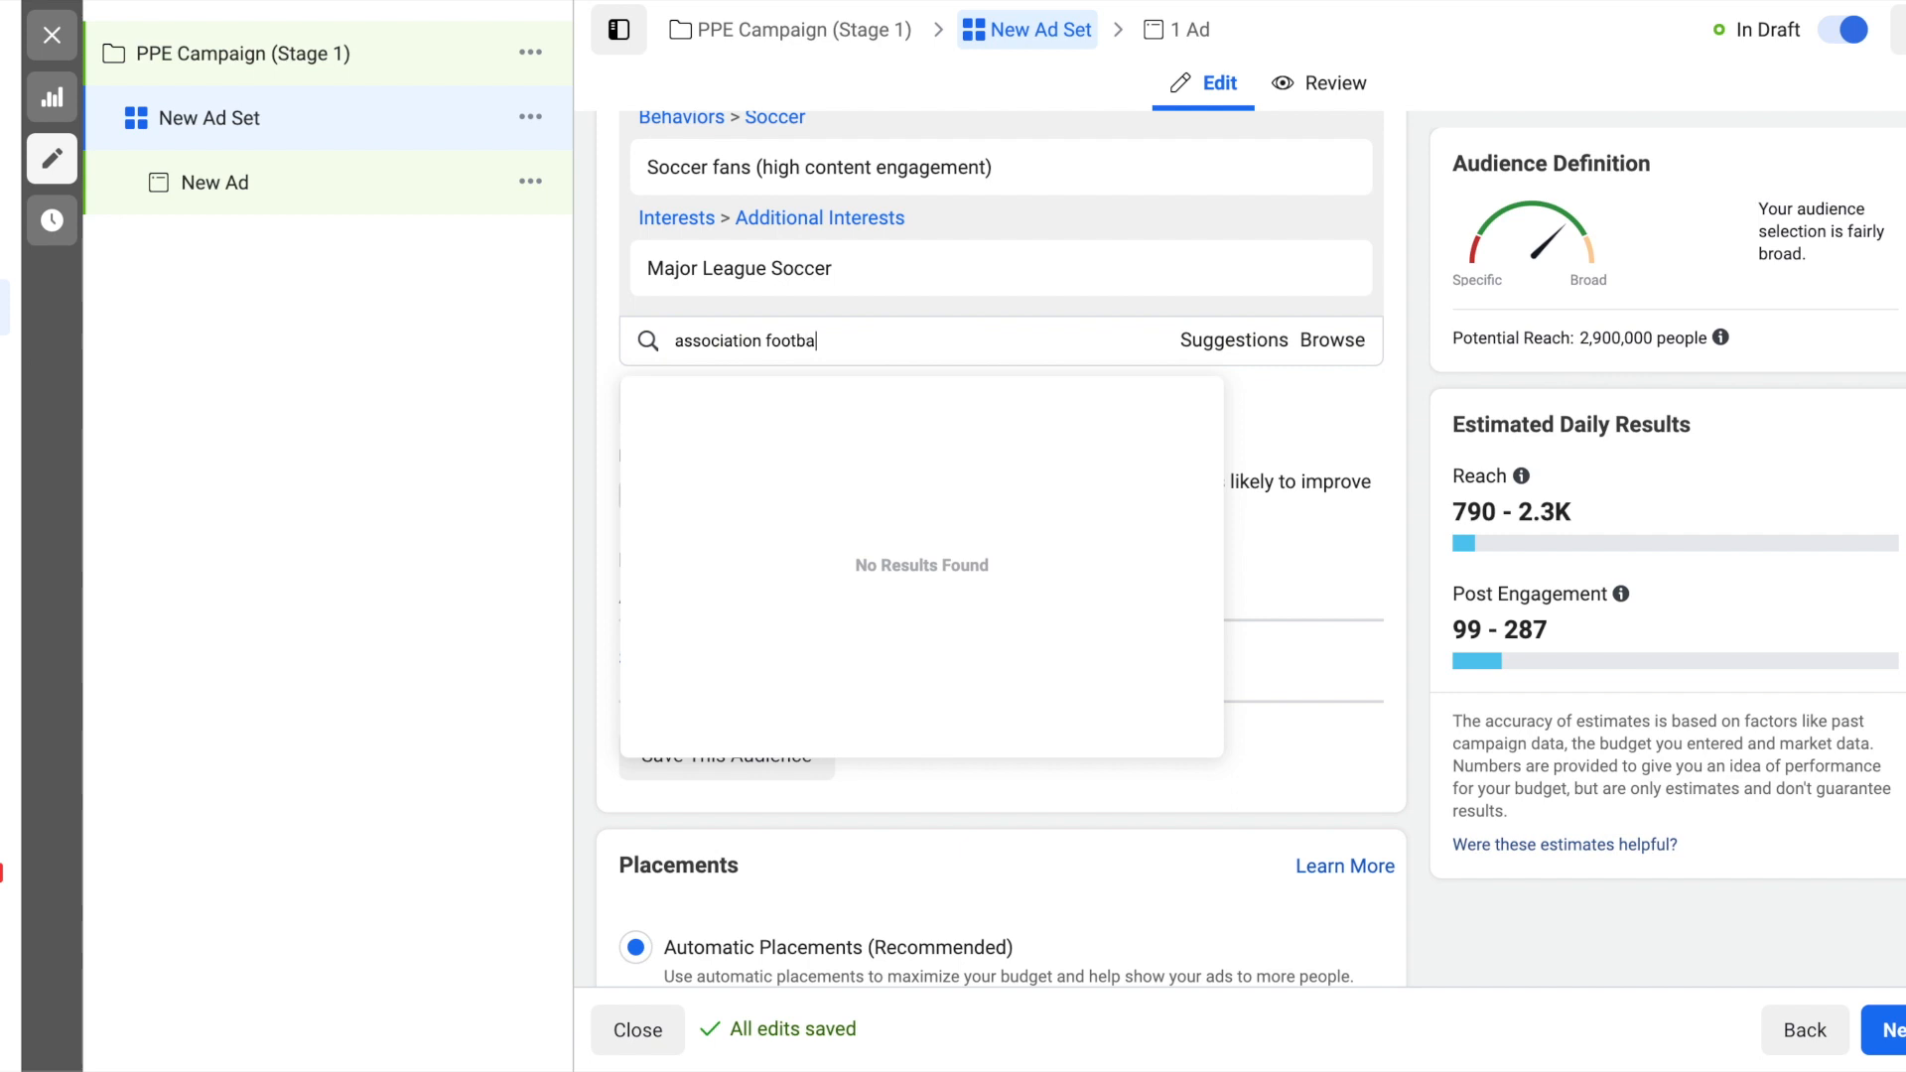
pyautogui.click(772, 415)
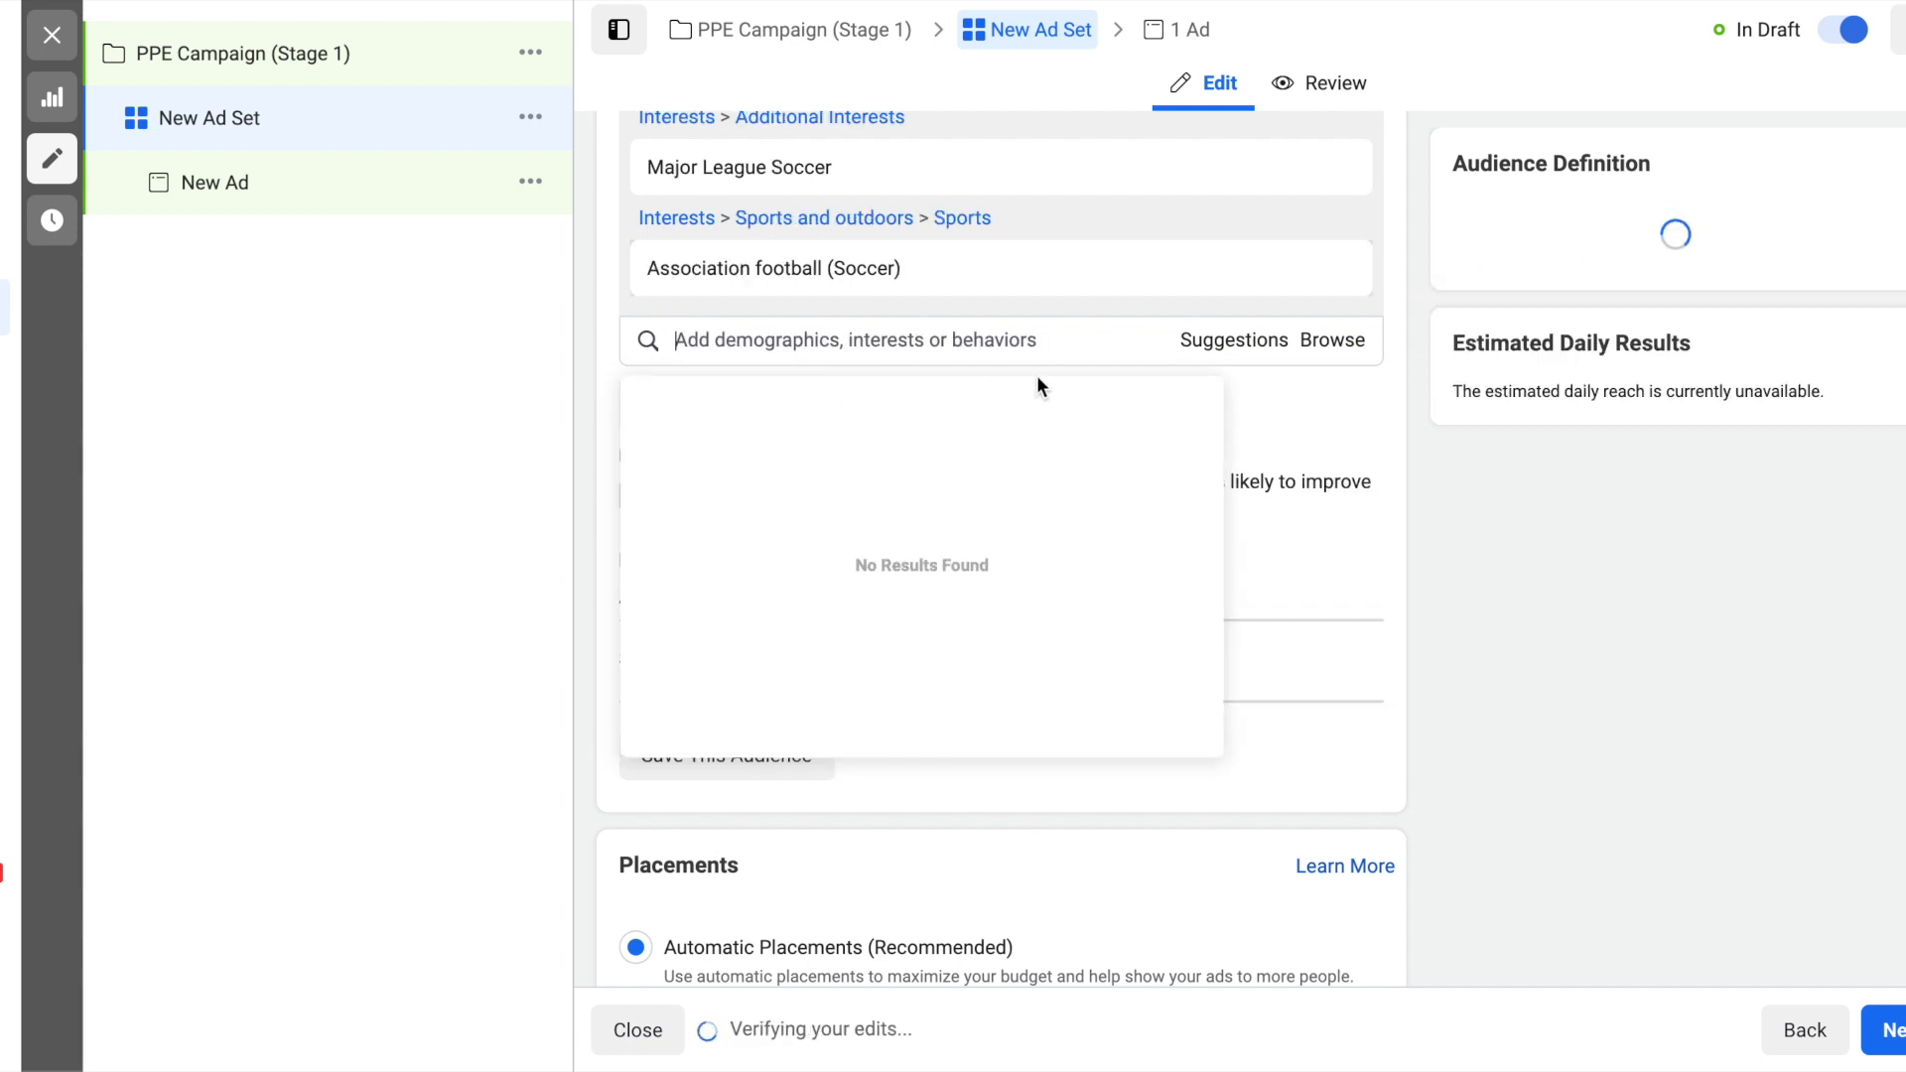
pyautogui.write('german football legau')
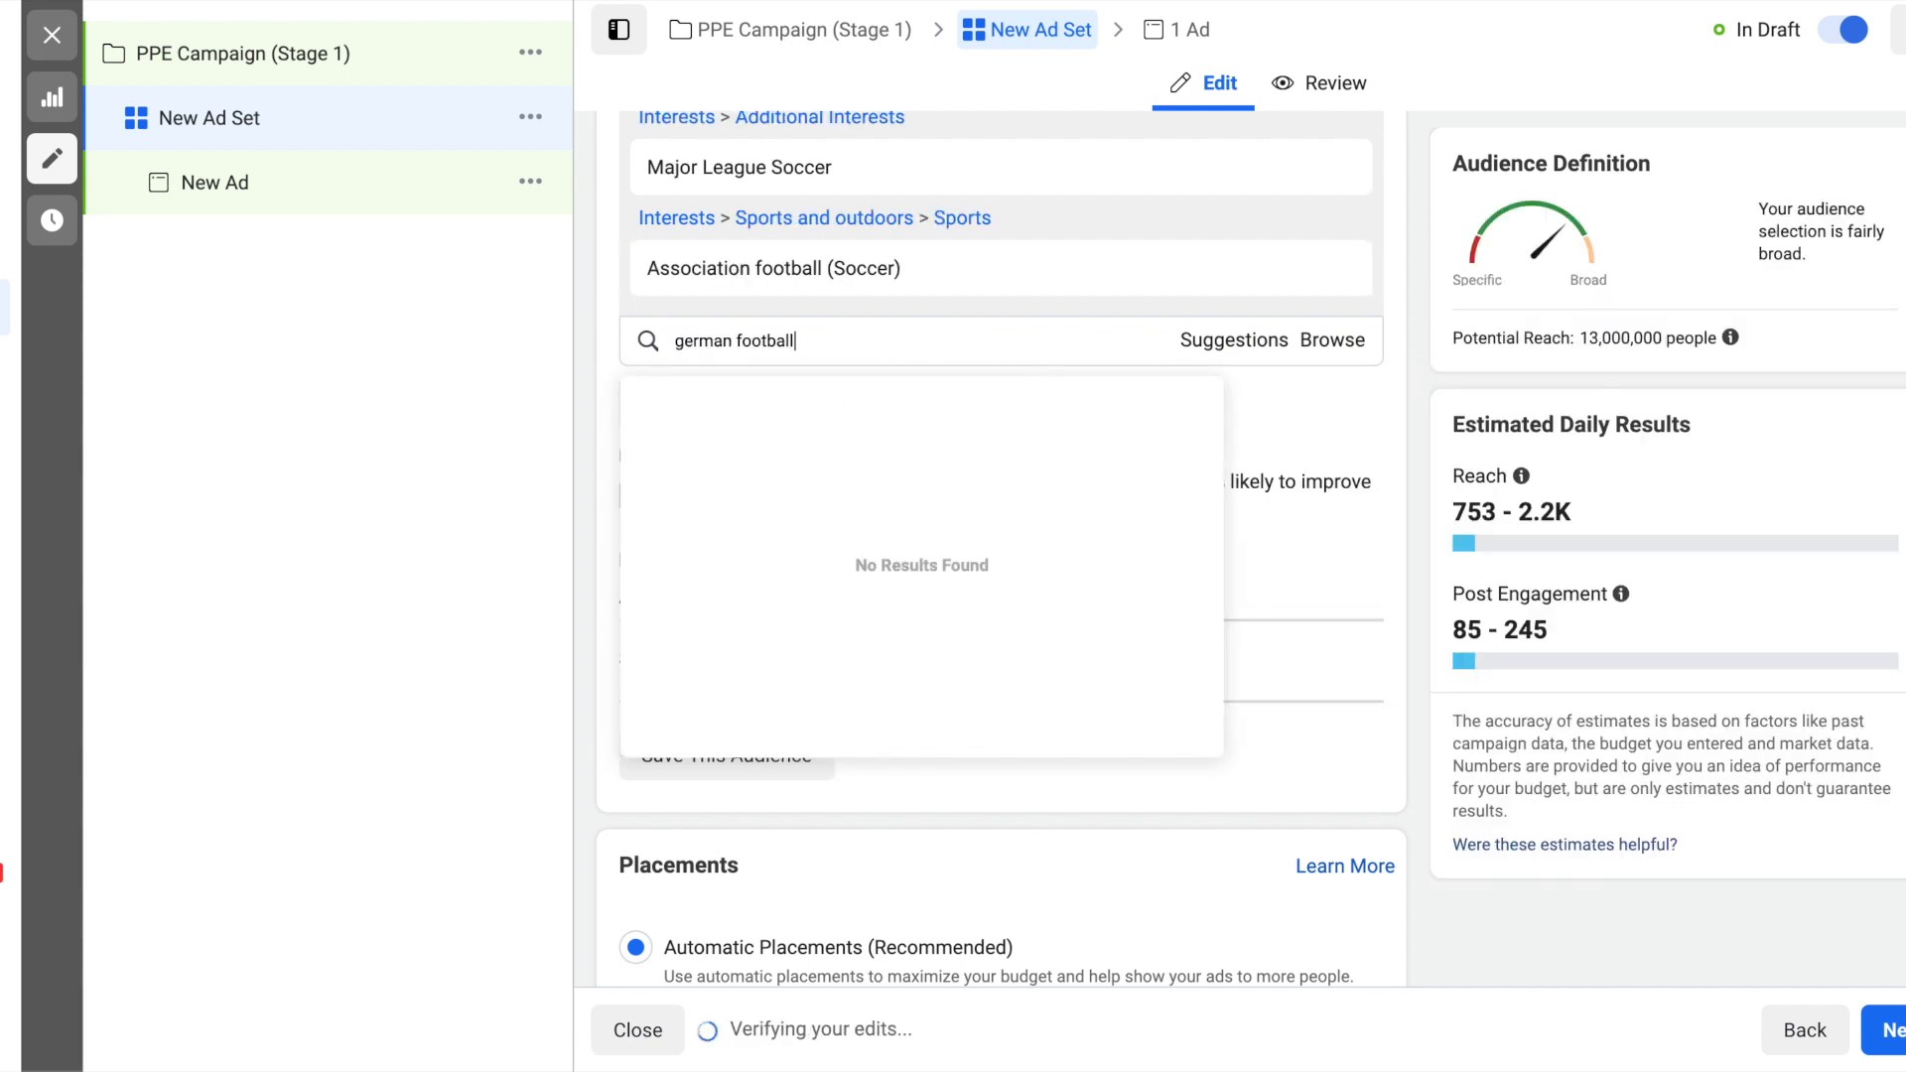
pyautogui.press('BackSpace')
pyautogui.press('BackSpace')
pyautogui.press('BackSpace')
pyautogui.write('ag')
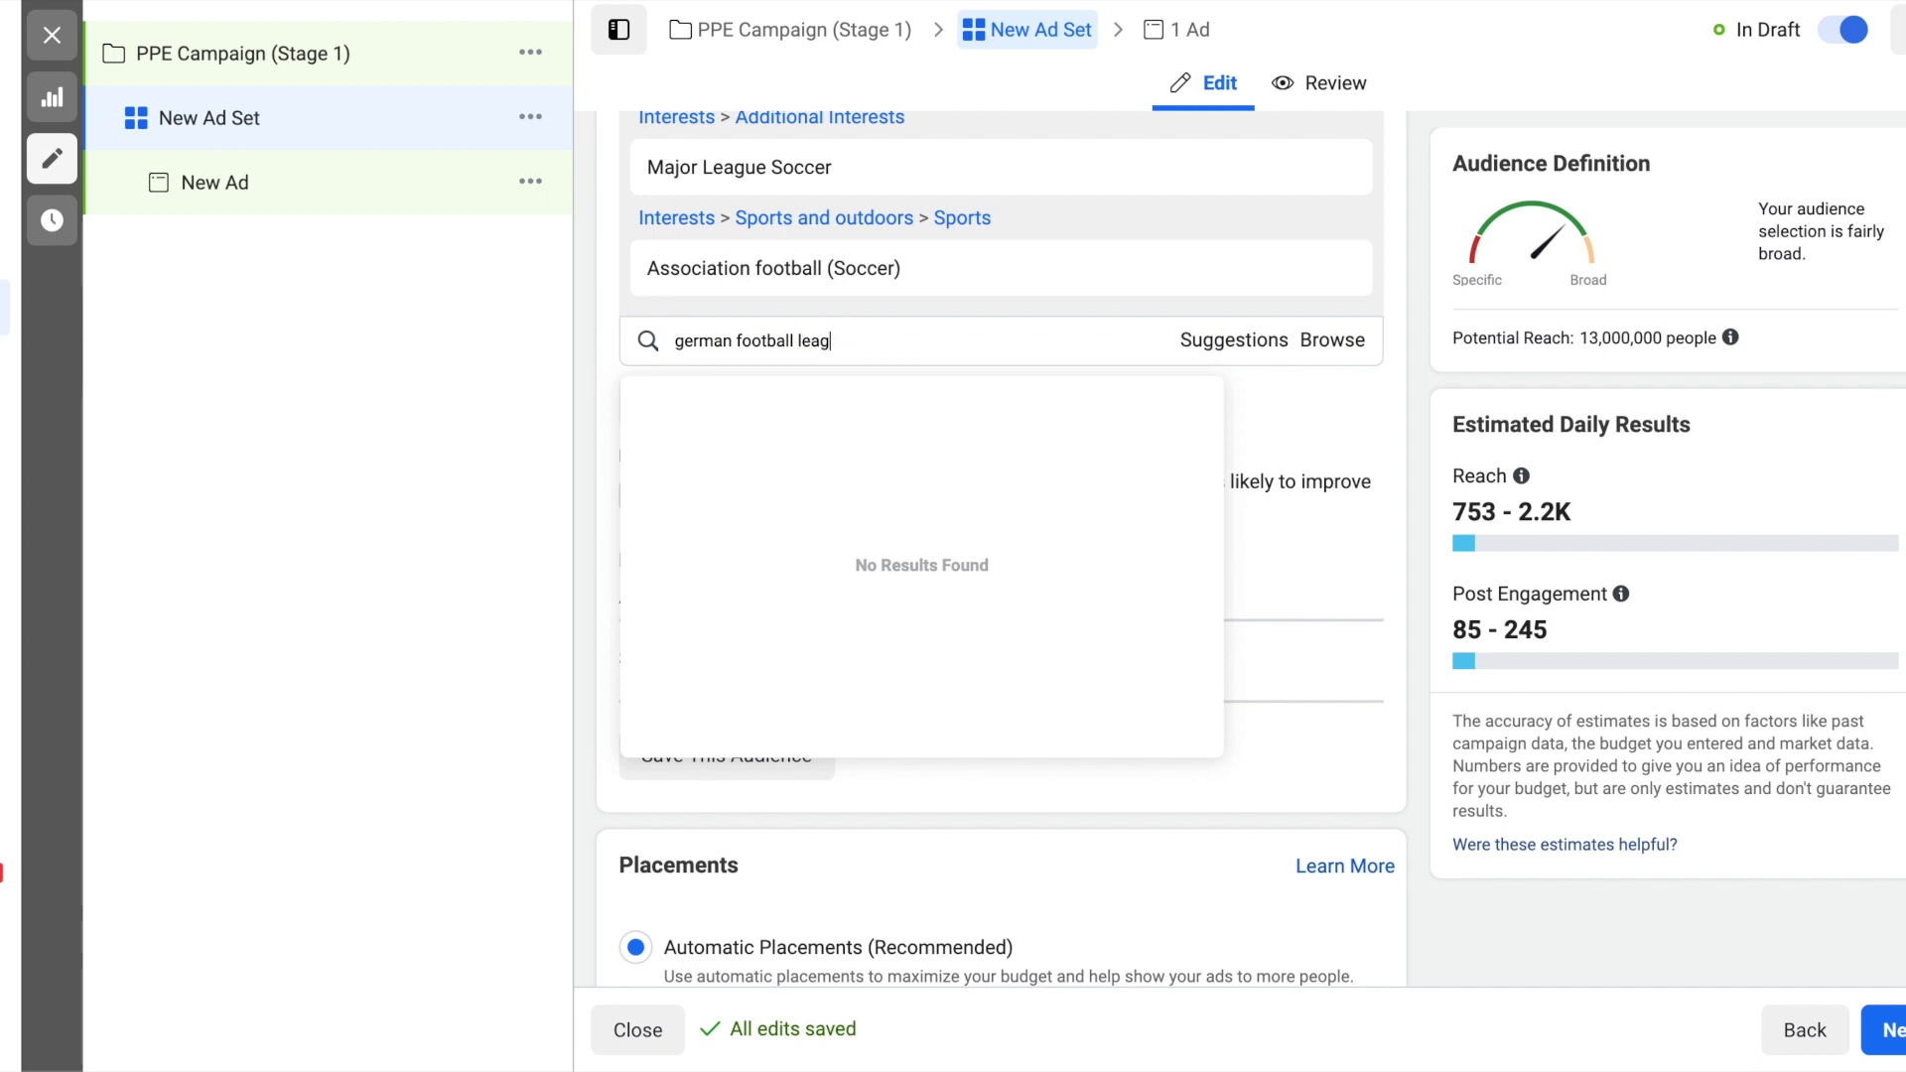
pyautogui.write('ue sys')
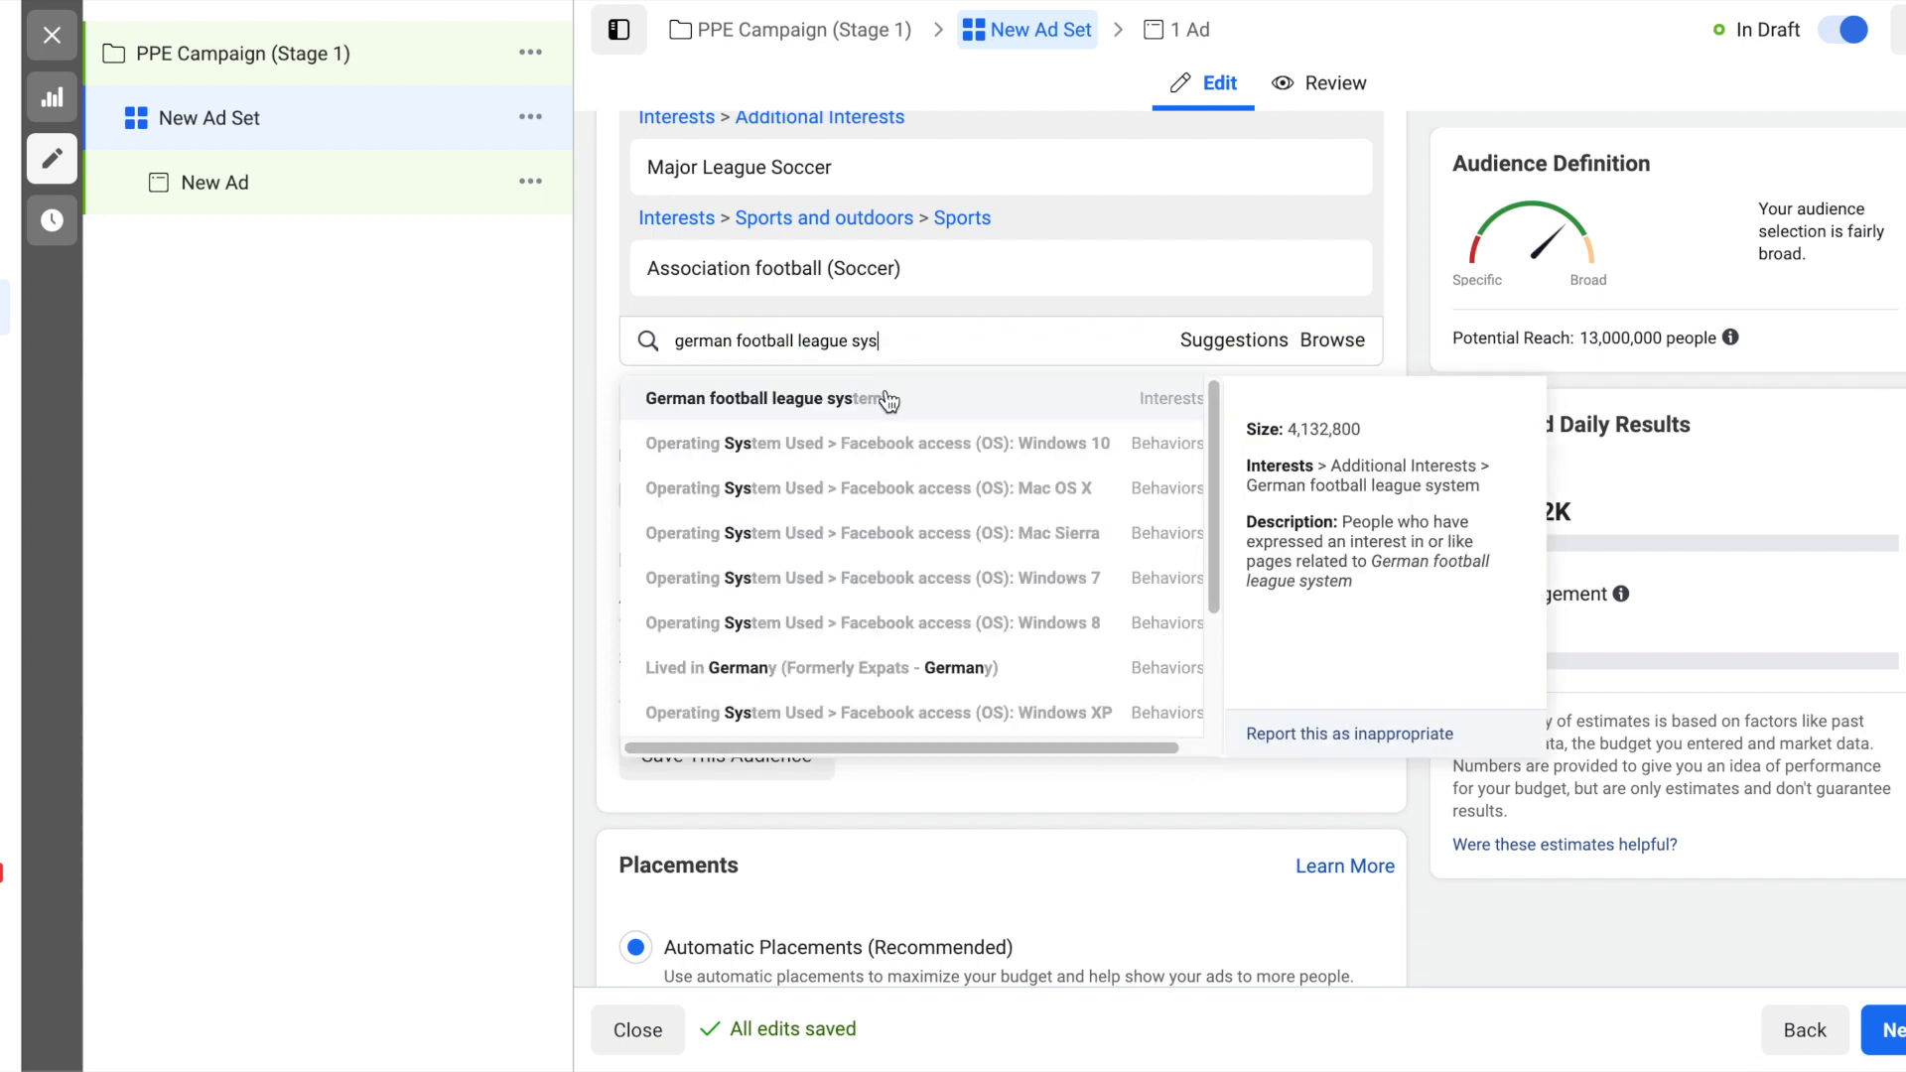
pyautogui.click(886, 395)
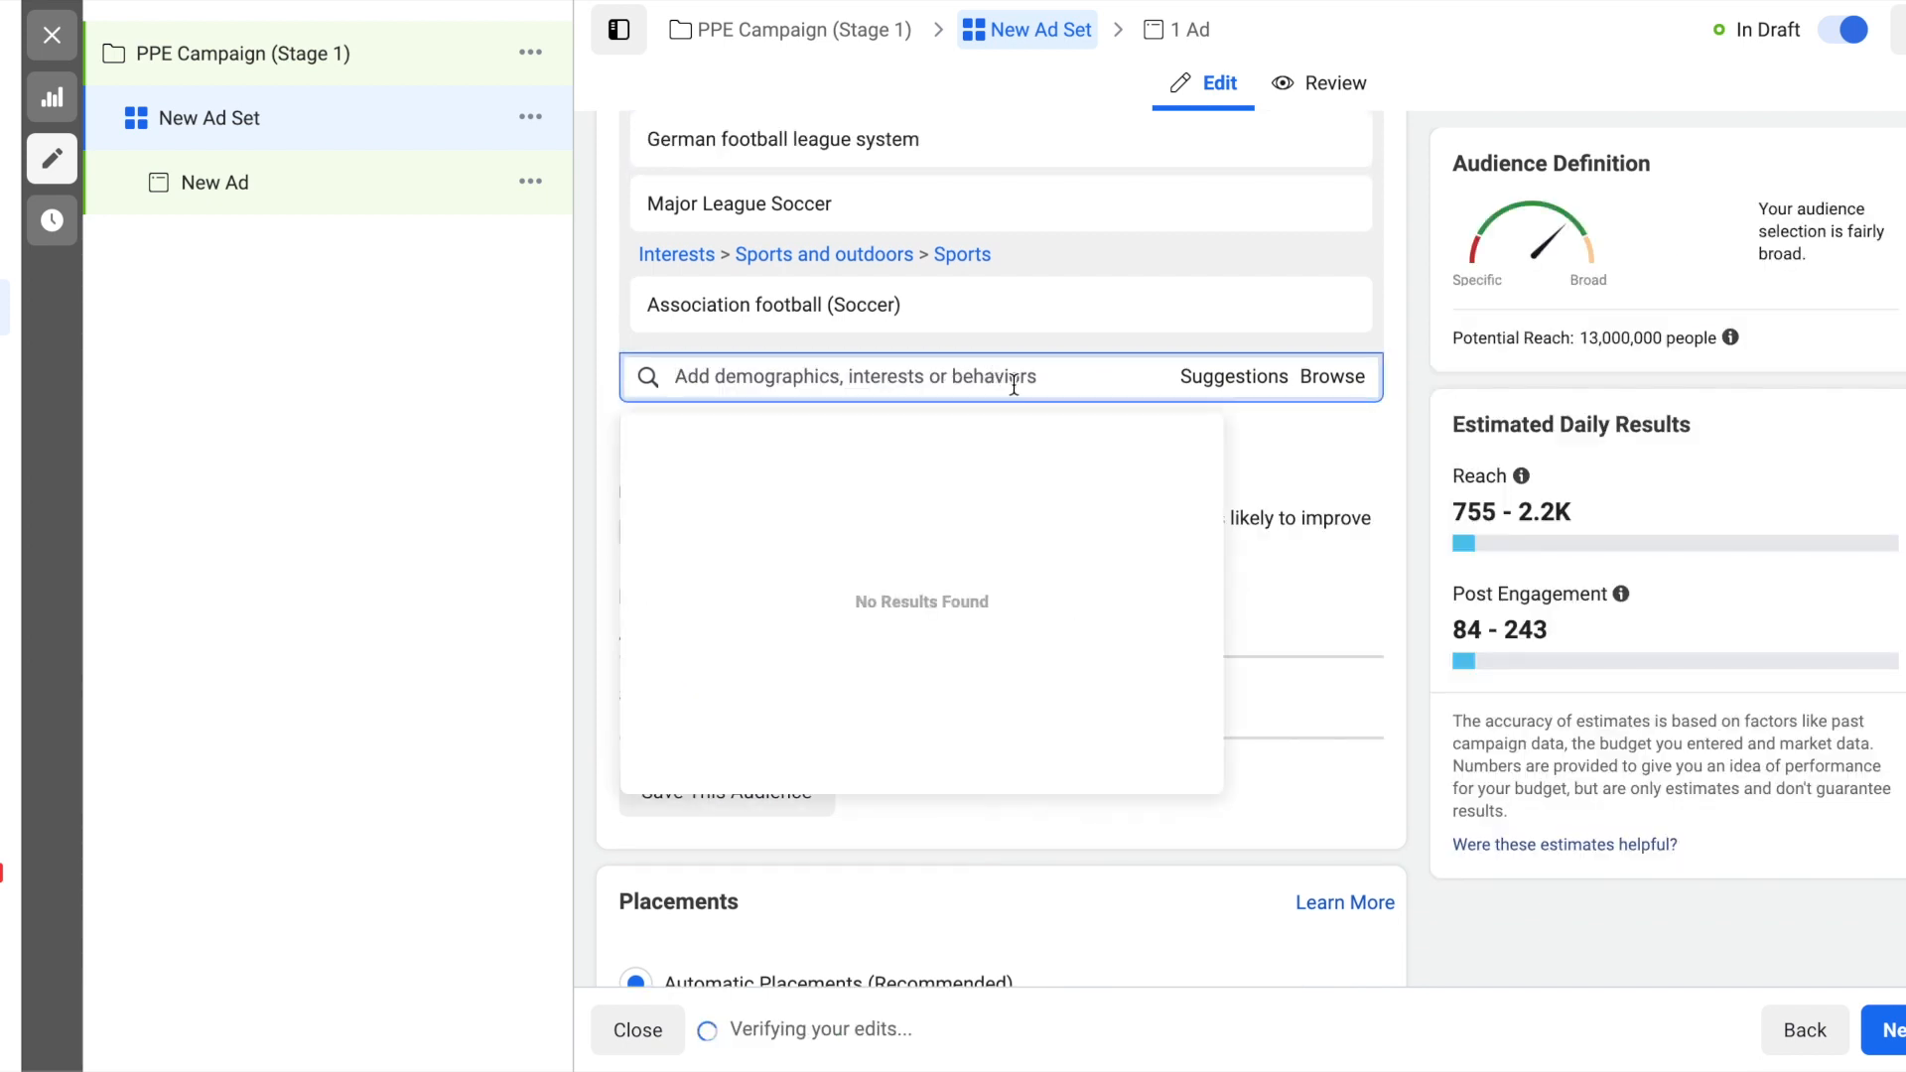
# - Add the interest "Germany national football team" to the audience's detailed targeting and close the suggestions
pyautogui.write('g')
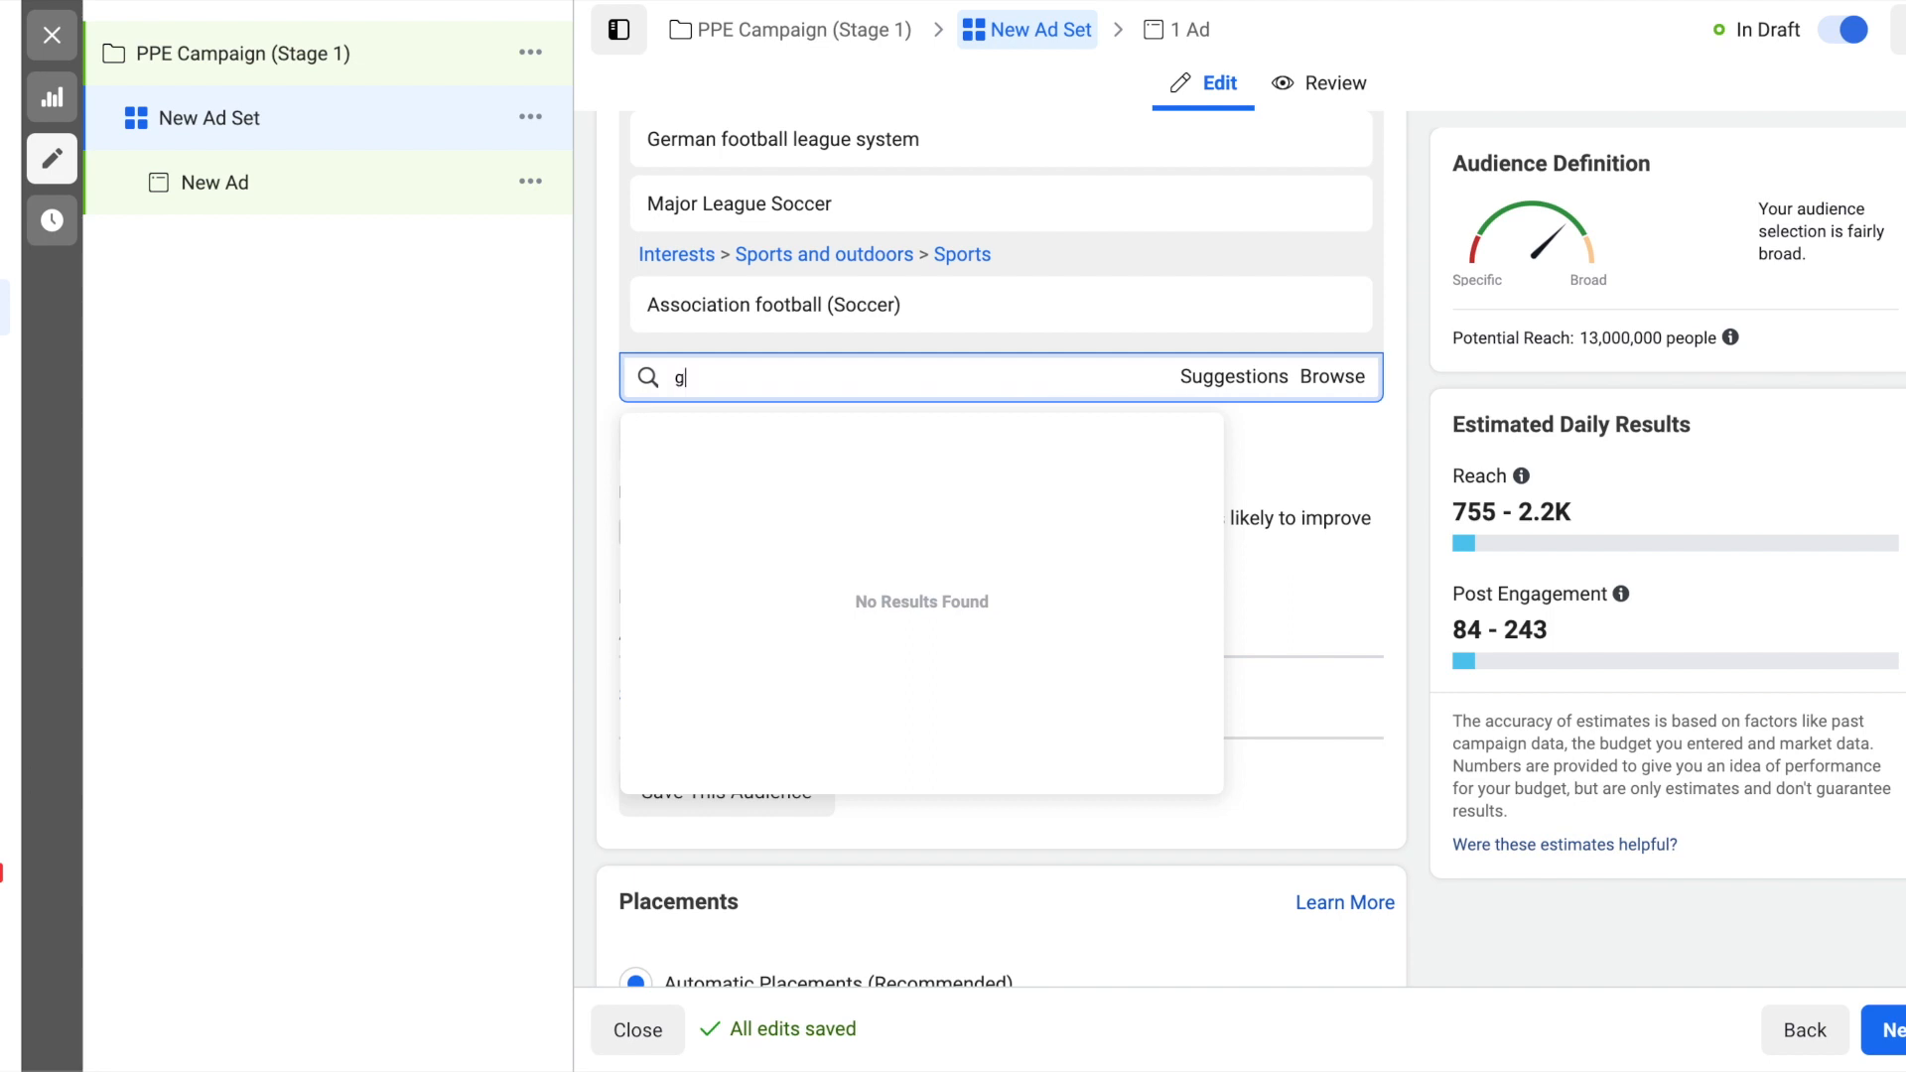
pyautogui.write('ermany national foot')
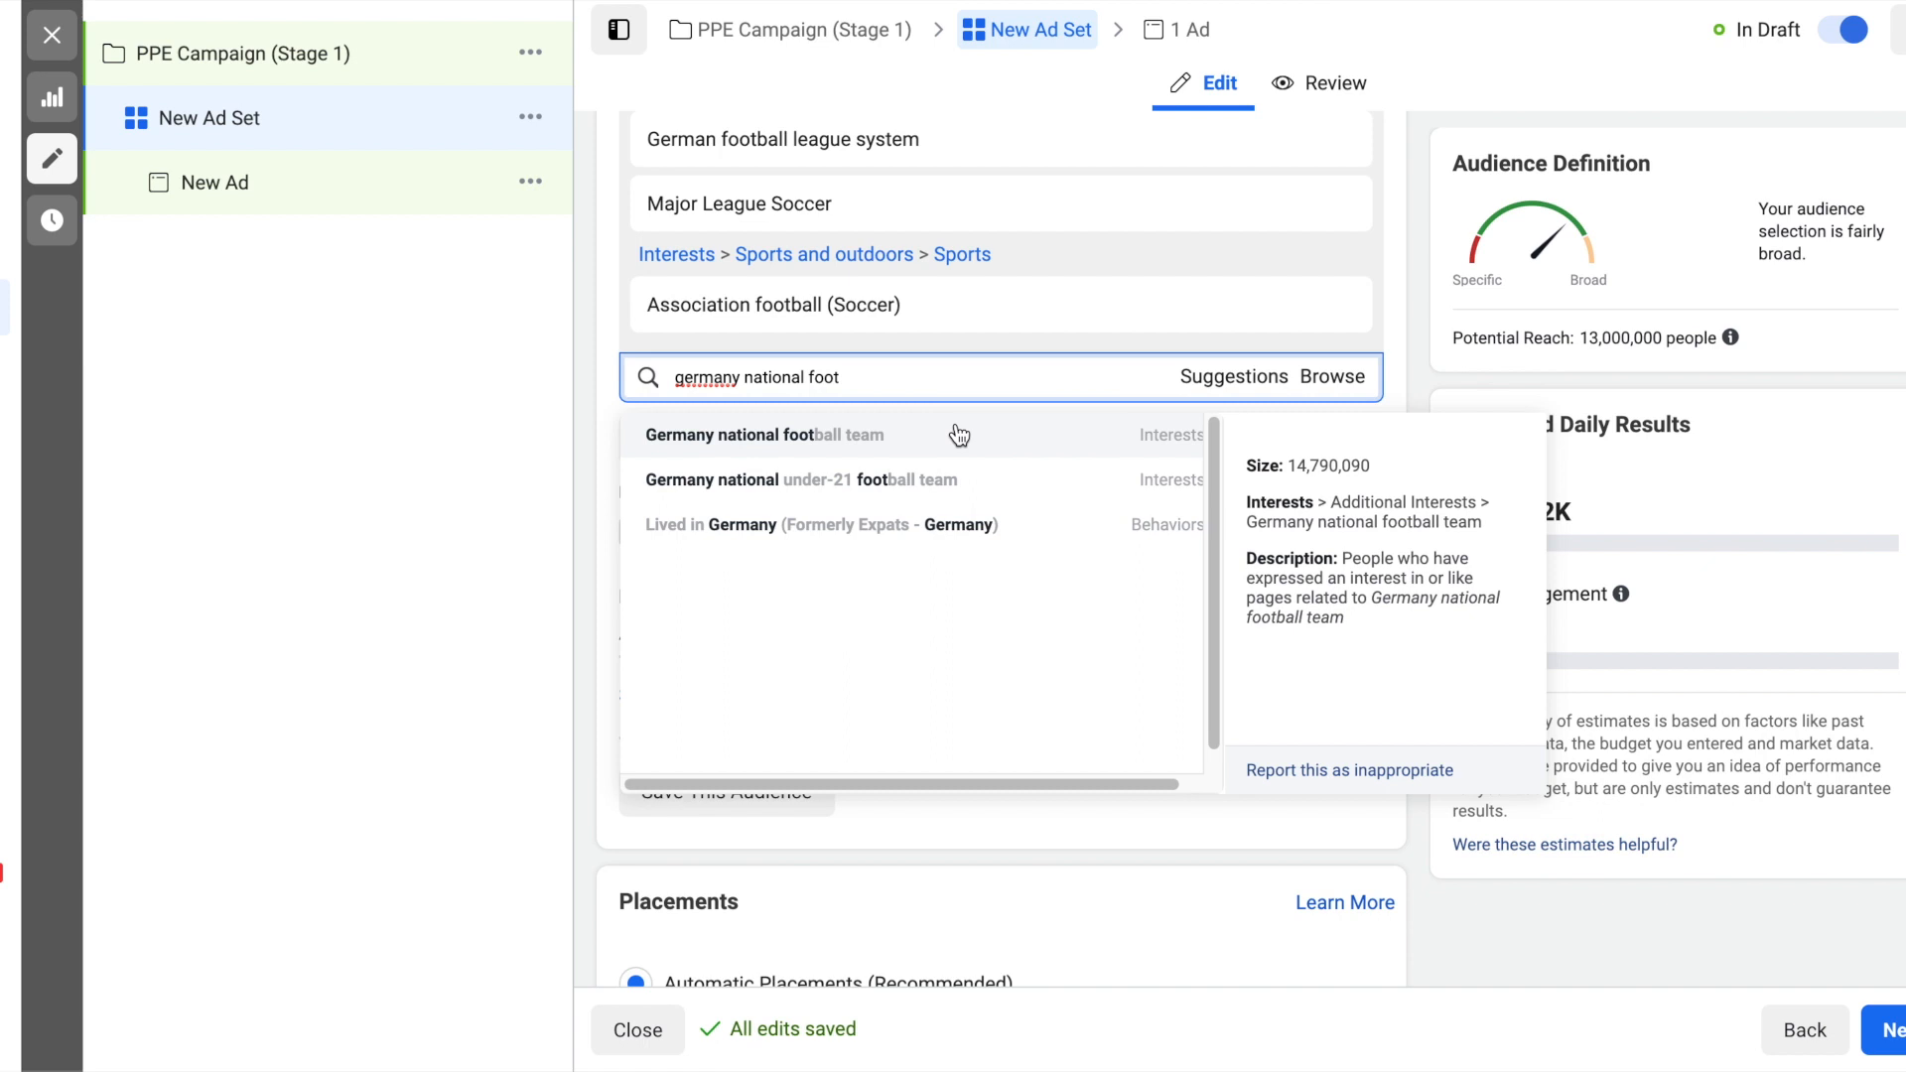
pyautogui.click(941, 428)
pyautogui.click(1434, 306)
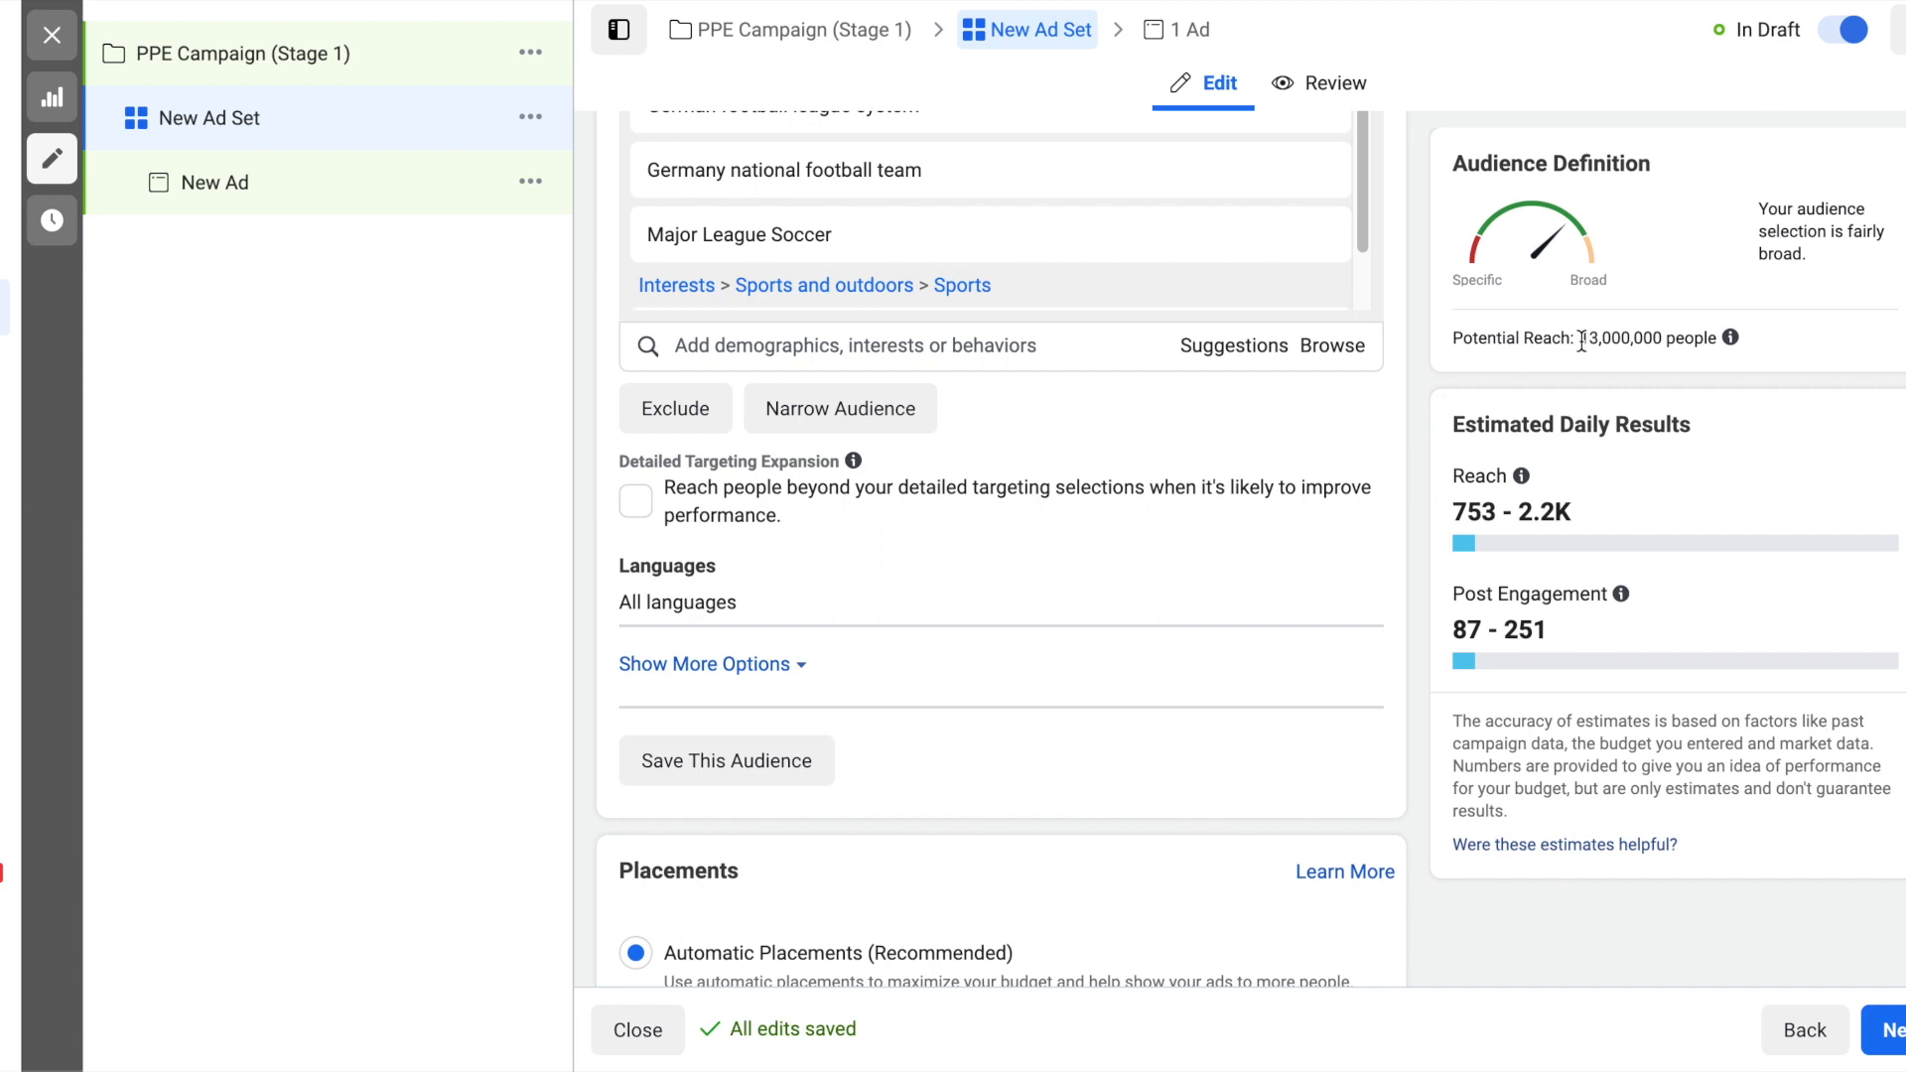
# - Review the audience's estimated daily results and the remaining ad set settings, and continue to the new ad
pyautogui.moveTo(1547, 629); pyautogui.dragTo(1503, 629)
pyautogui.click(1561, 631)
pyautogui.scroll(3, 1398, 461)
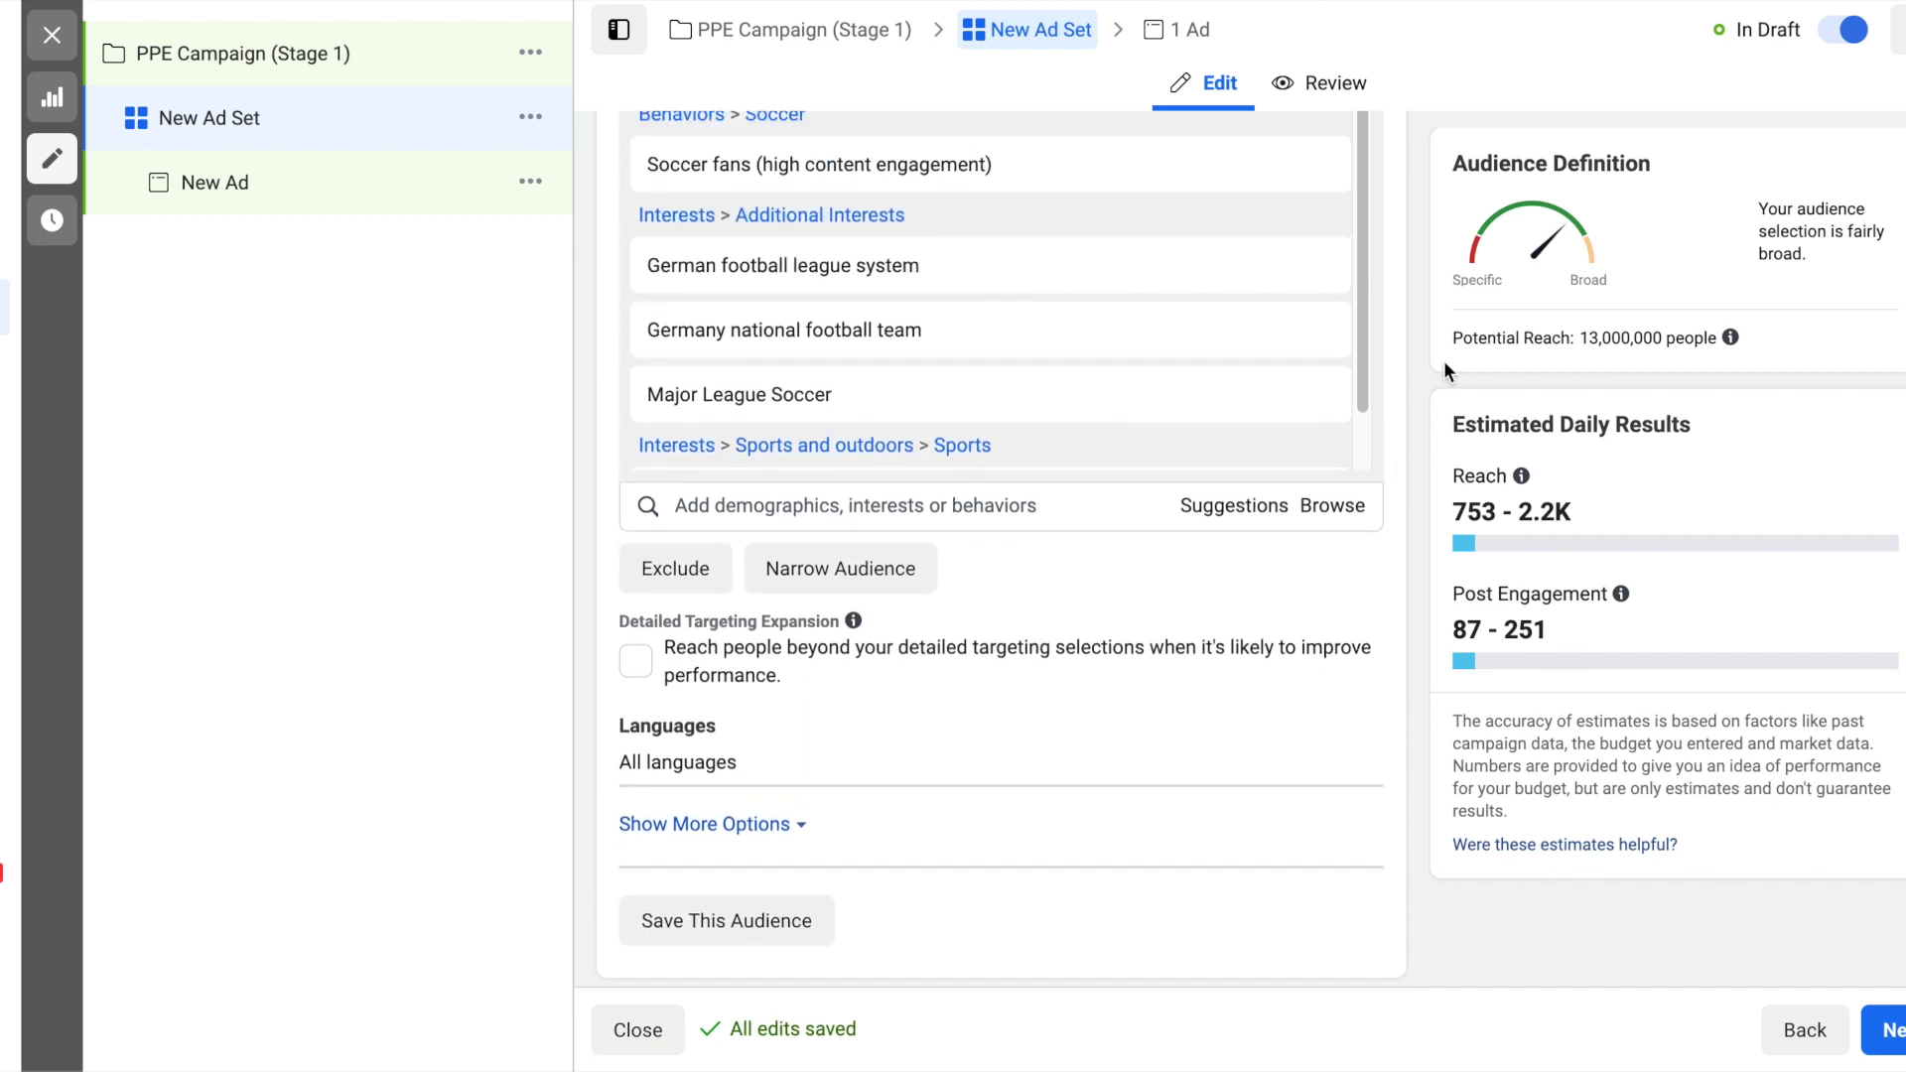
pyautogui.moveTo(1148, 296)
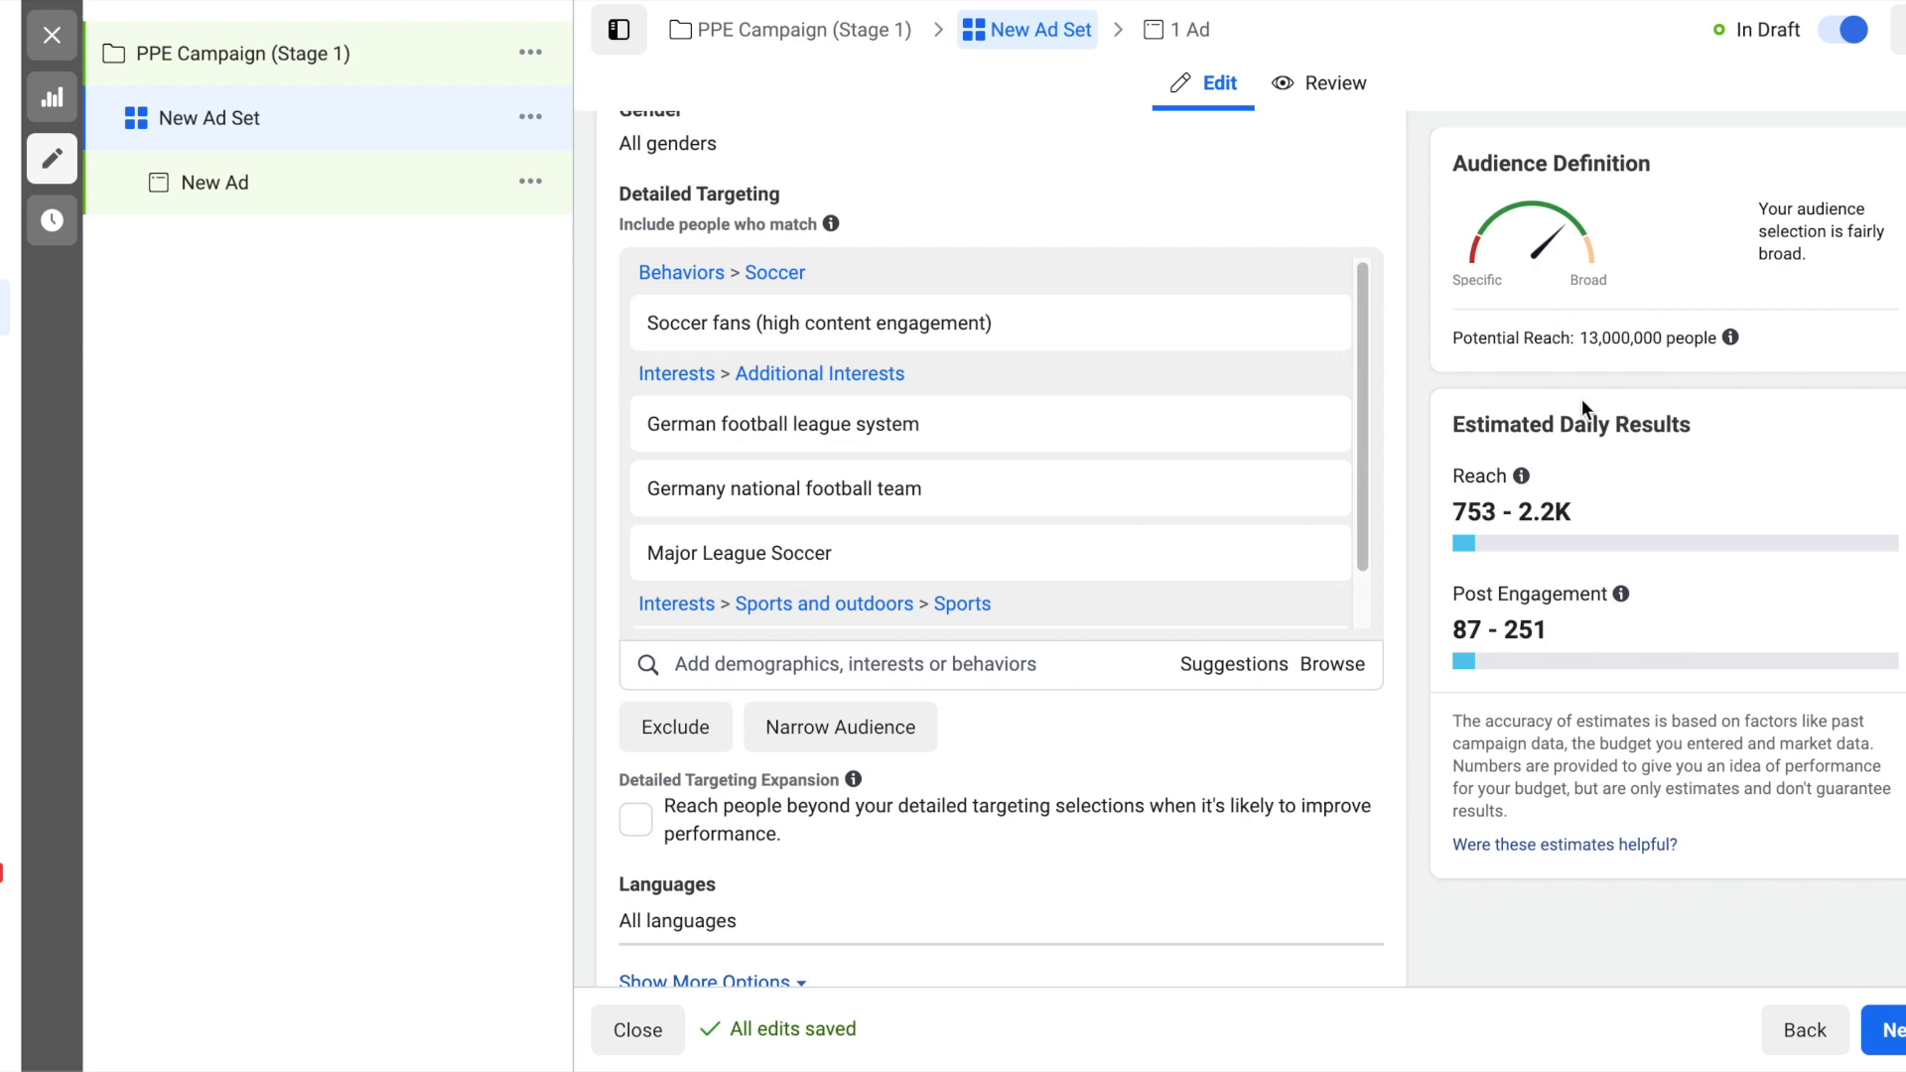
pyautogui.moveTo(1521, 476)
pyautogui.scroll(-6, 1419, 407)
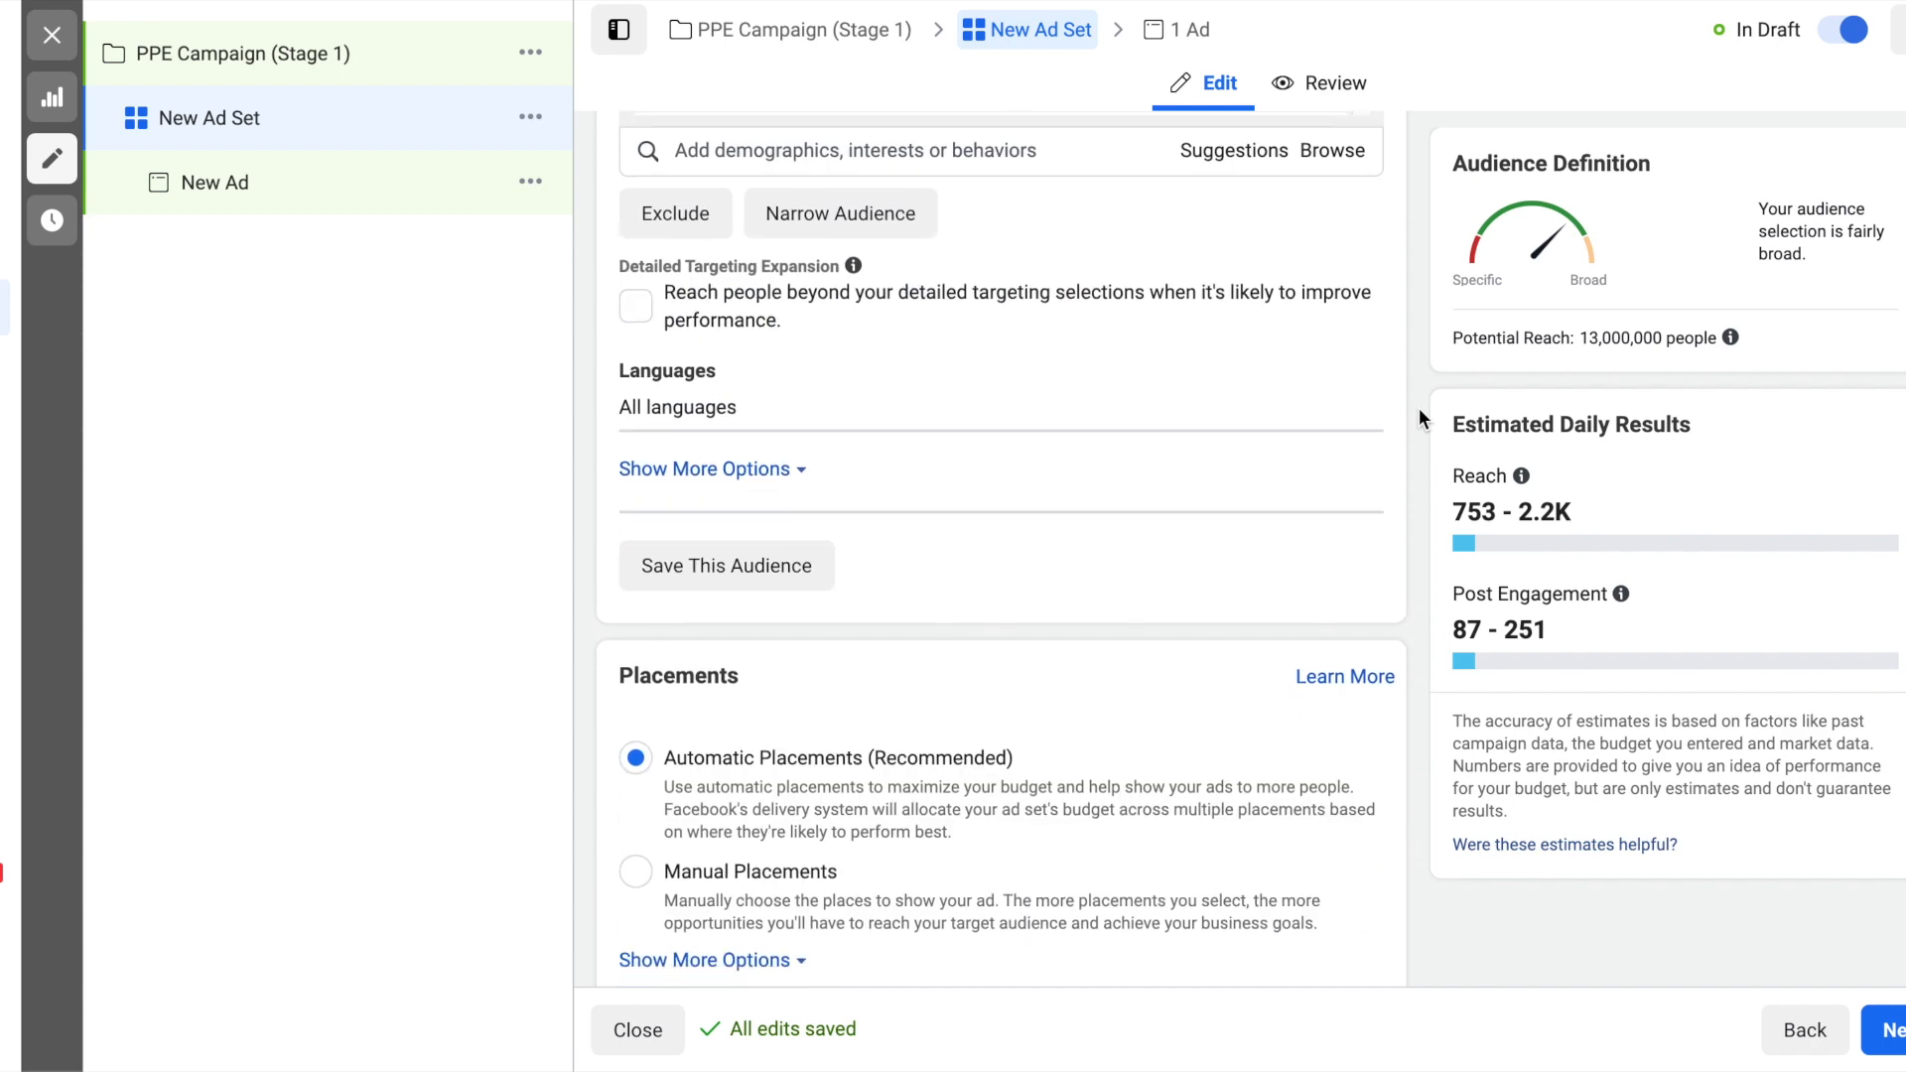
pyautogui.scroll(-7, 1419, 407)
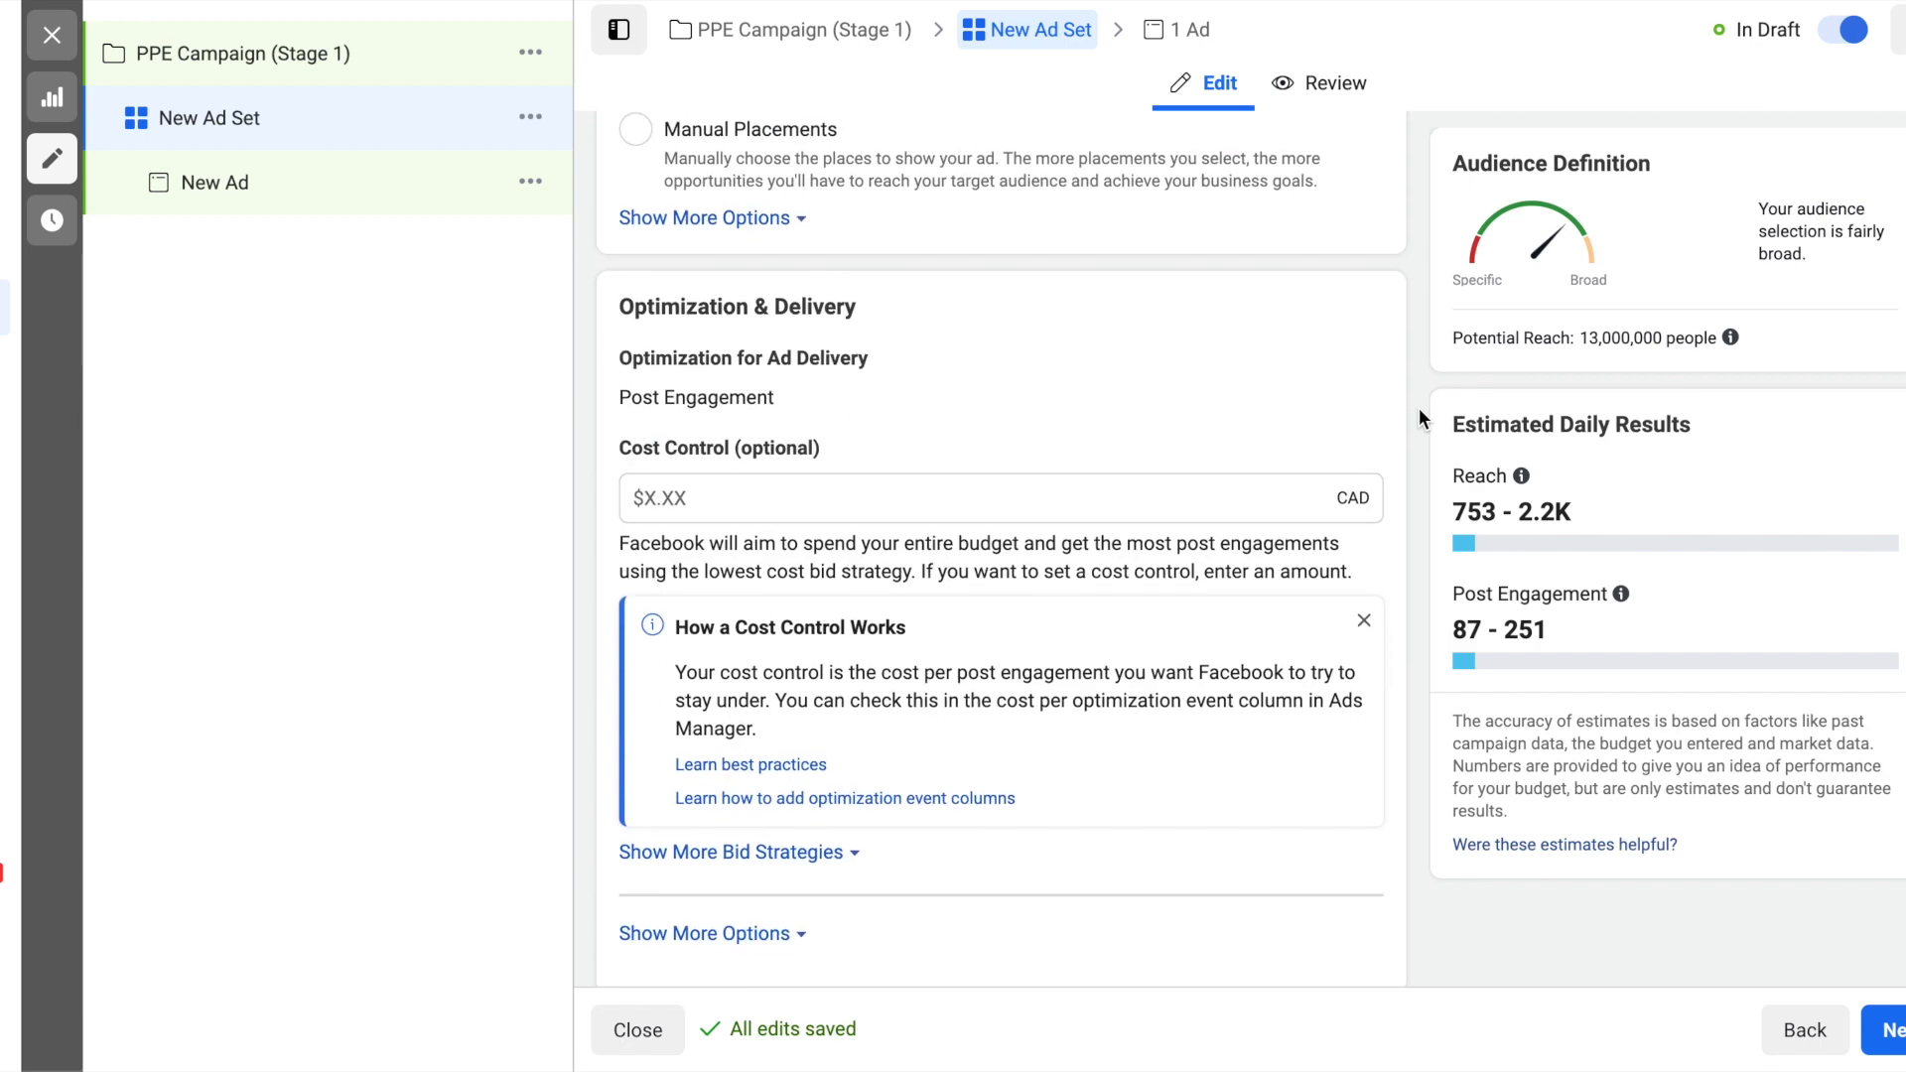
pyautogui.click(1894, 1033)
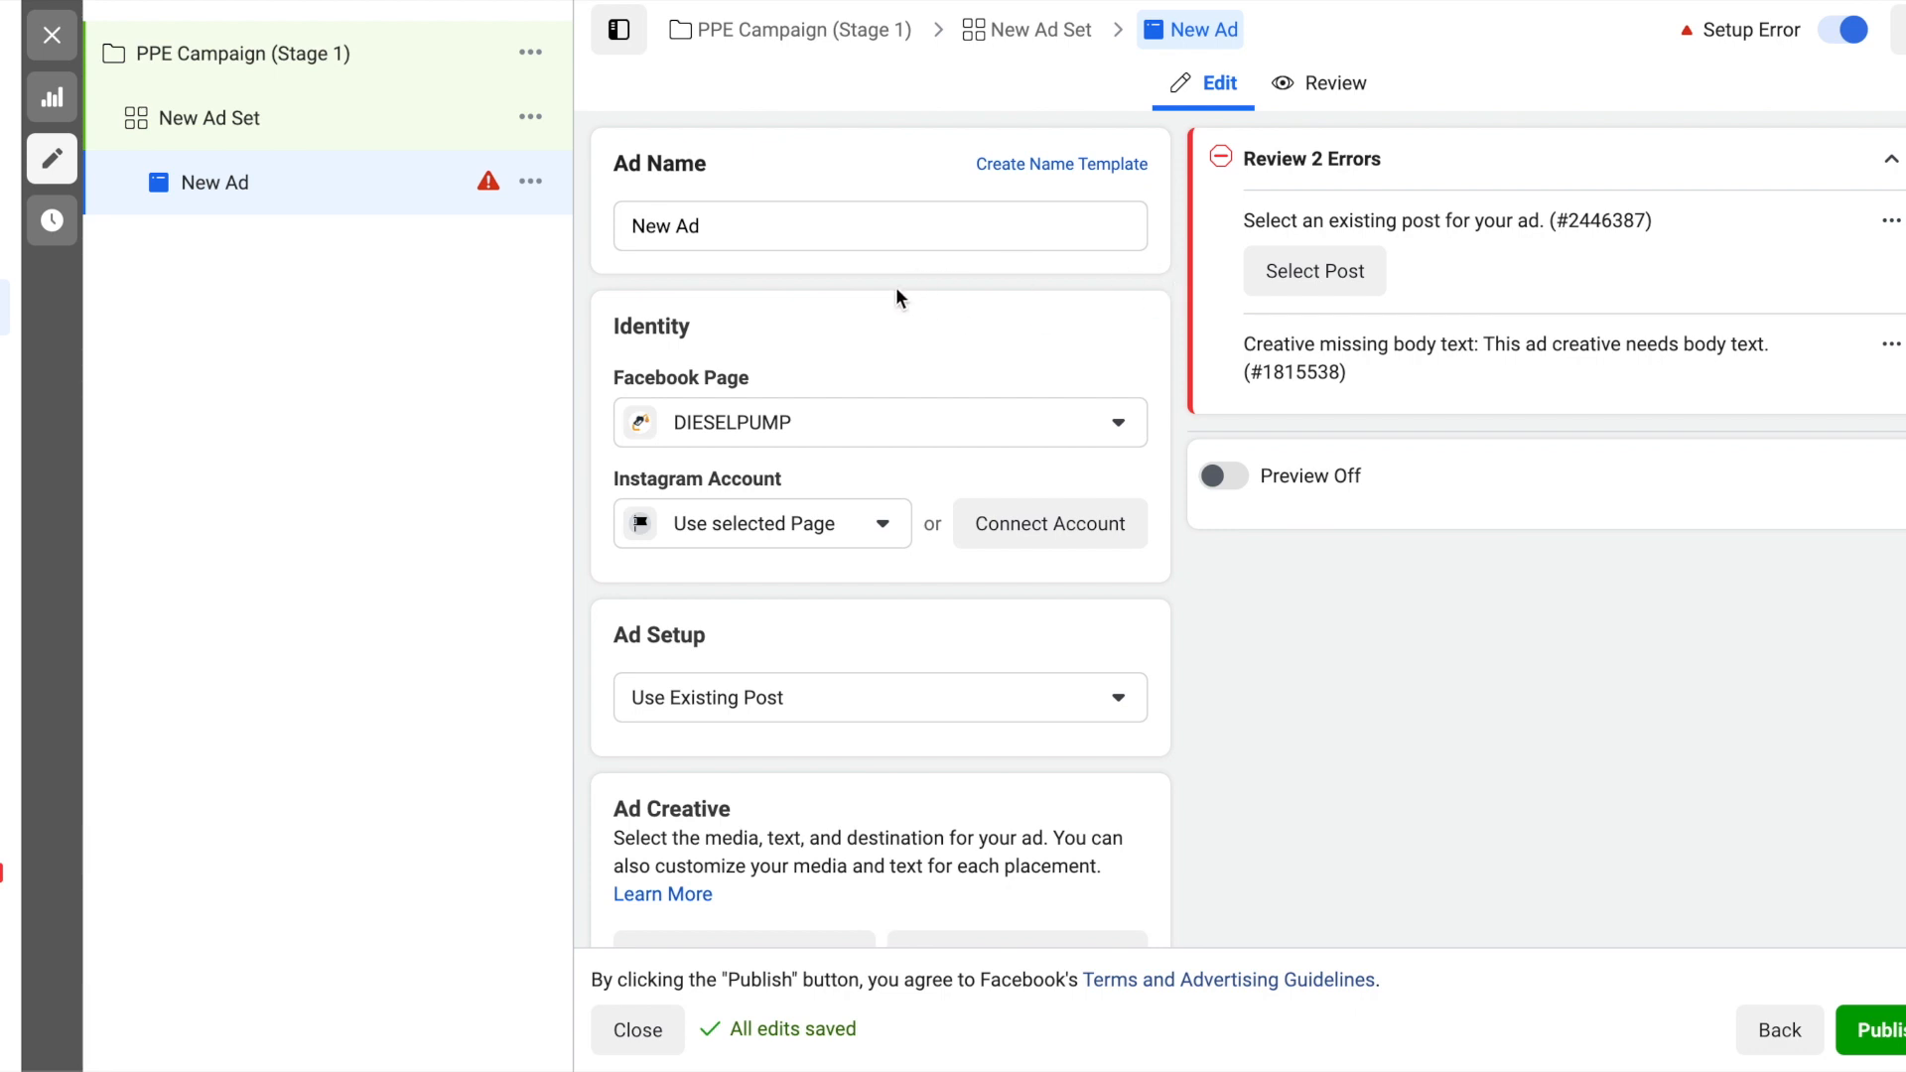
# - Set the ad's Facebook Page identity to the KAMUI ツ page under D2 Wholesale Partners
pyautogui.click(1034, 431)
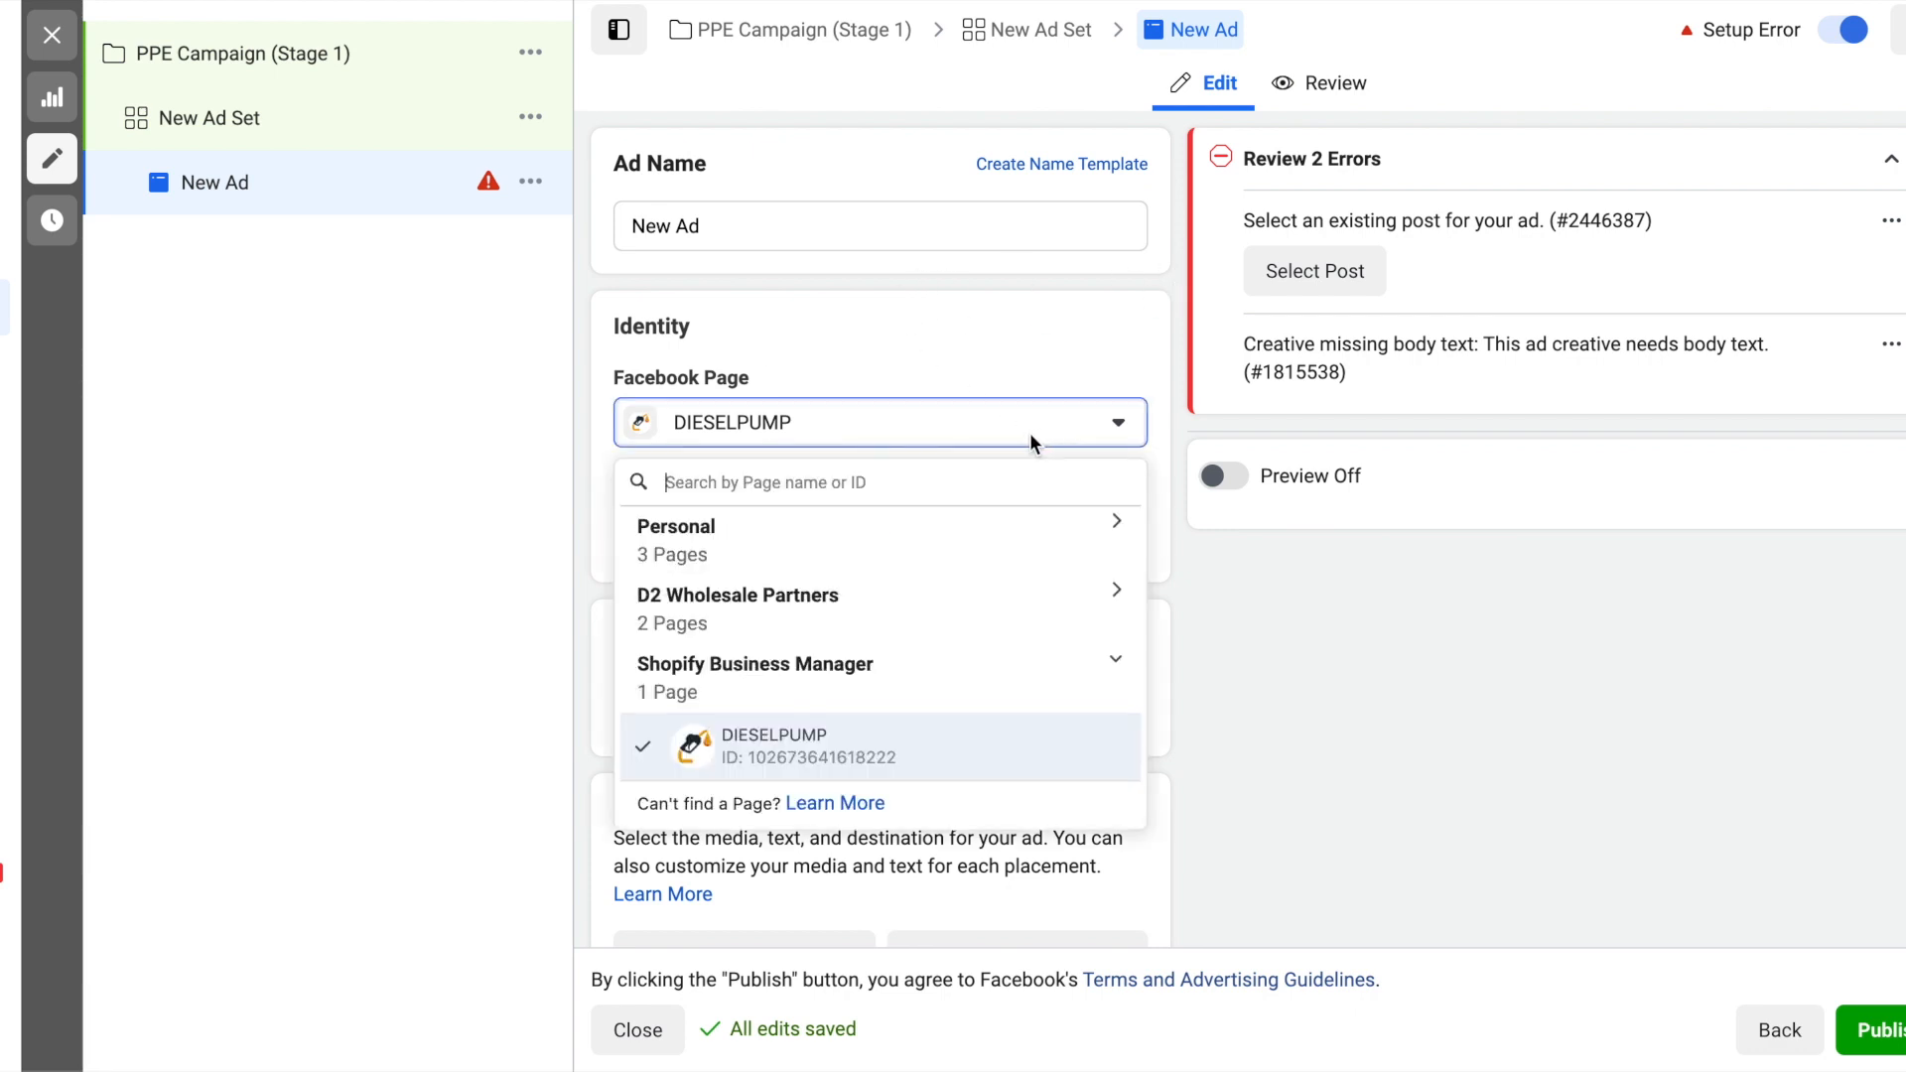
pyautogui.click(979, 621)
pyautogui.click(889, 755)
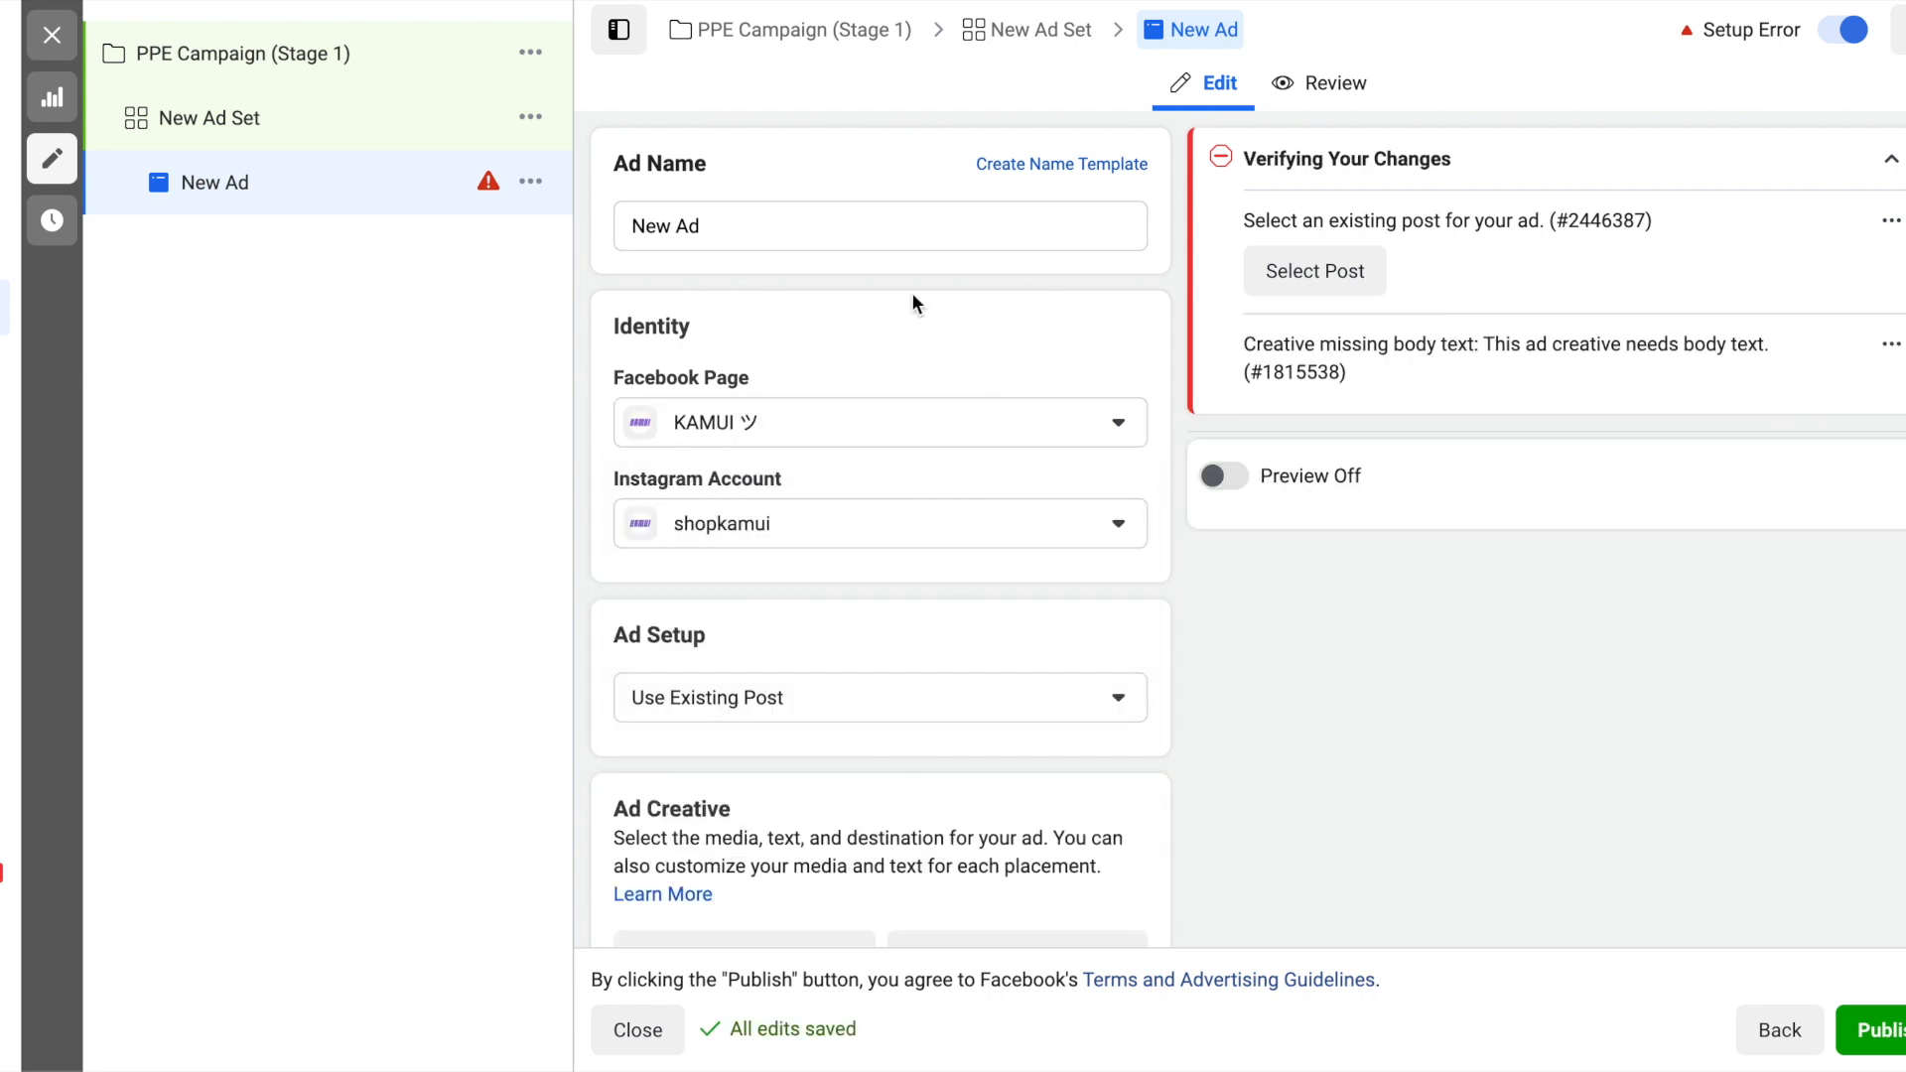
# - Use the existing Instagram video post "Can I be this owners pet too?" from Sep 20, 2019 as the ad creative
pyautogui.scroll(-1, 1176, 288)
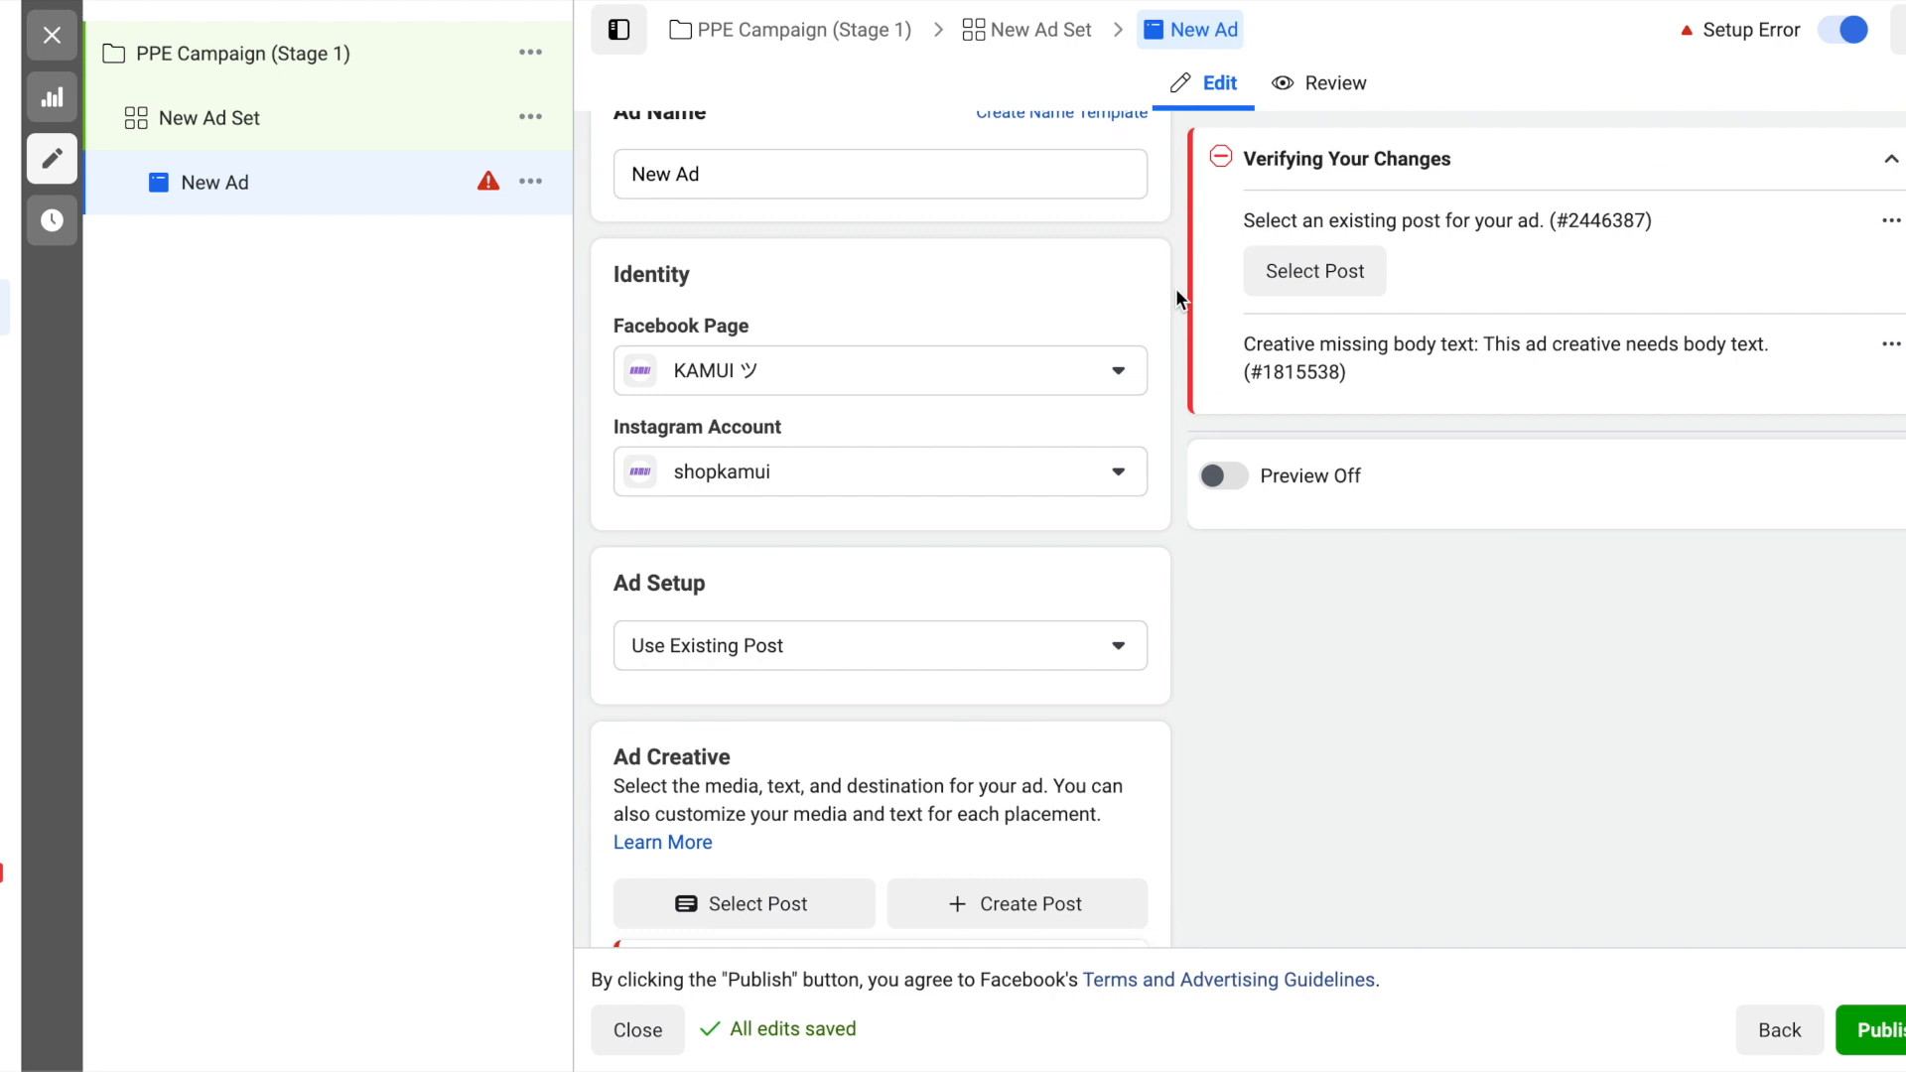
pyautogui.scroll(1, 1176, 288)
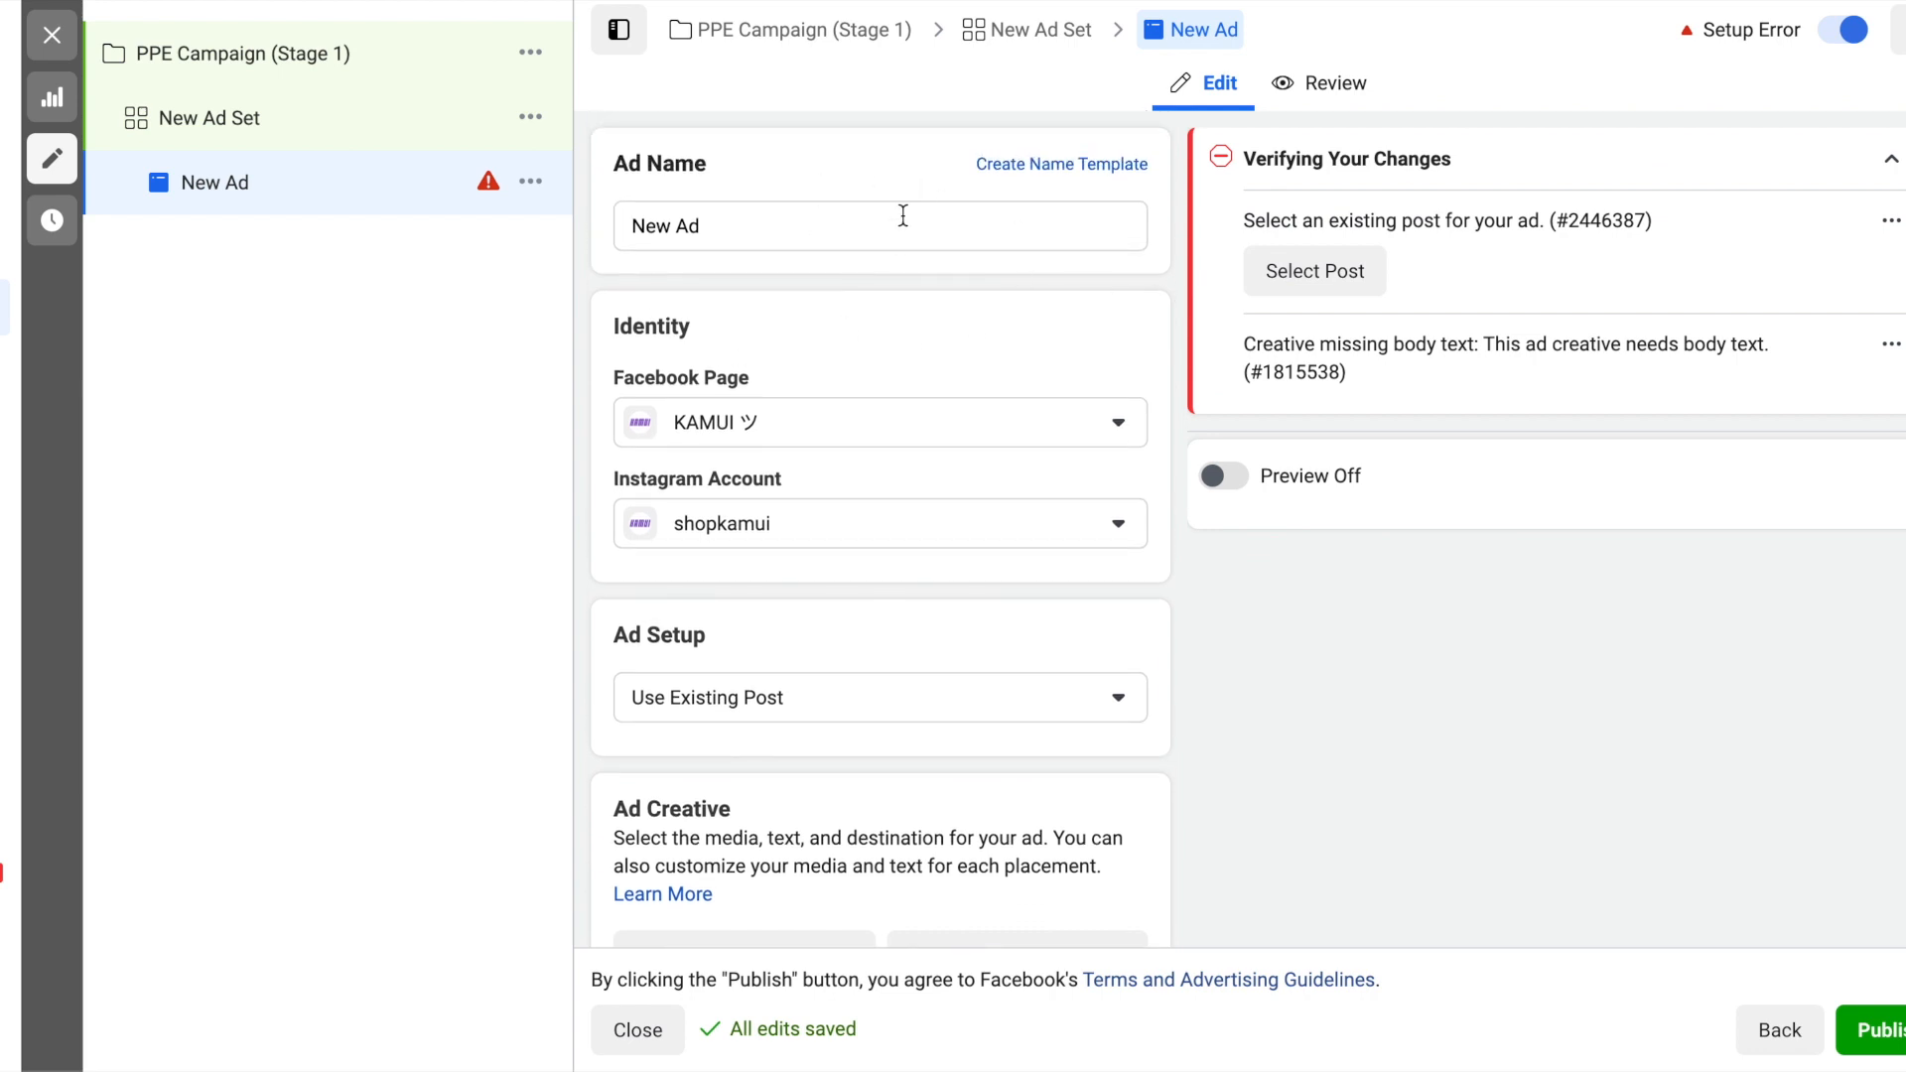
pyautogui.scroll(-1, 986, 296)
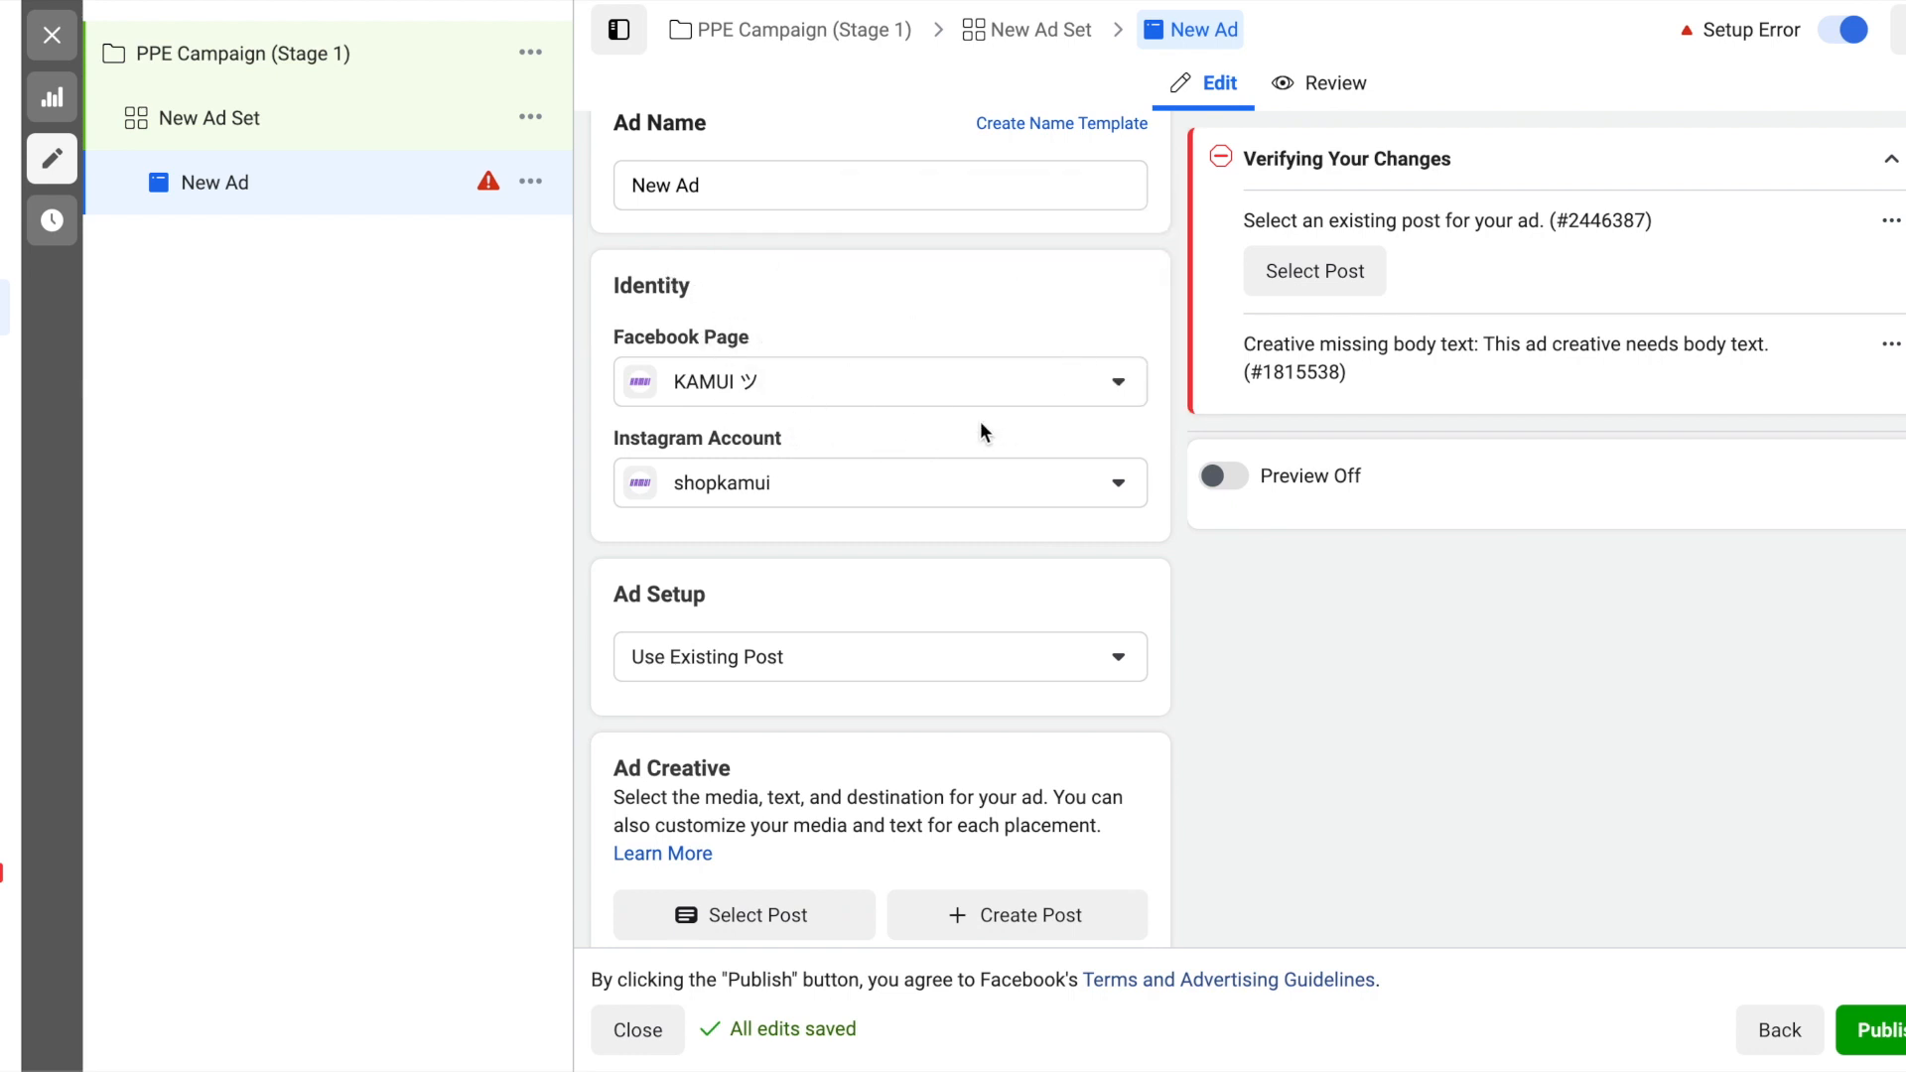
pyautogui.scroll(-3, 1189, 459)
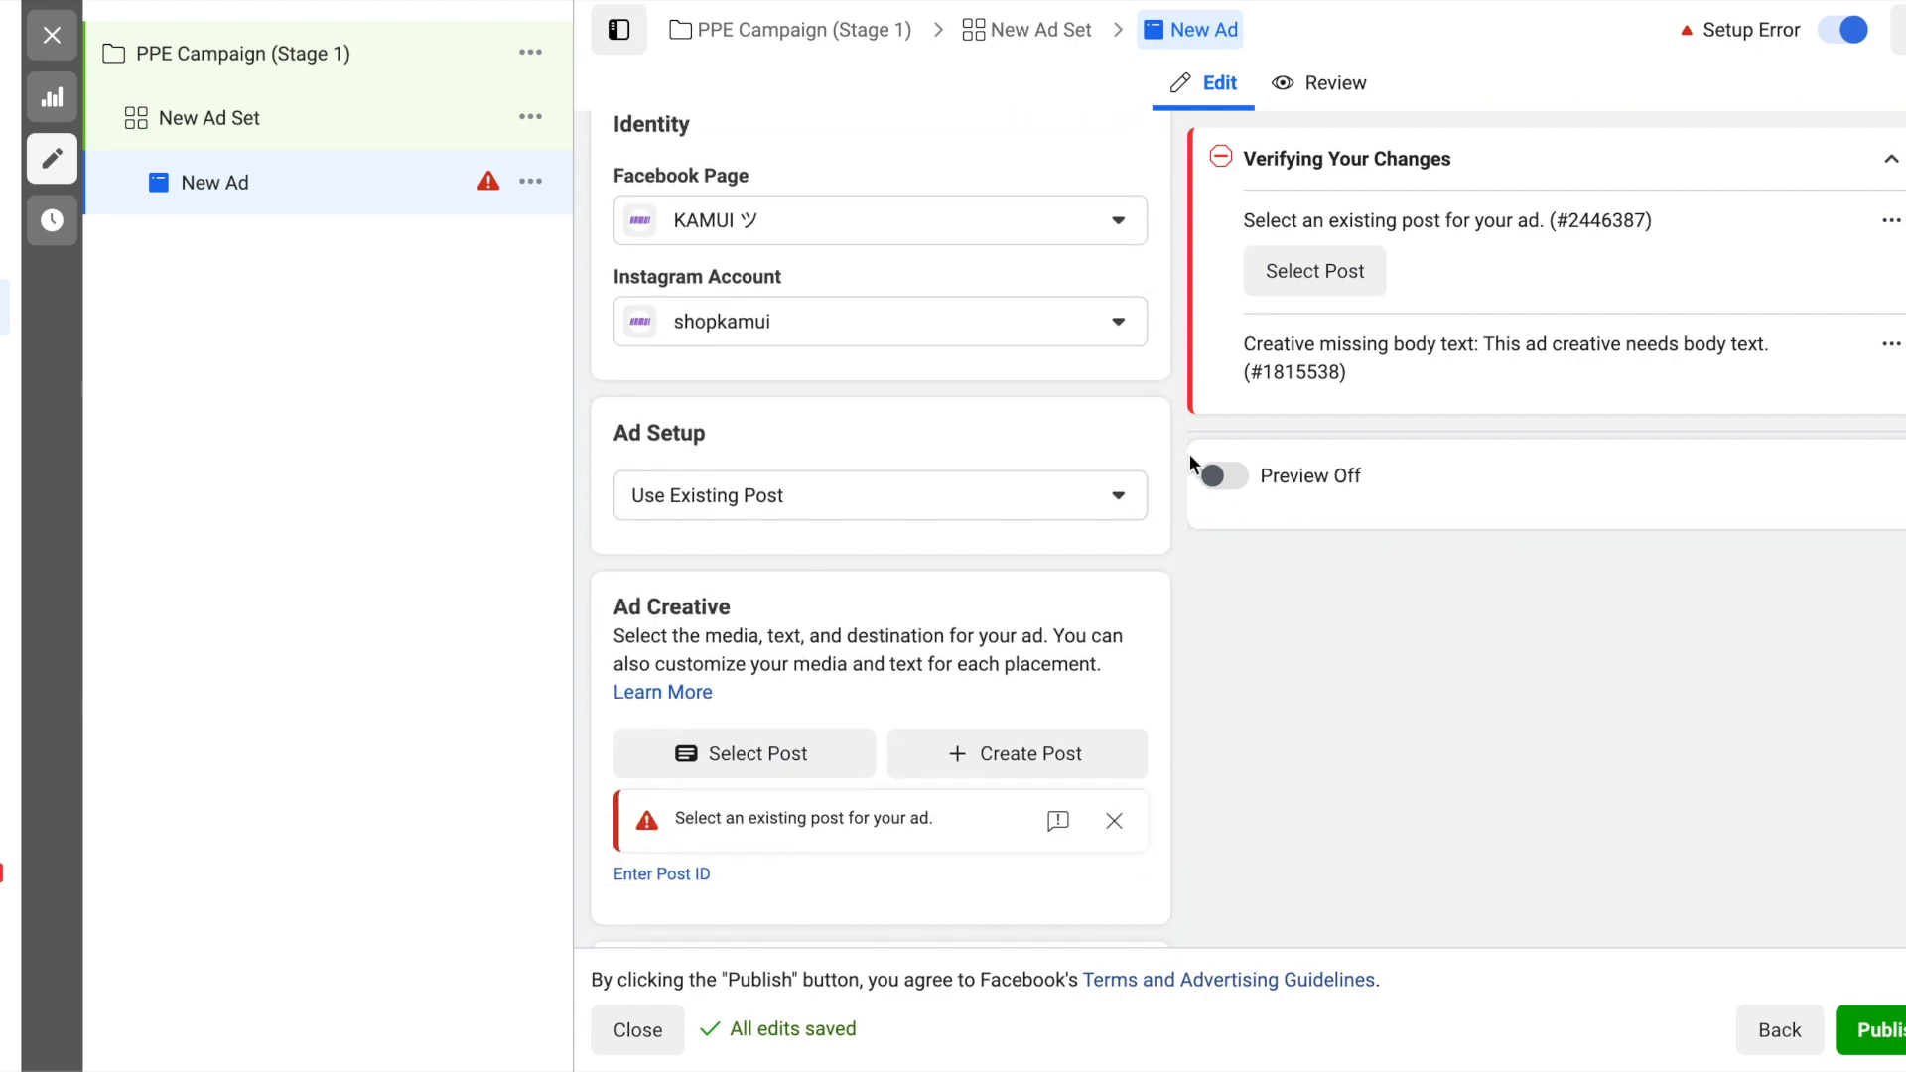
pyautogui.scroll(-2, 1169, 398)
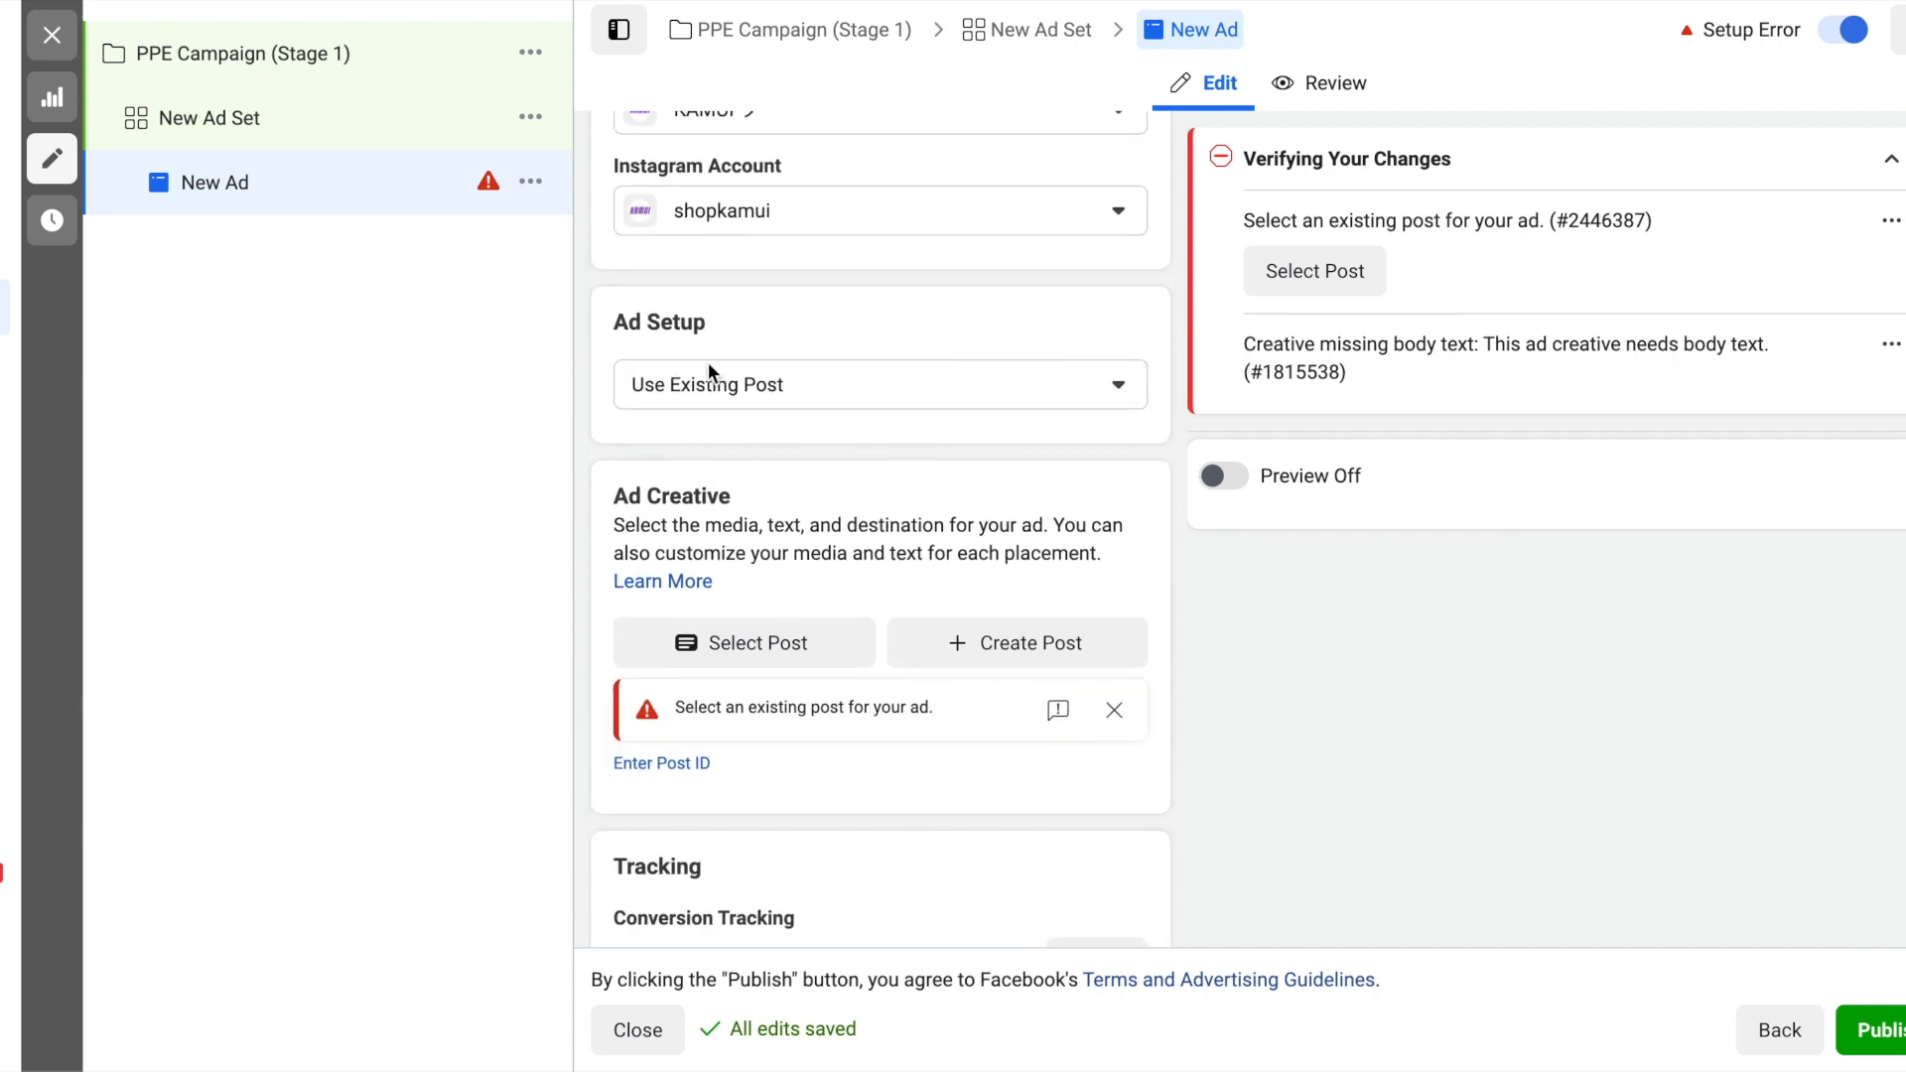
pyautogui.scroll(-2, 1187, 348)
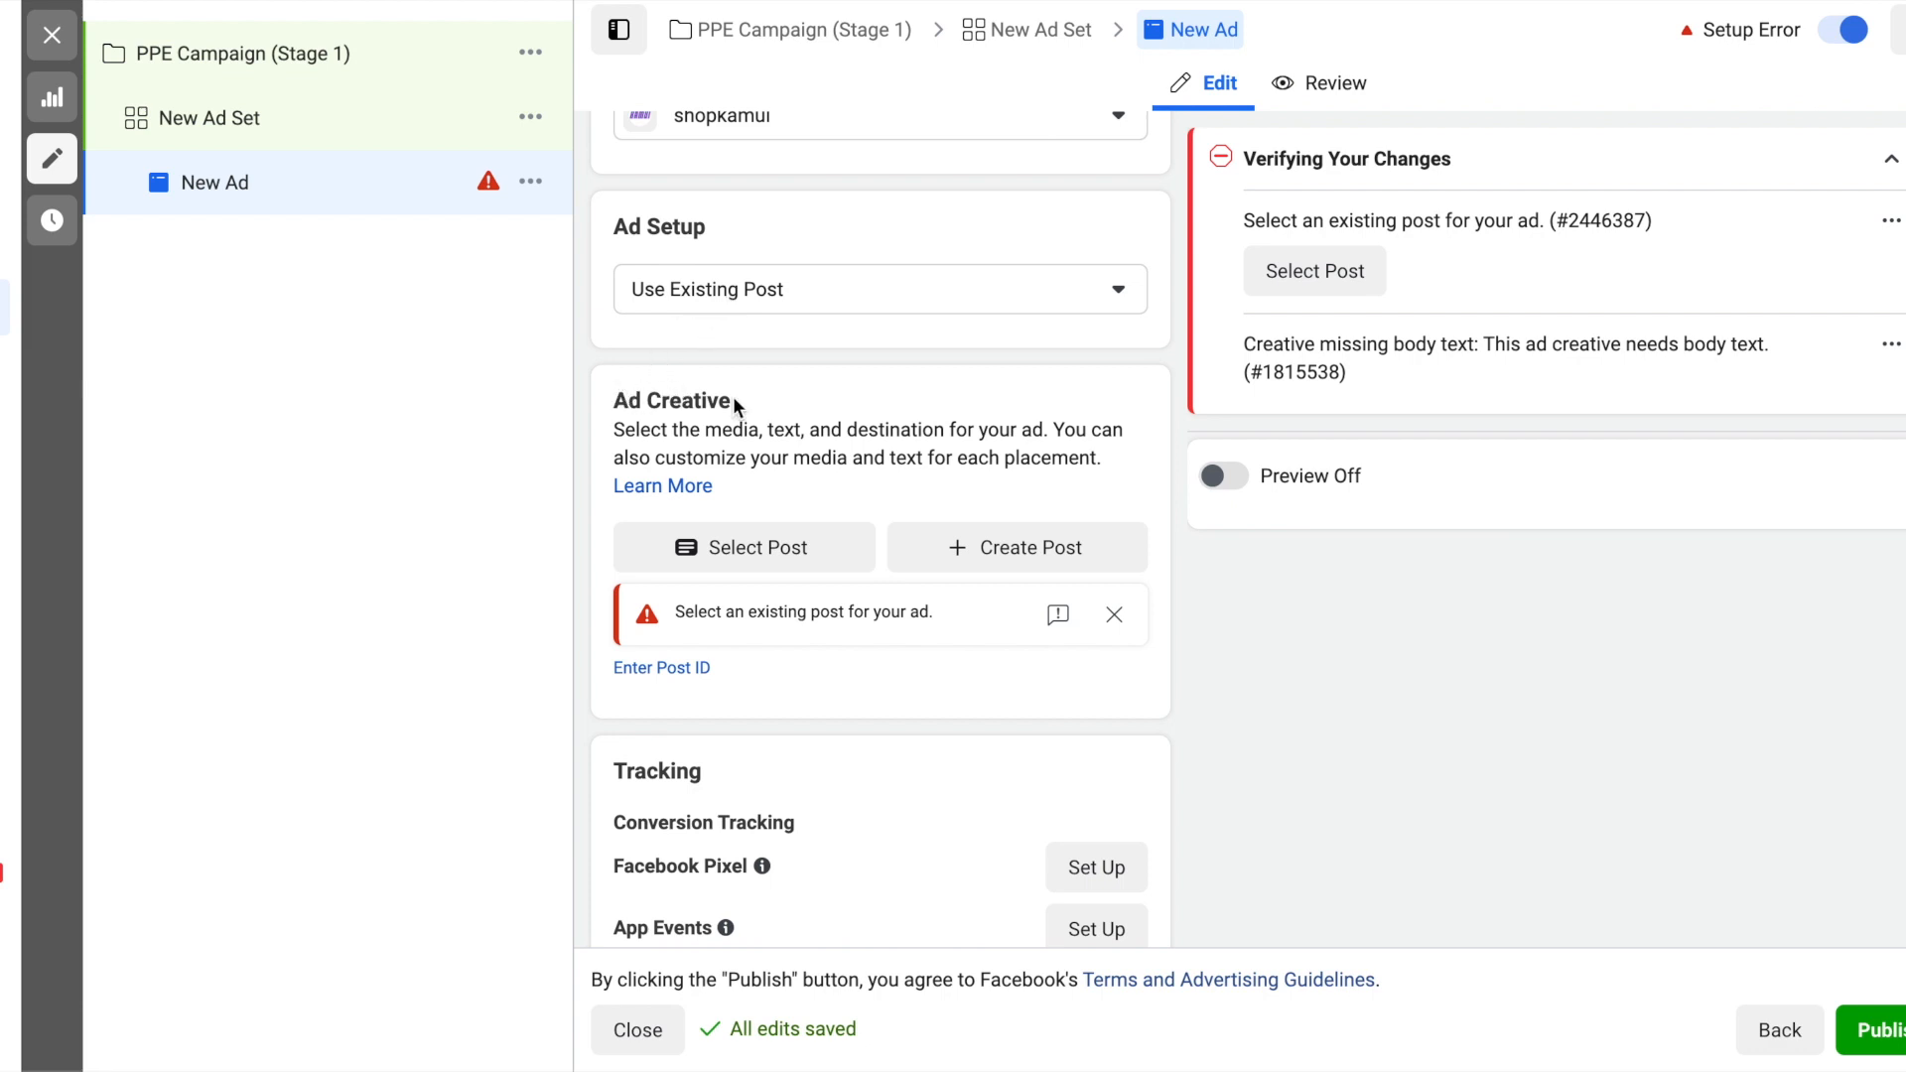
pyautogui.click(793, 548)
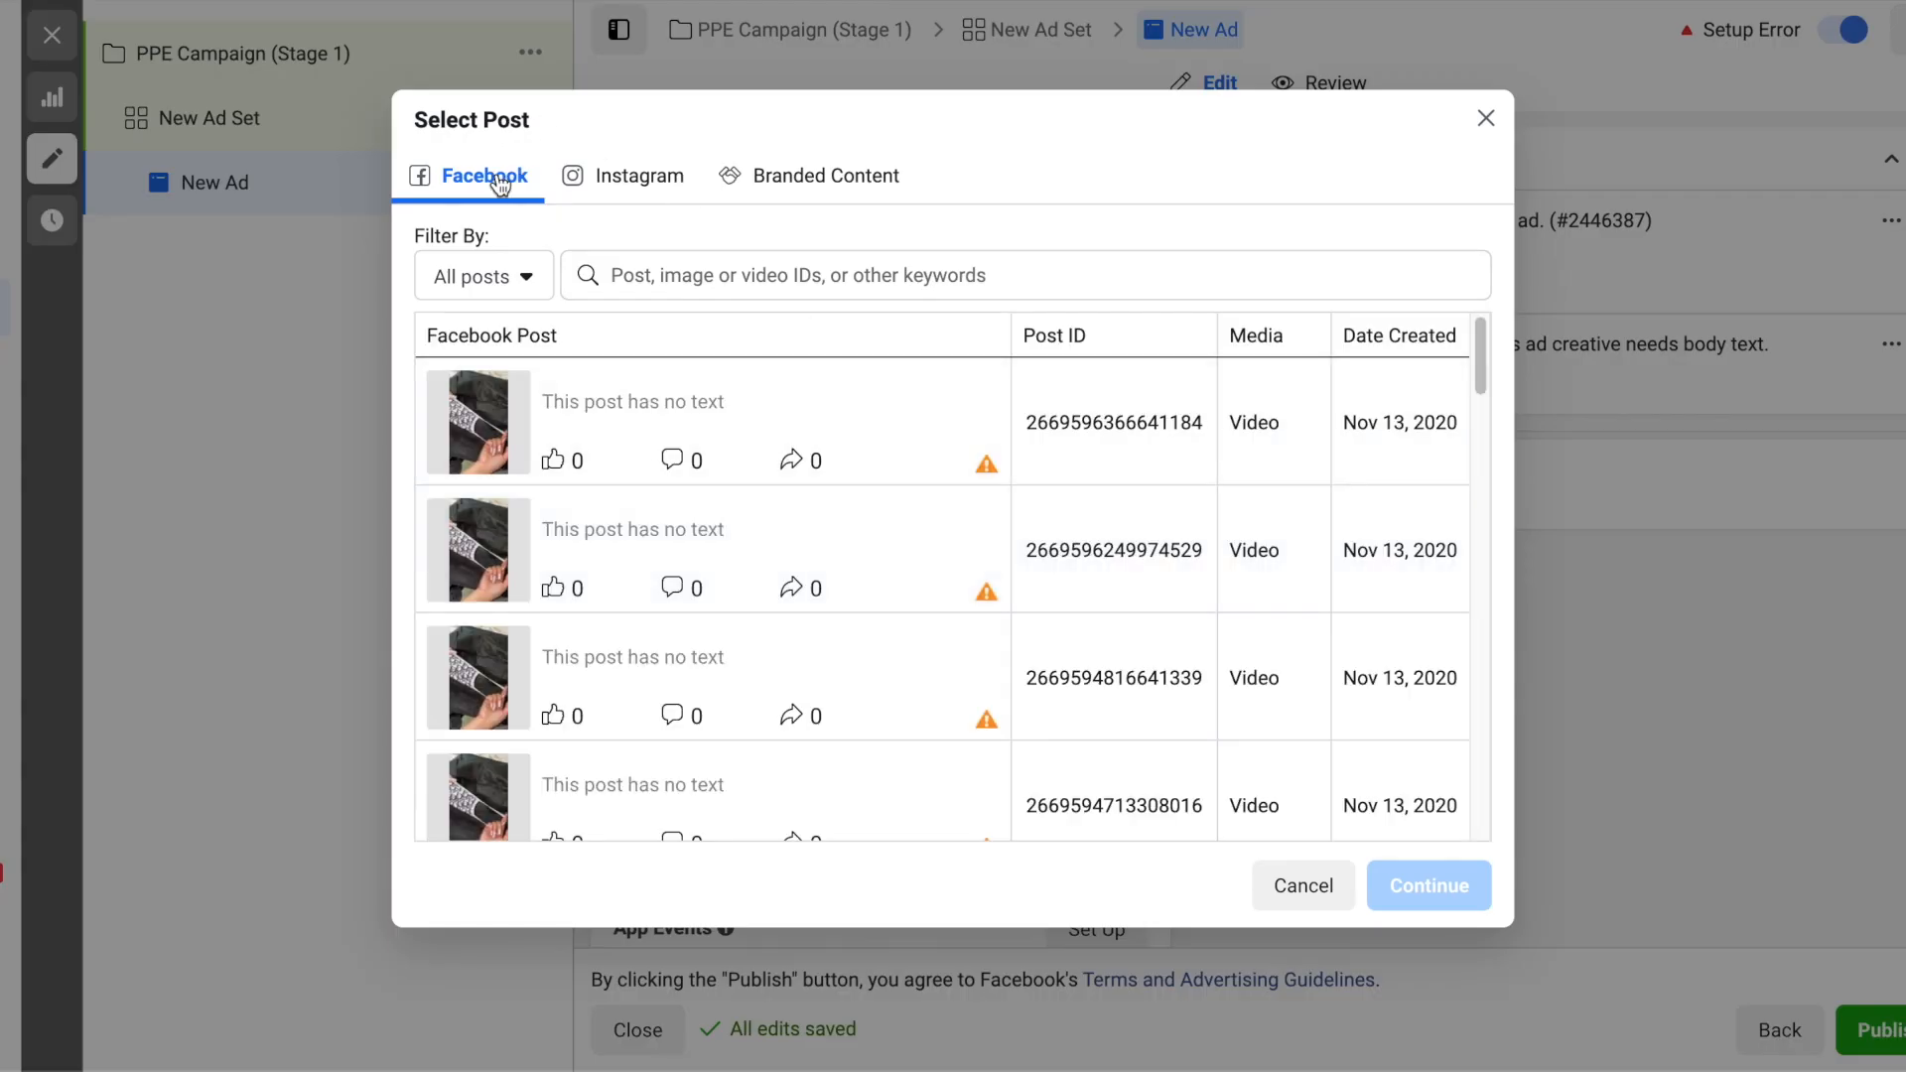
pyautogui.click(644, 186)
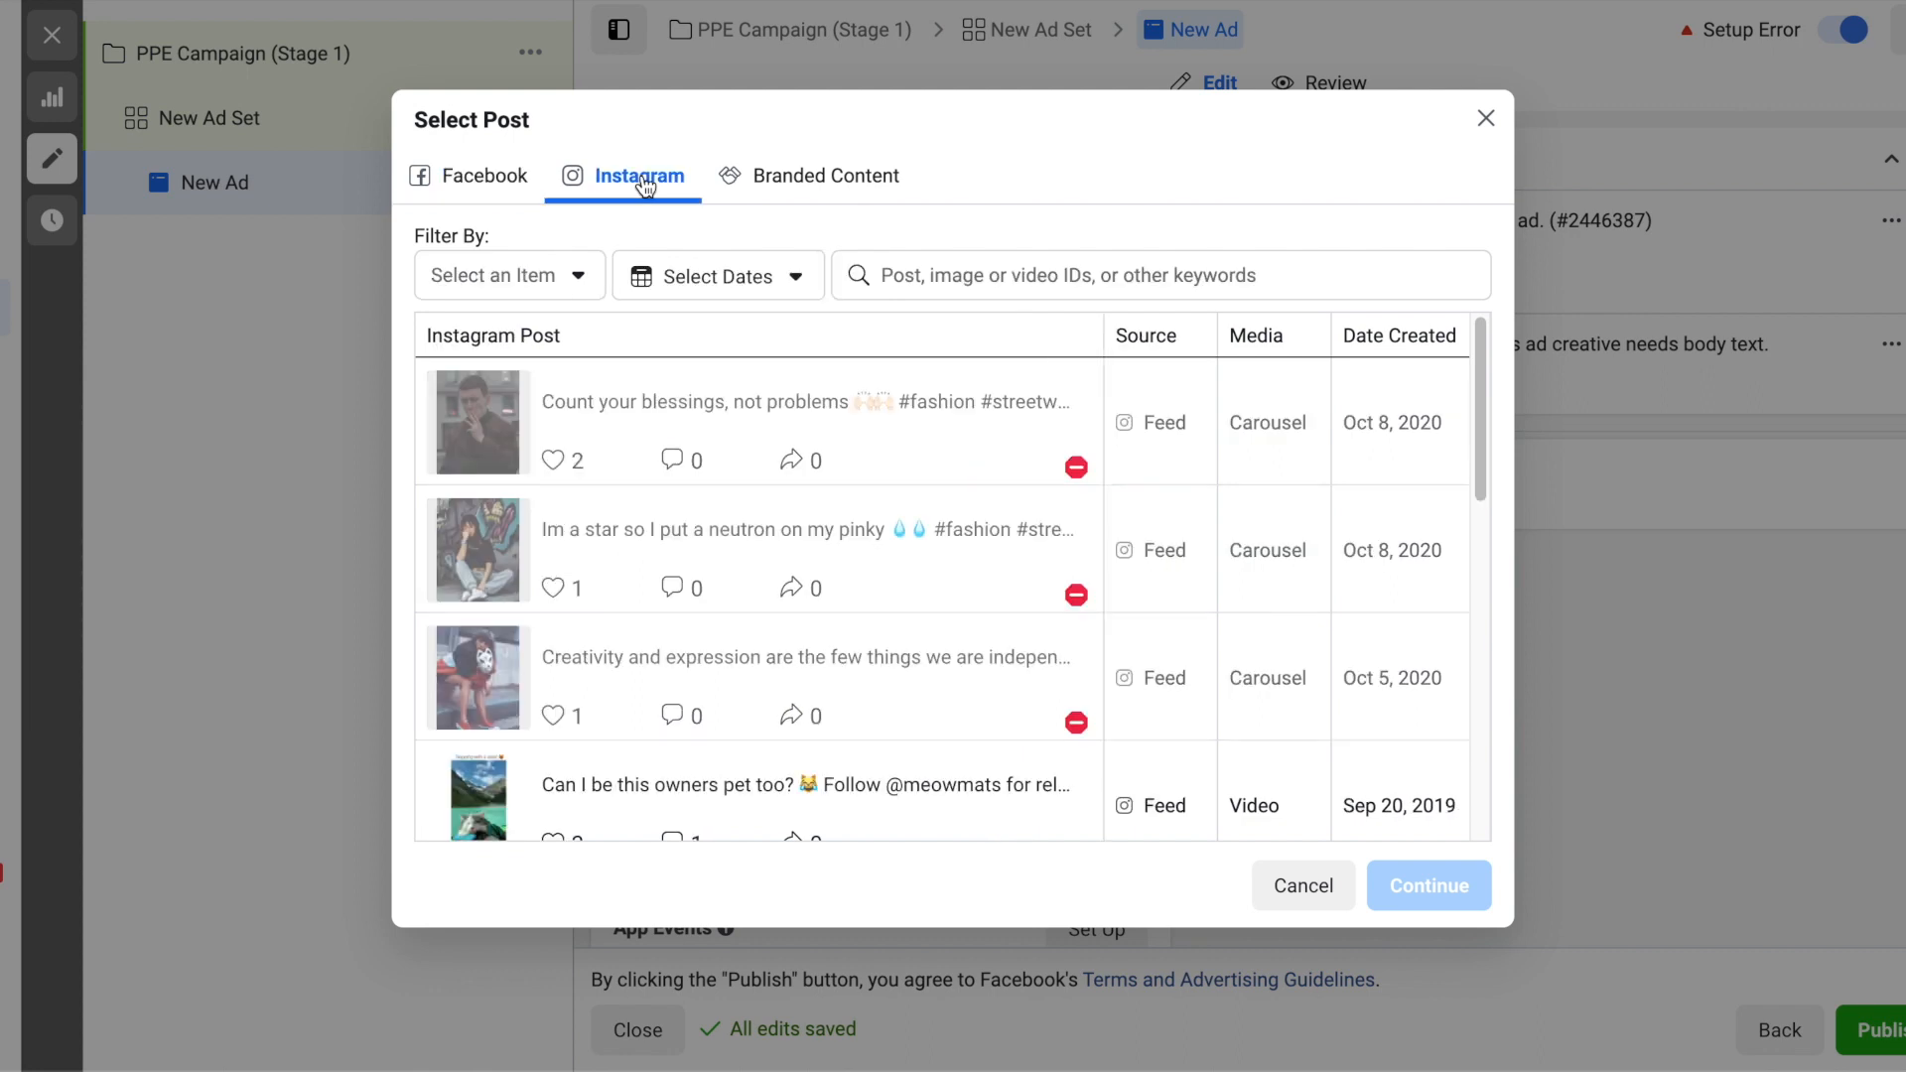
pyautogui.scroll(-1, 825, 562)
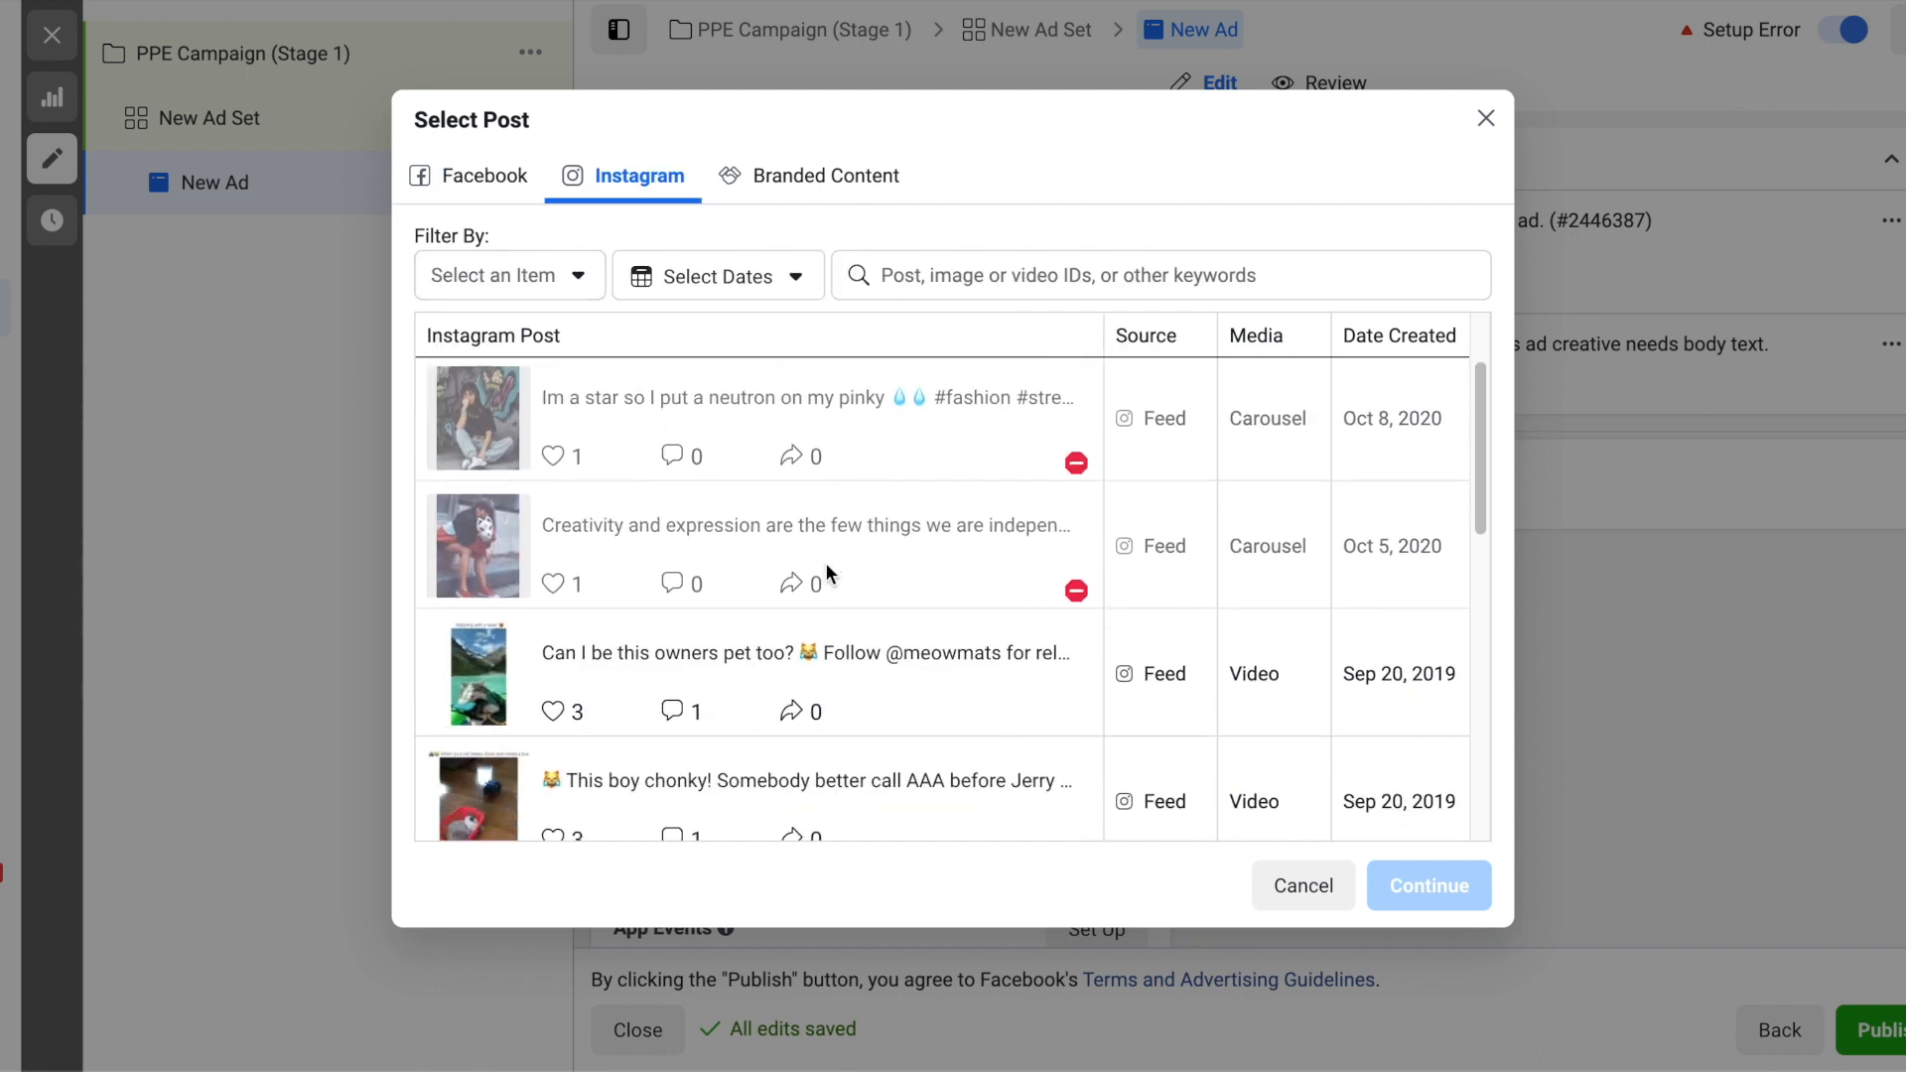
pyautogui.click(703, 647)
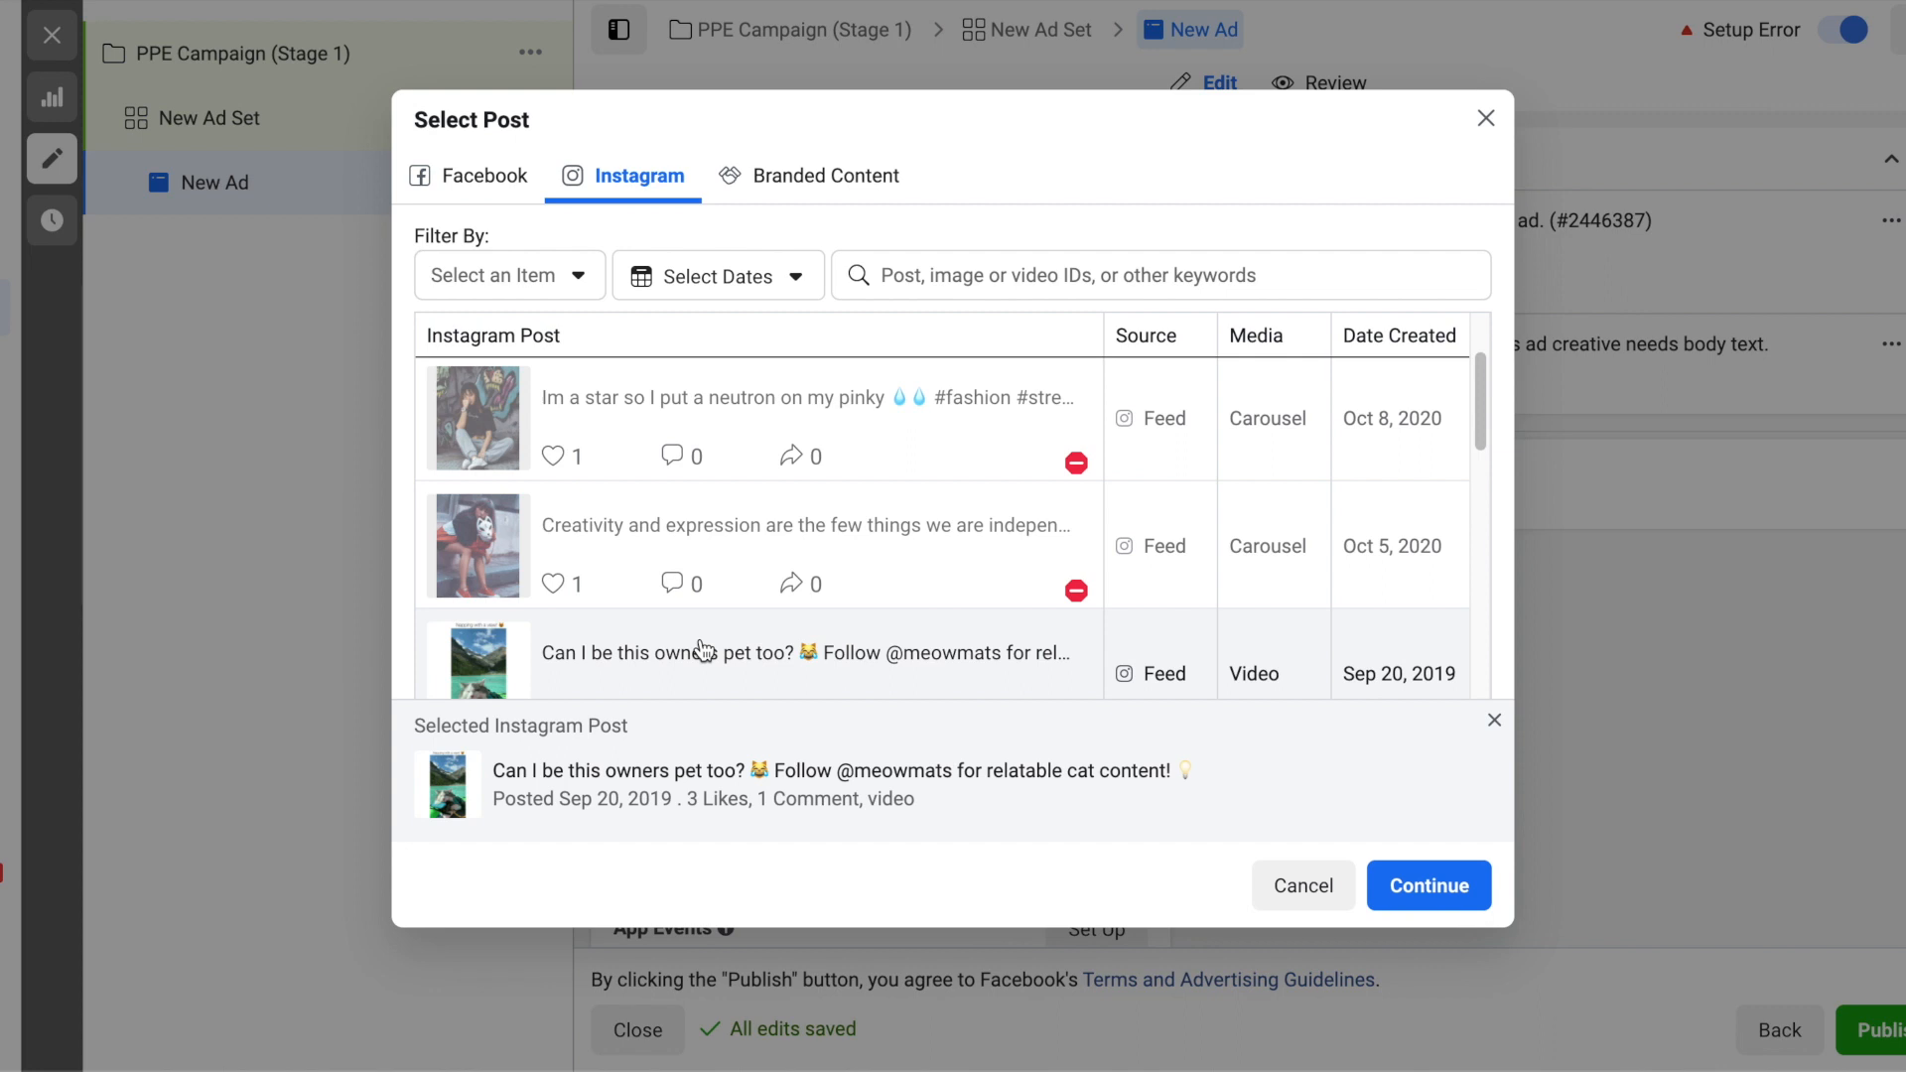
pyautogui.click(1471, 888)
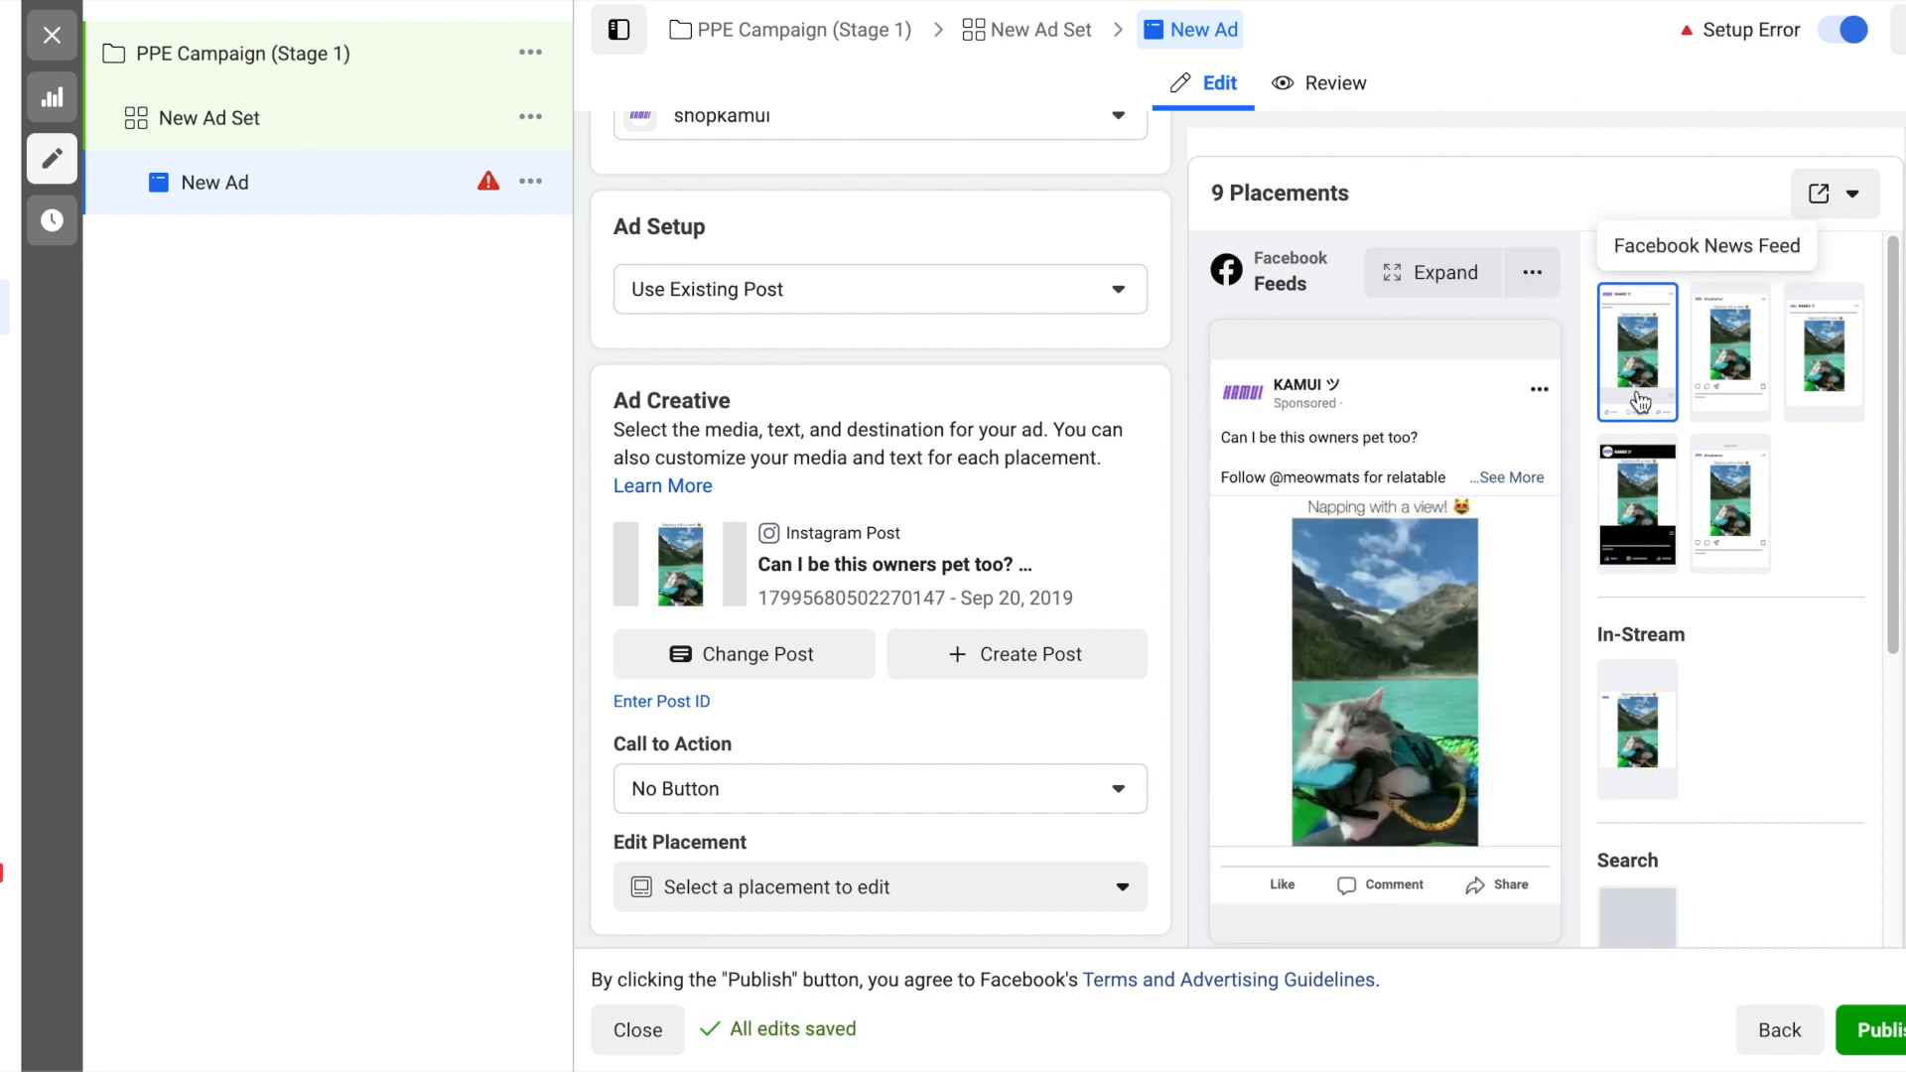
# - Preview the ad in Facebook Video Feeds and Facebook News Feed, and examine its call-to-action, placement editing and tracking options
pyautogui.click(1638, 494)
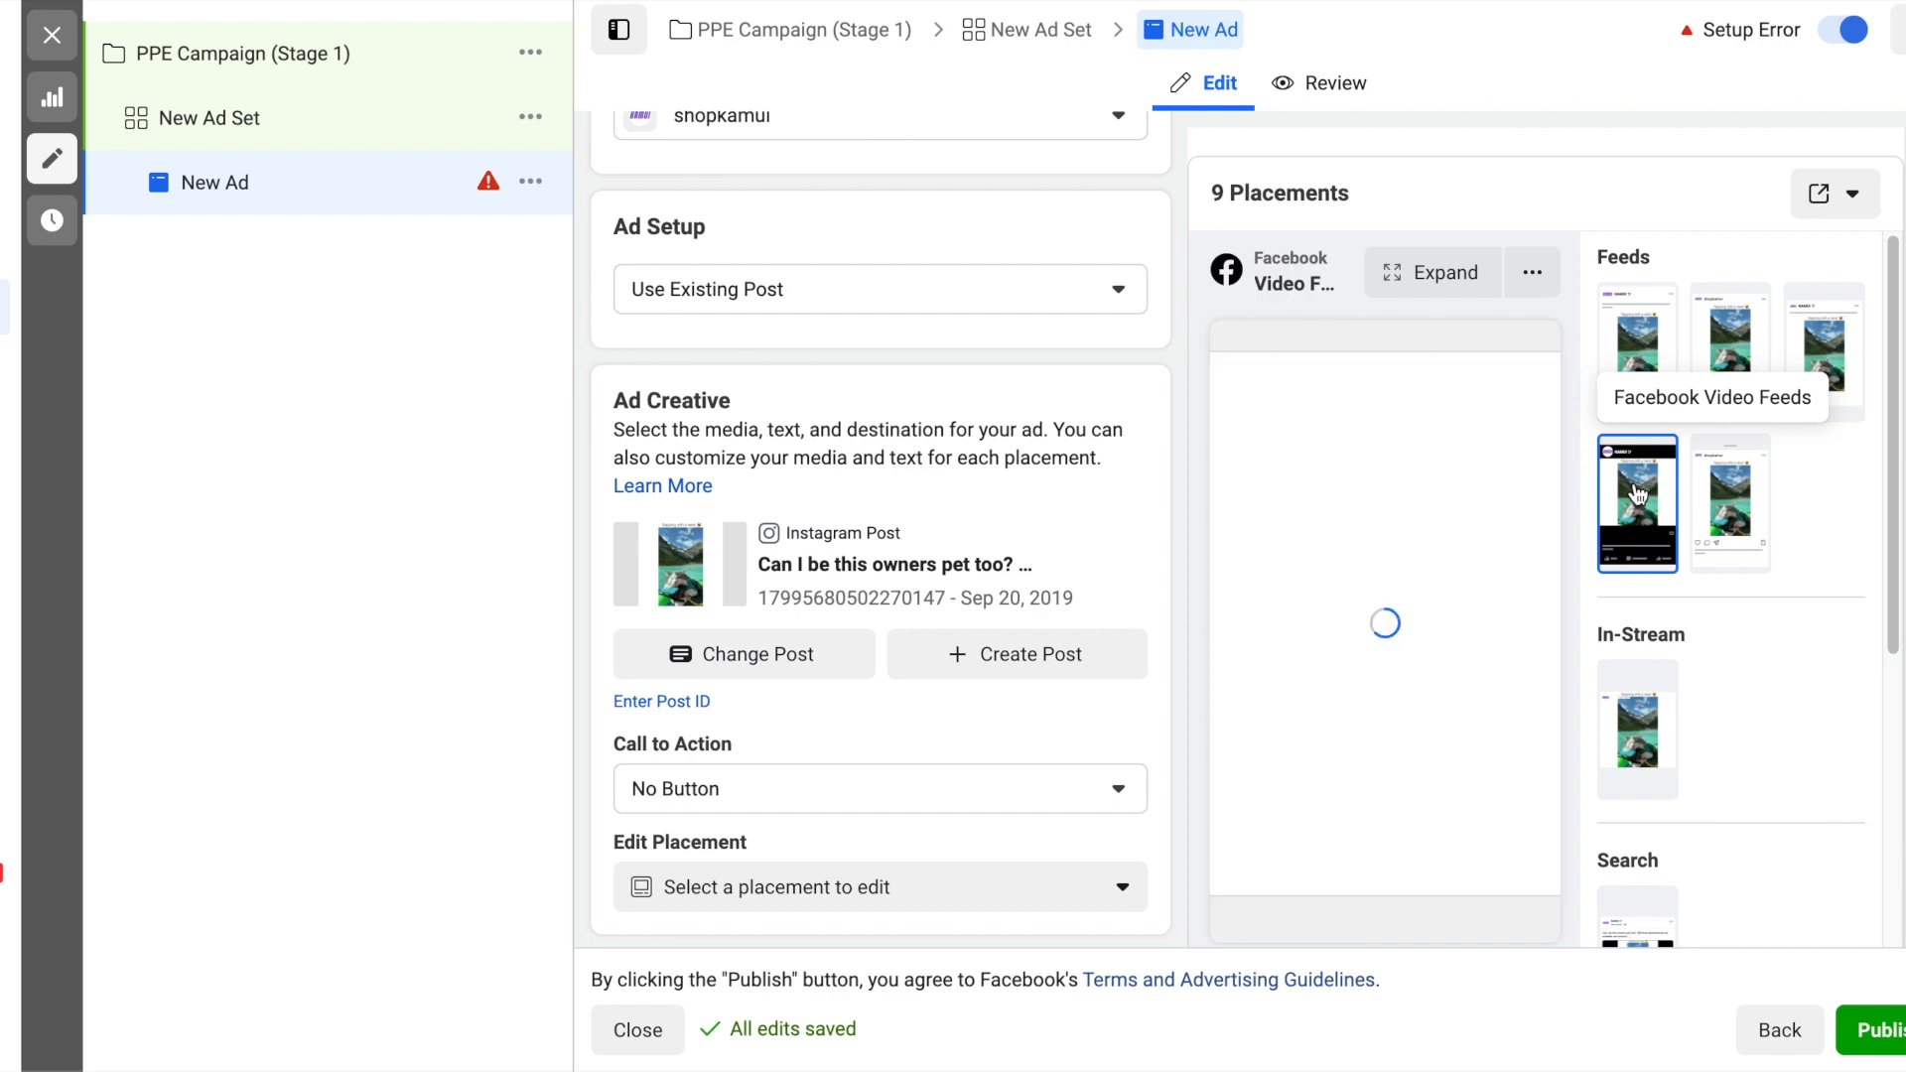
pyautogui.click(1638, 354)
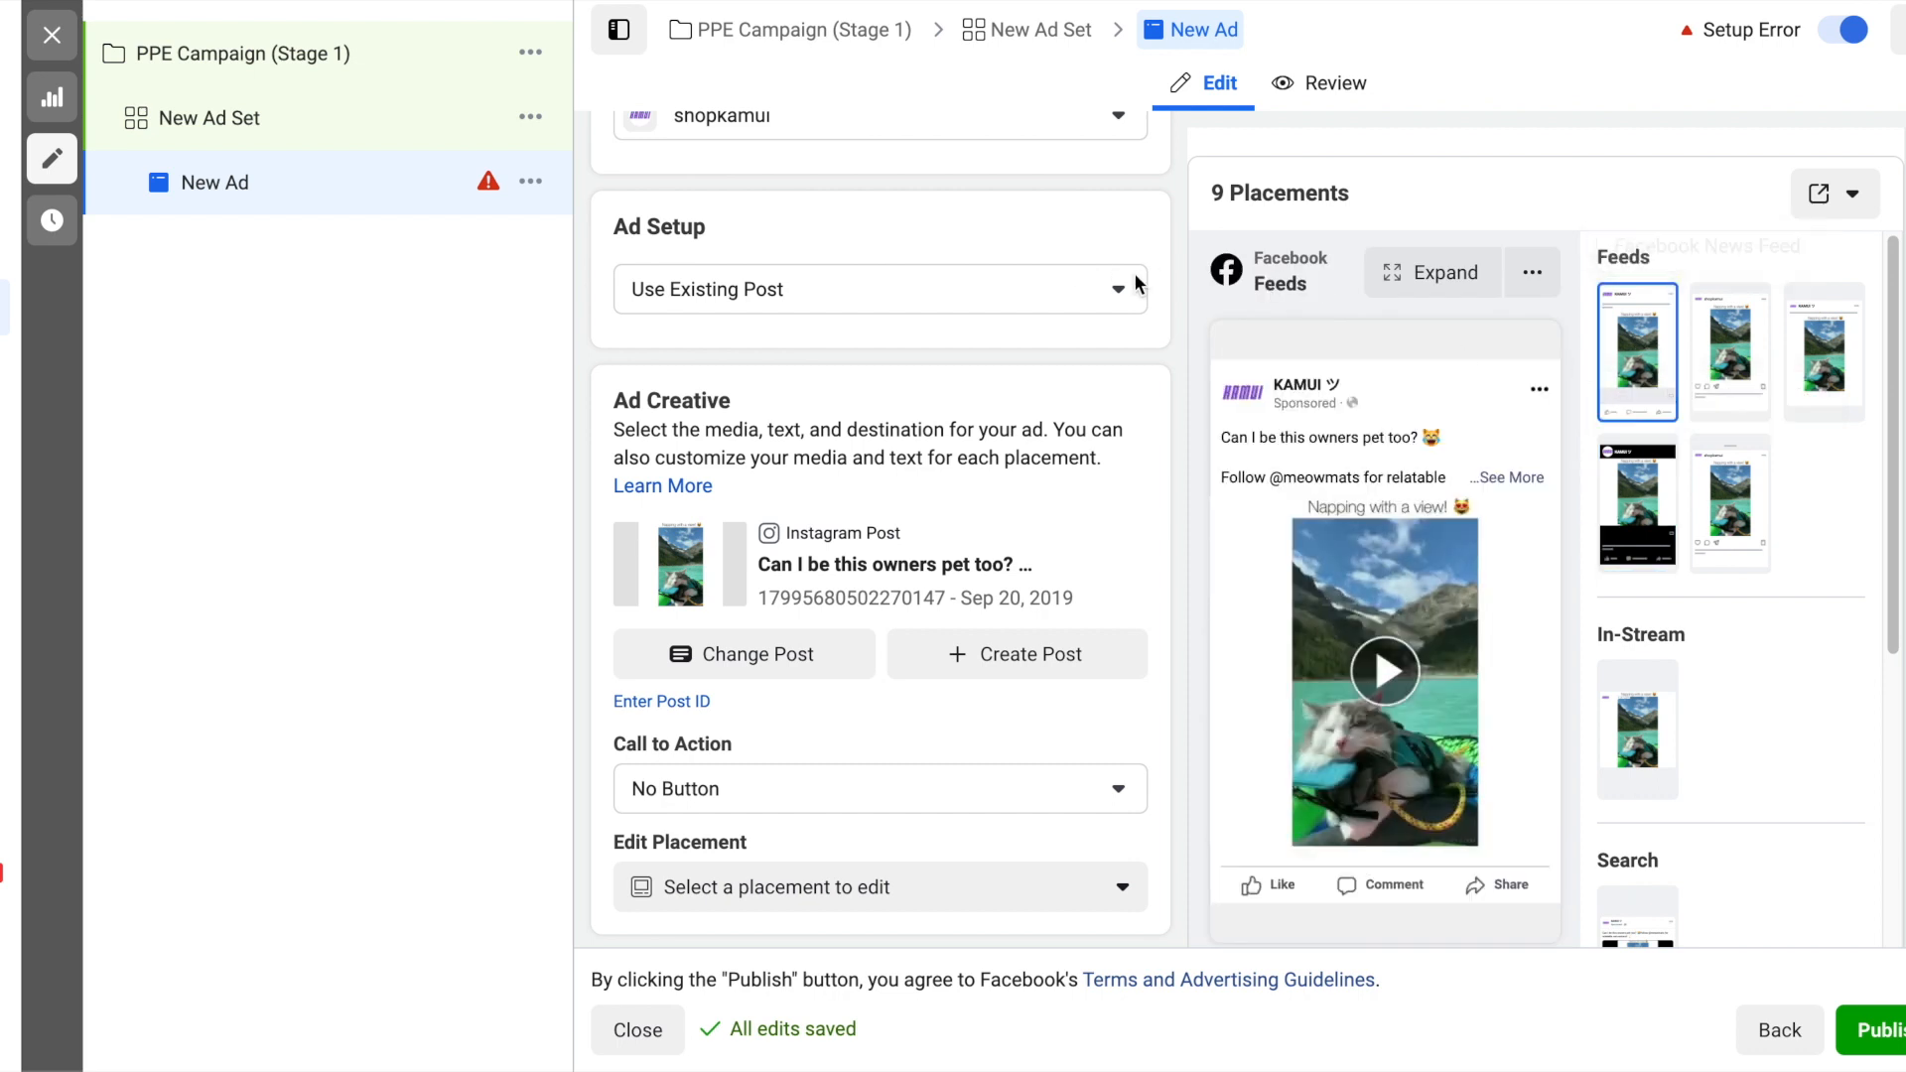
pyautogui.scroll(-1, 1182, 349)
pyautogui.scroll(-3, 1181, 350)
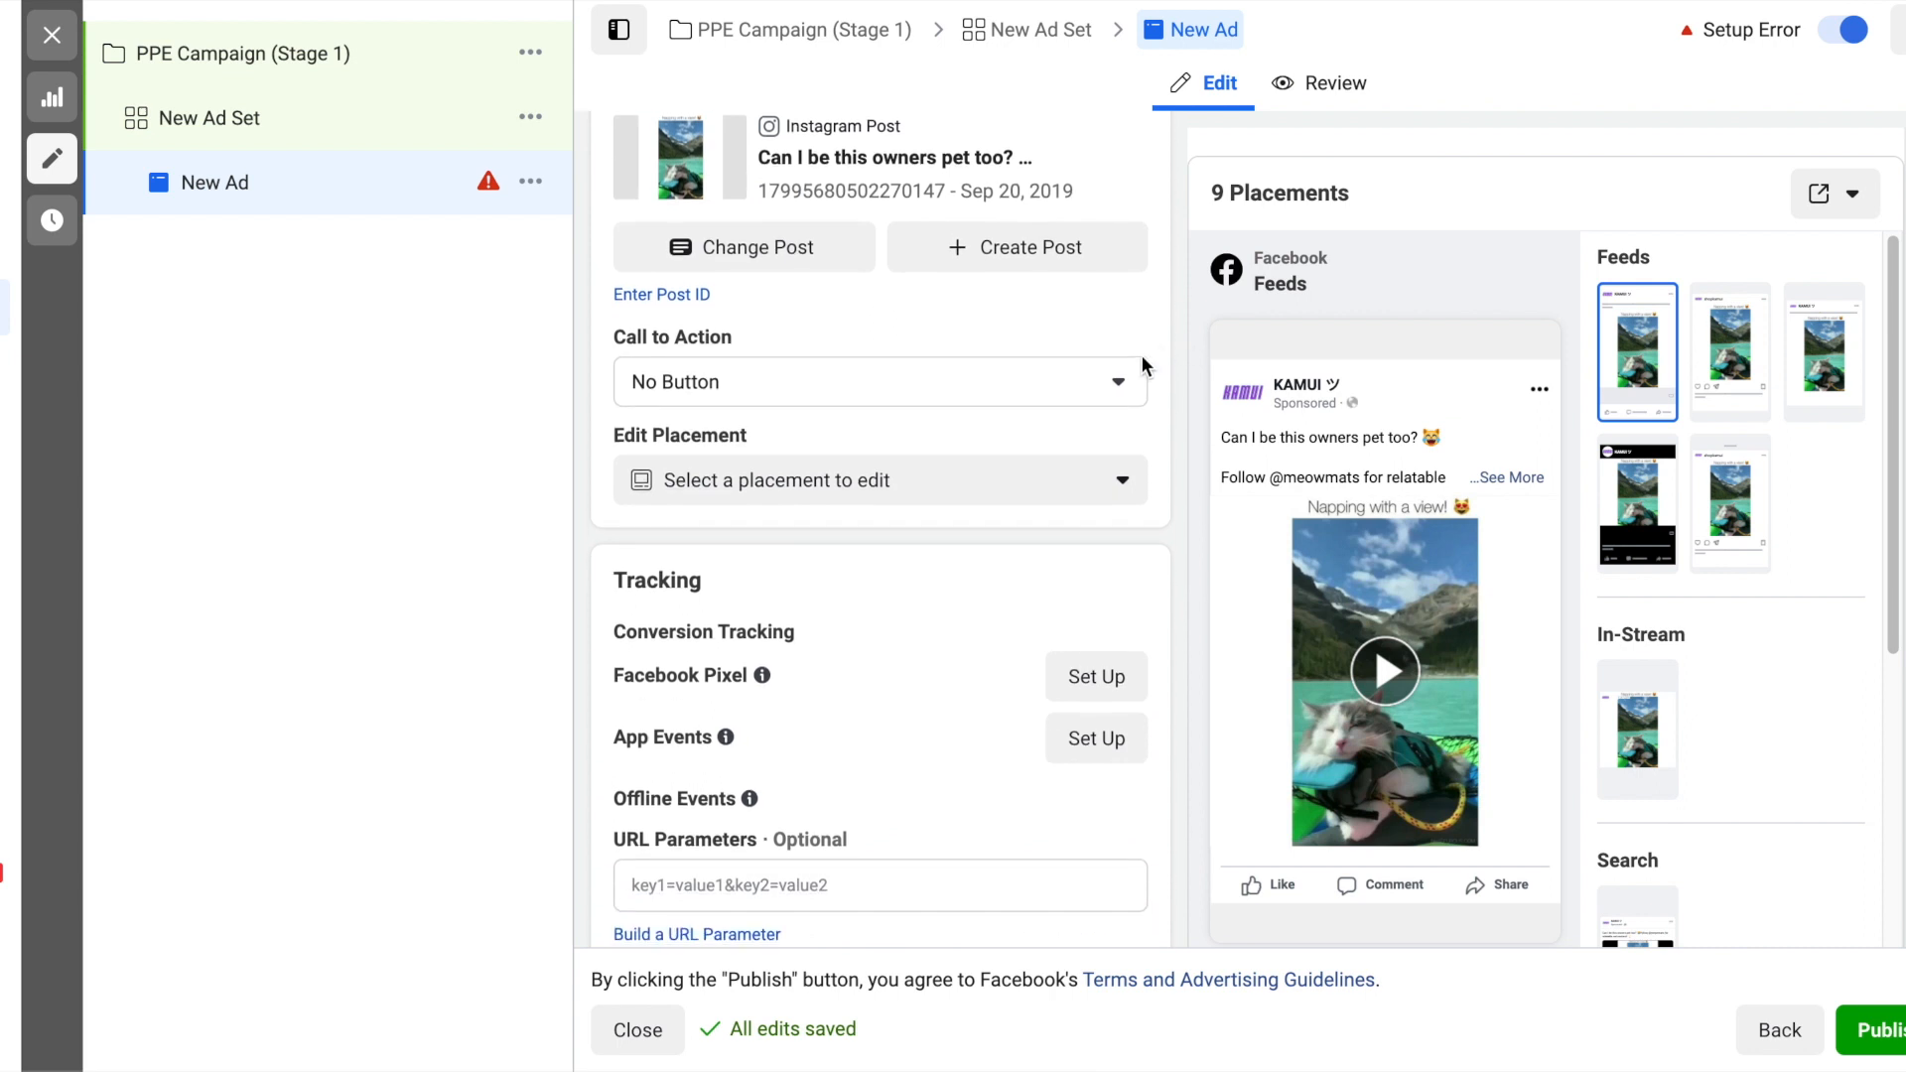
pyautogui.click(1125, 381)
pyautogui.click(1126, 380)
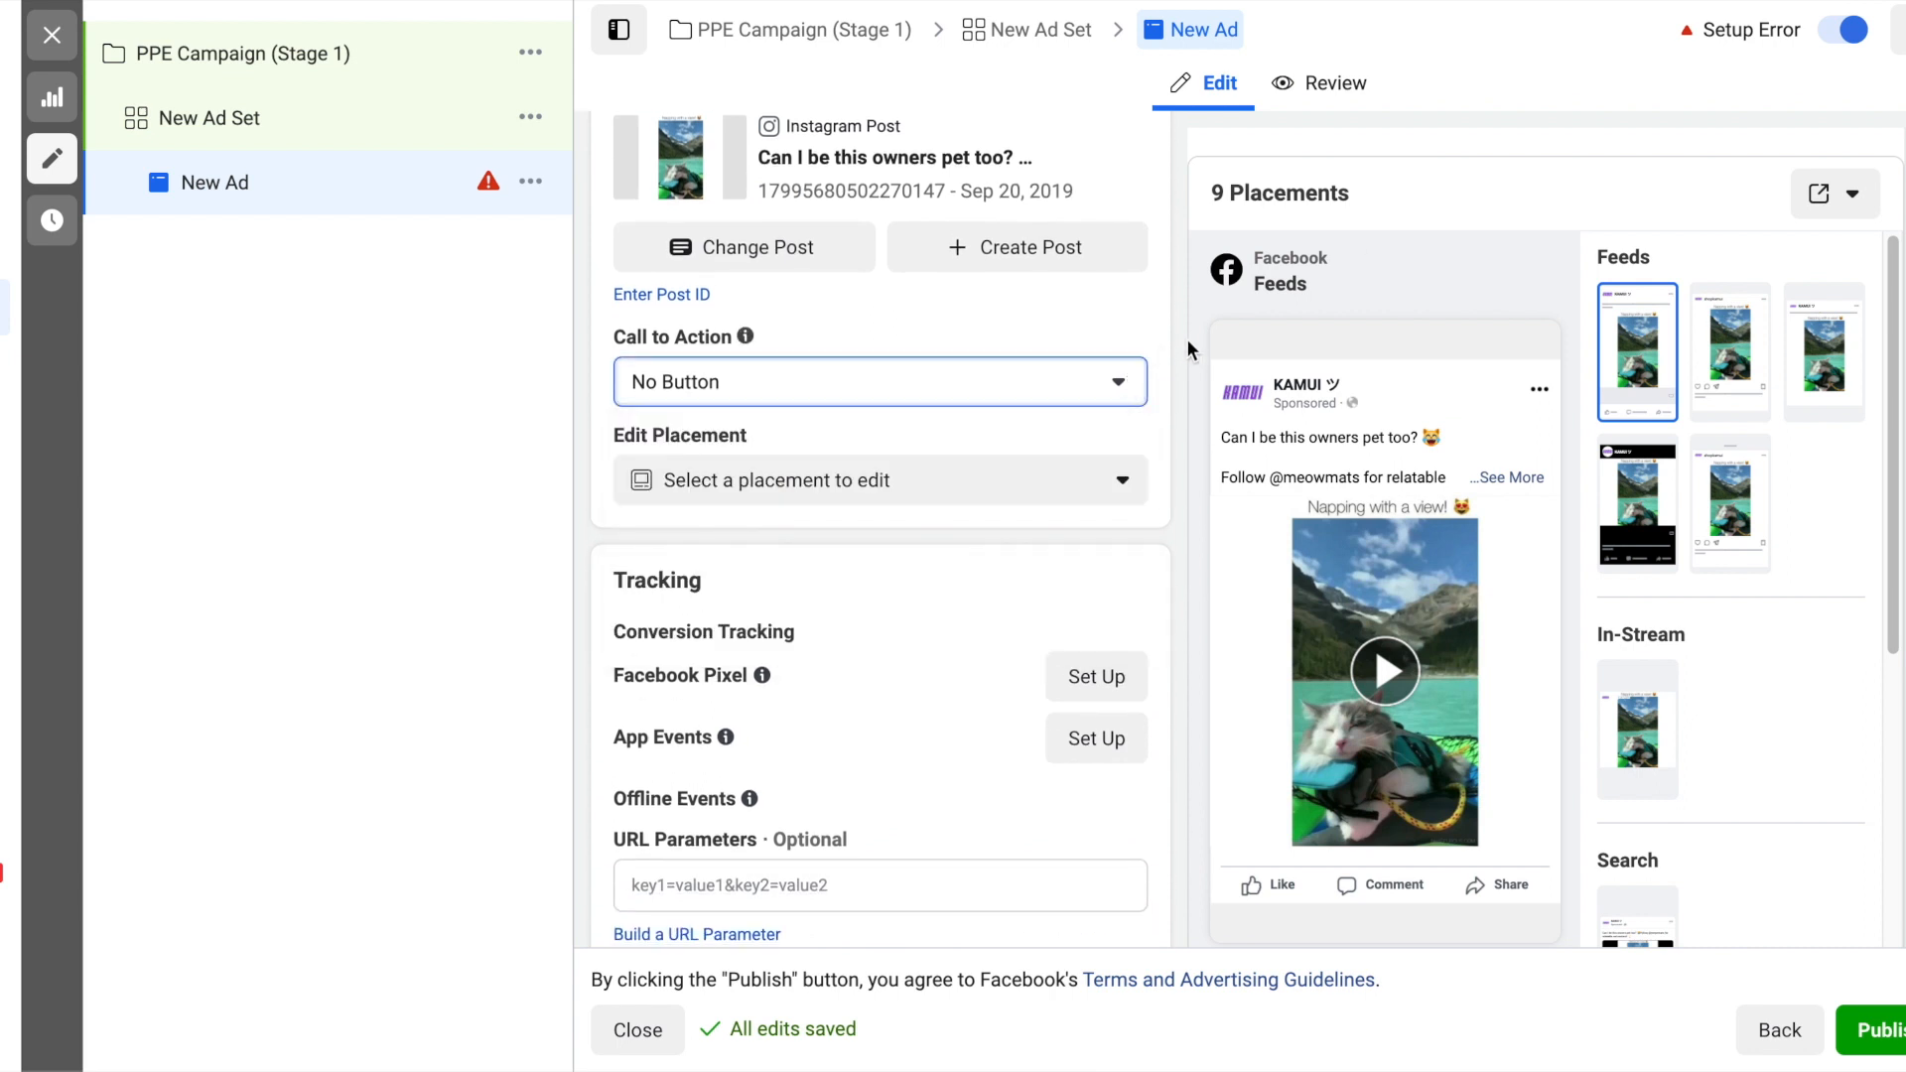
pyautogui.click(1129, 486)
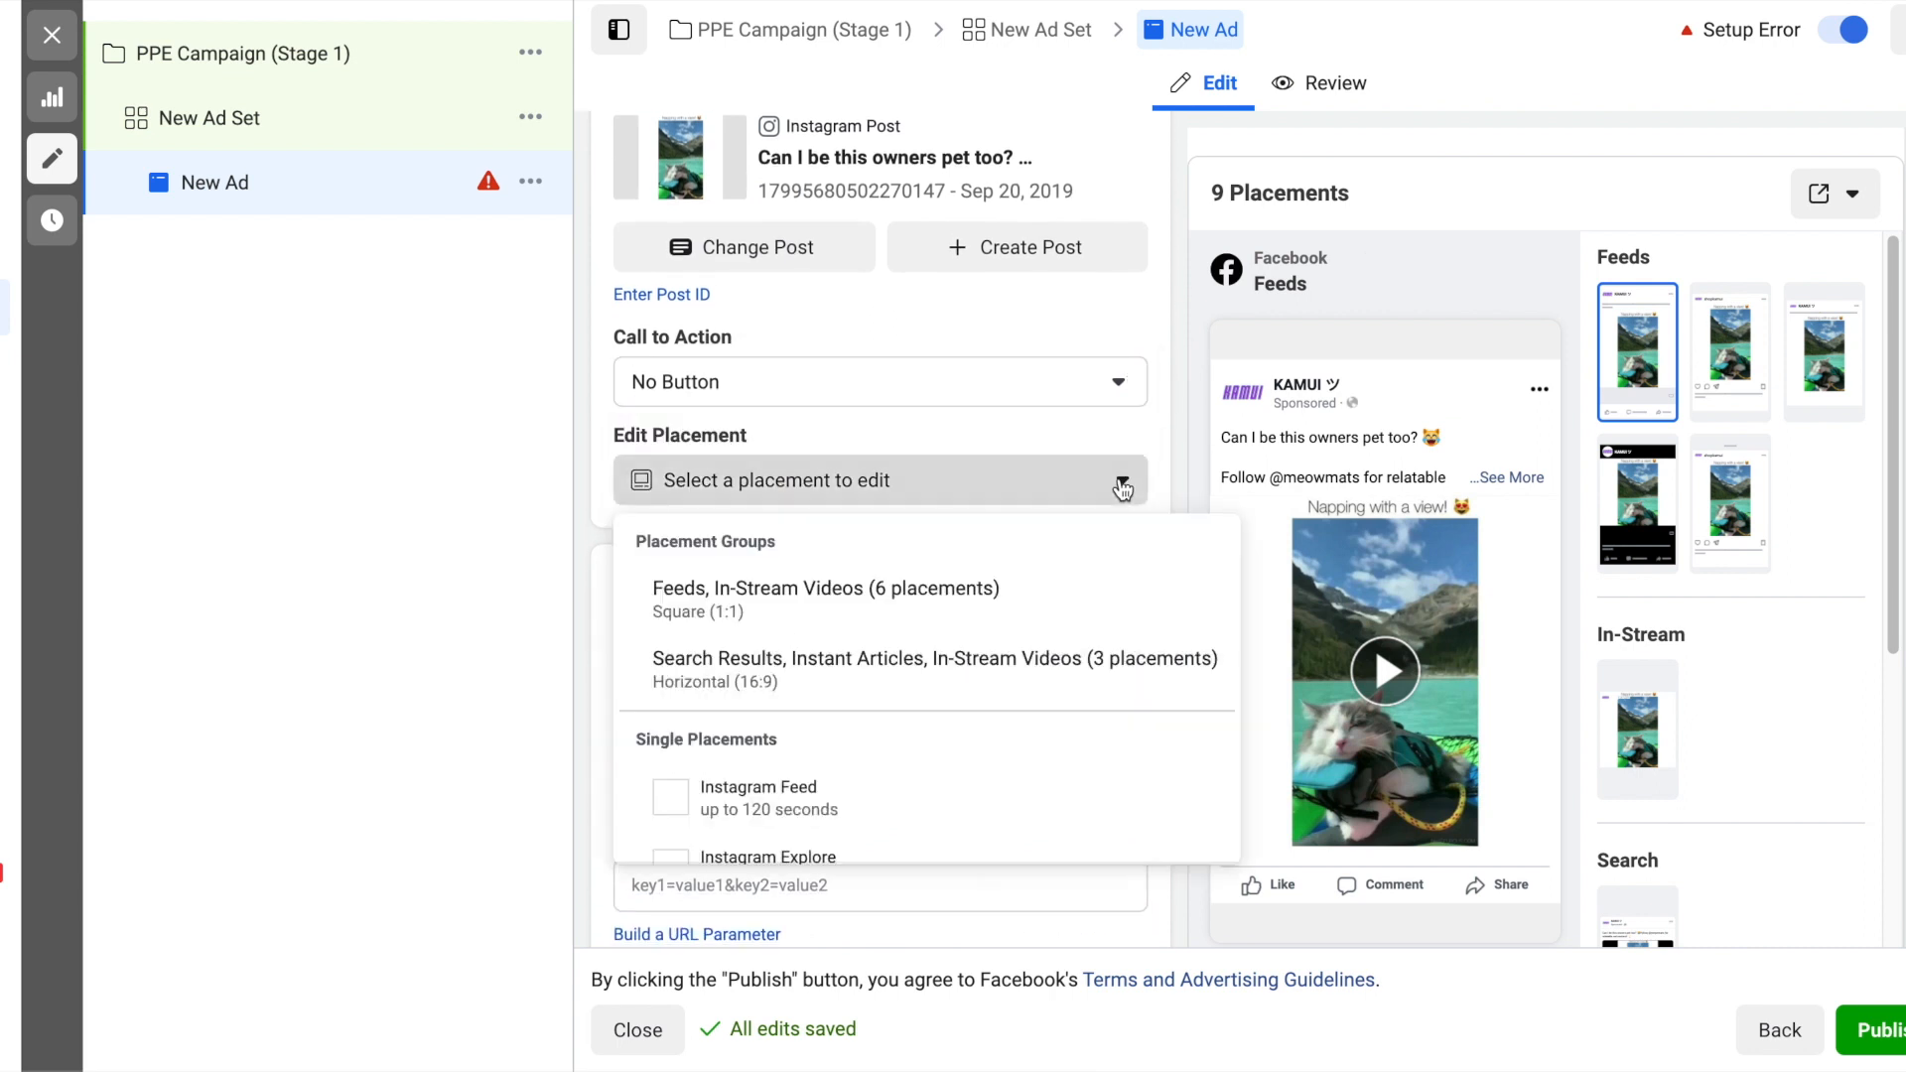
pyautogui.click(1128, 485)
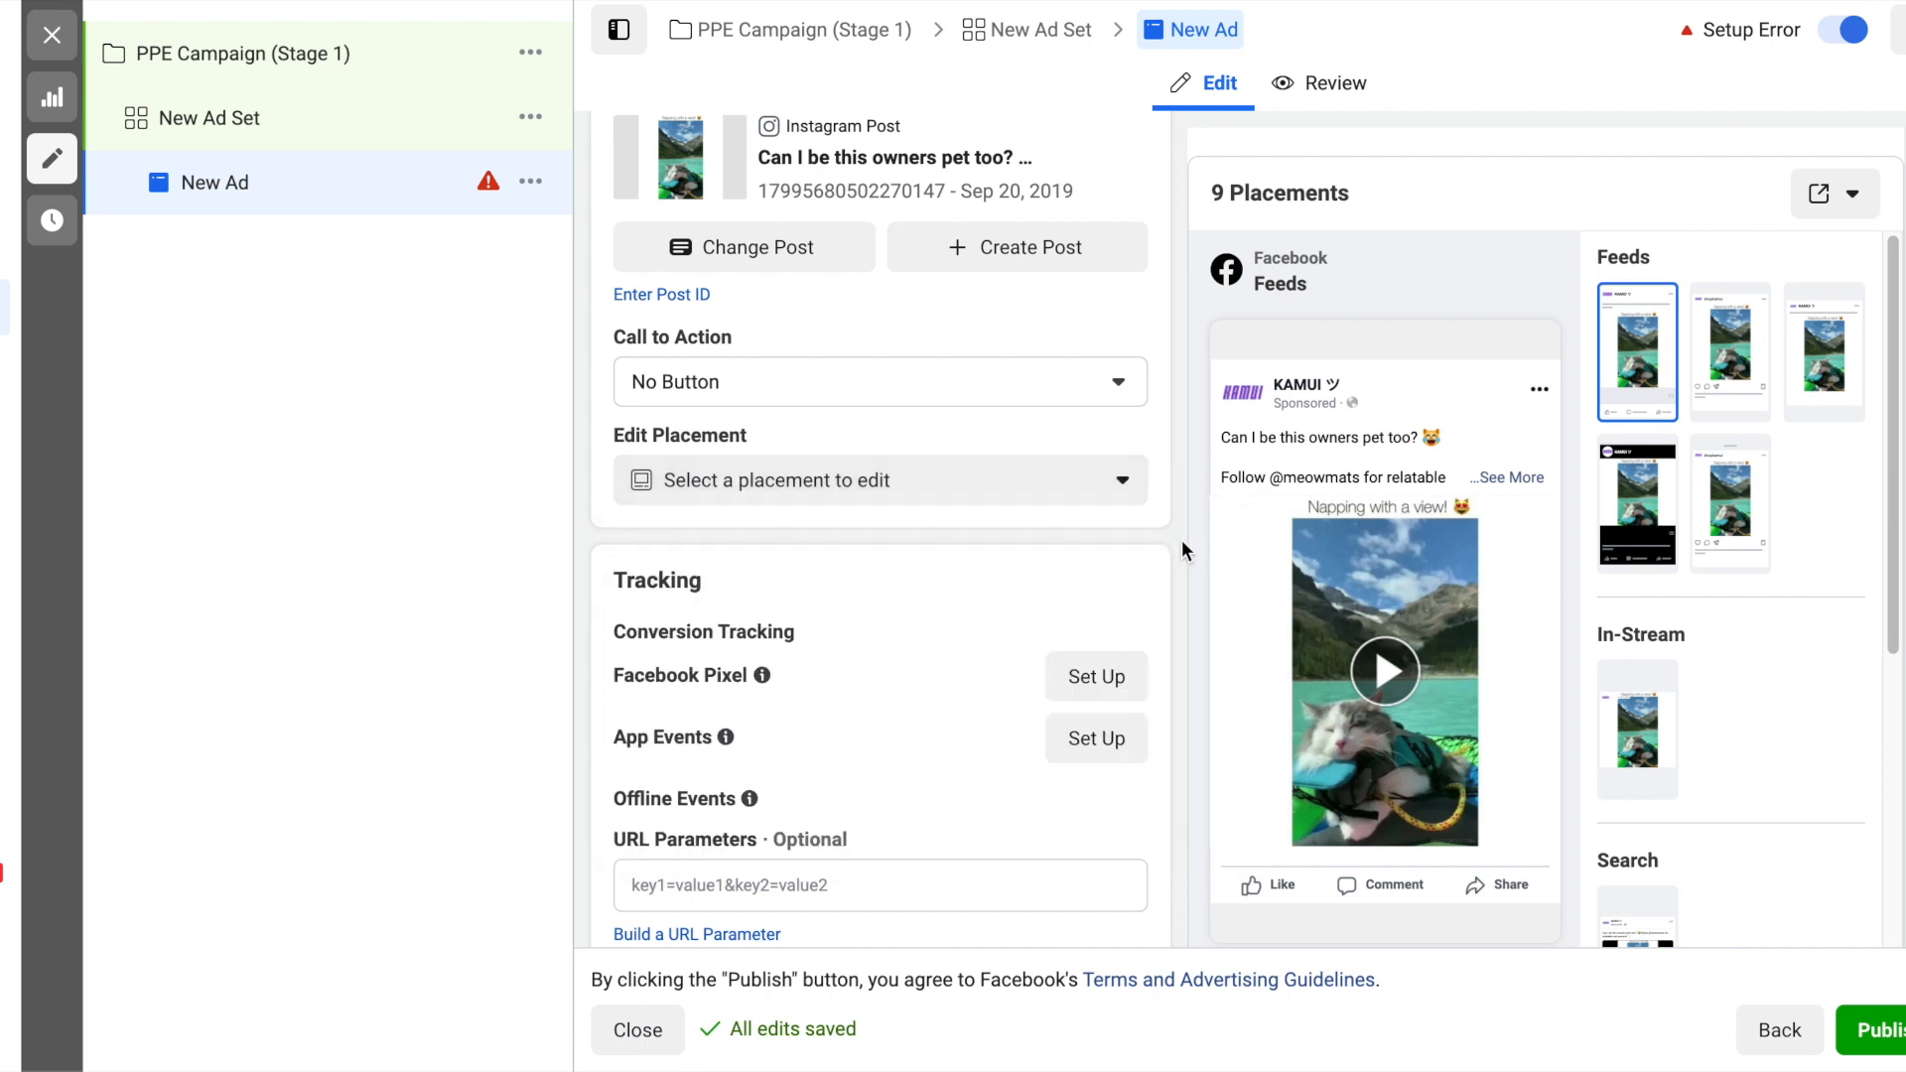
pyautogui.scroll(-1, 1181, 539)
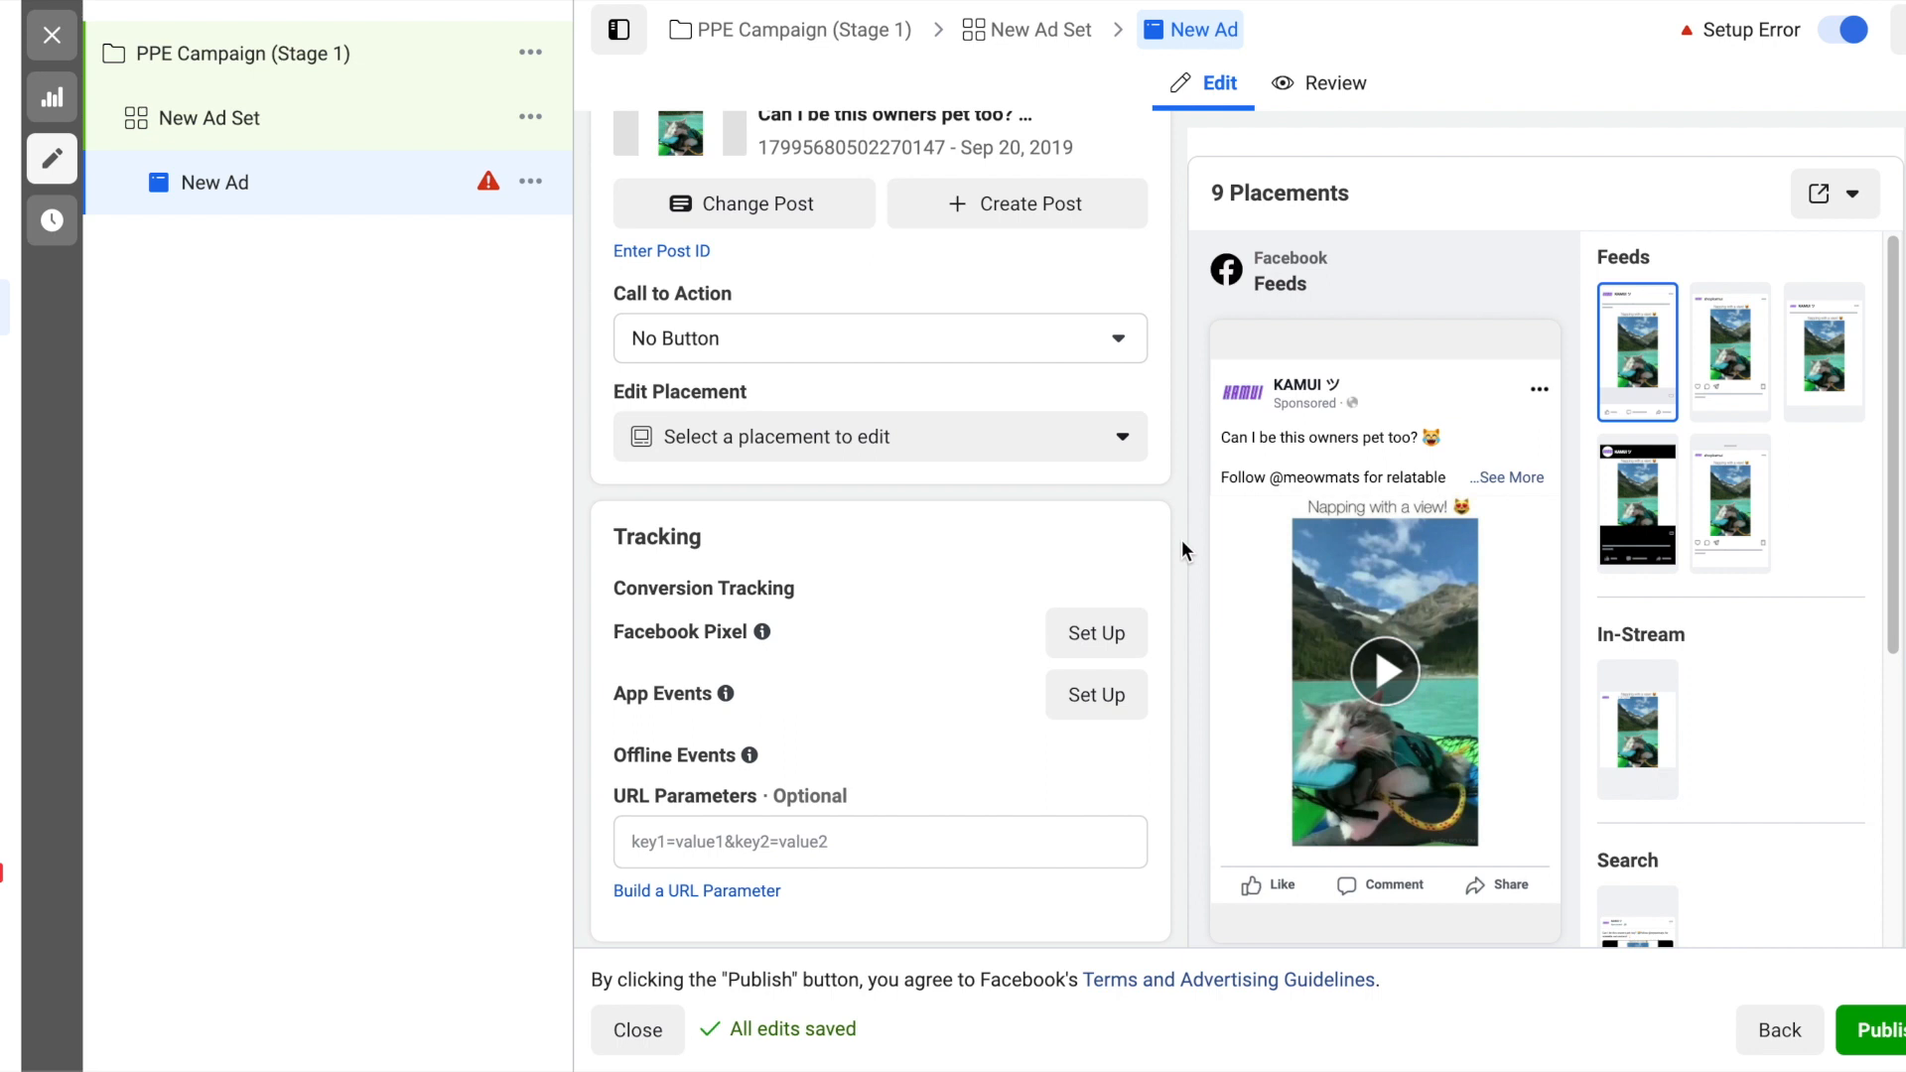
pyautogui.scroll(3, 1181, 539)
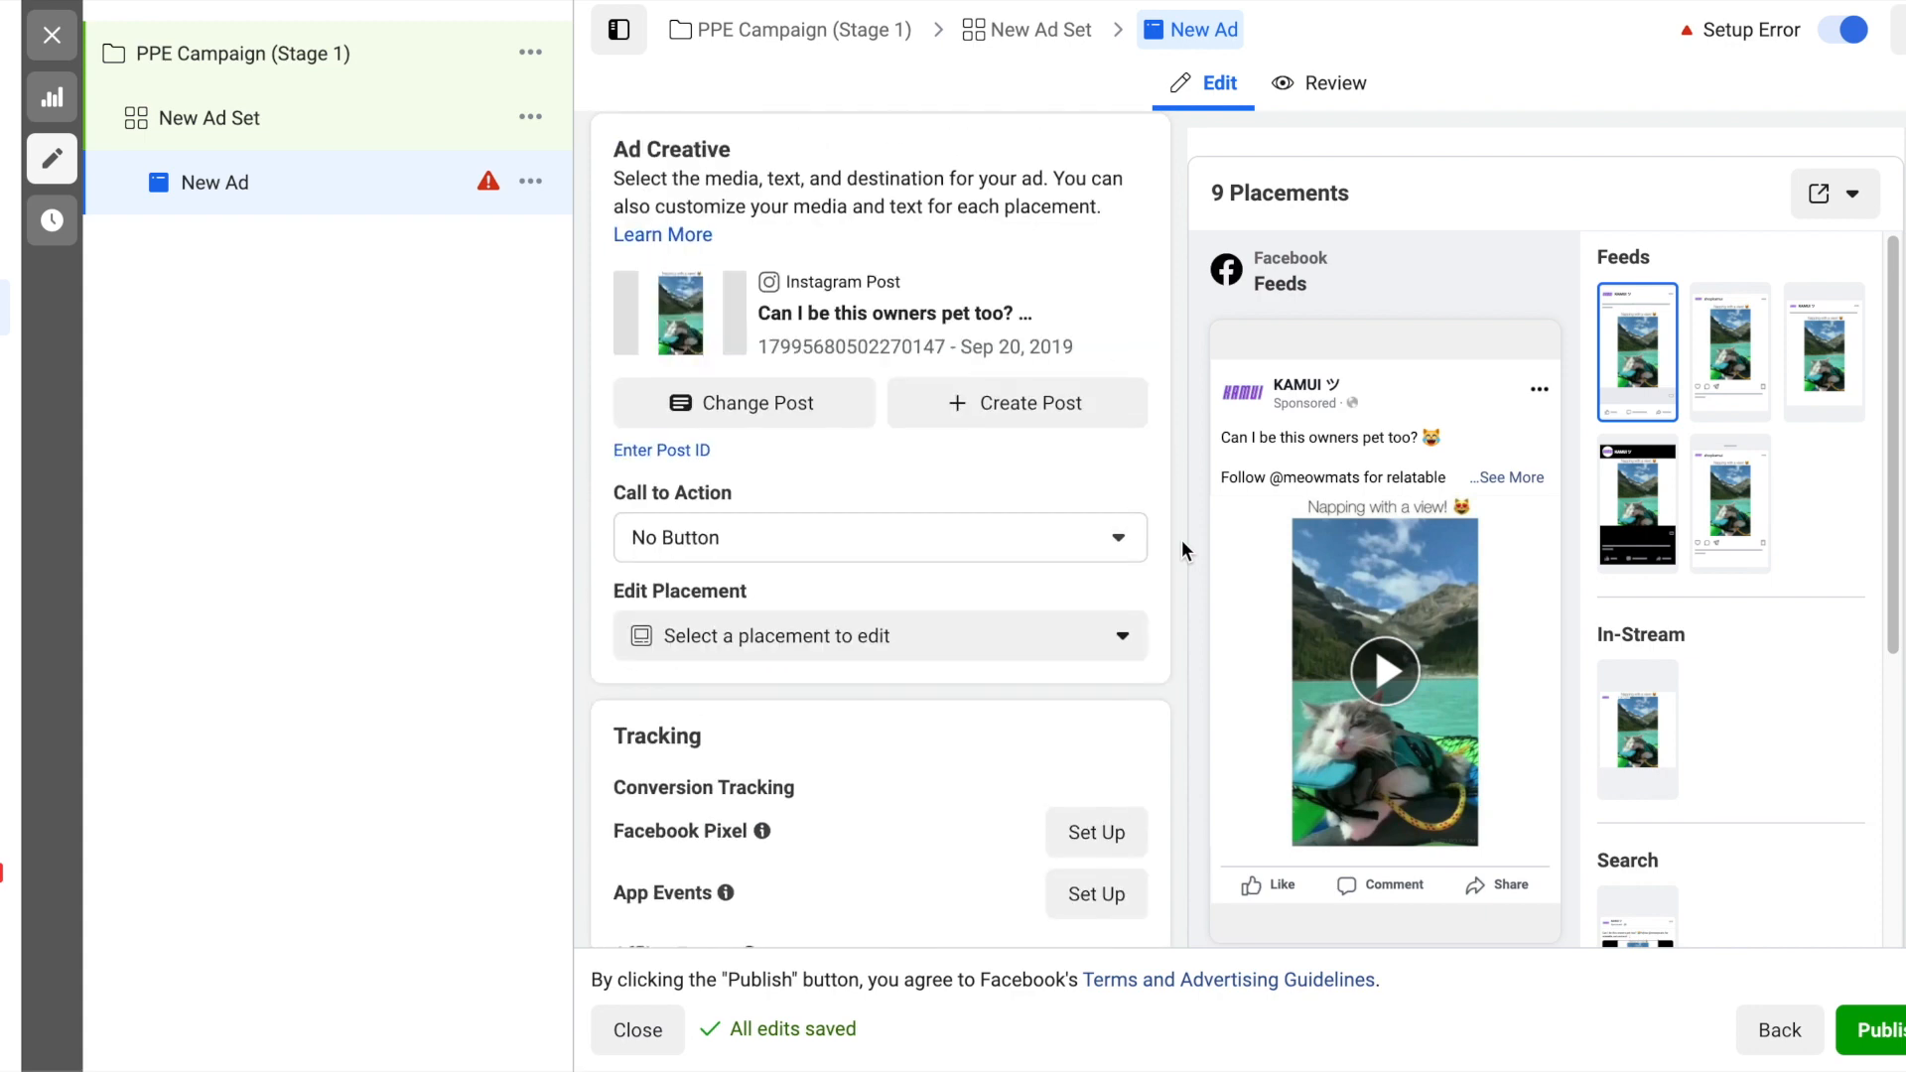
# - Rename the ad "Game Highlight Nov 17,2020", try to publish the campaign, and dismiss the ad account setup
pyautogui.scroll(-3, 1181, 539)
pyautogui.scroll(-1, 1176, 534)
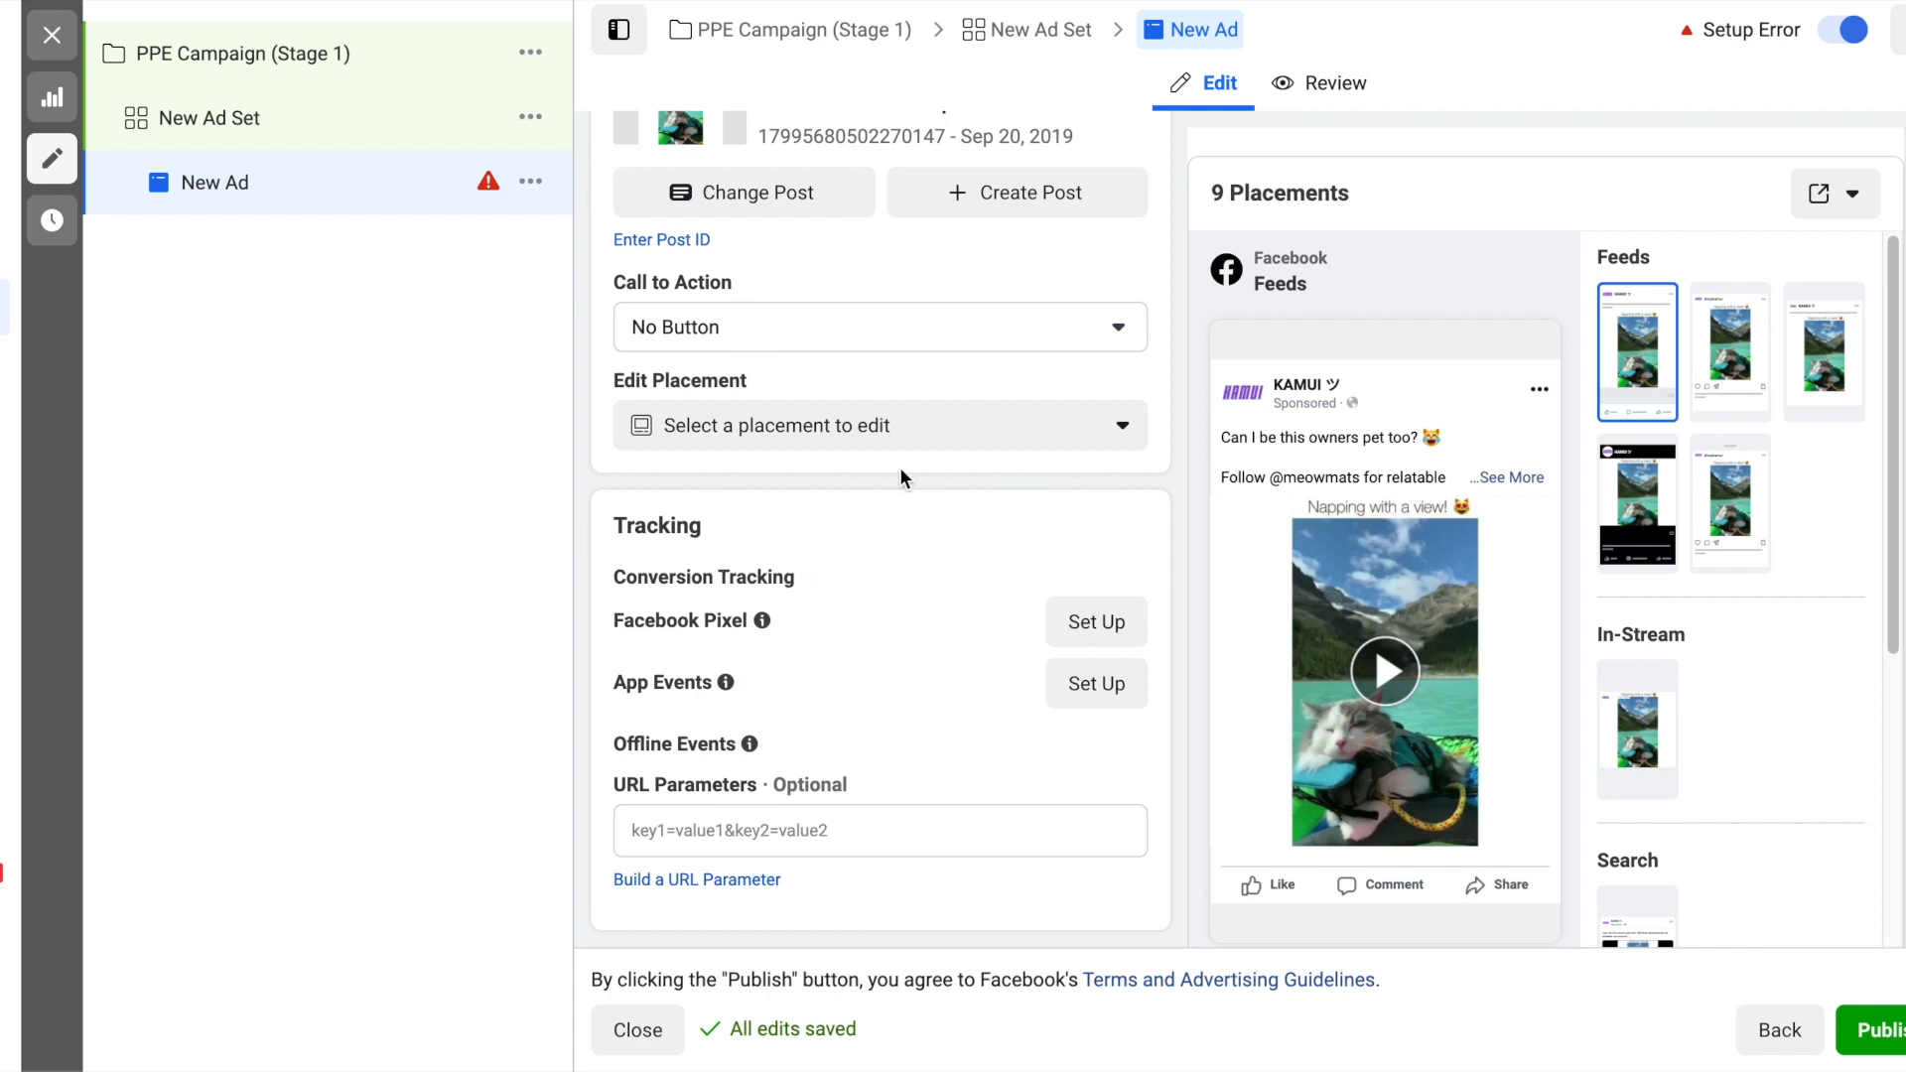
pyautogui.scroll(8, 1171, 500)
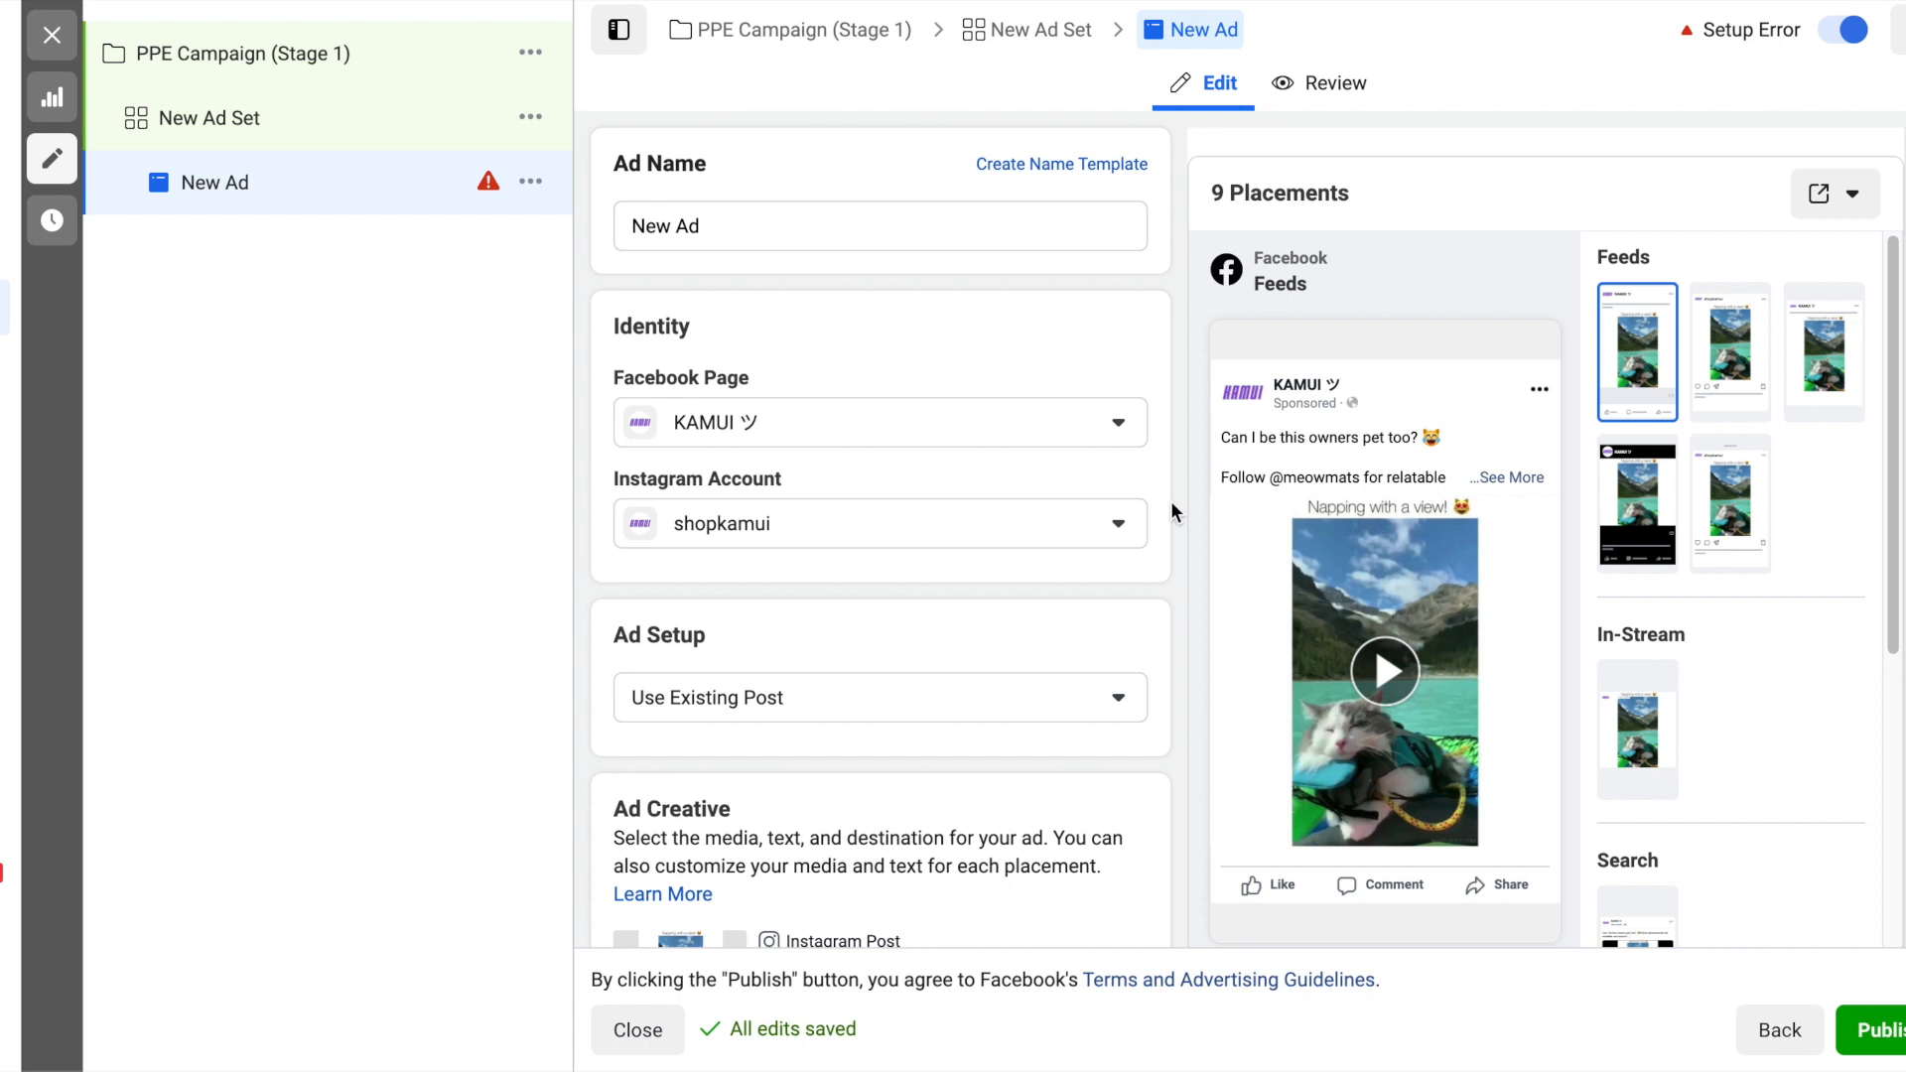
pyautogui.click(1034, 225)
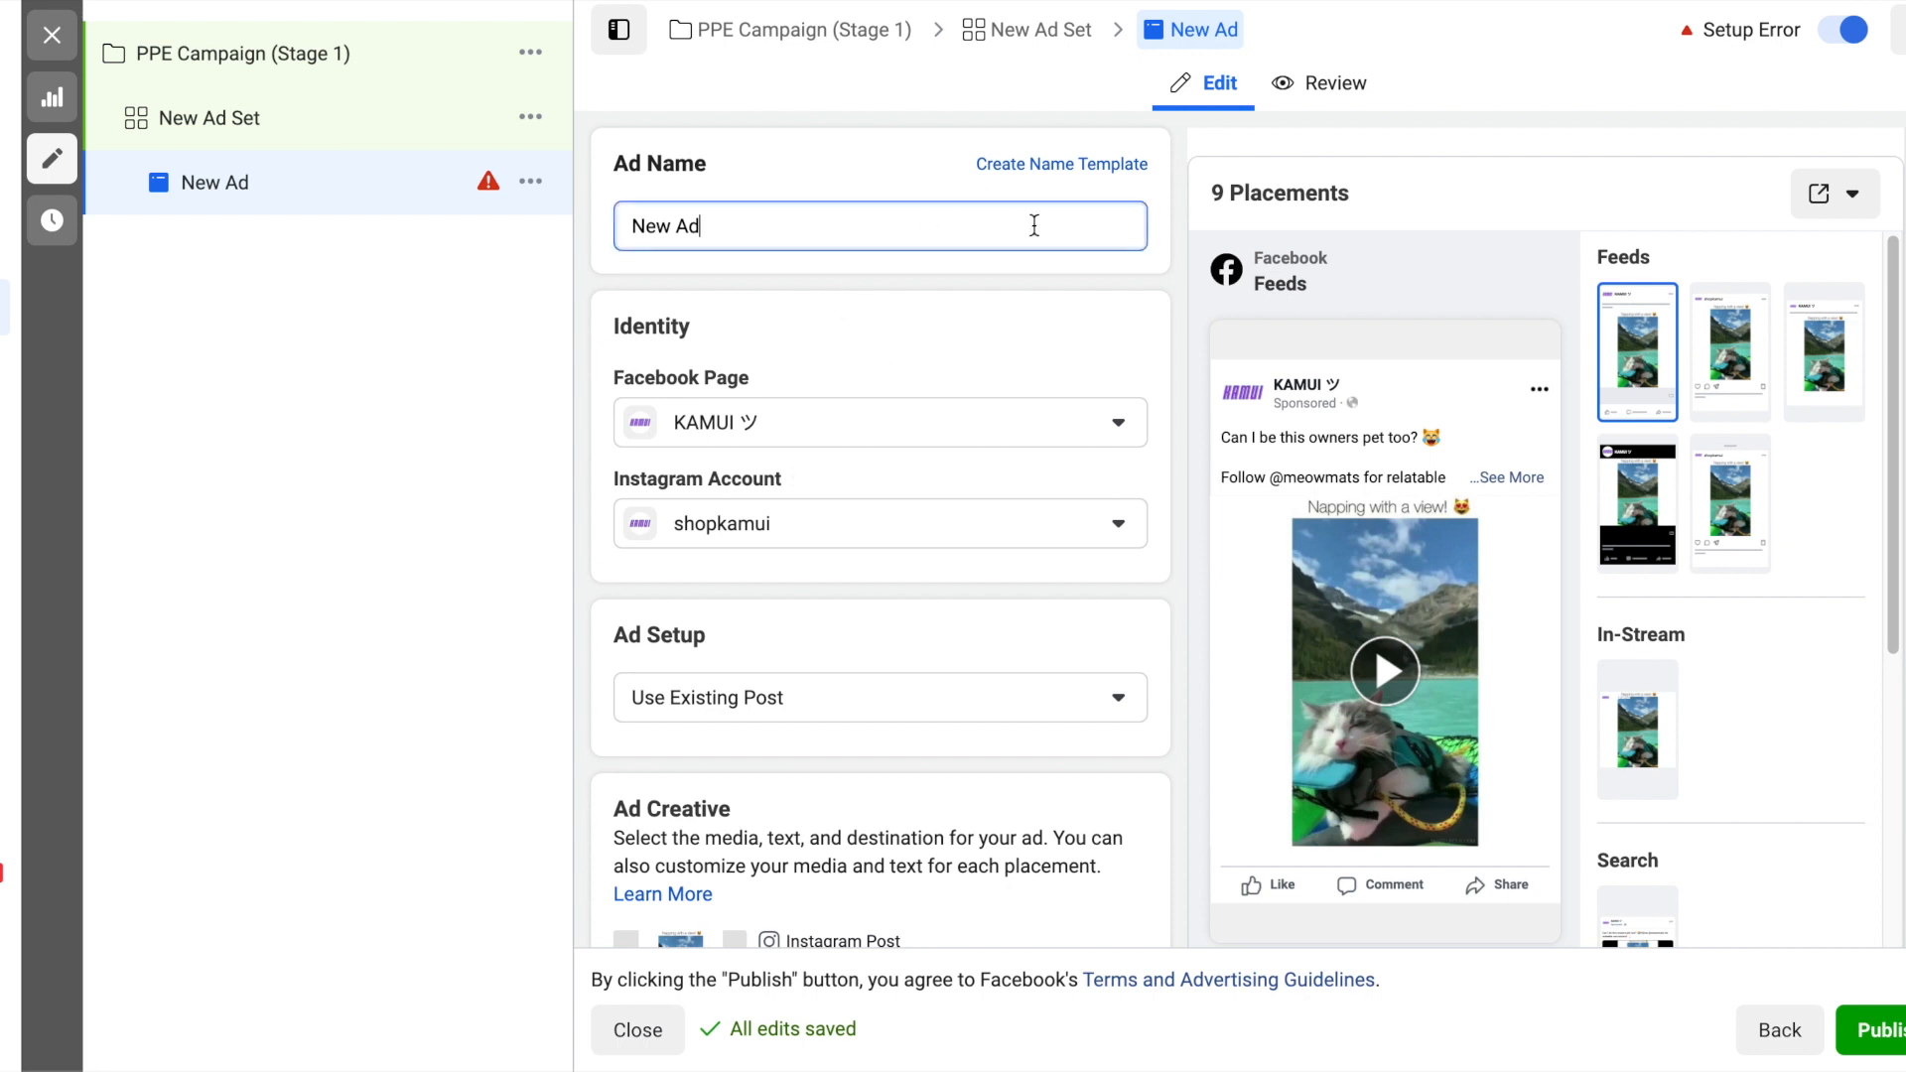
pyautogui.hotkey('ctrl', 'a')
pyautogui.press('BackSpace')
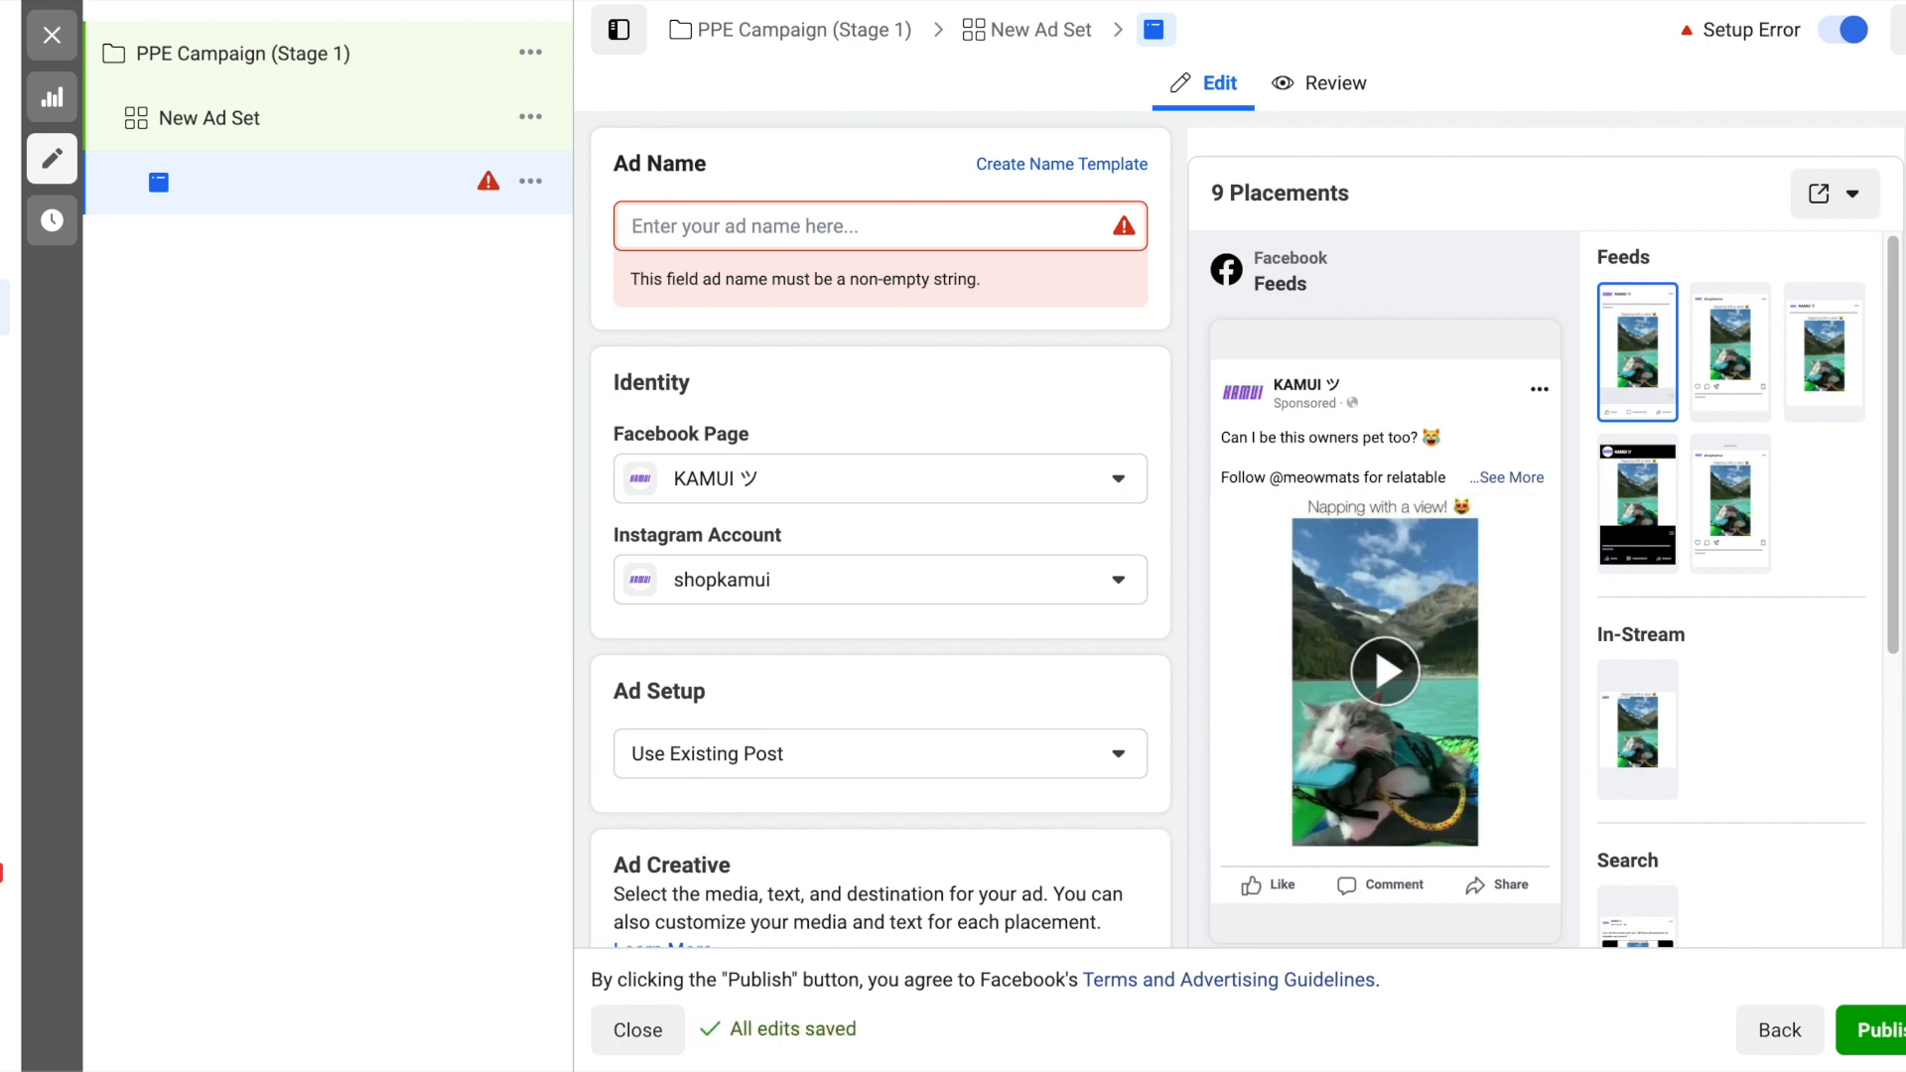
pyautogui.write('Game Highlight Nov')
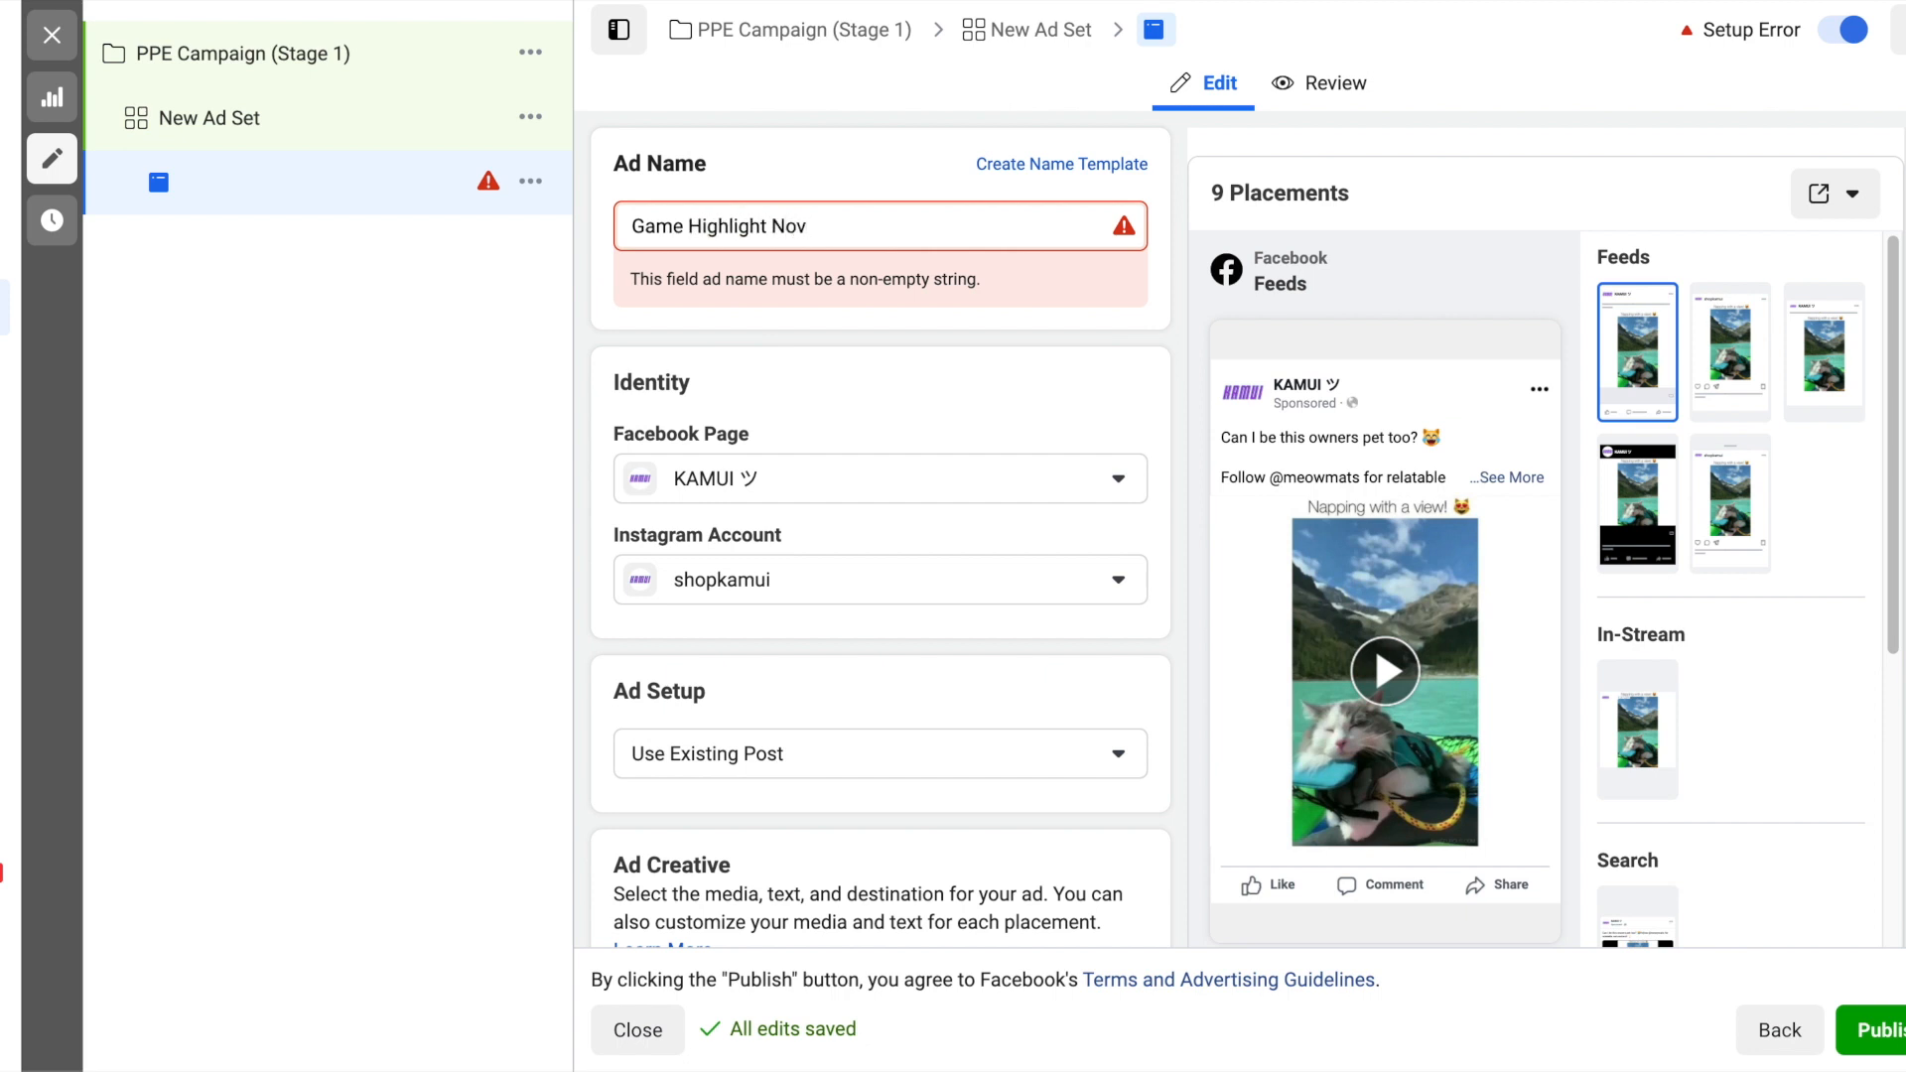
pyautogui.write(' 17,2020')
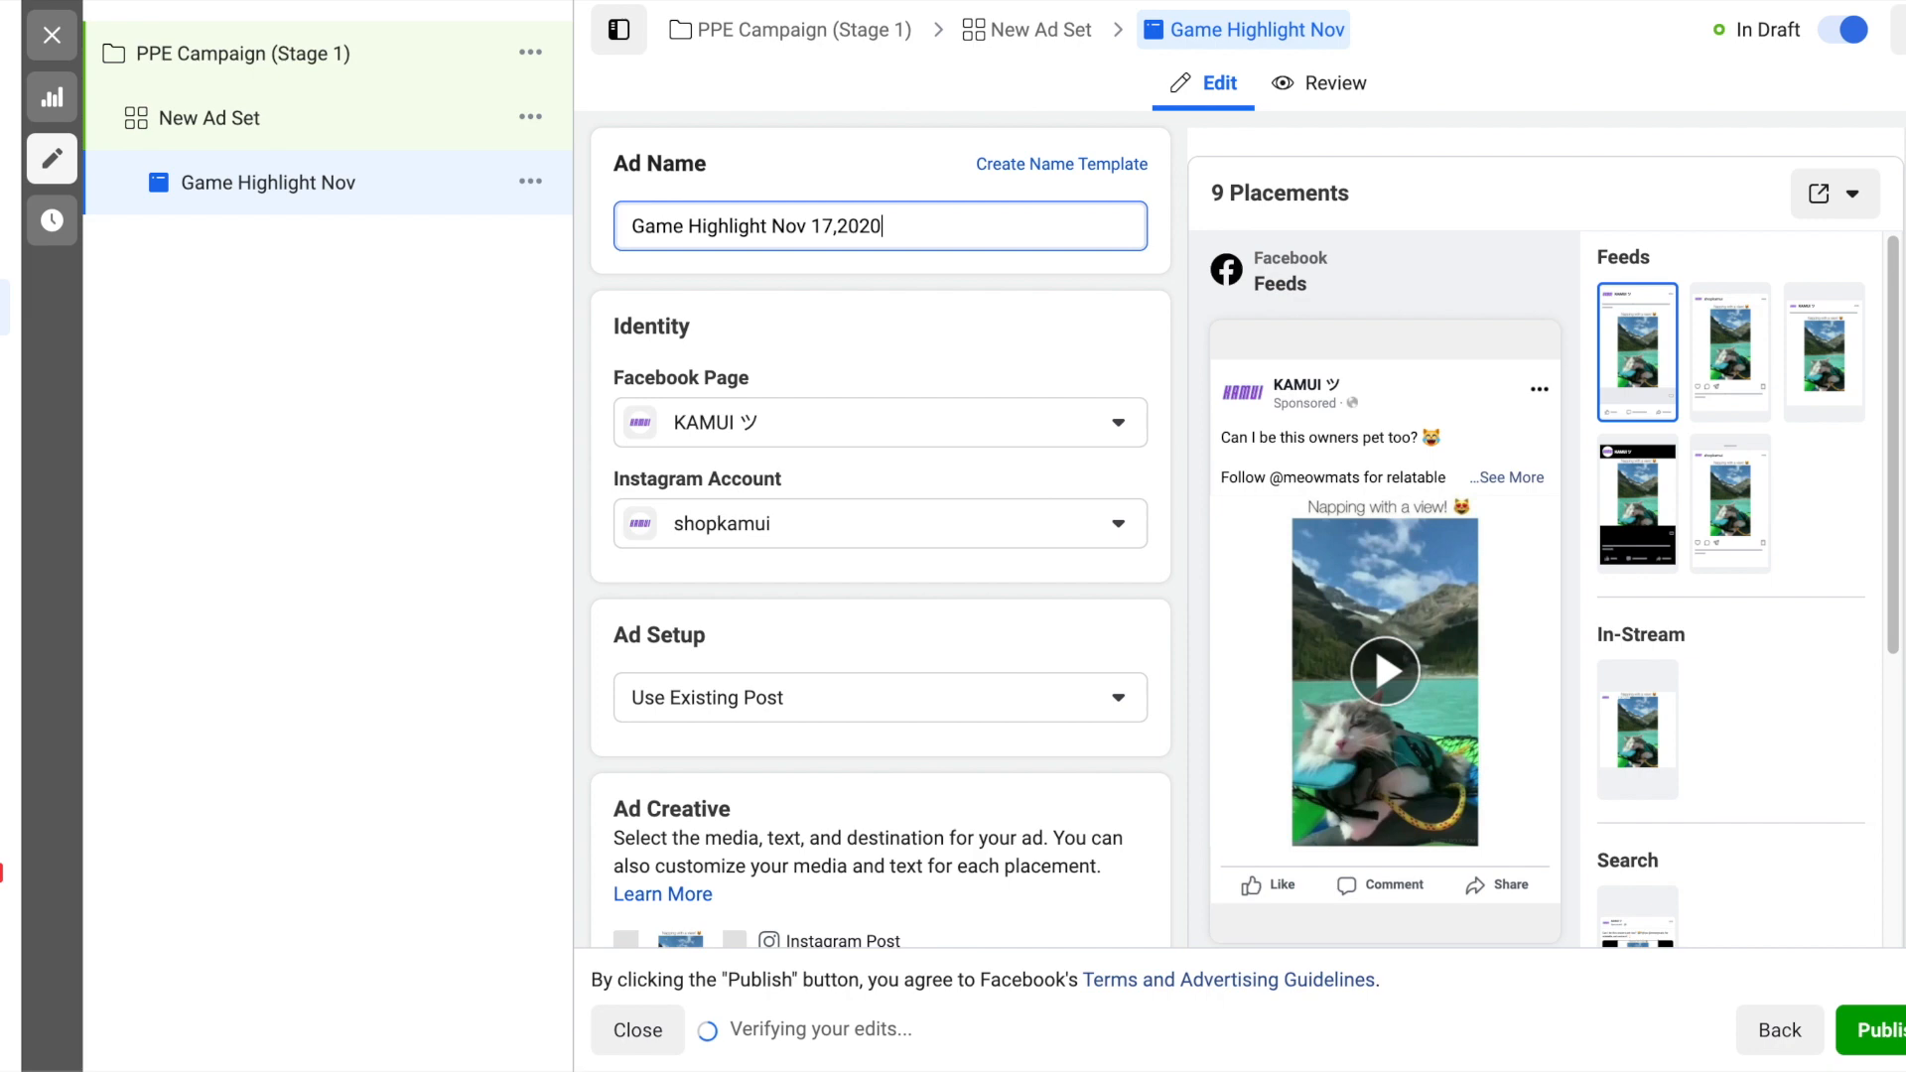
pyautogui.click(1169, 291)
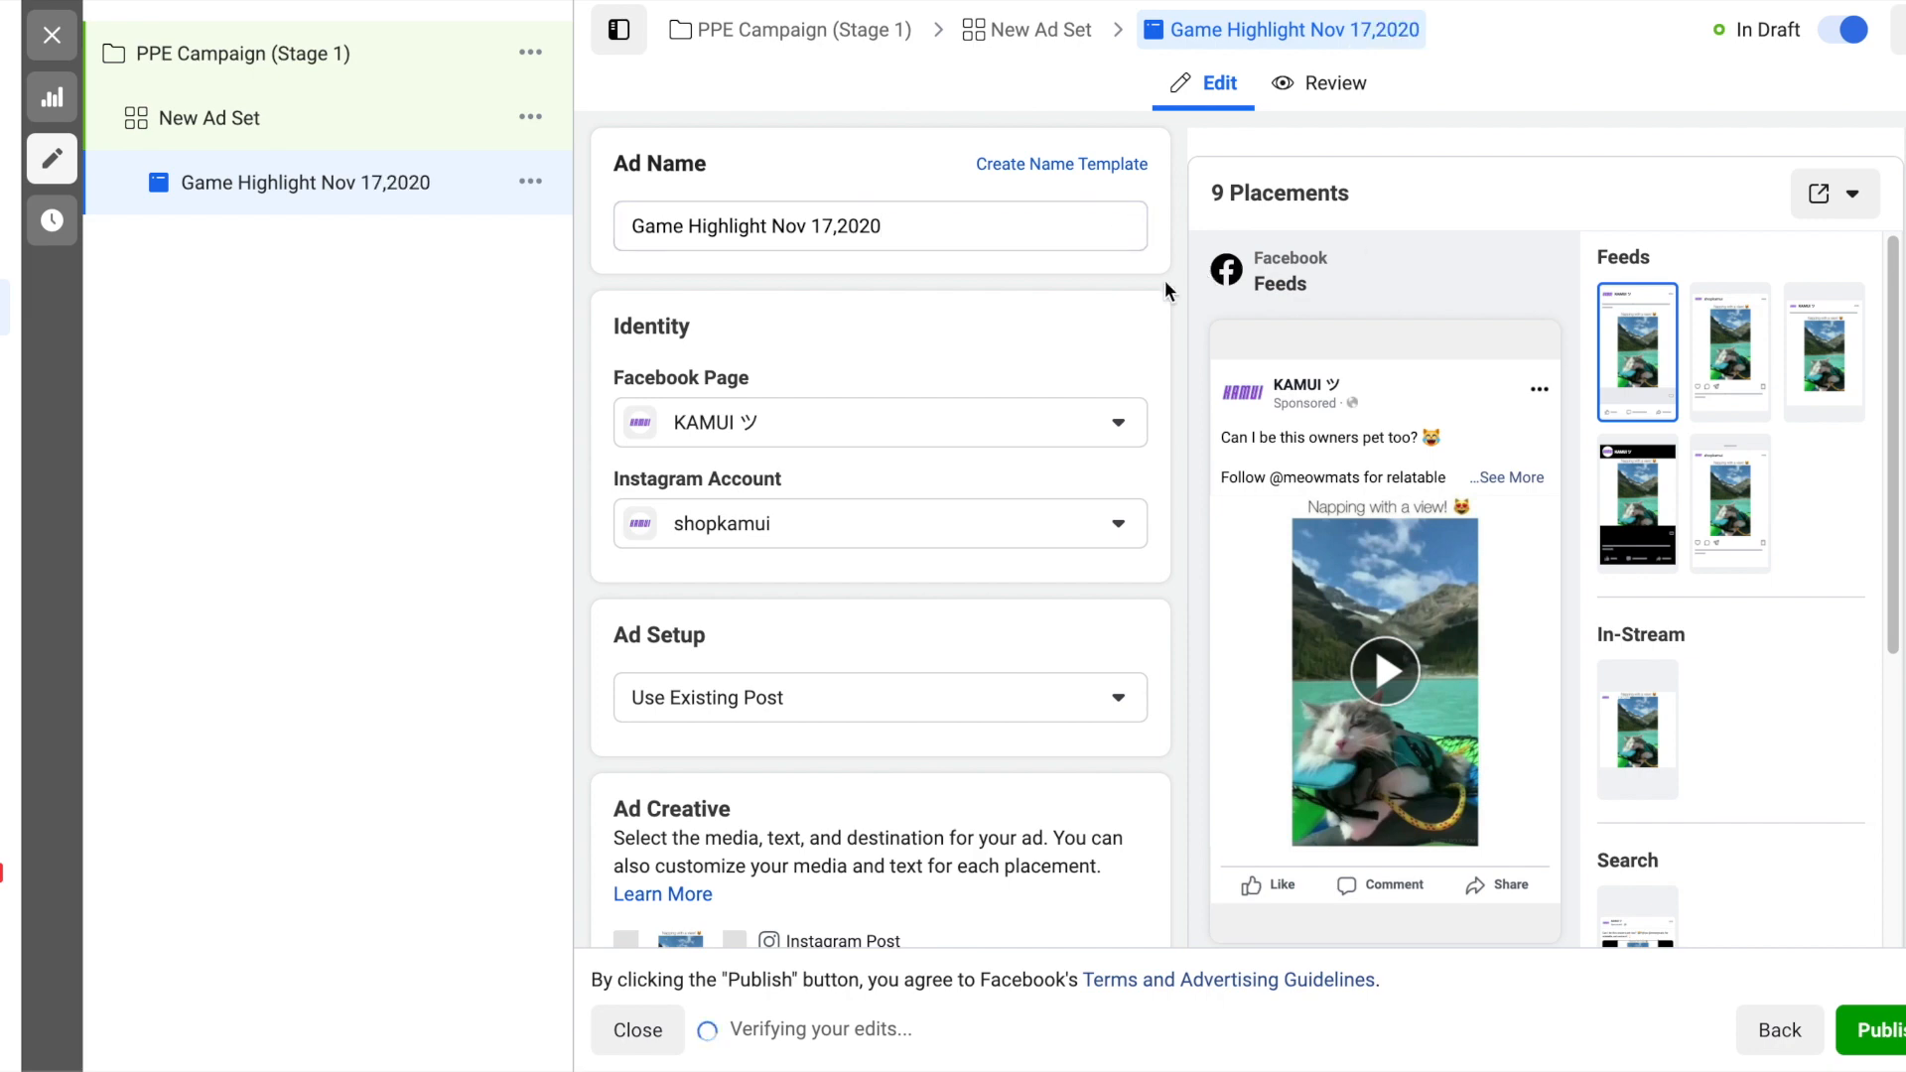
pyautogui.click(1880, 1047)
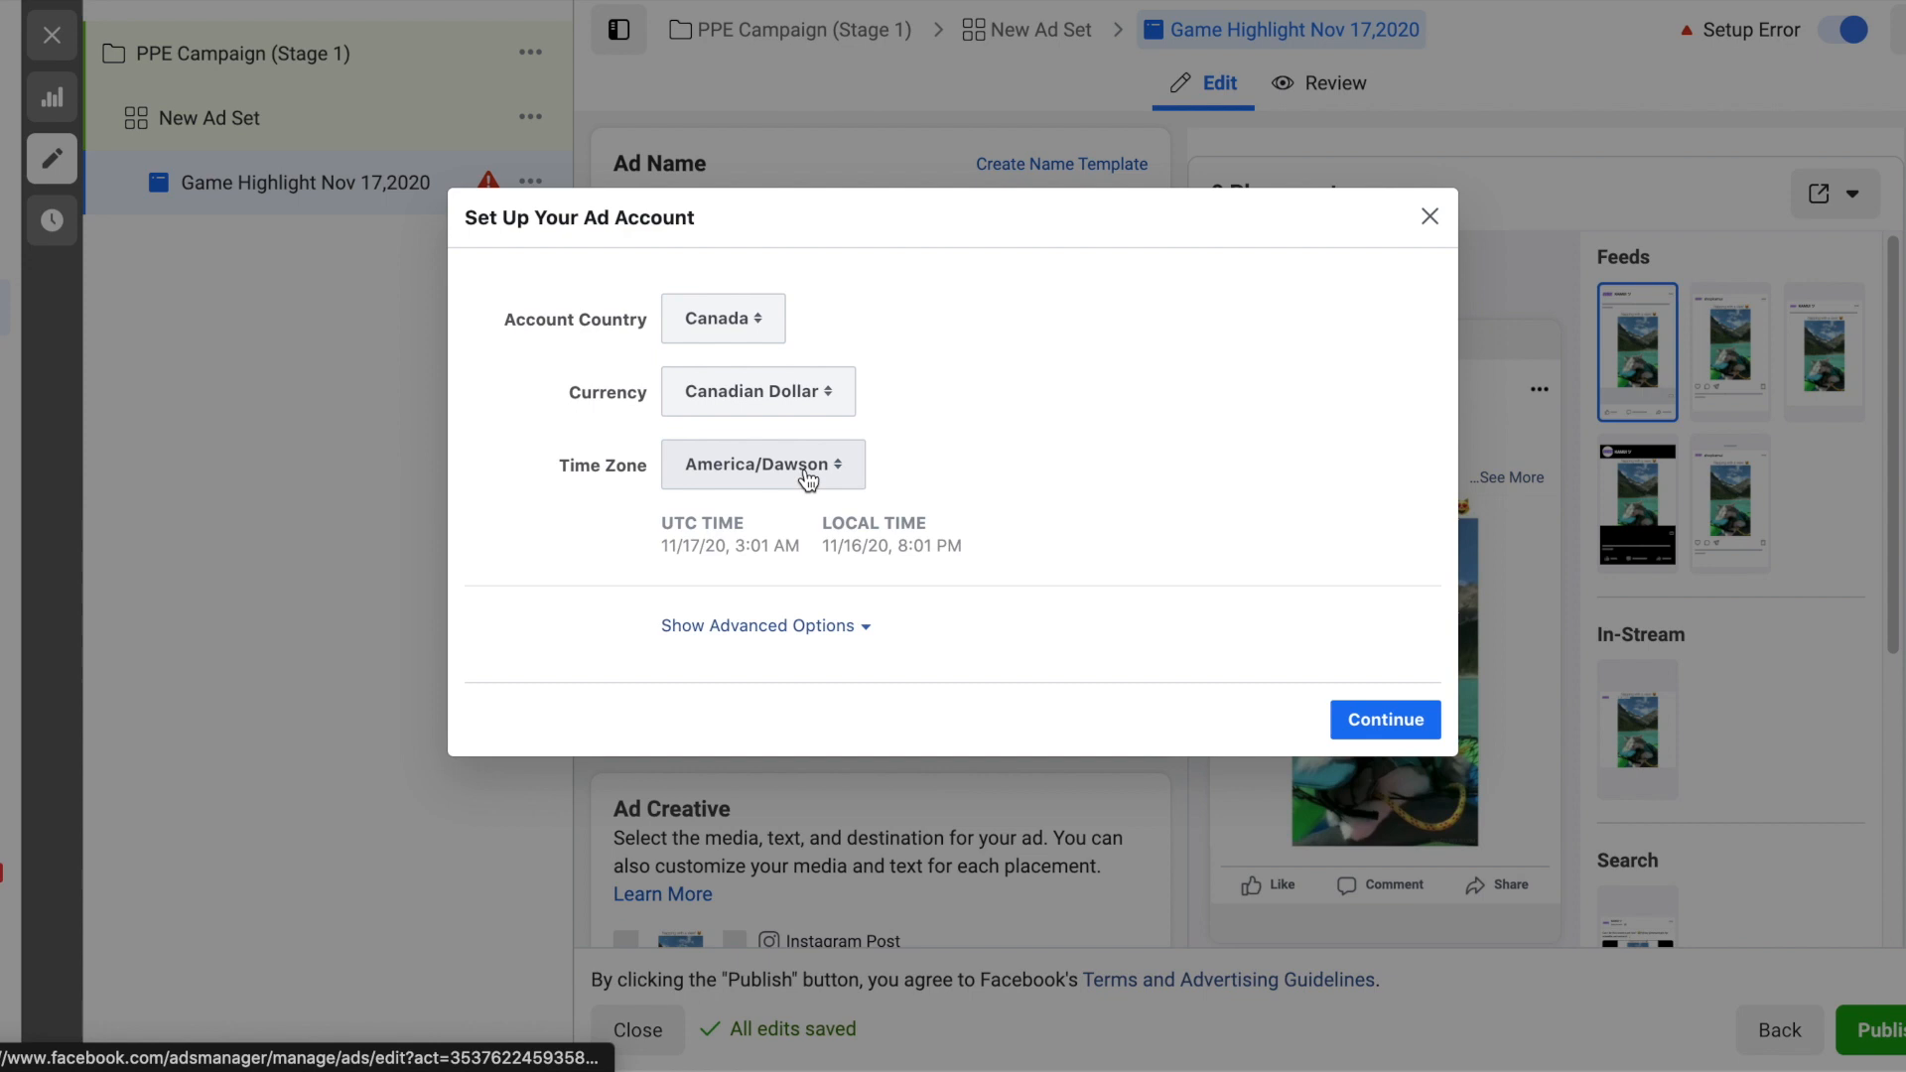
pyautogui.click(1430, 217)
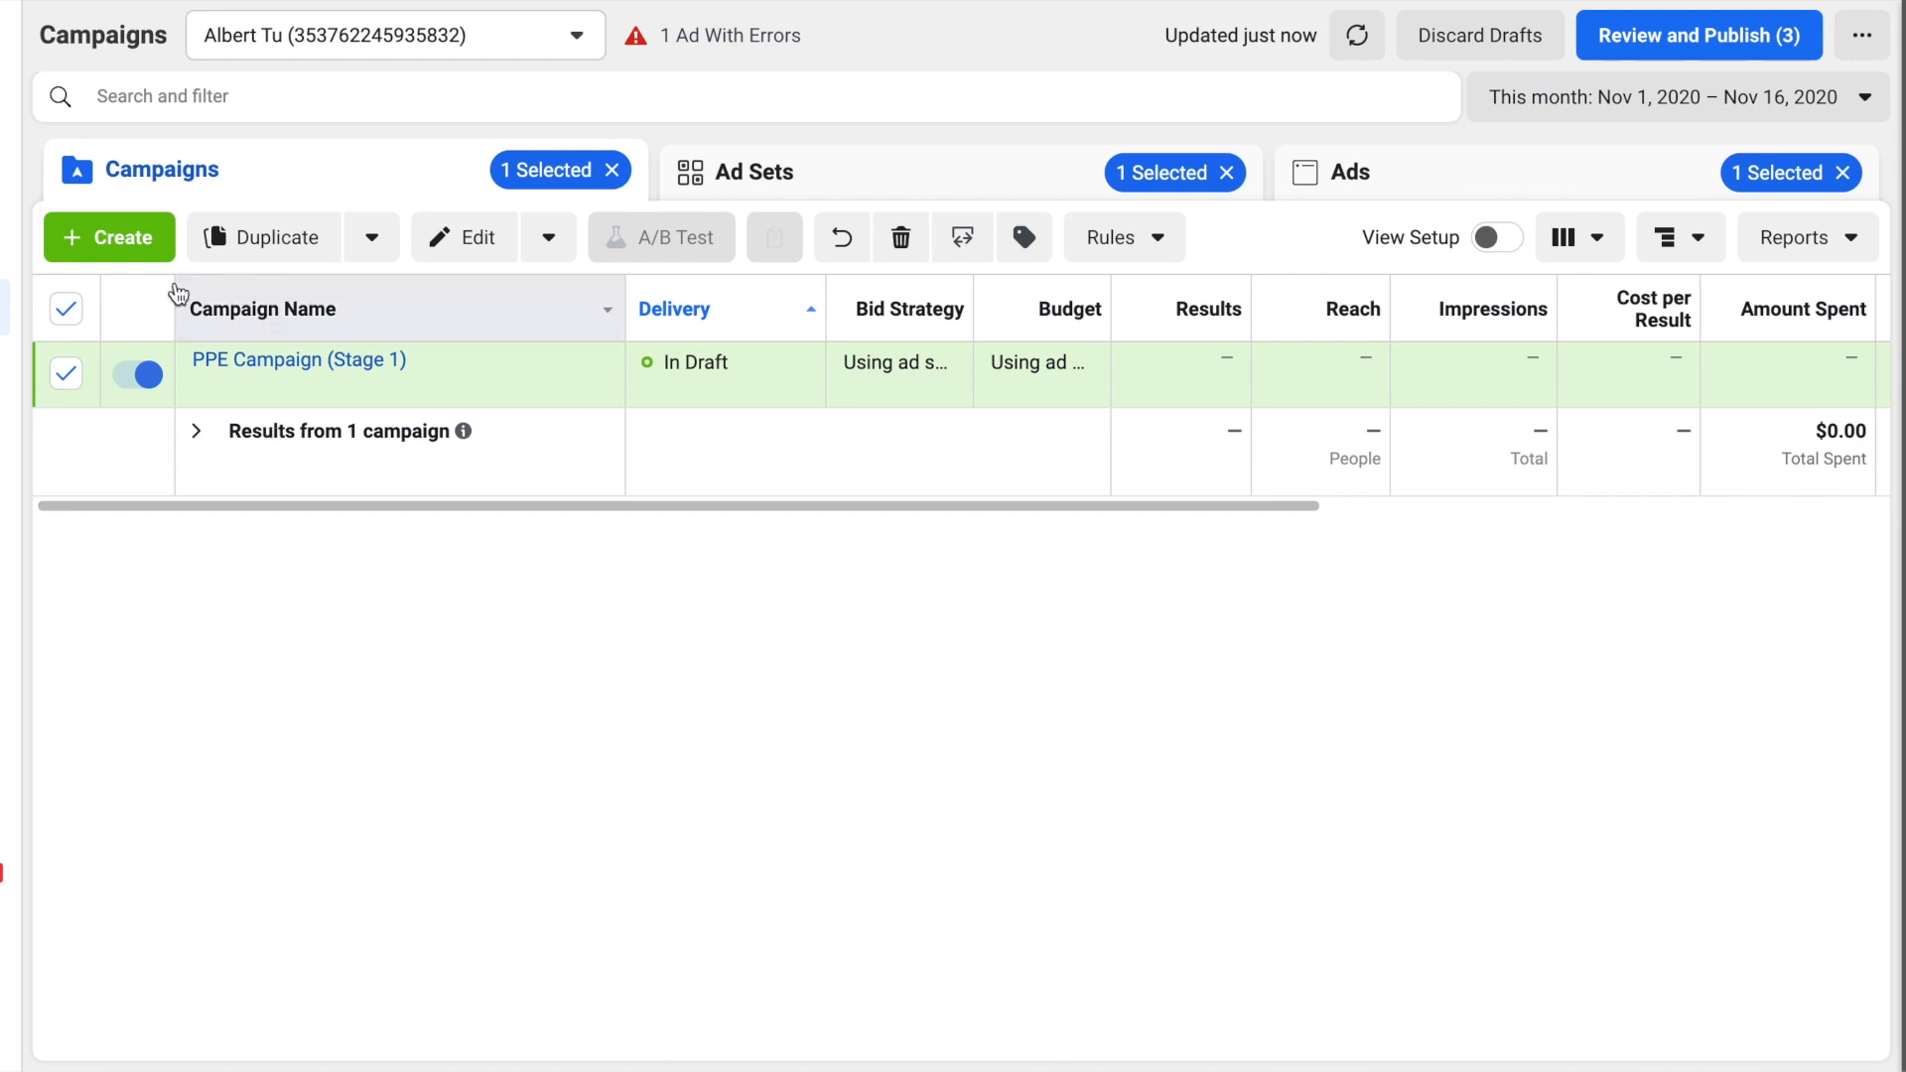
# - Deselect the PPE Campaign (Stage 1) and create a new campaign with the Reach objective
pyautogui.click(67, 312)
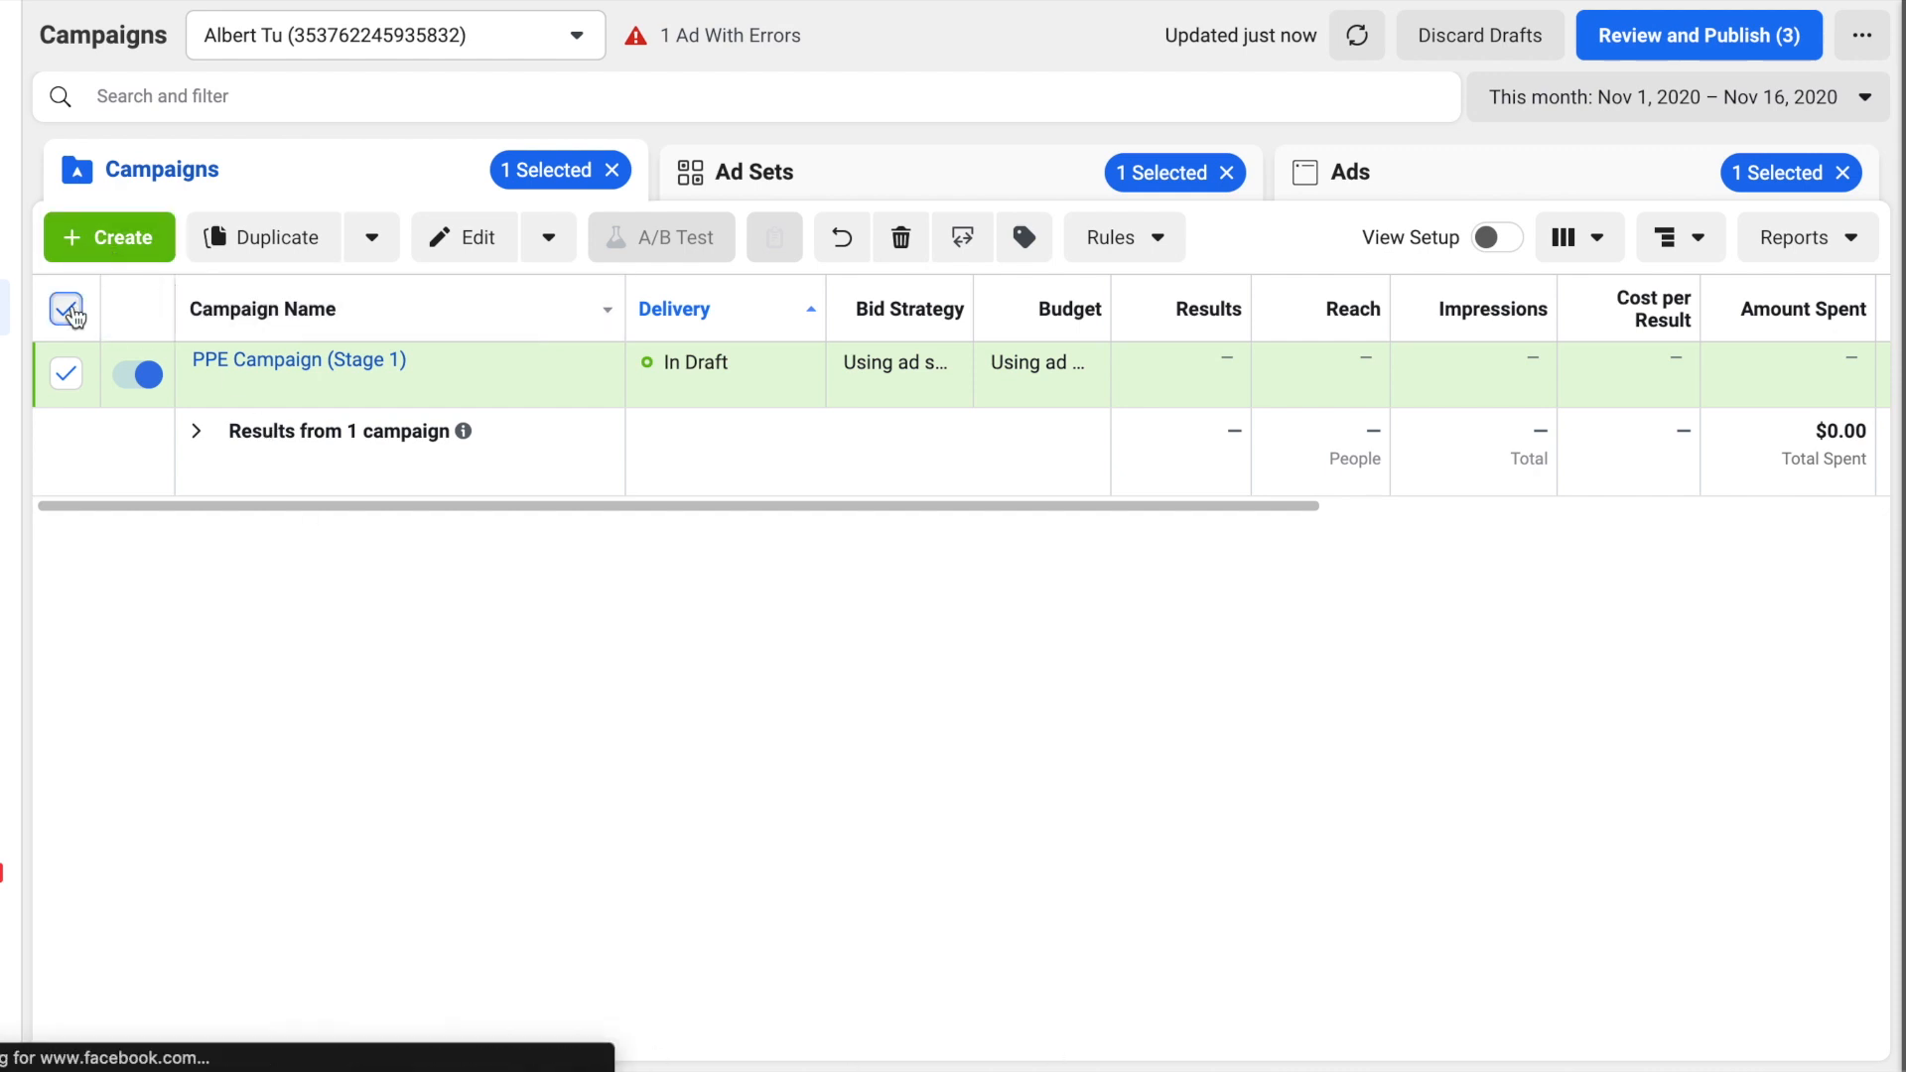
pyautogui.click(89, 228)
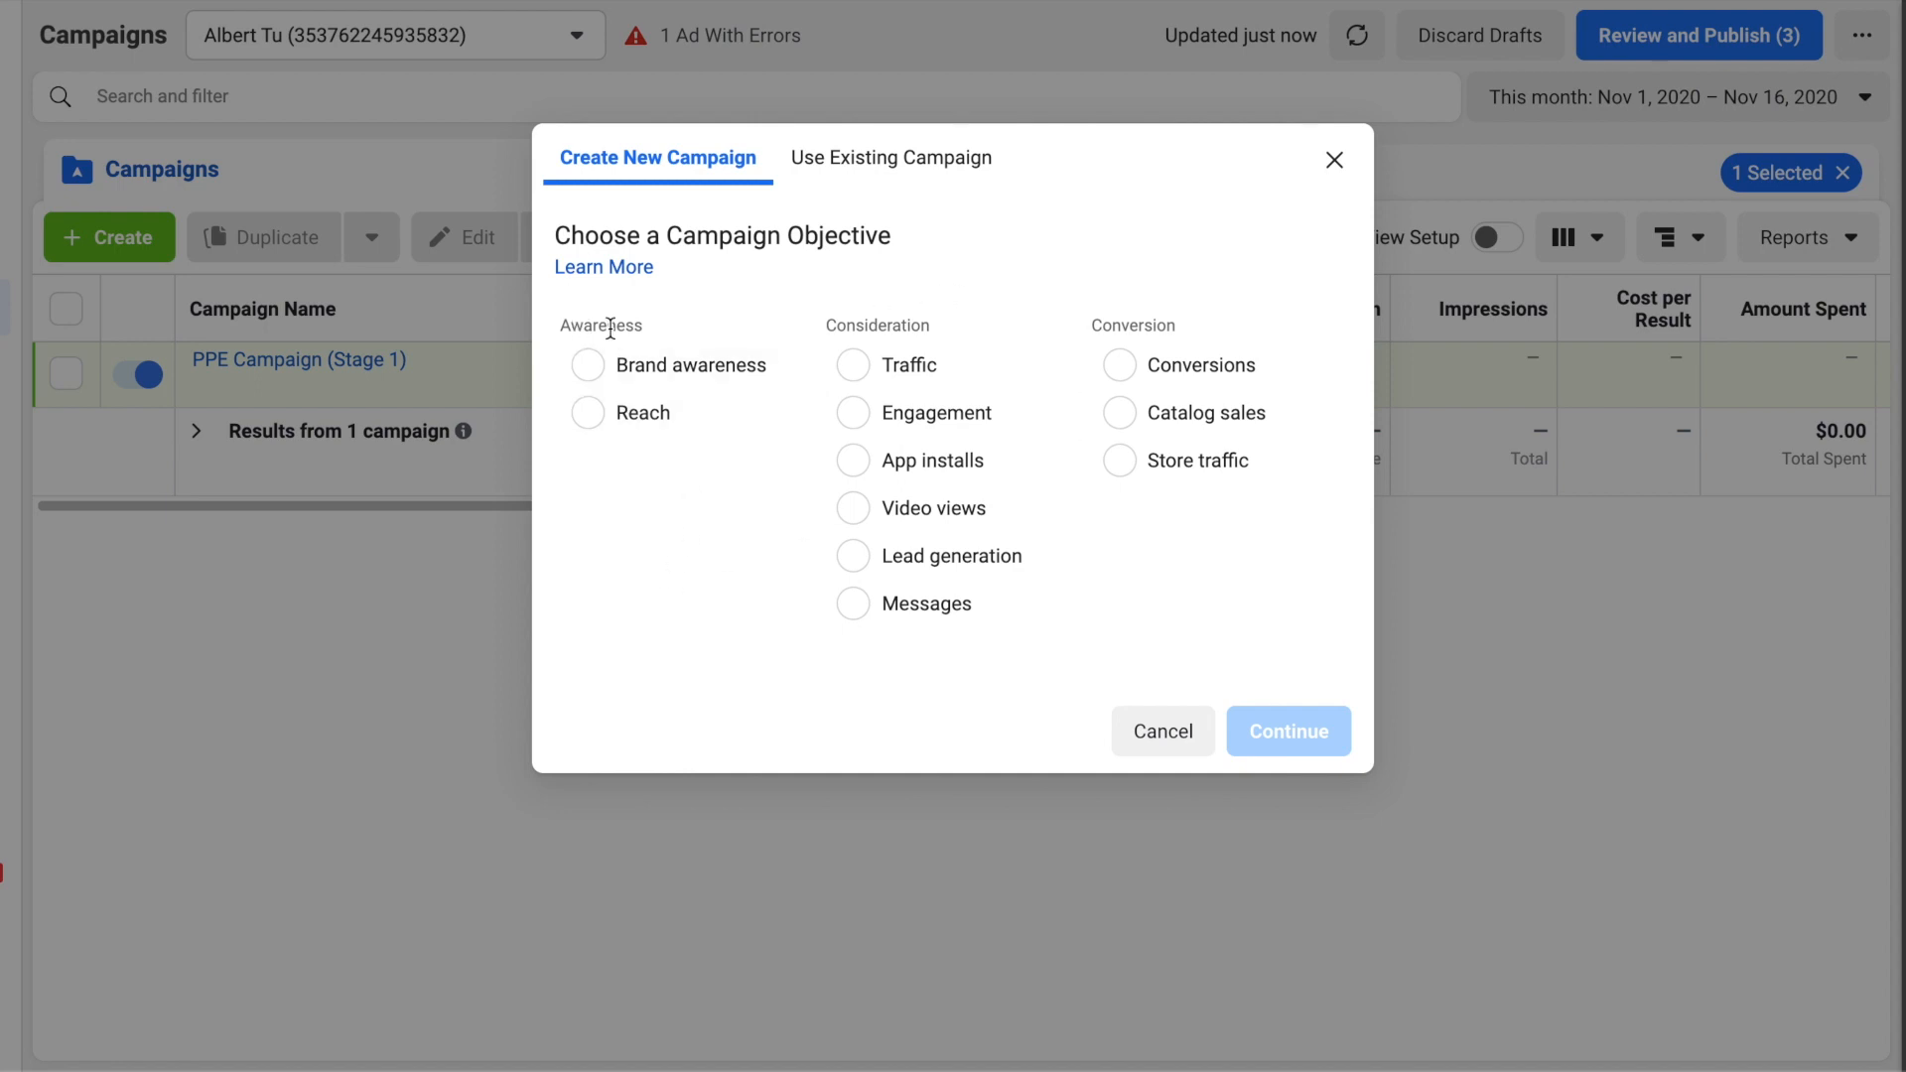
pyautogui.click(644, 427)
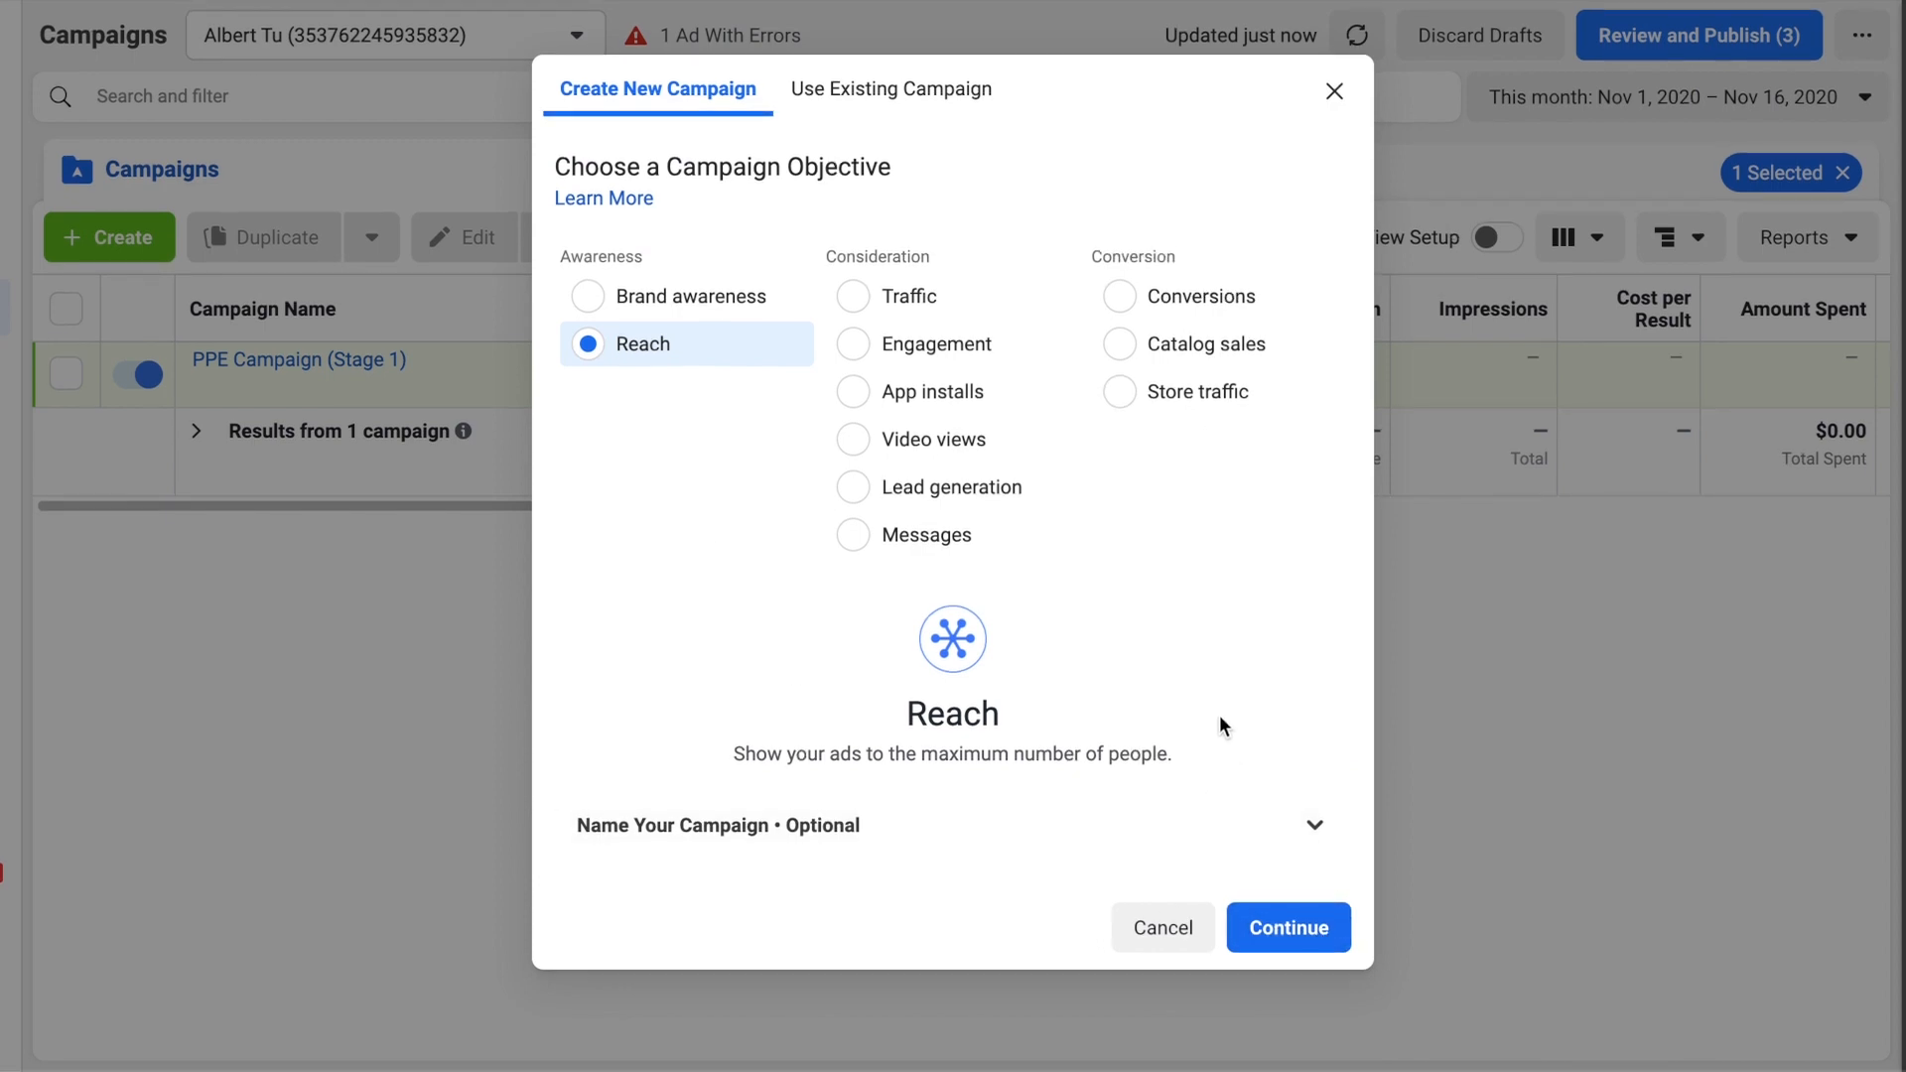
pyautogui.click(1280, 925)
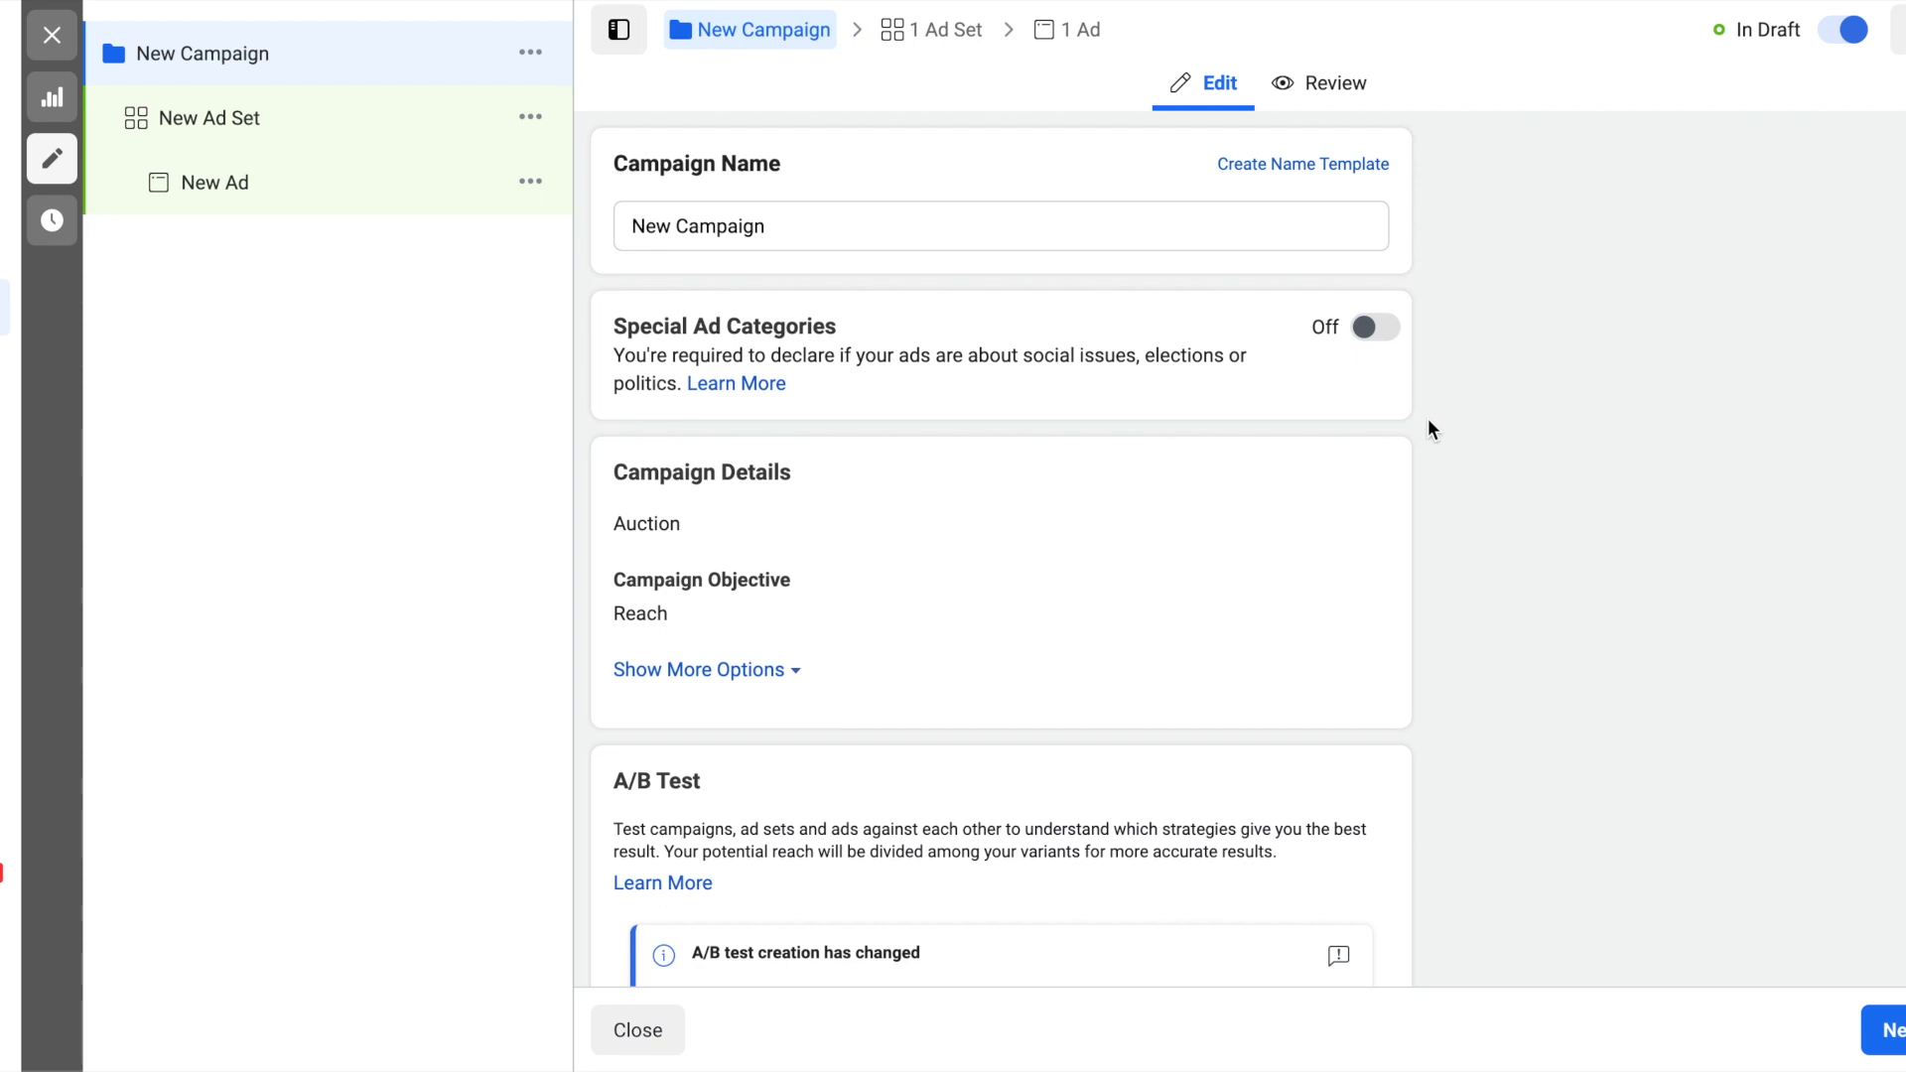
# - Name the new campaign "Retargeting Campaign (Stage 2)" and continue to its ad set
pyautogui.click(1182, 225)
pyautogui.hotkey('ctrl', 'a')
pyautogui.write('Retargetin')
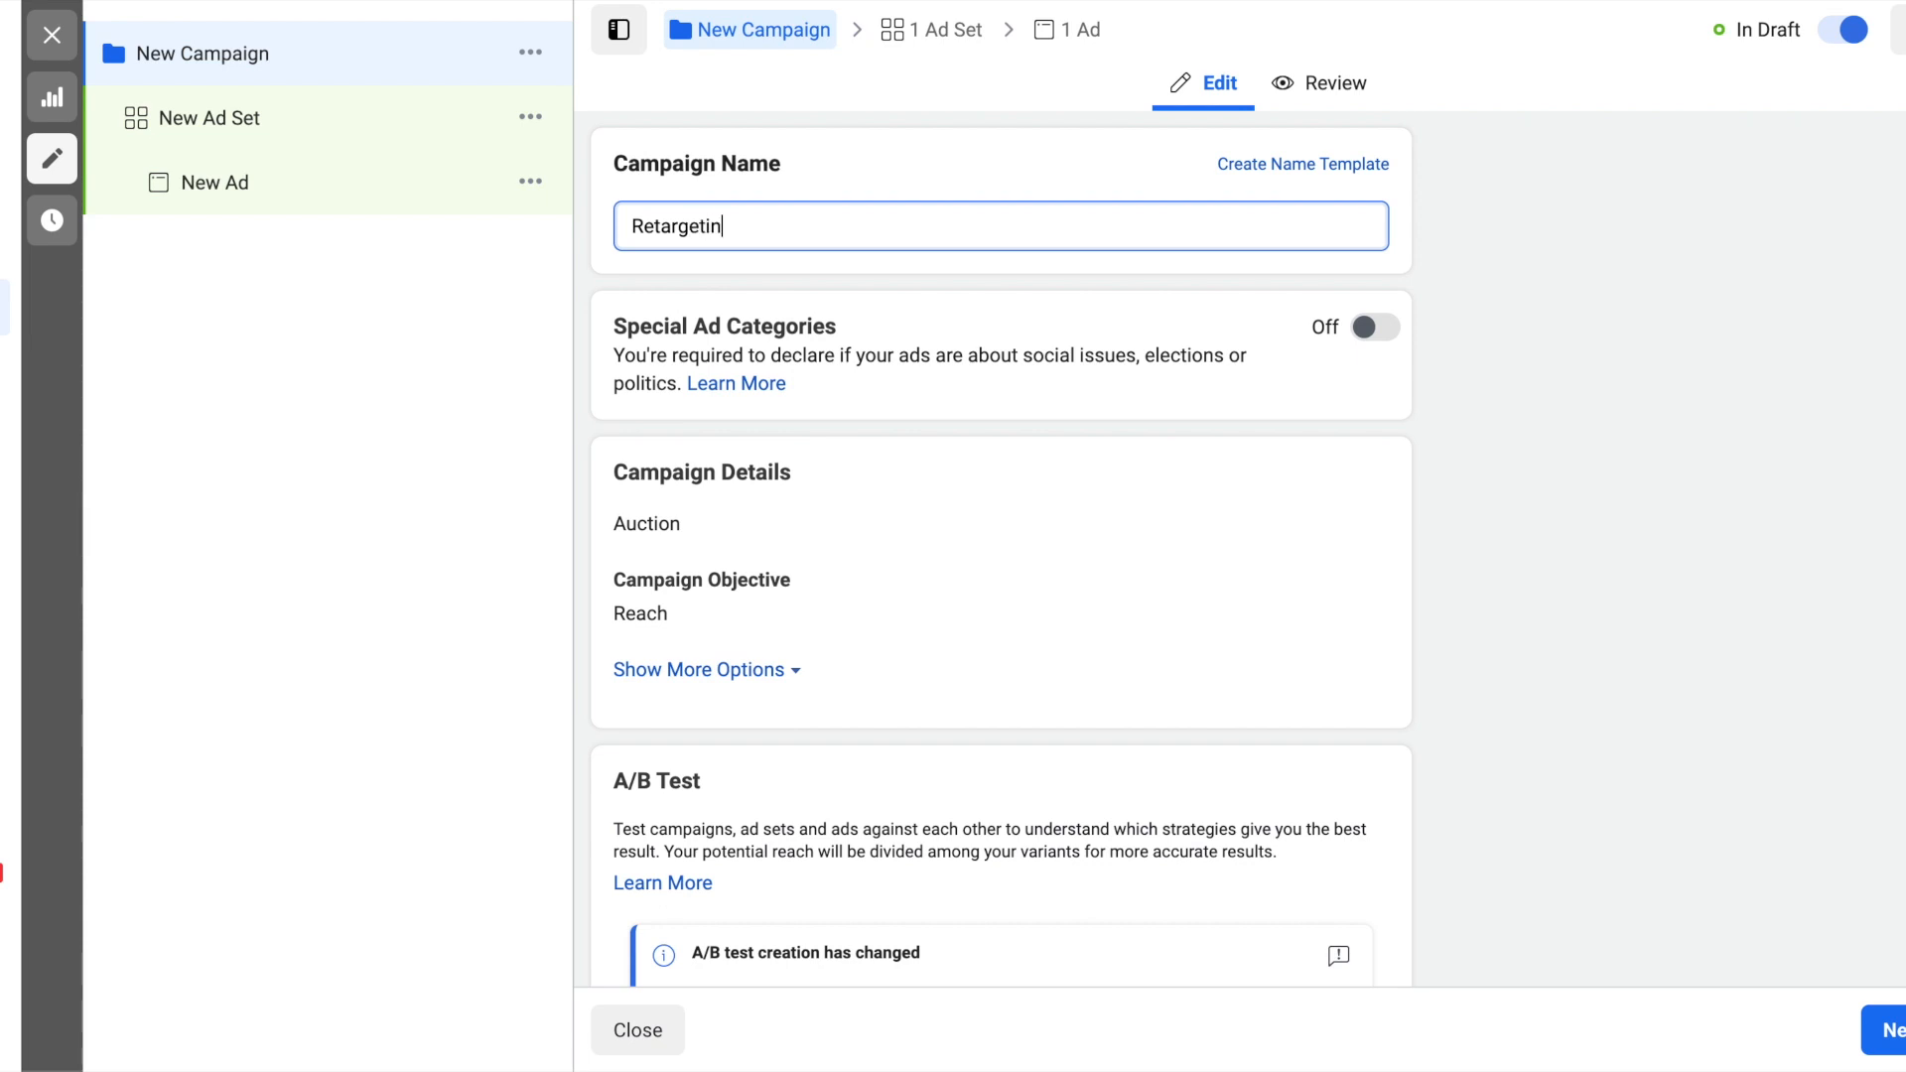
pyautogui.write('g Campaign (Stage 2)')
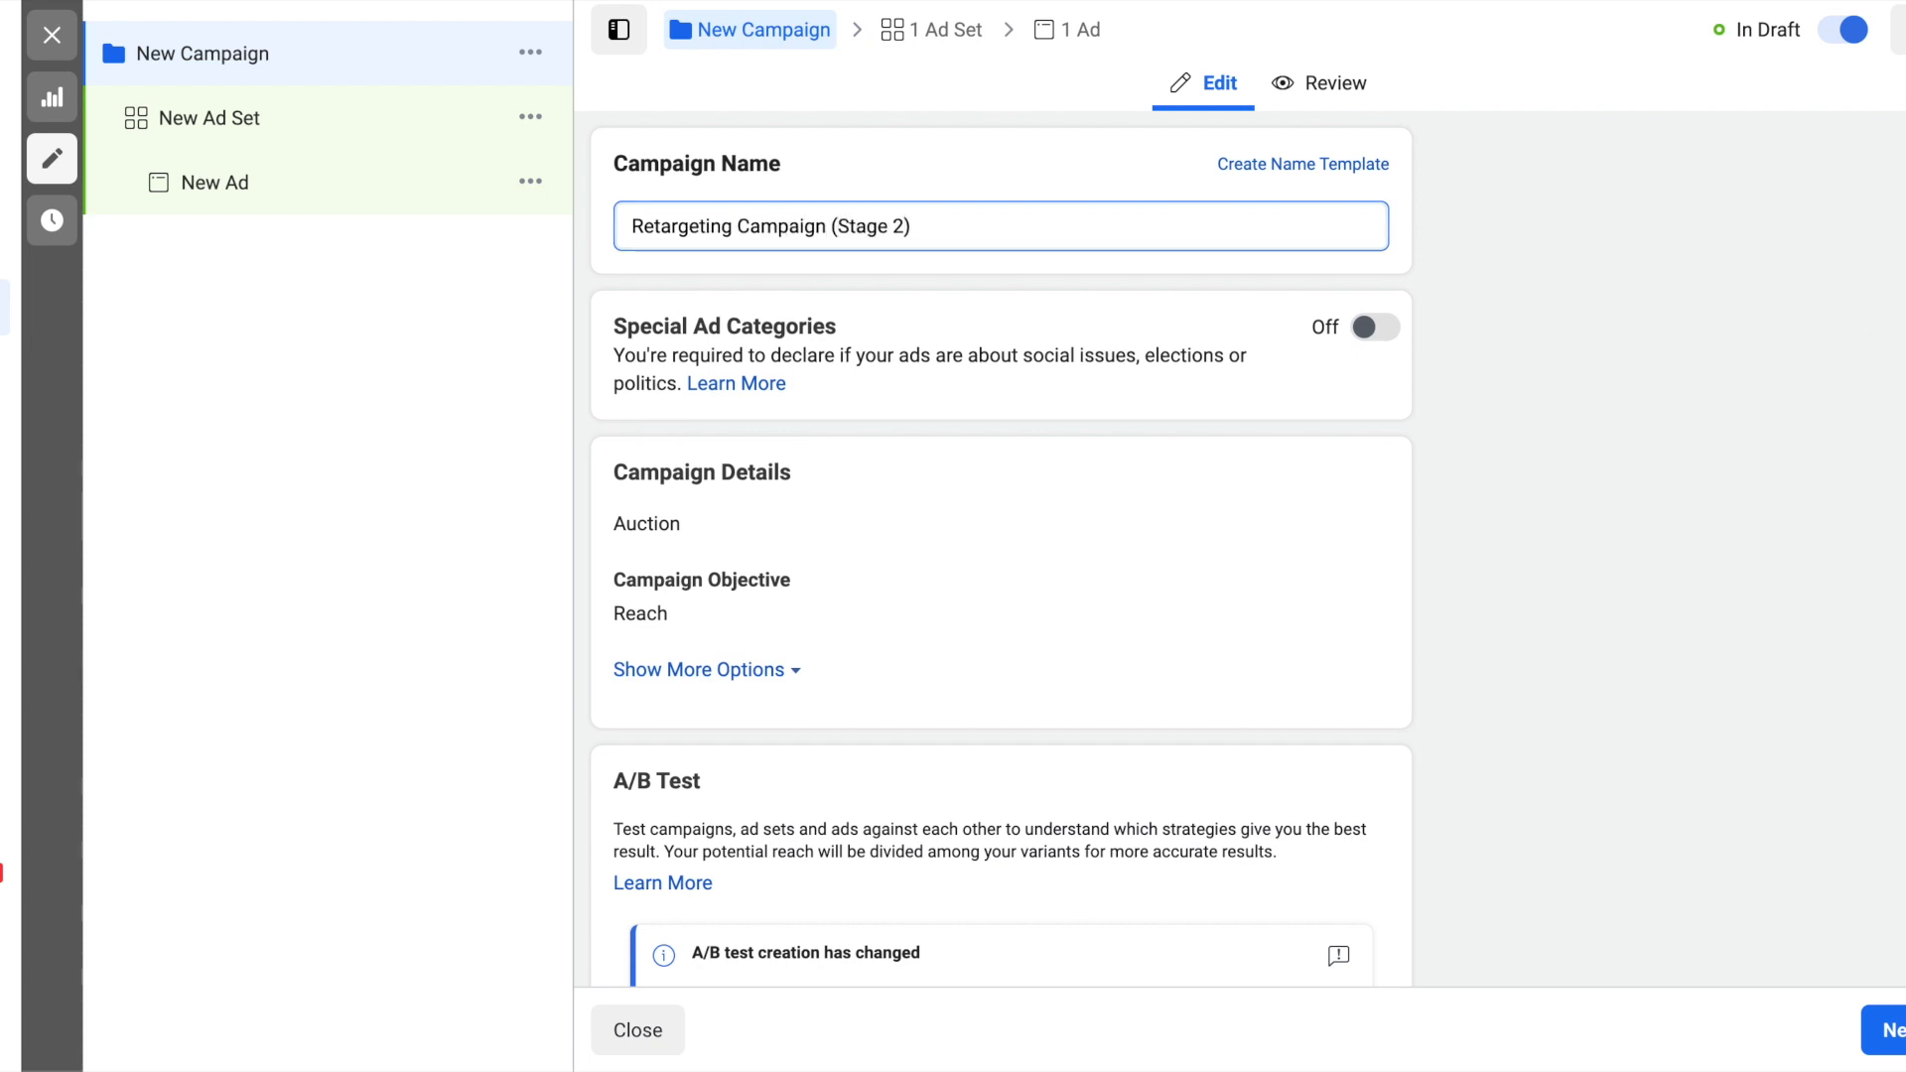
pyautogui.click(1765, 434)
pyautogui.scroll(-4, 1765, 434)
pyautogui.click(1886, 1033)
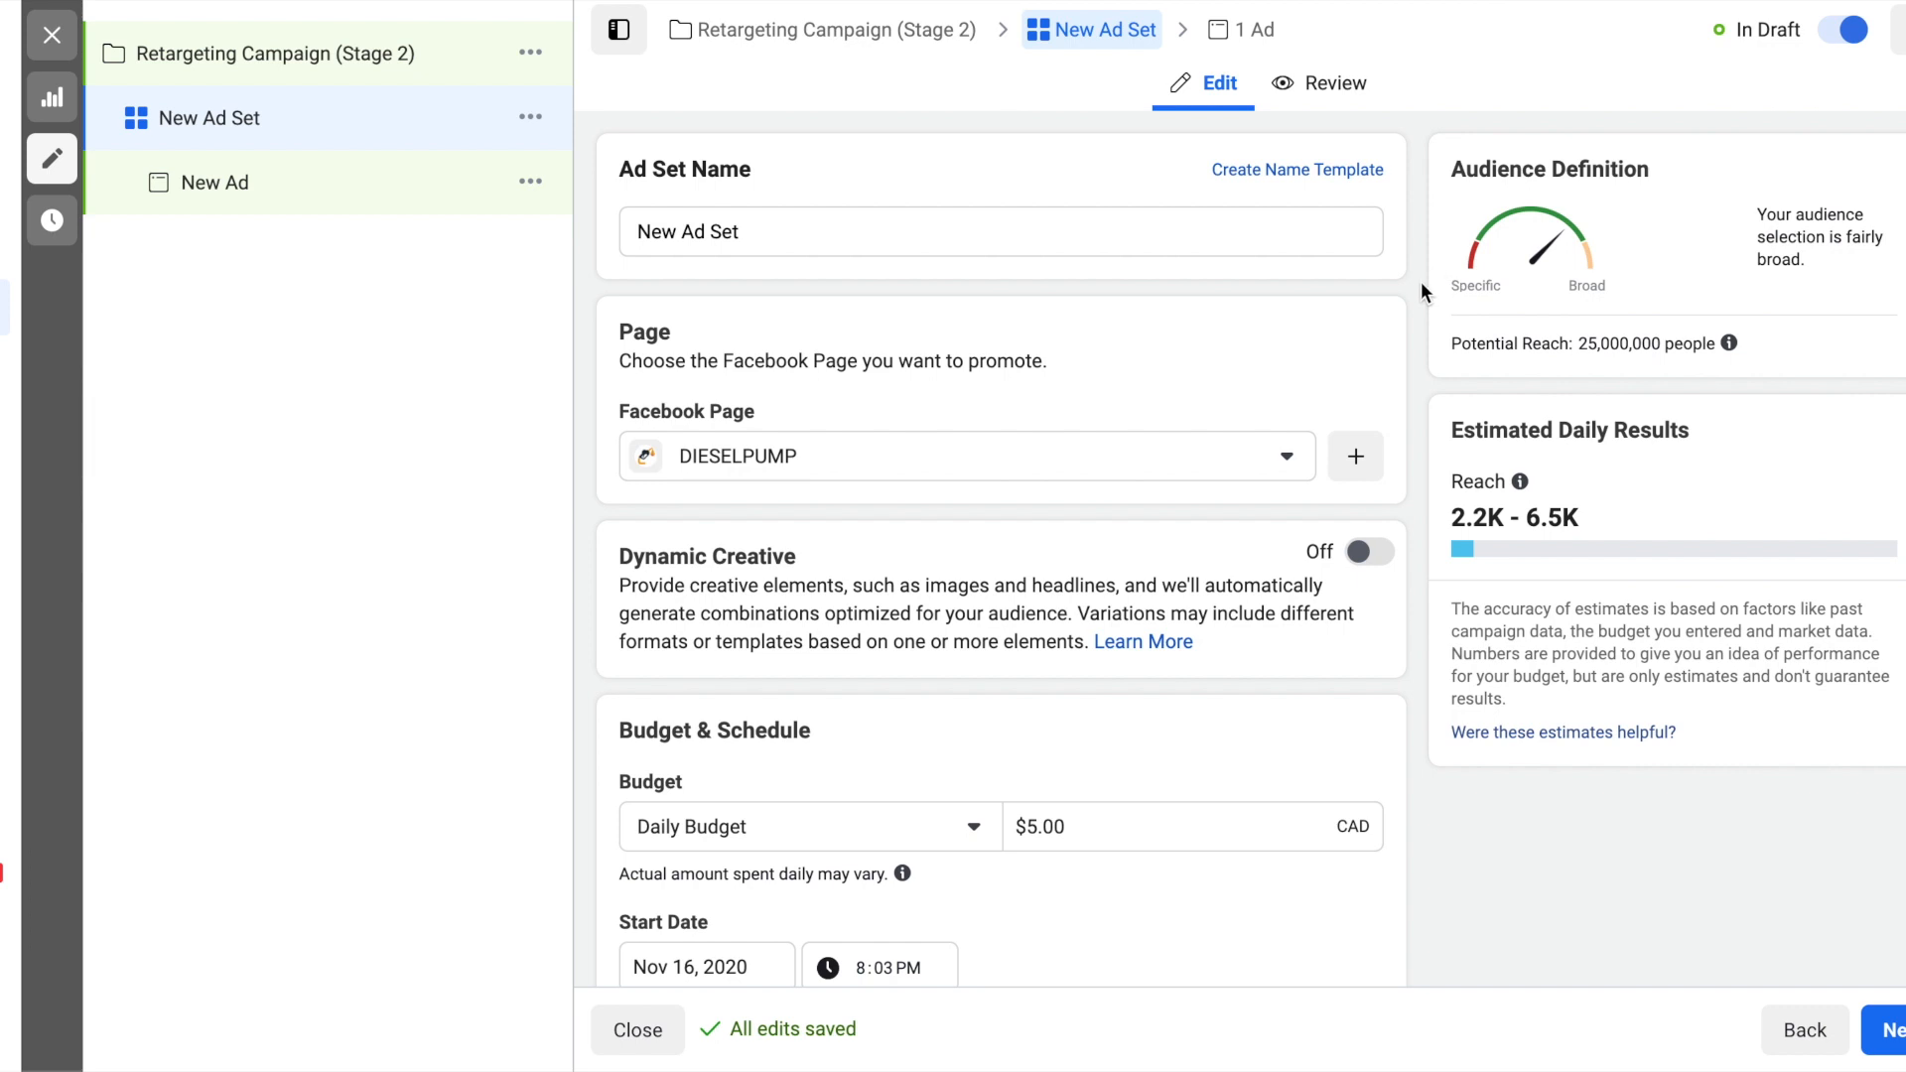
# - Set the retargeting ad set's daily budget to $20.00 CAD
pyautogui.scroll(-4, 1421, 282)
pyautogui.scroll(-1, 1421, 282)
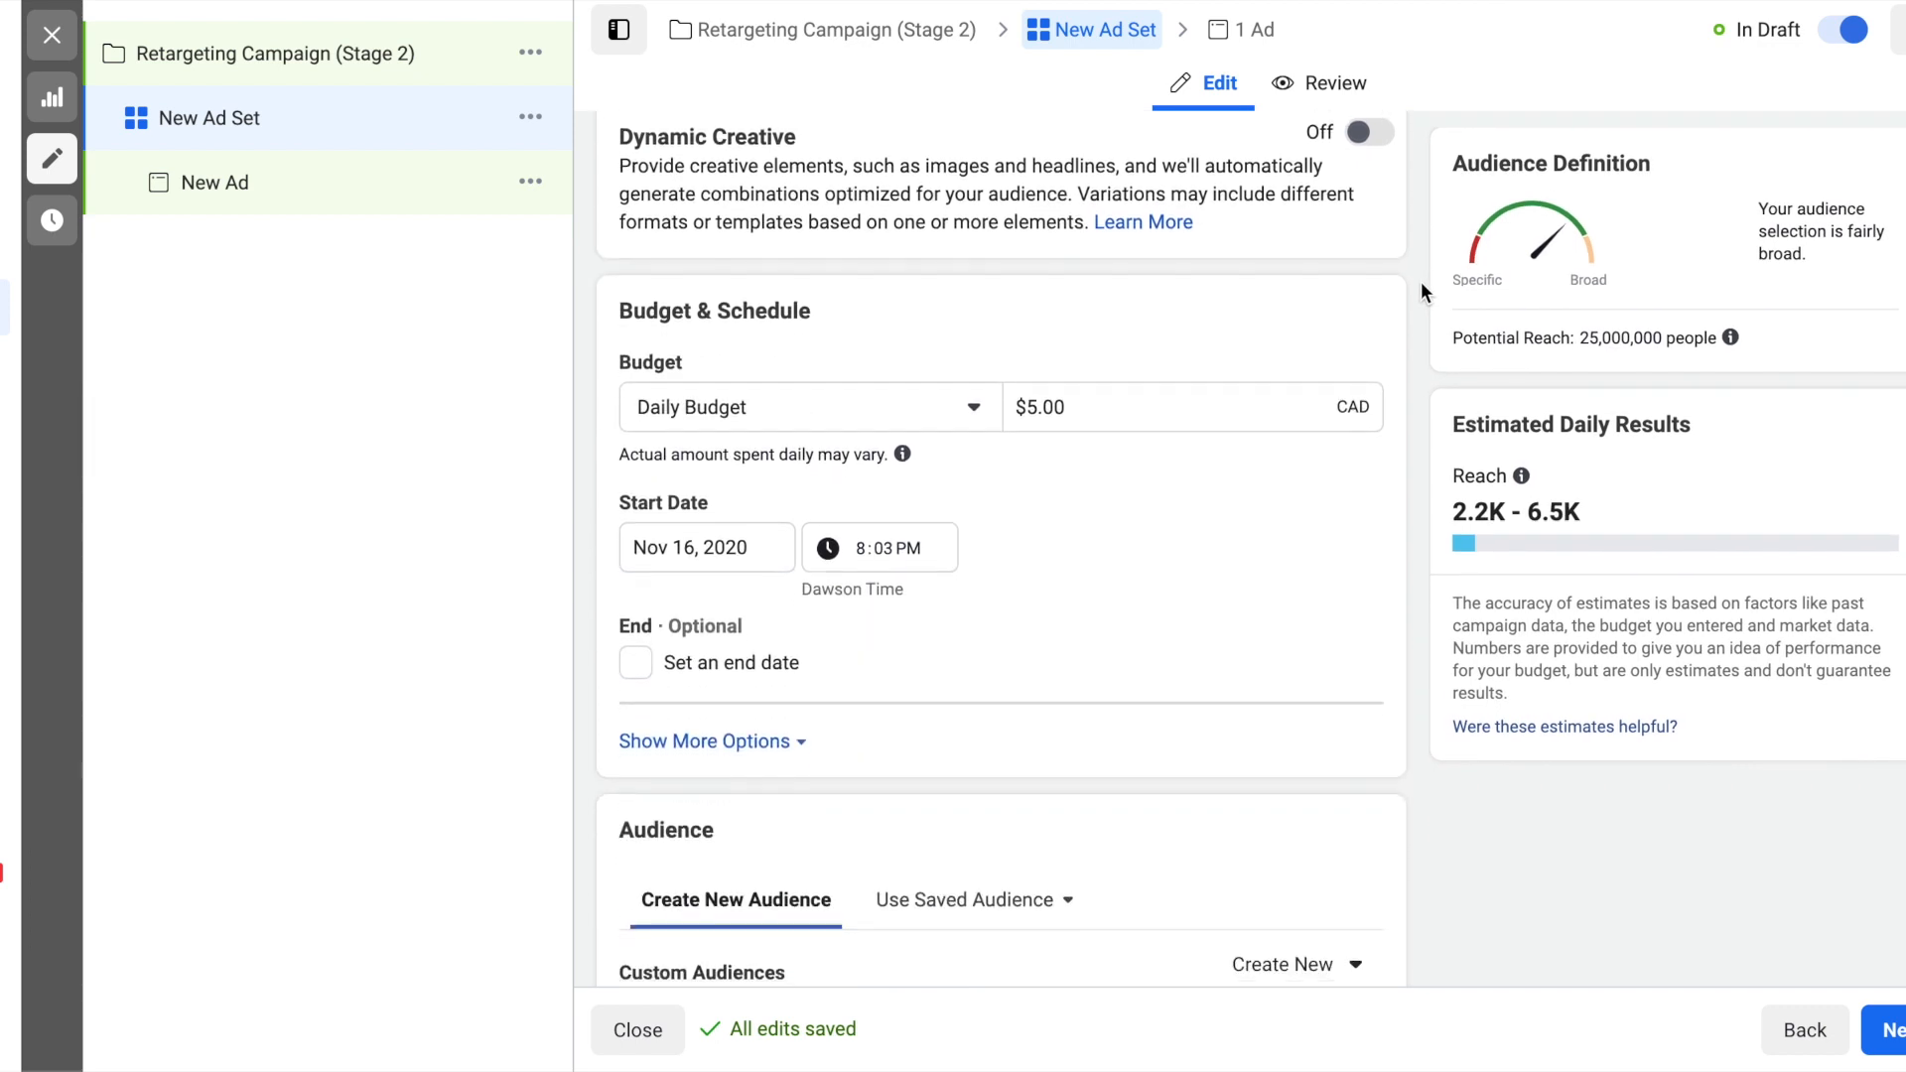
pyautogui.click(1108, 414)
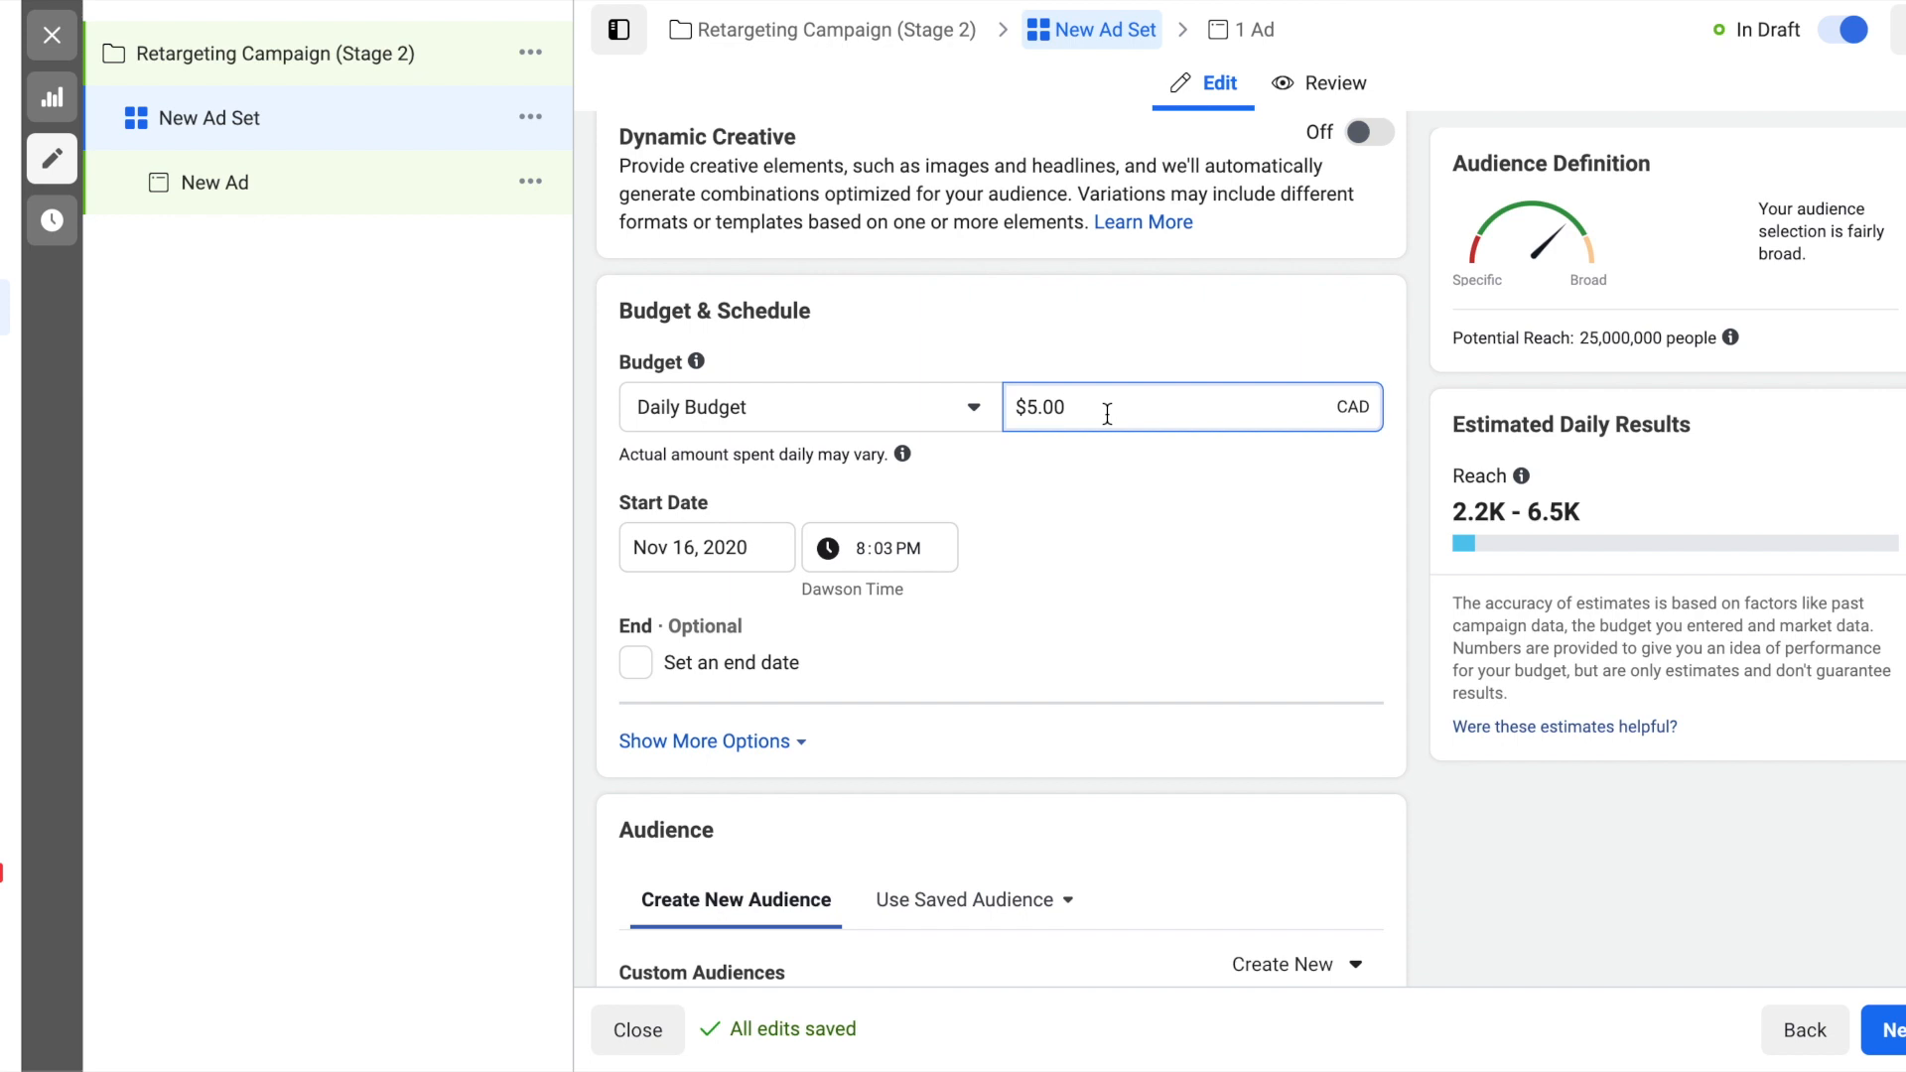
pyautogui.hotkey('ctrl', 'a')
pyautogui.write('20')
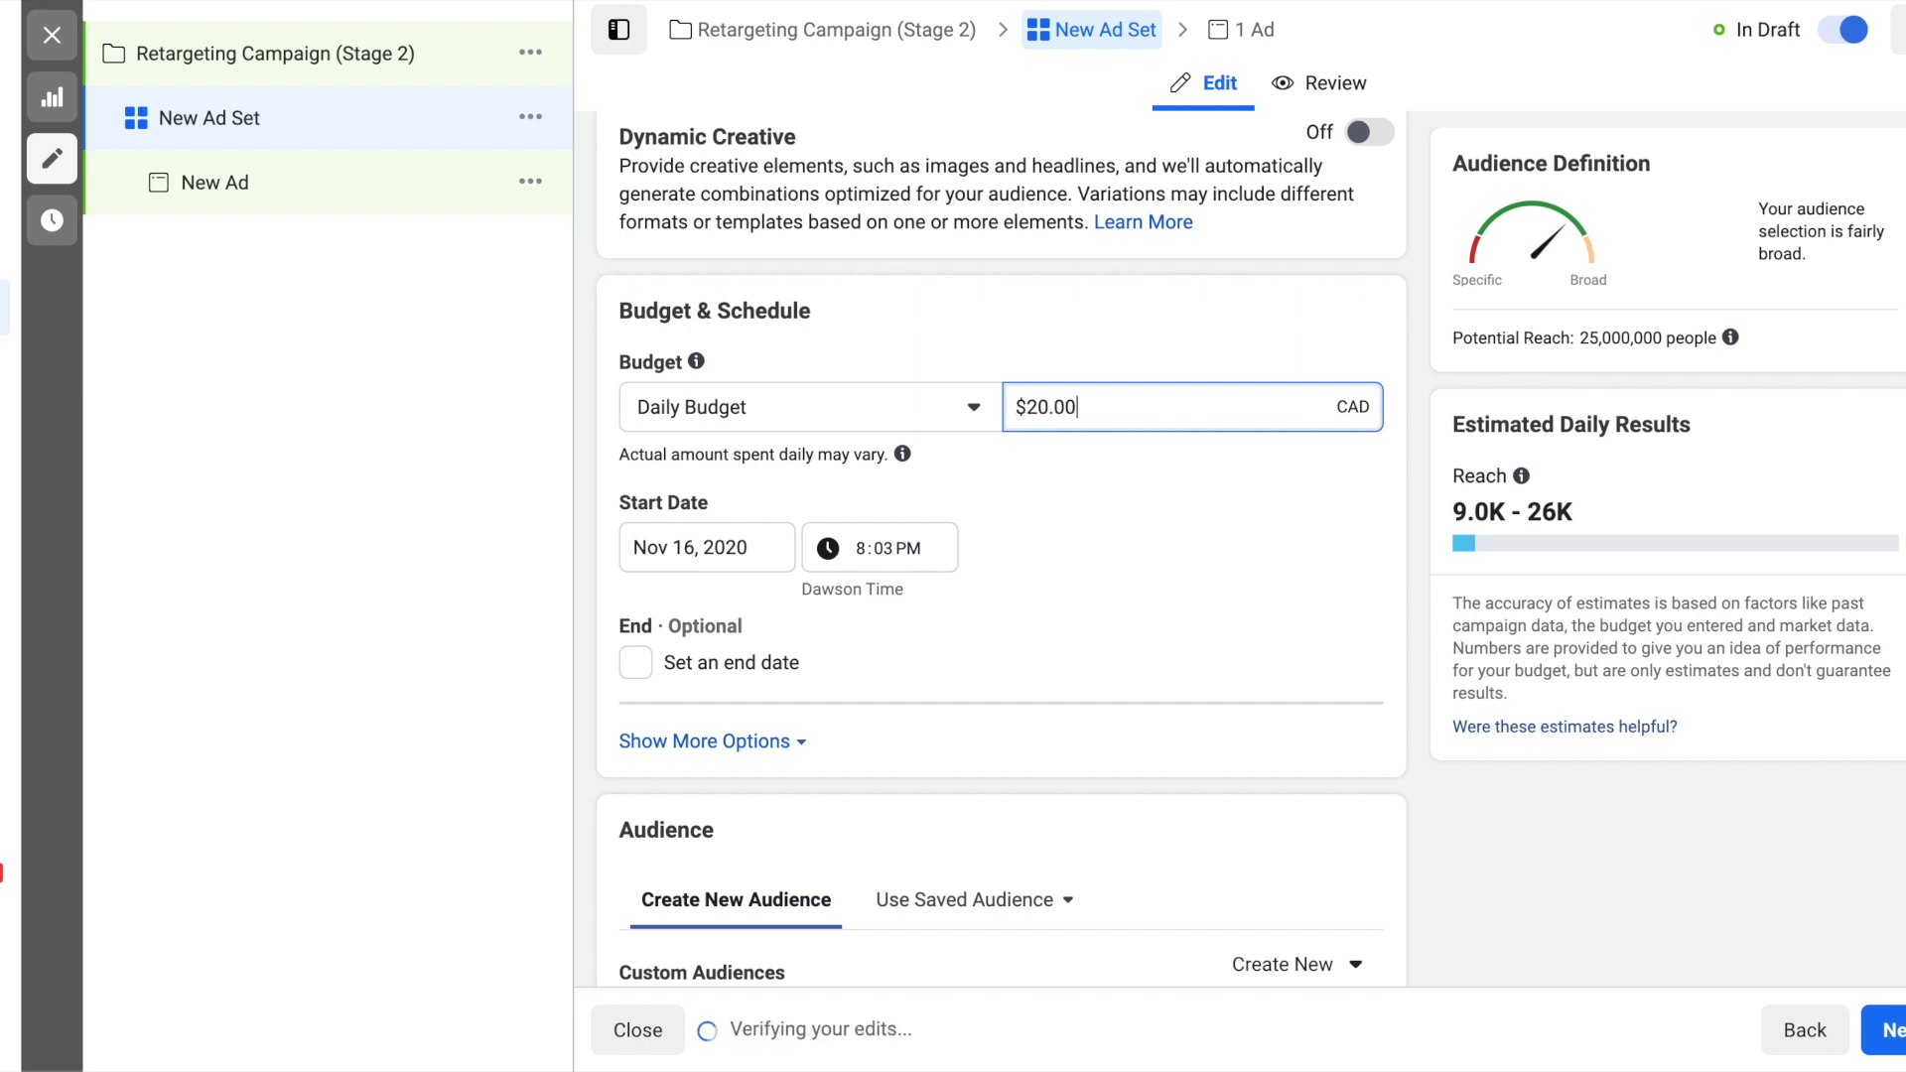
pyautogui.click(1195, 472)
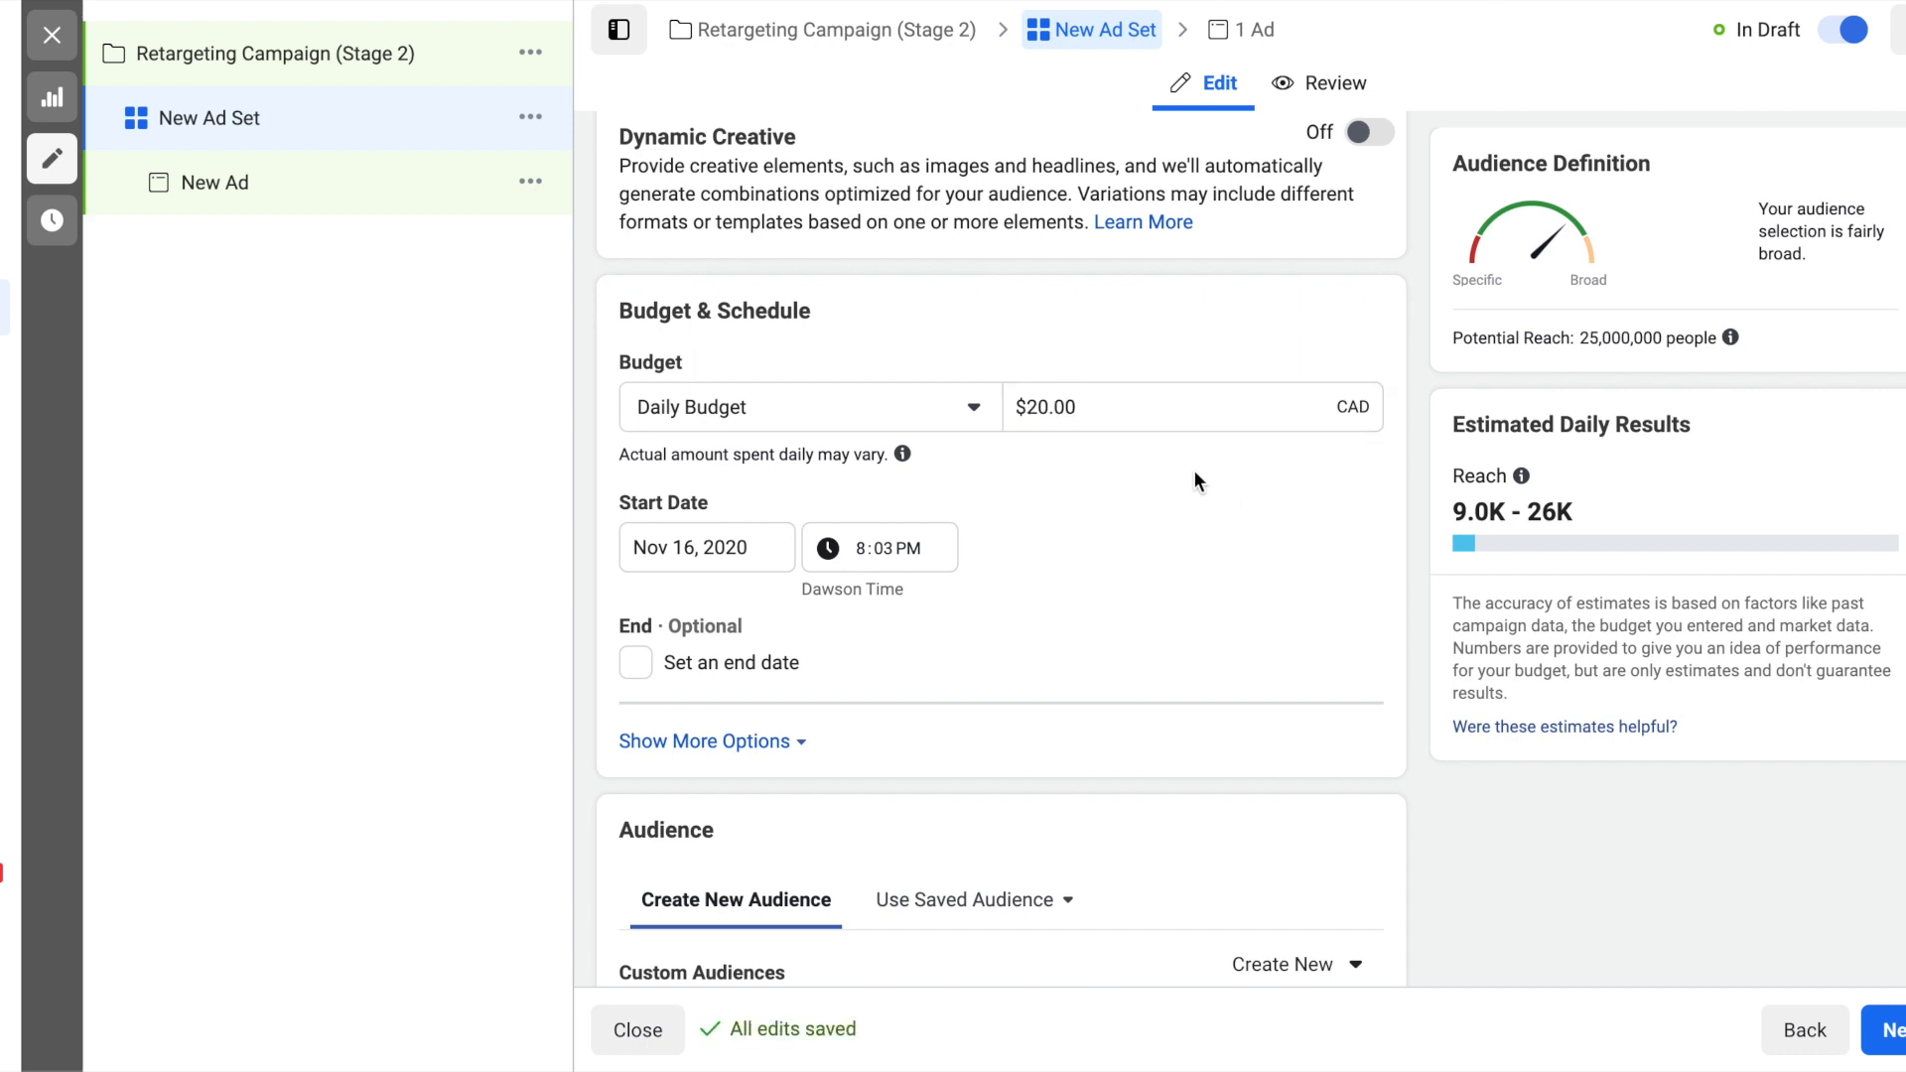
# - Schedule the retargeting ad set to start on Nov 17, 2020 at 12:00 AM
pyautogui.click(861, 548)
pyautogui.write('12:')
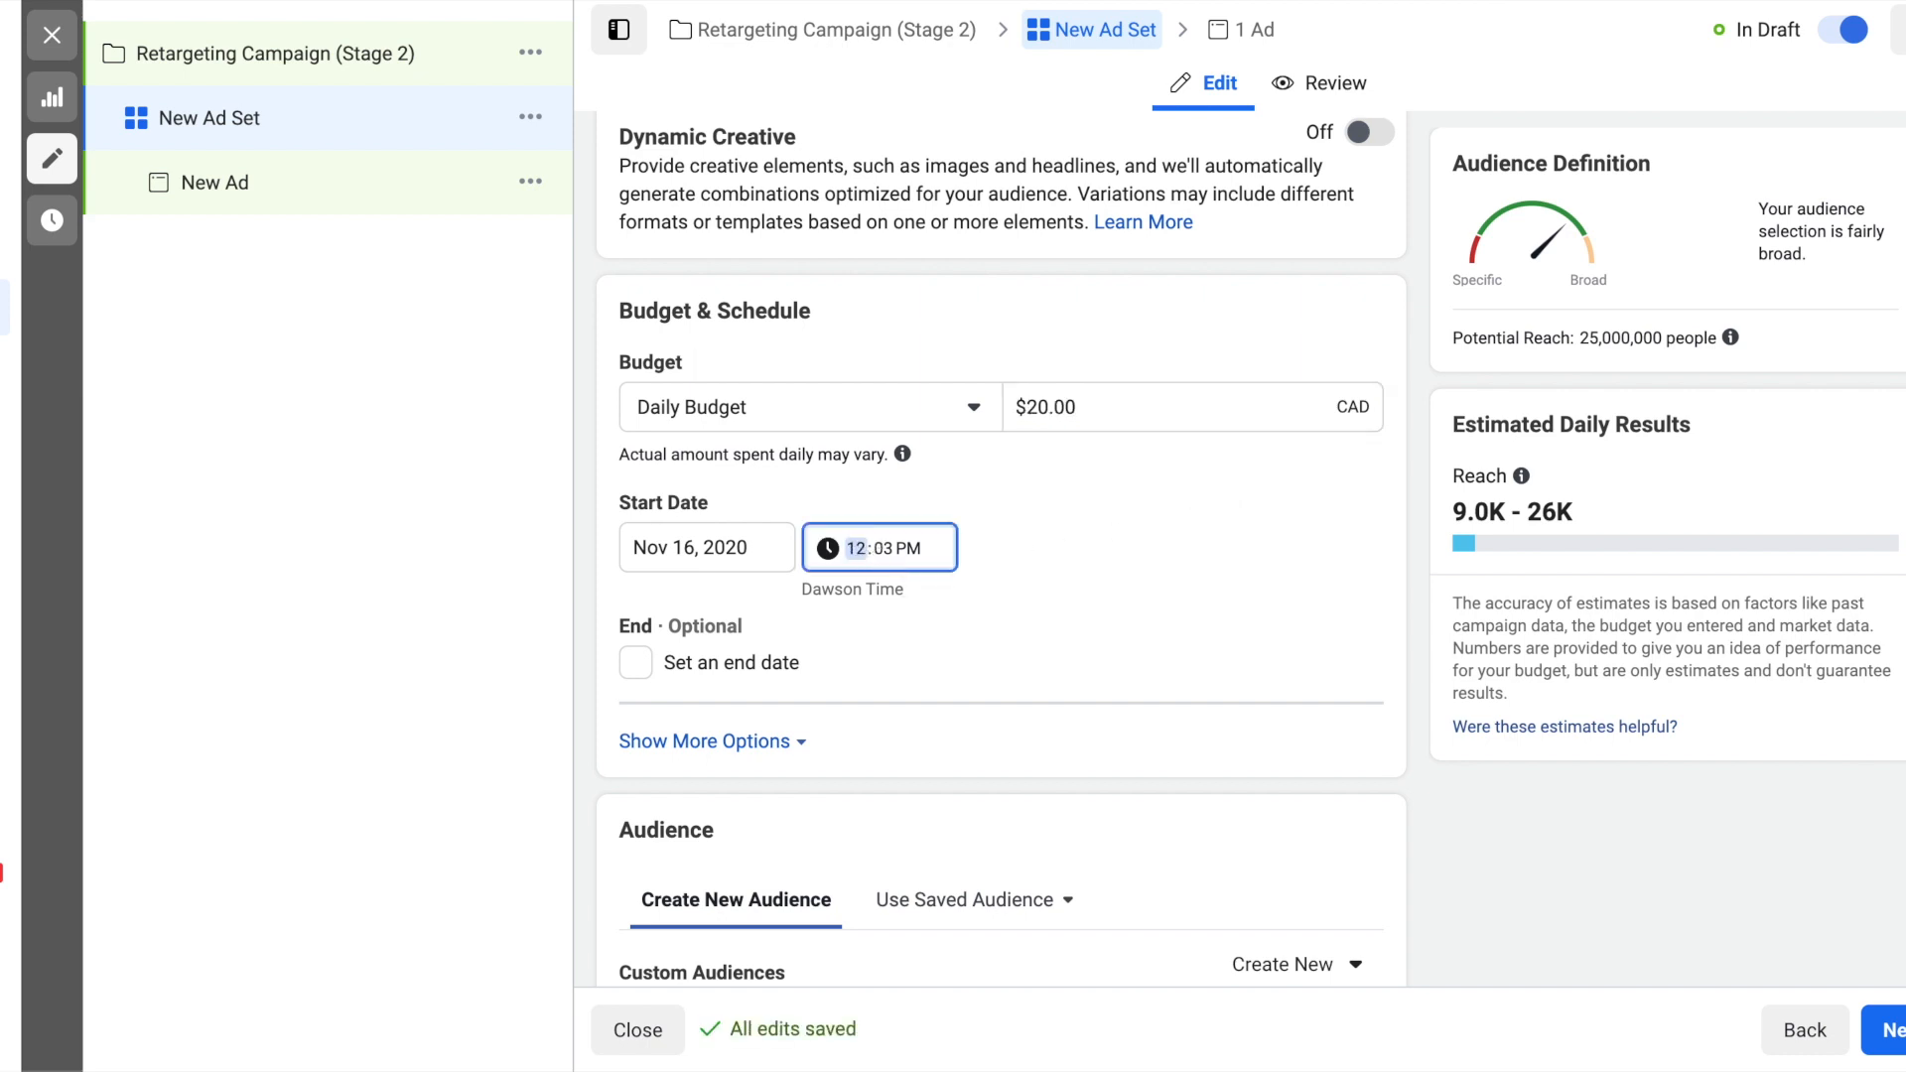
pyautogui.write('30')
pyautogui.click(877, 558)
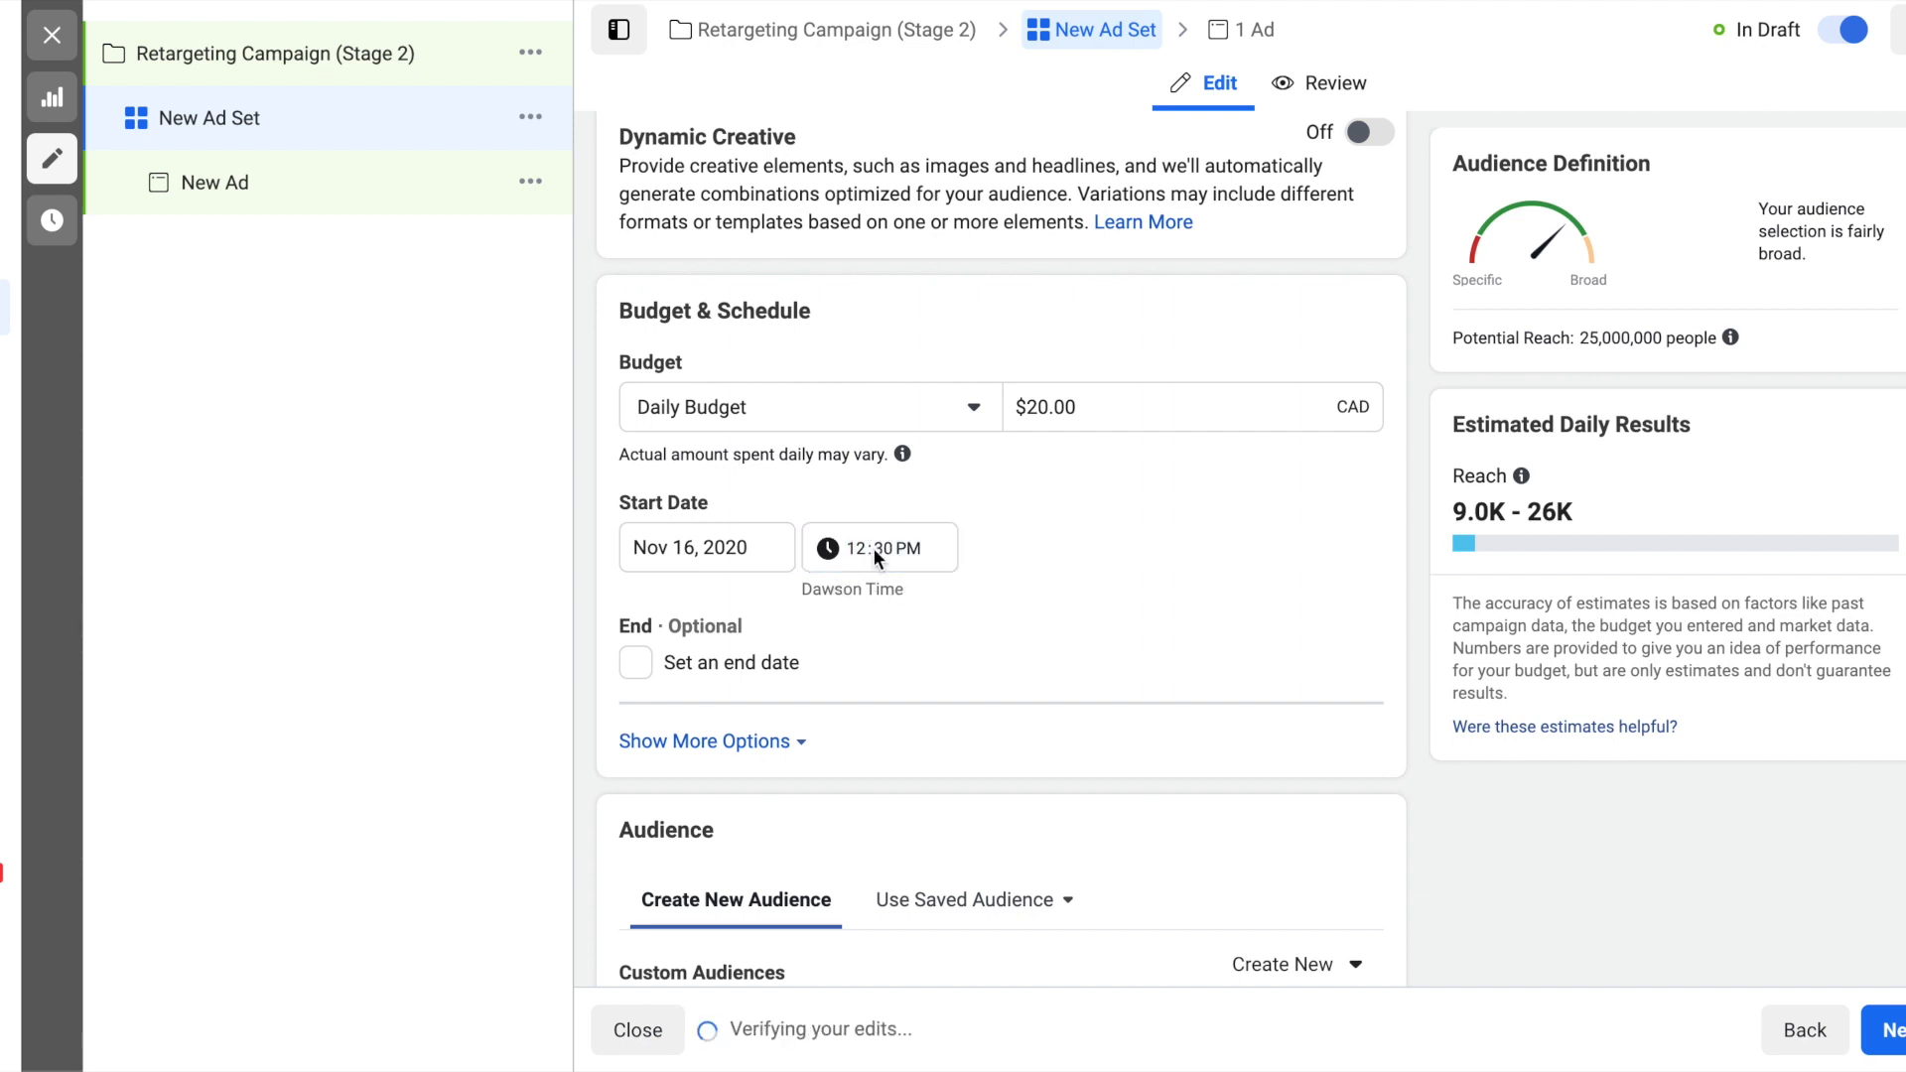
pyautogui.write('00a')
pyautogui.click(724, 551)
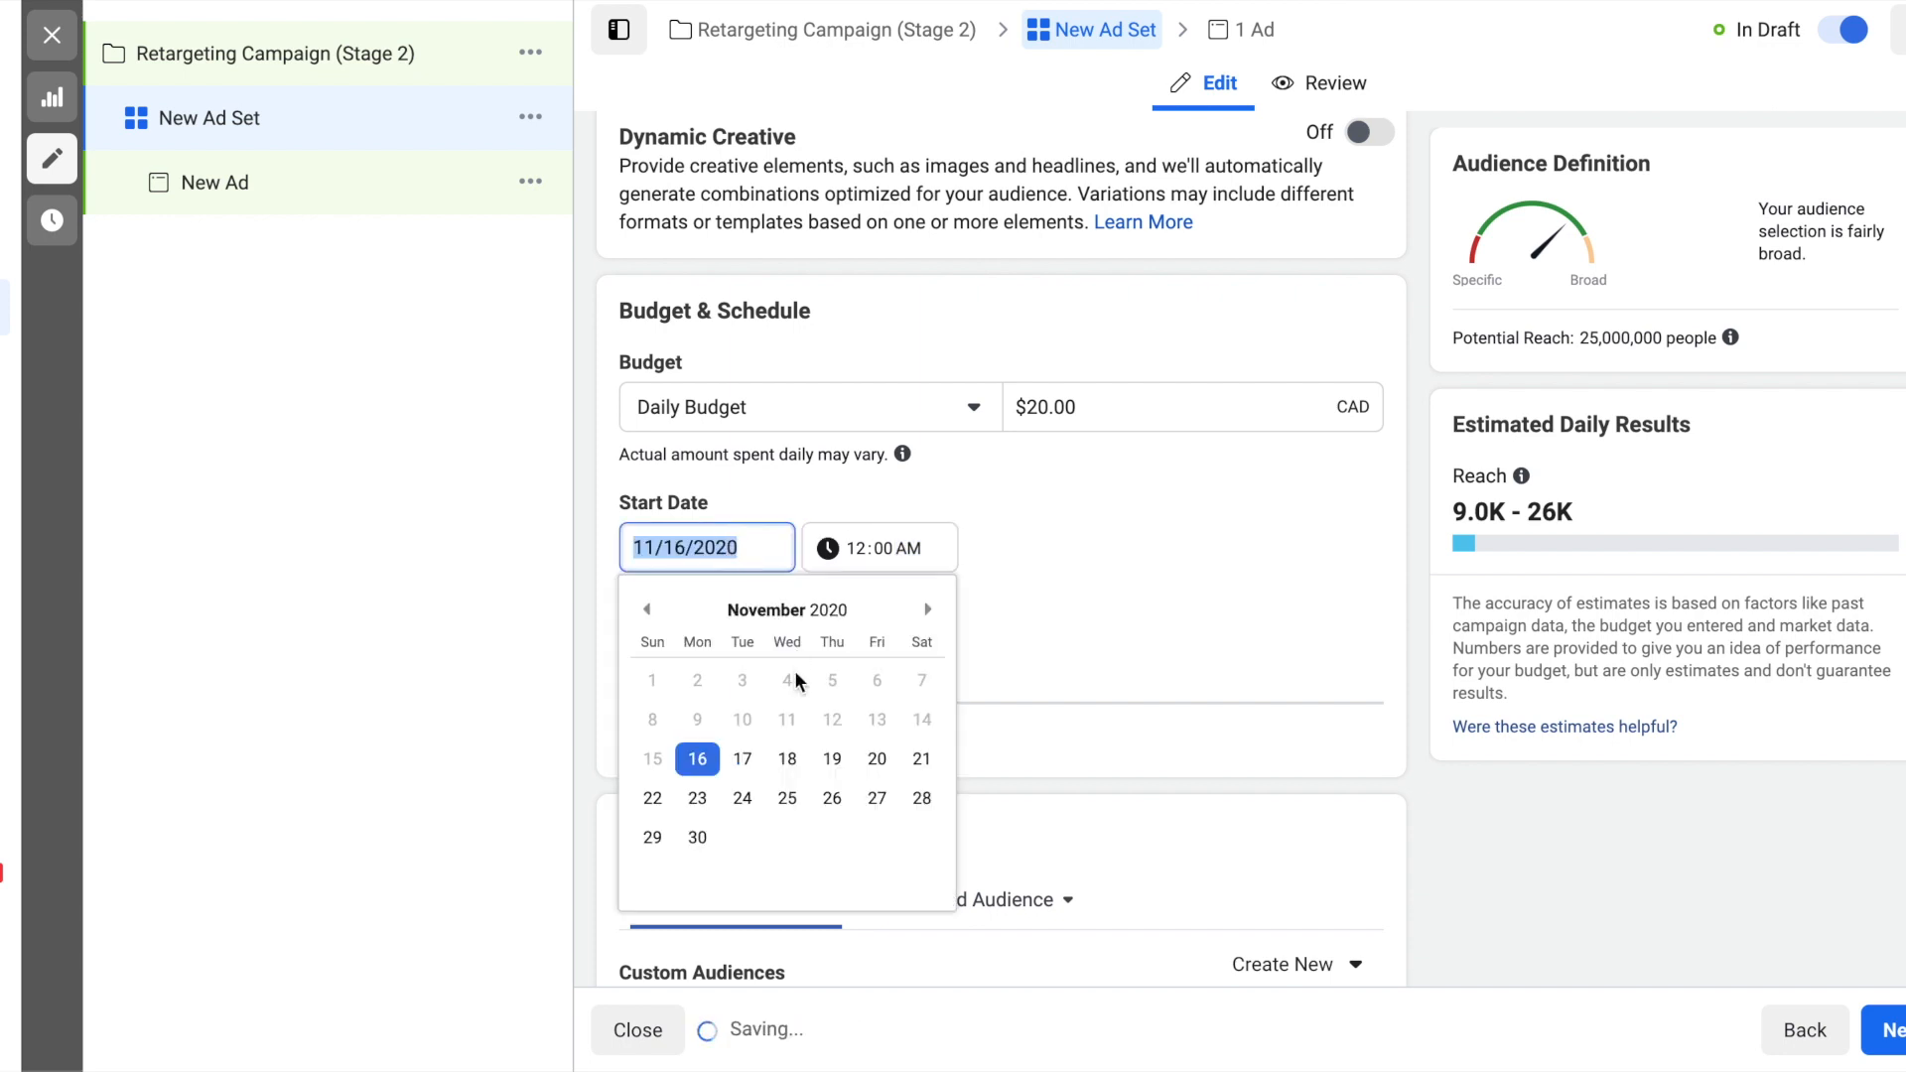
pyautogui.click(744, 759)
# - Review the ad set's audience options and limit the Canada location targeting to people living in this location
pyautogui.scroll(-3, 1287, 556)
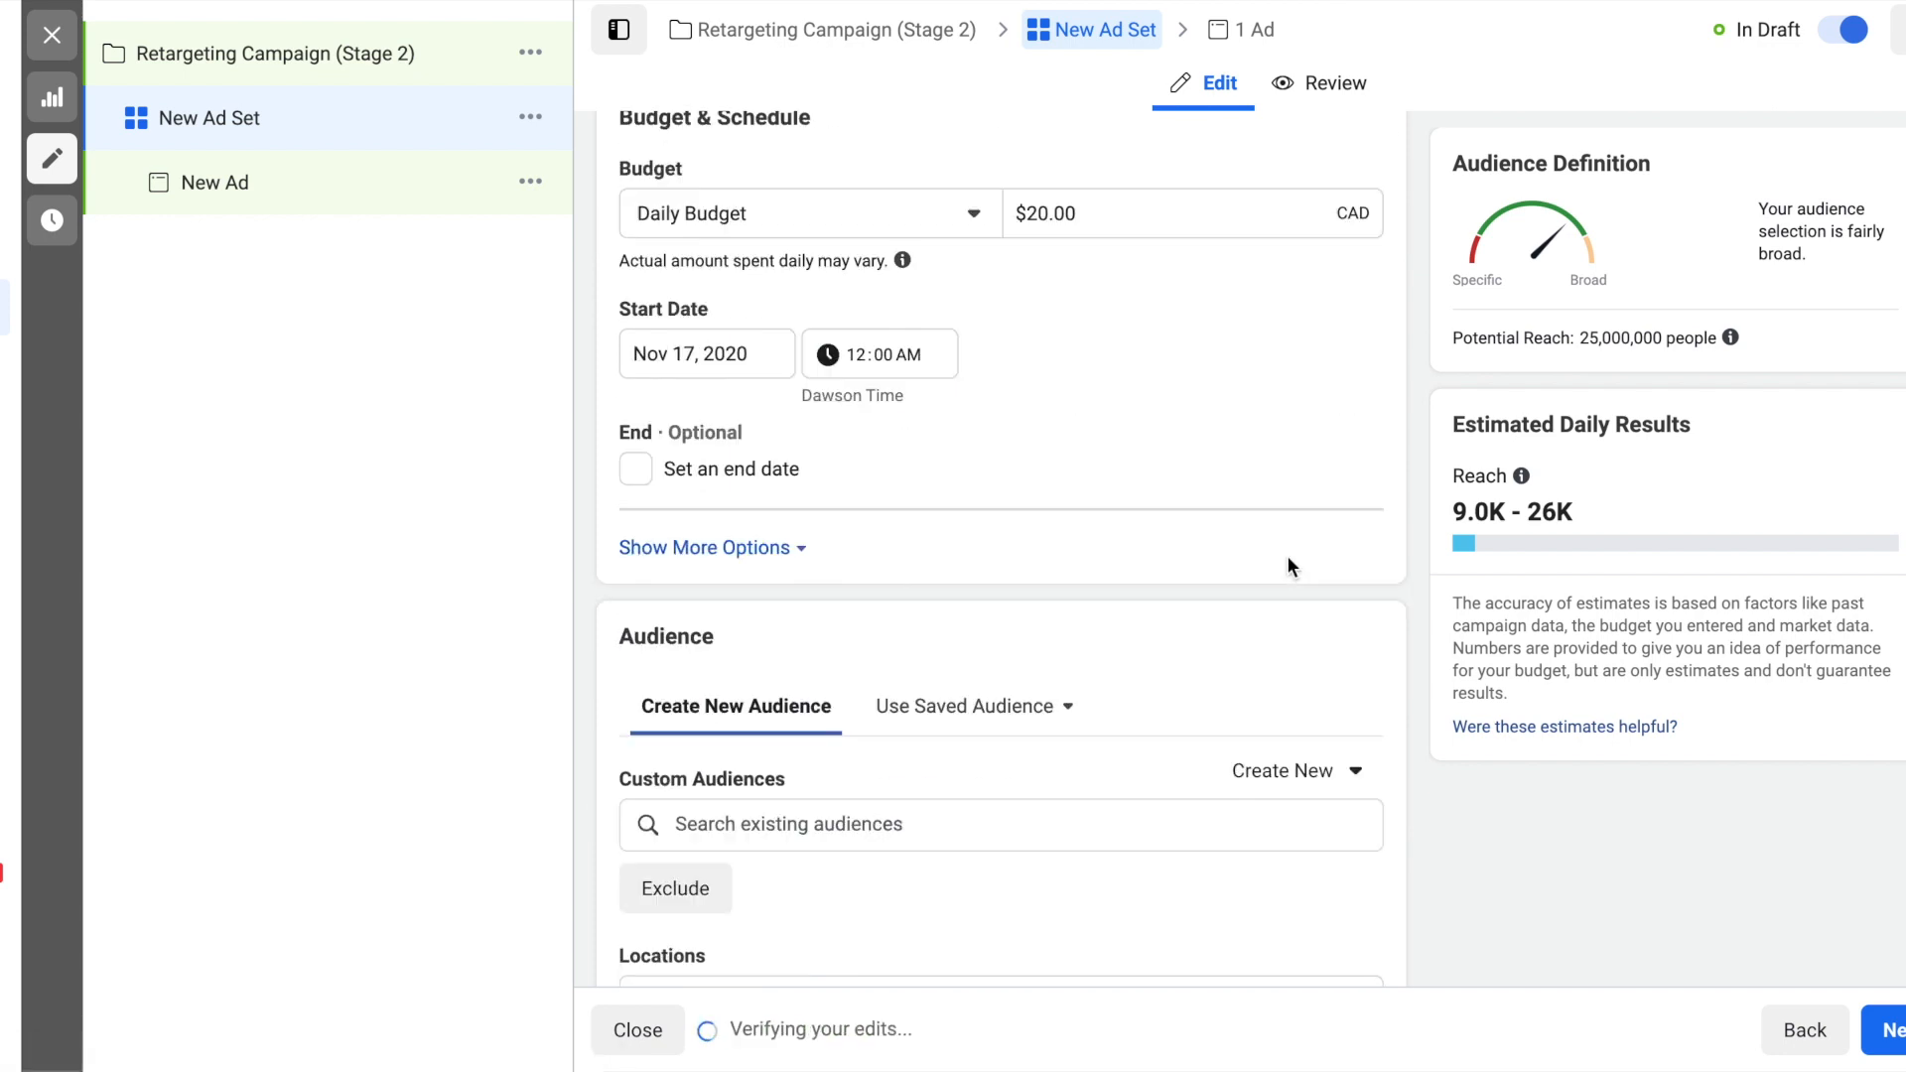
pyautogui.scroll(-3, 1287, 556)
pyautogui.scroll(-1, 1356, 481)
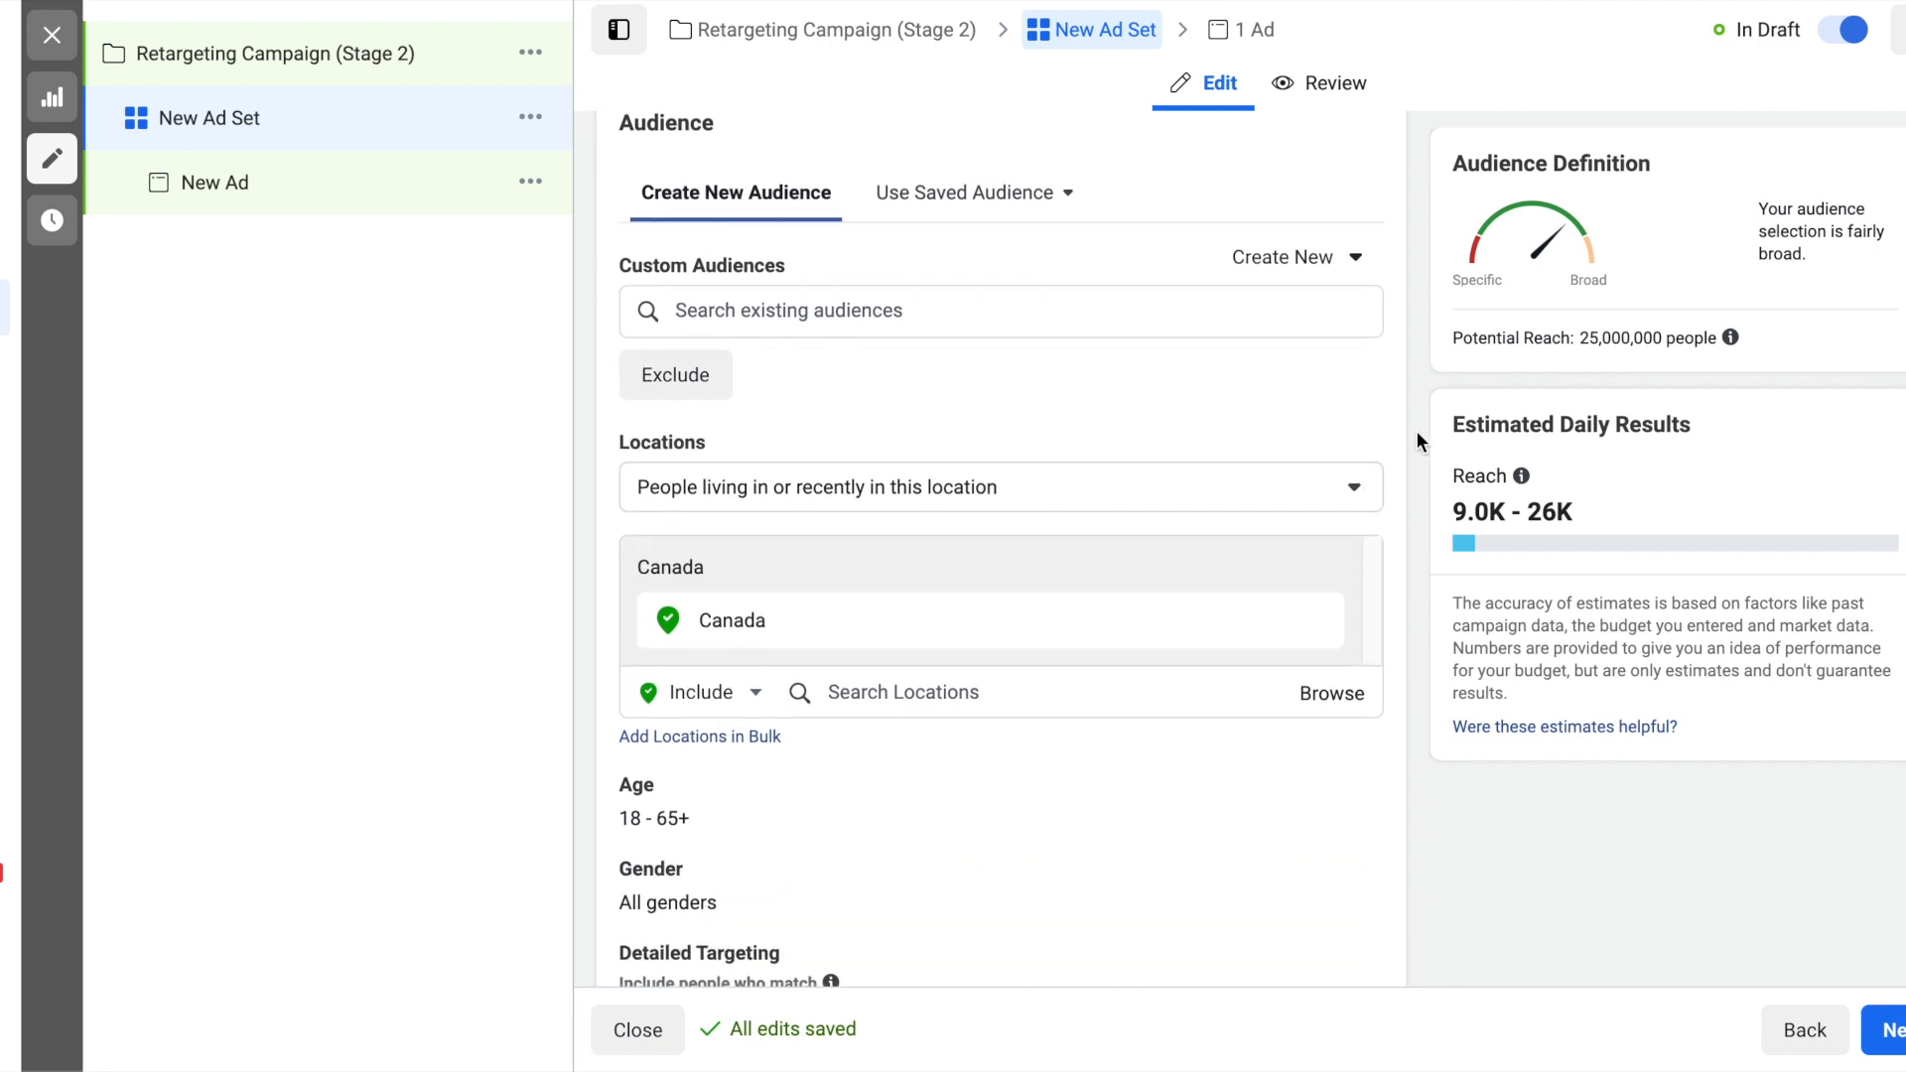
pyautogui.scroll(-1, 1416, 431)
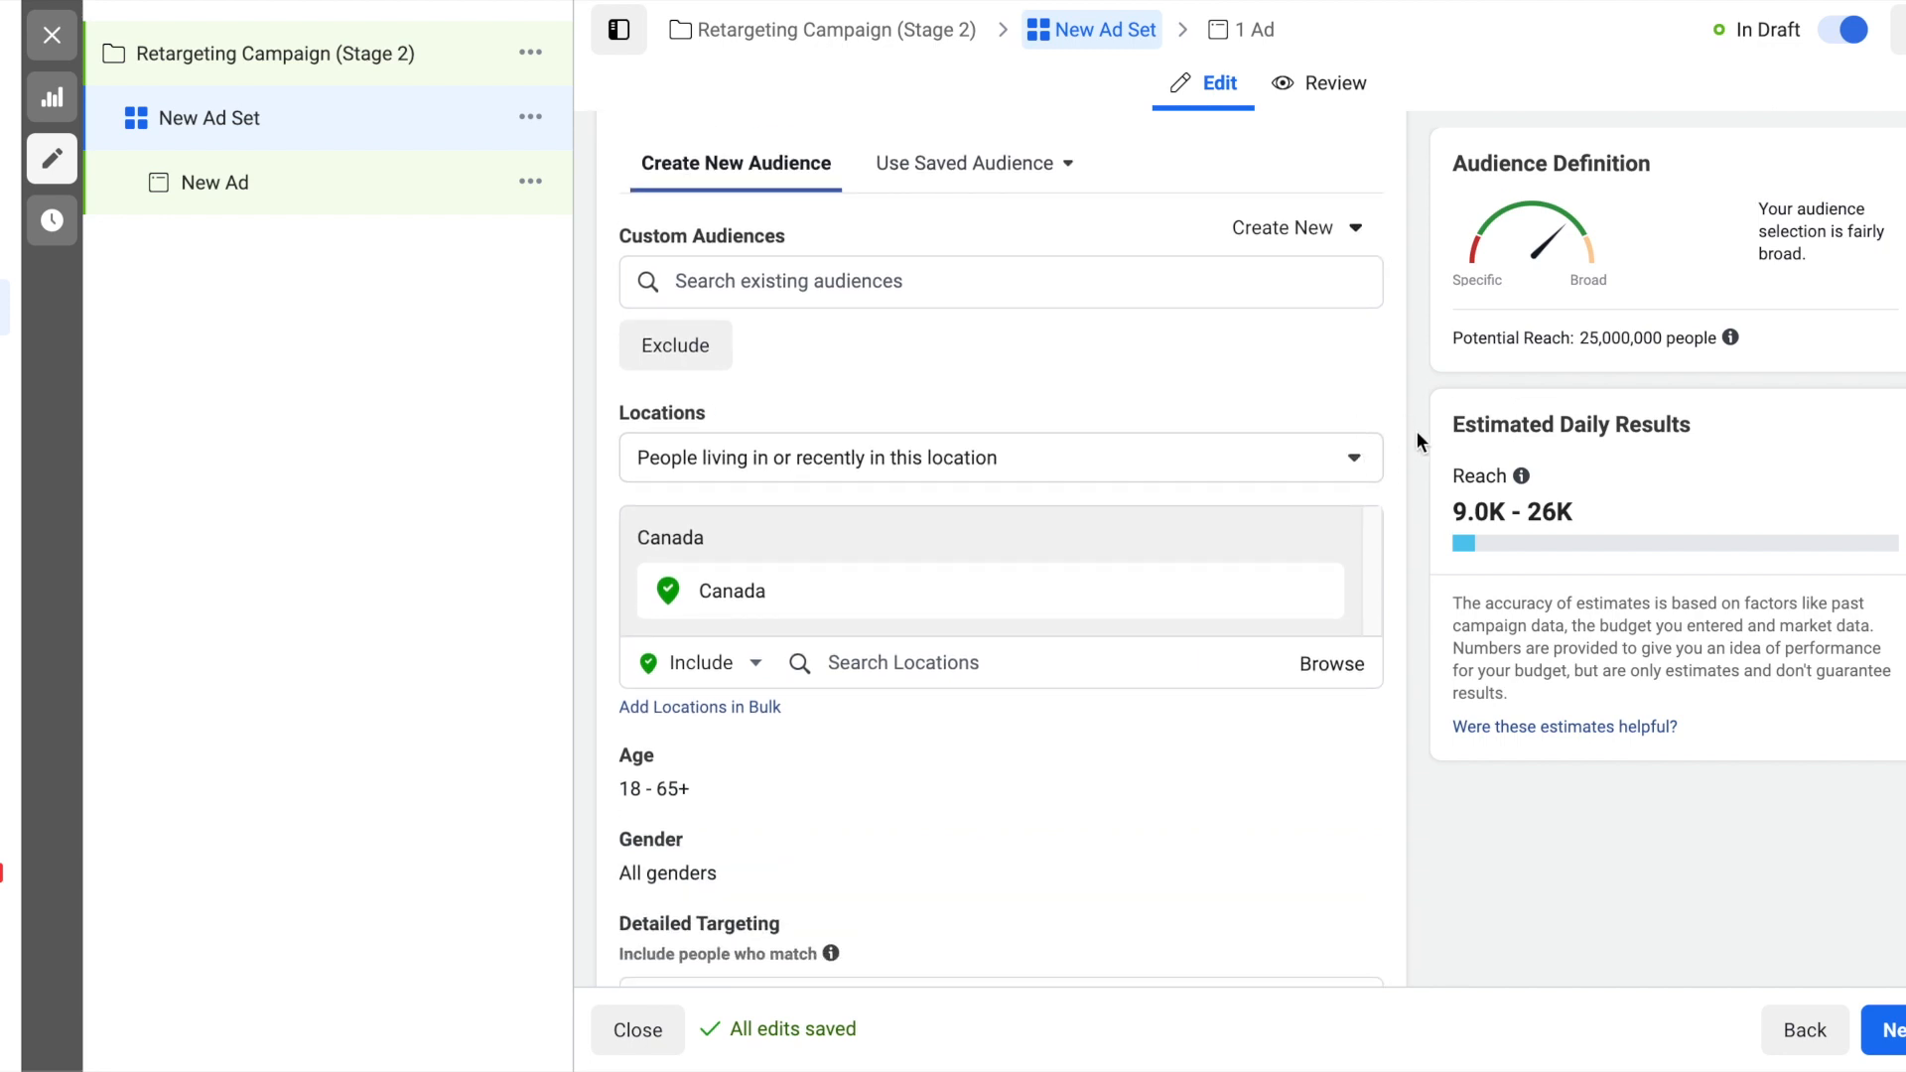
pyautogui.scroll(-1, 1418, 437)
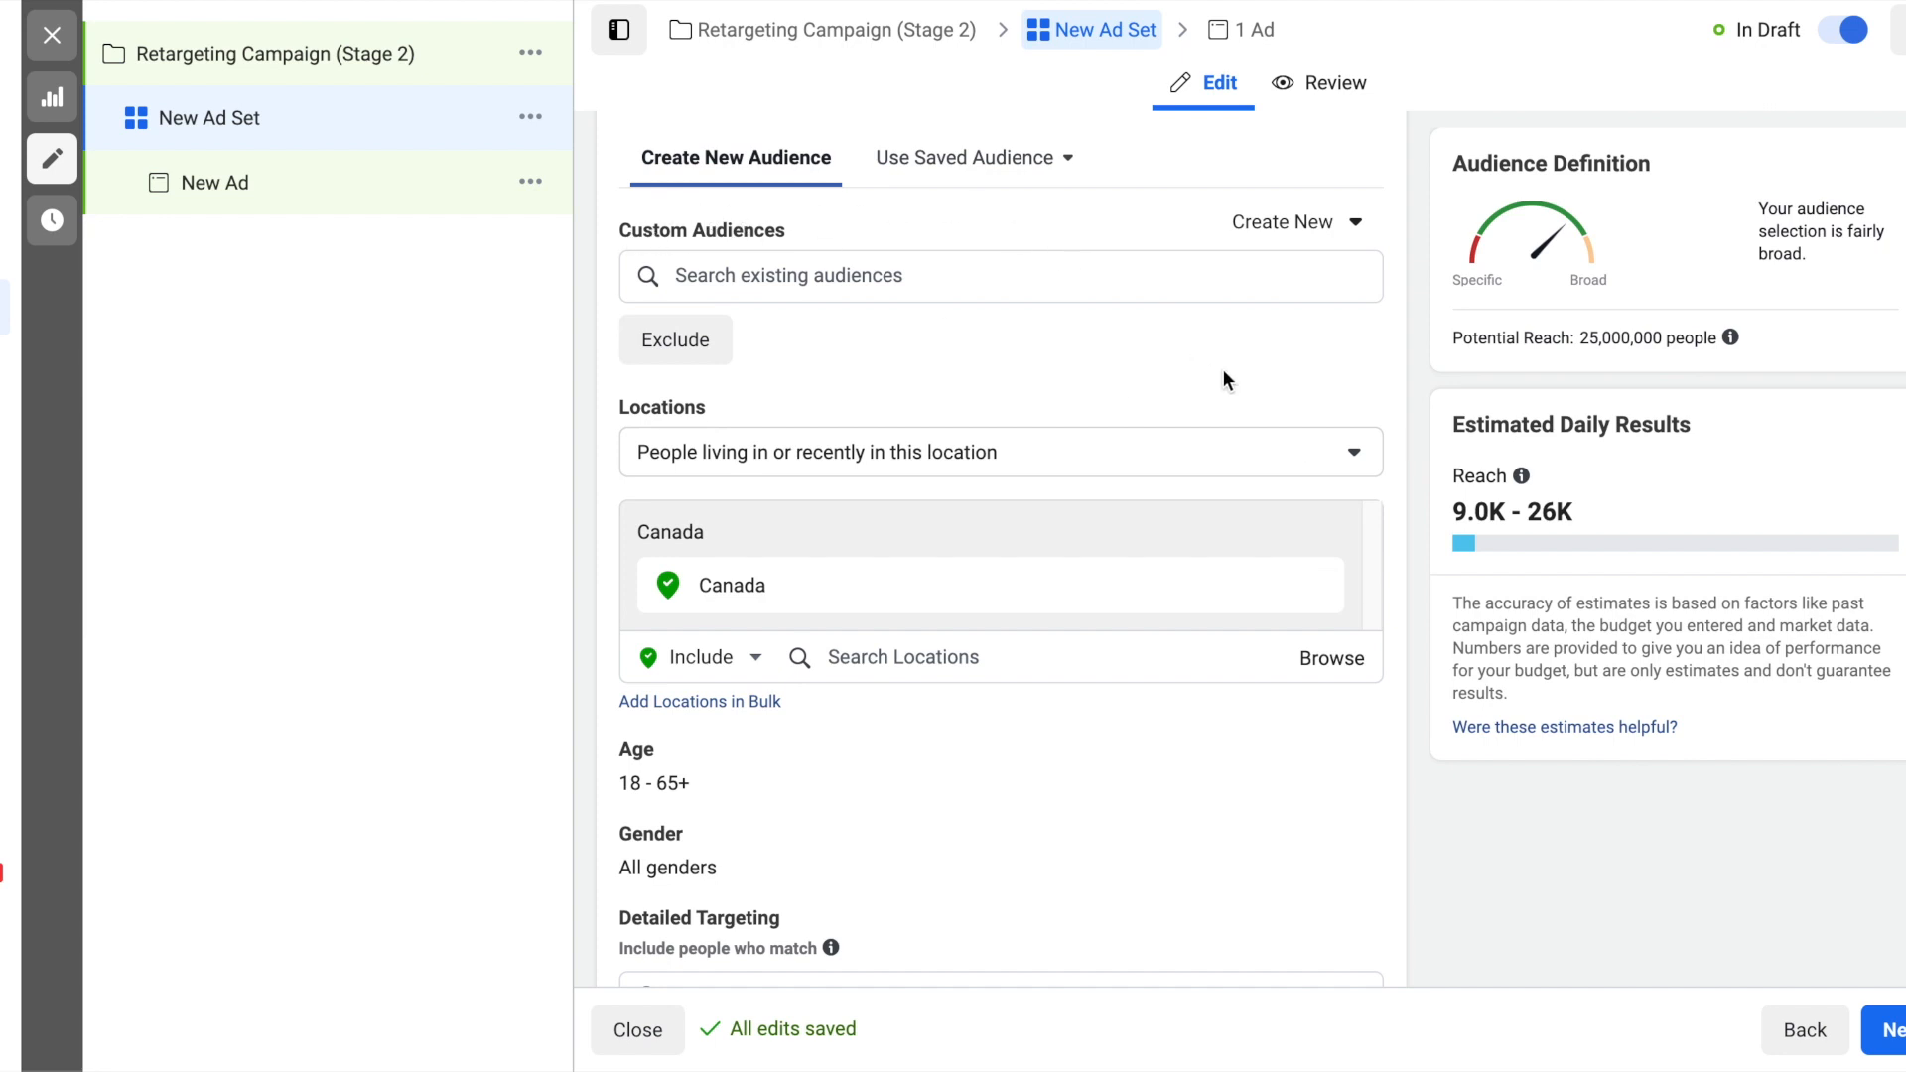
pyautogui.scroll(-2, 1225, 379)
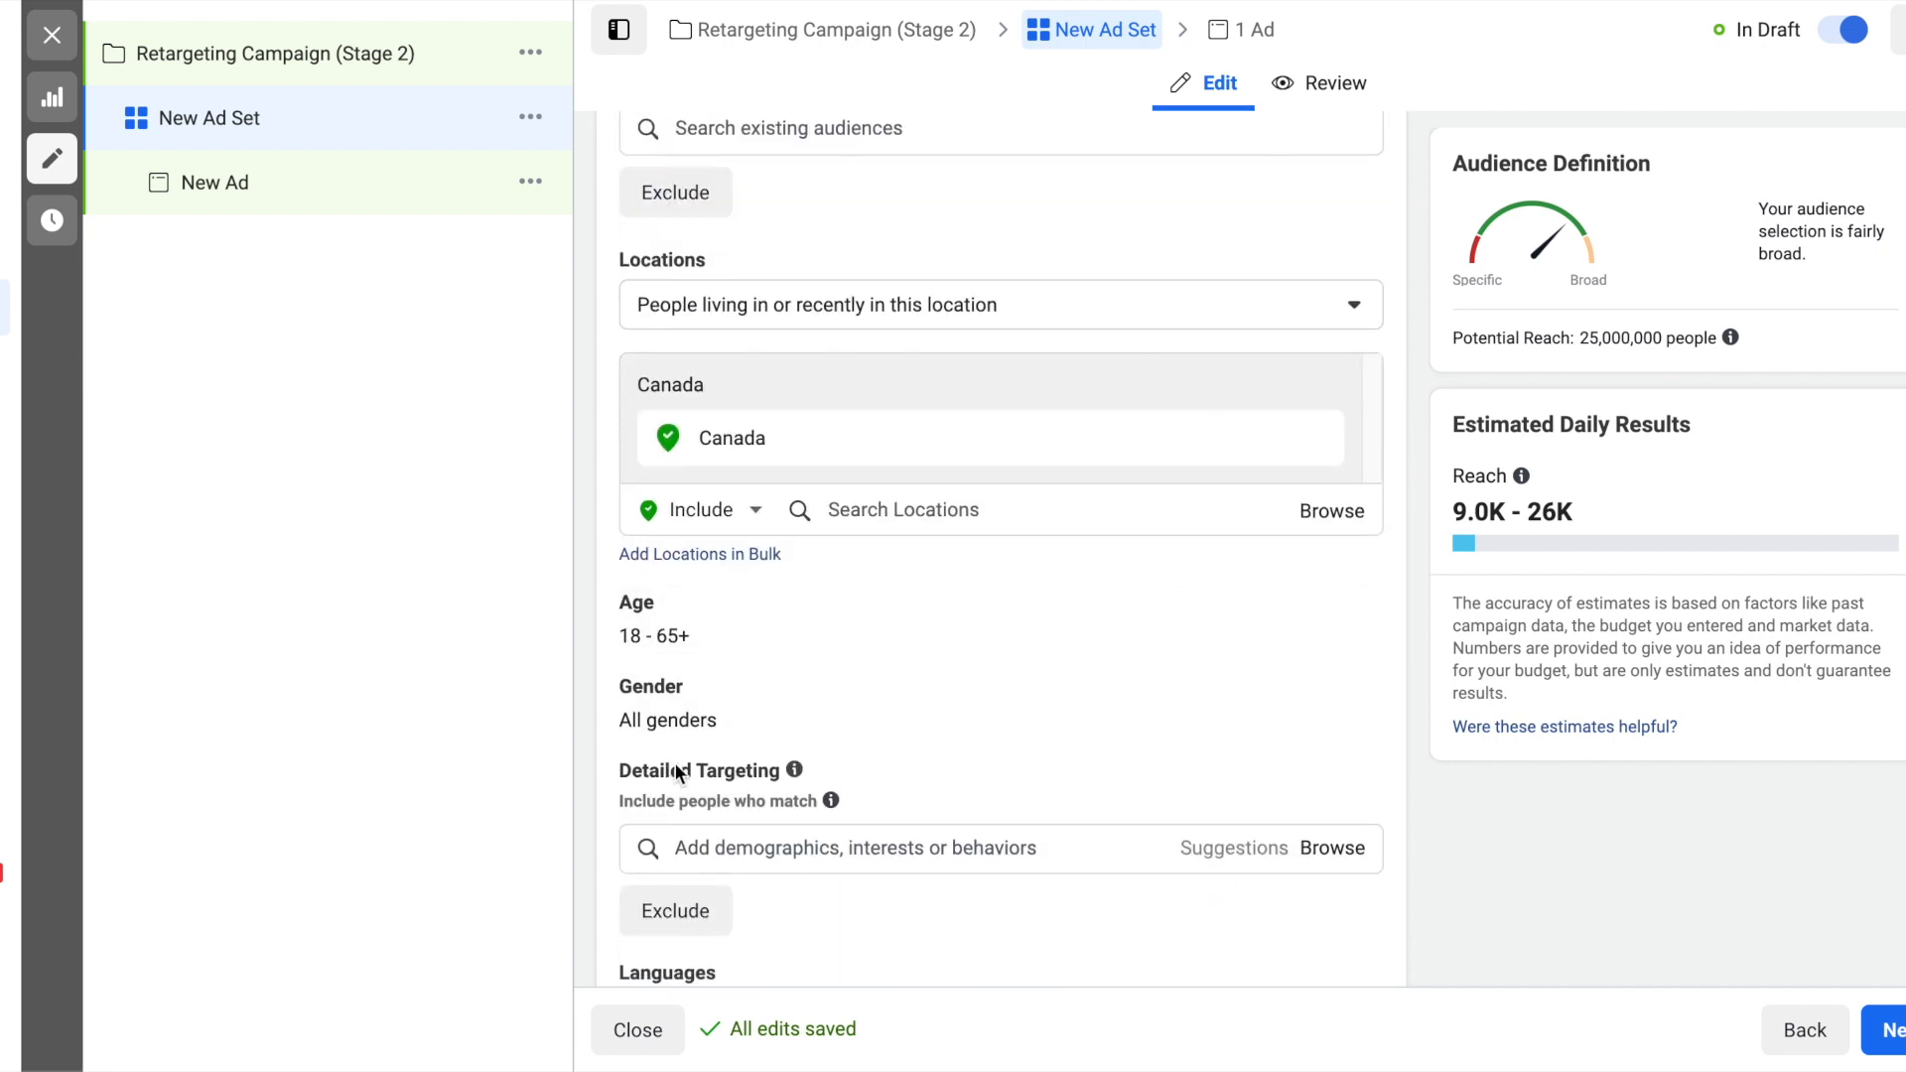
pyautogui.scroll(2, 957, 627)
pyautogui.scroll(1, 1010, 322)
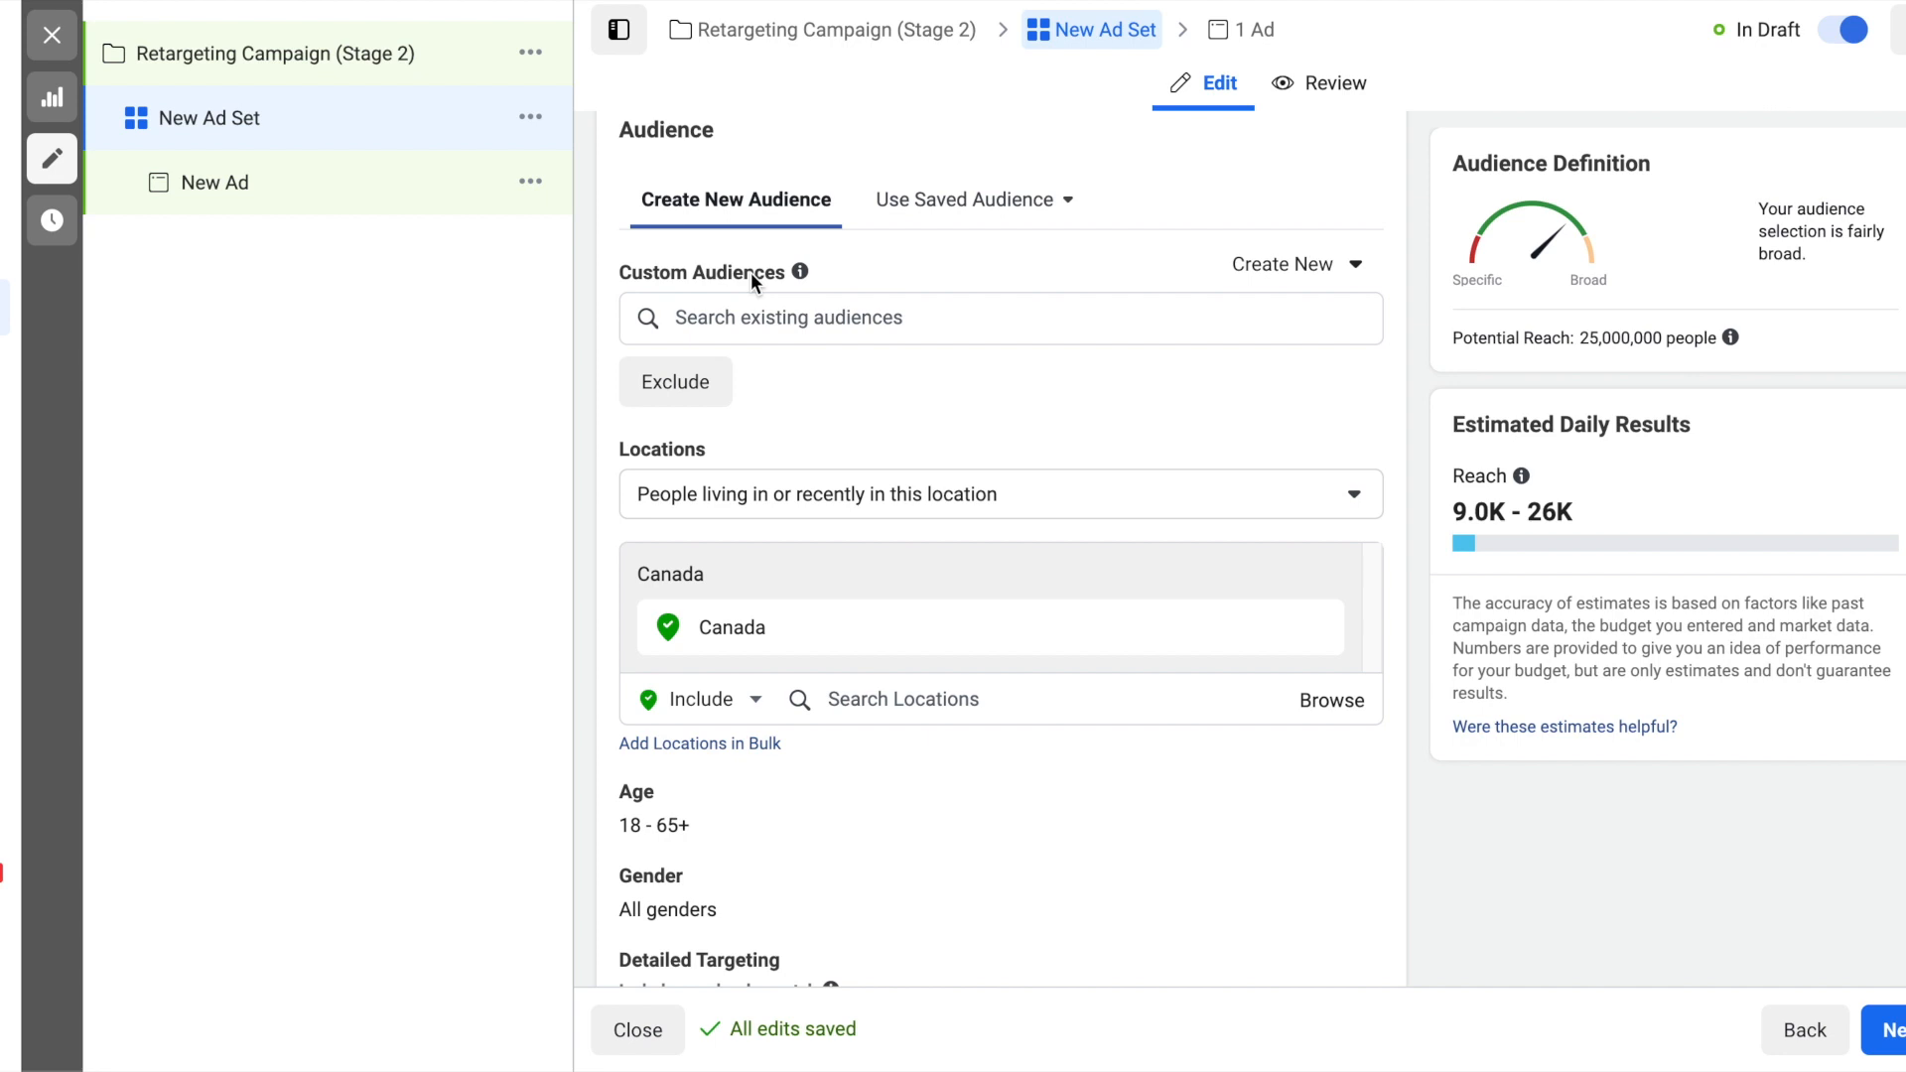
pyautogui.click(1134, 502)
pyautogui.click(960, 627)
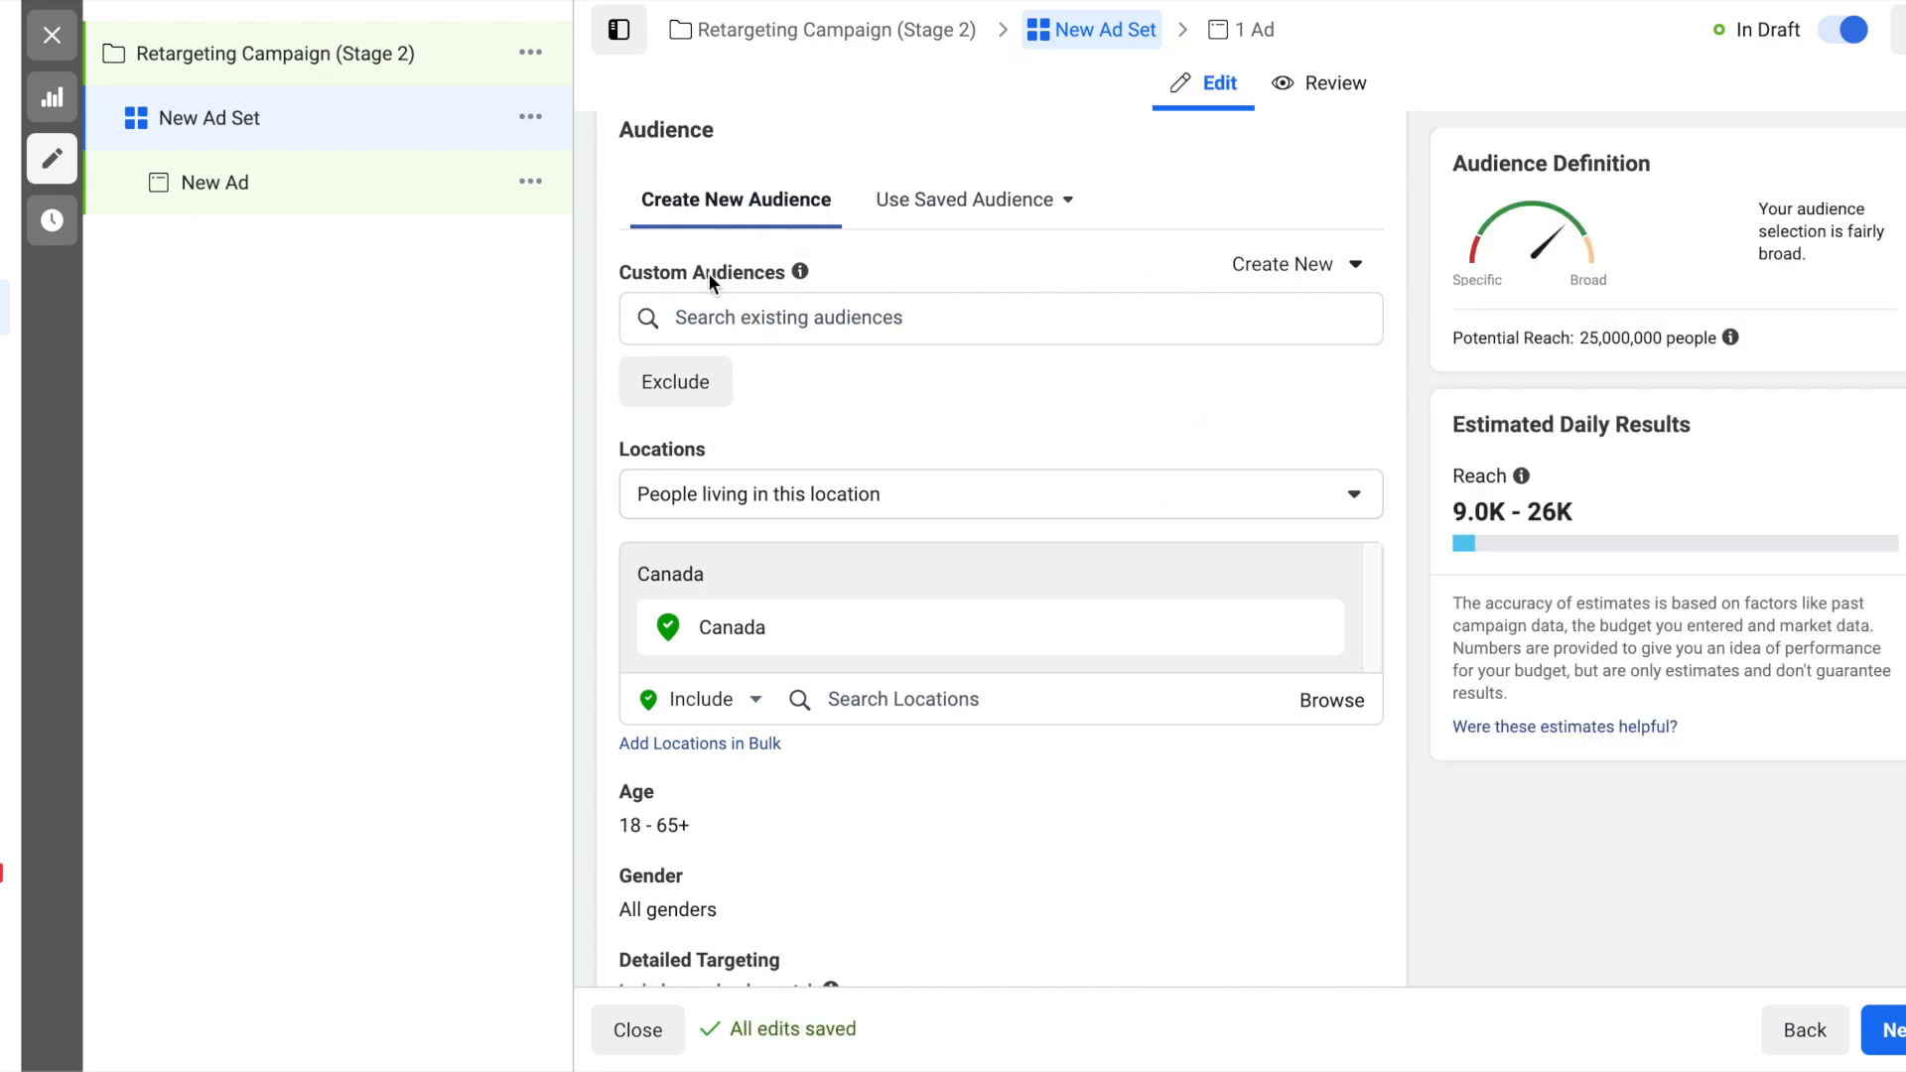
# - Start a new custom audience for the ad set with the Instagram account as its source
pyautogui.click(1357, 268)
pyautogui.click(1318, 348)
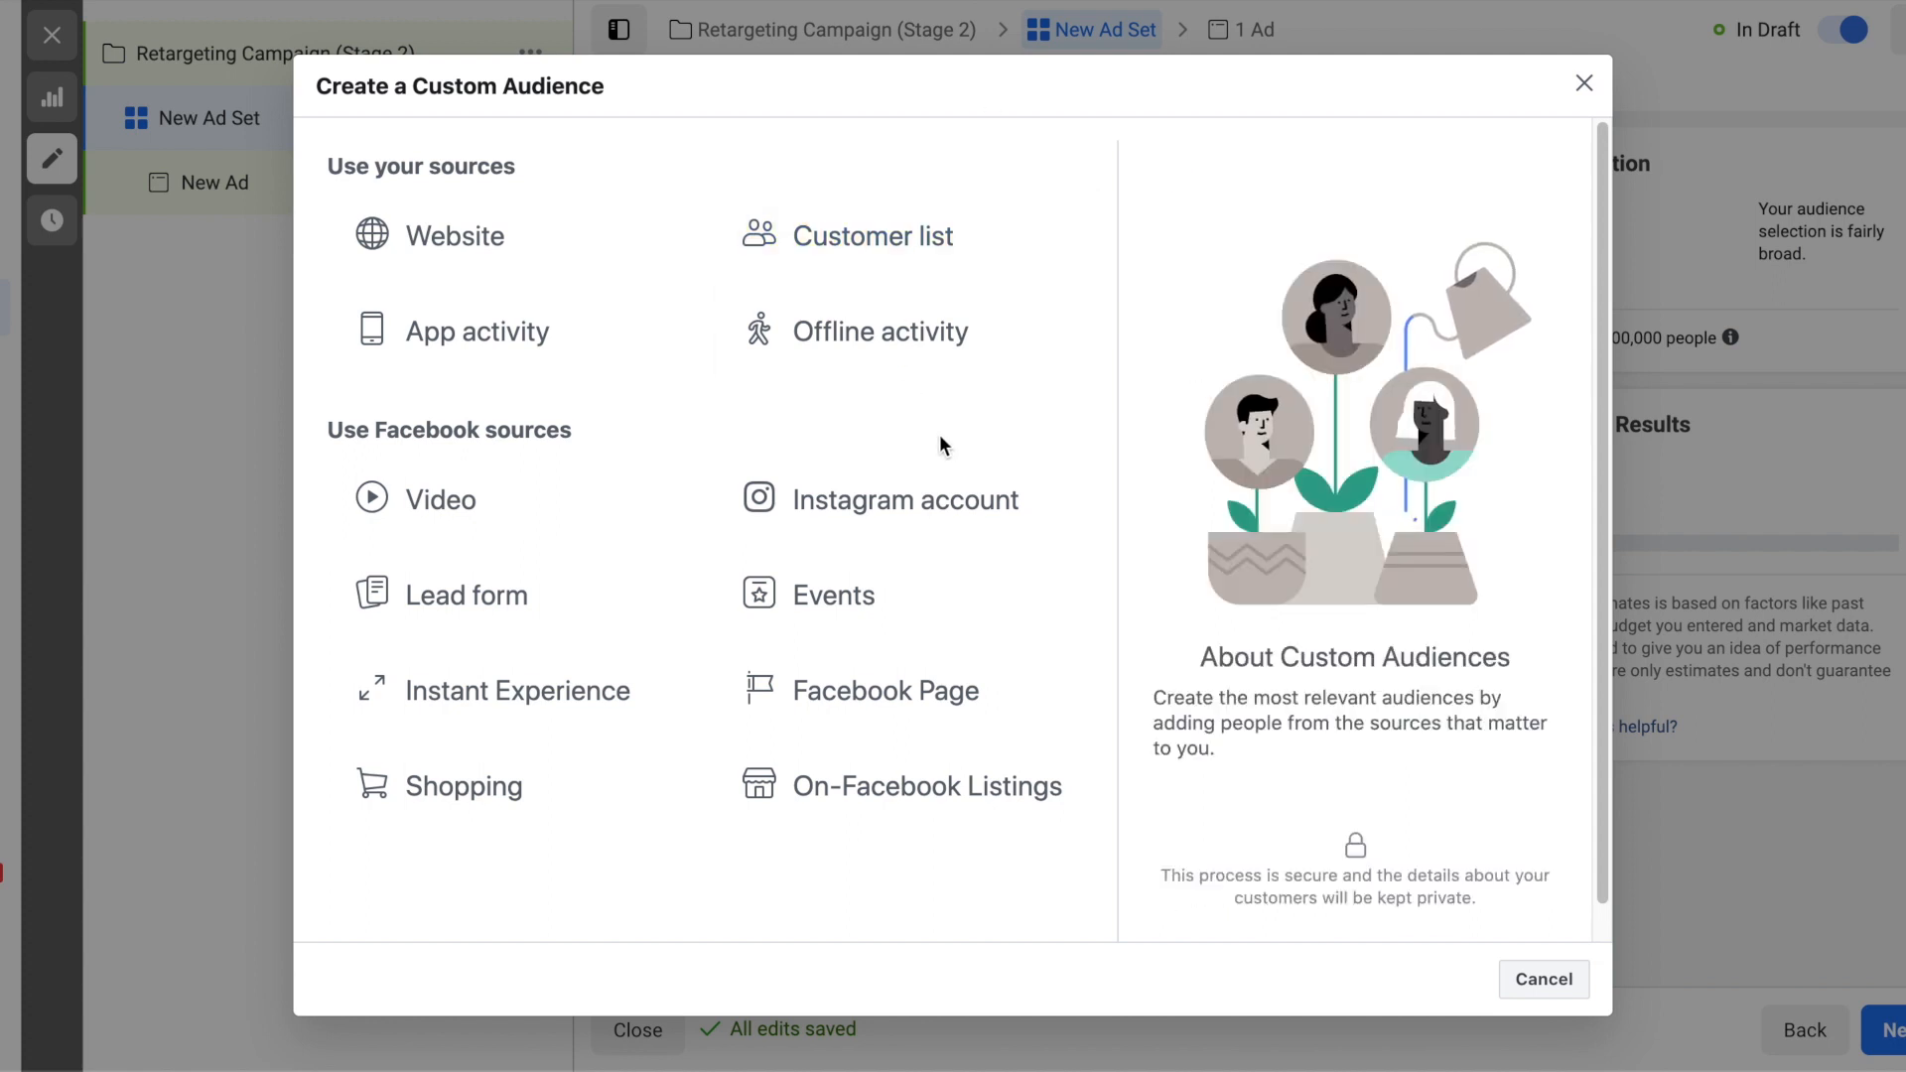
pyautogui.click(928, 505)
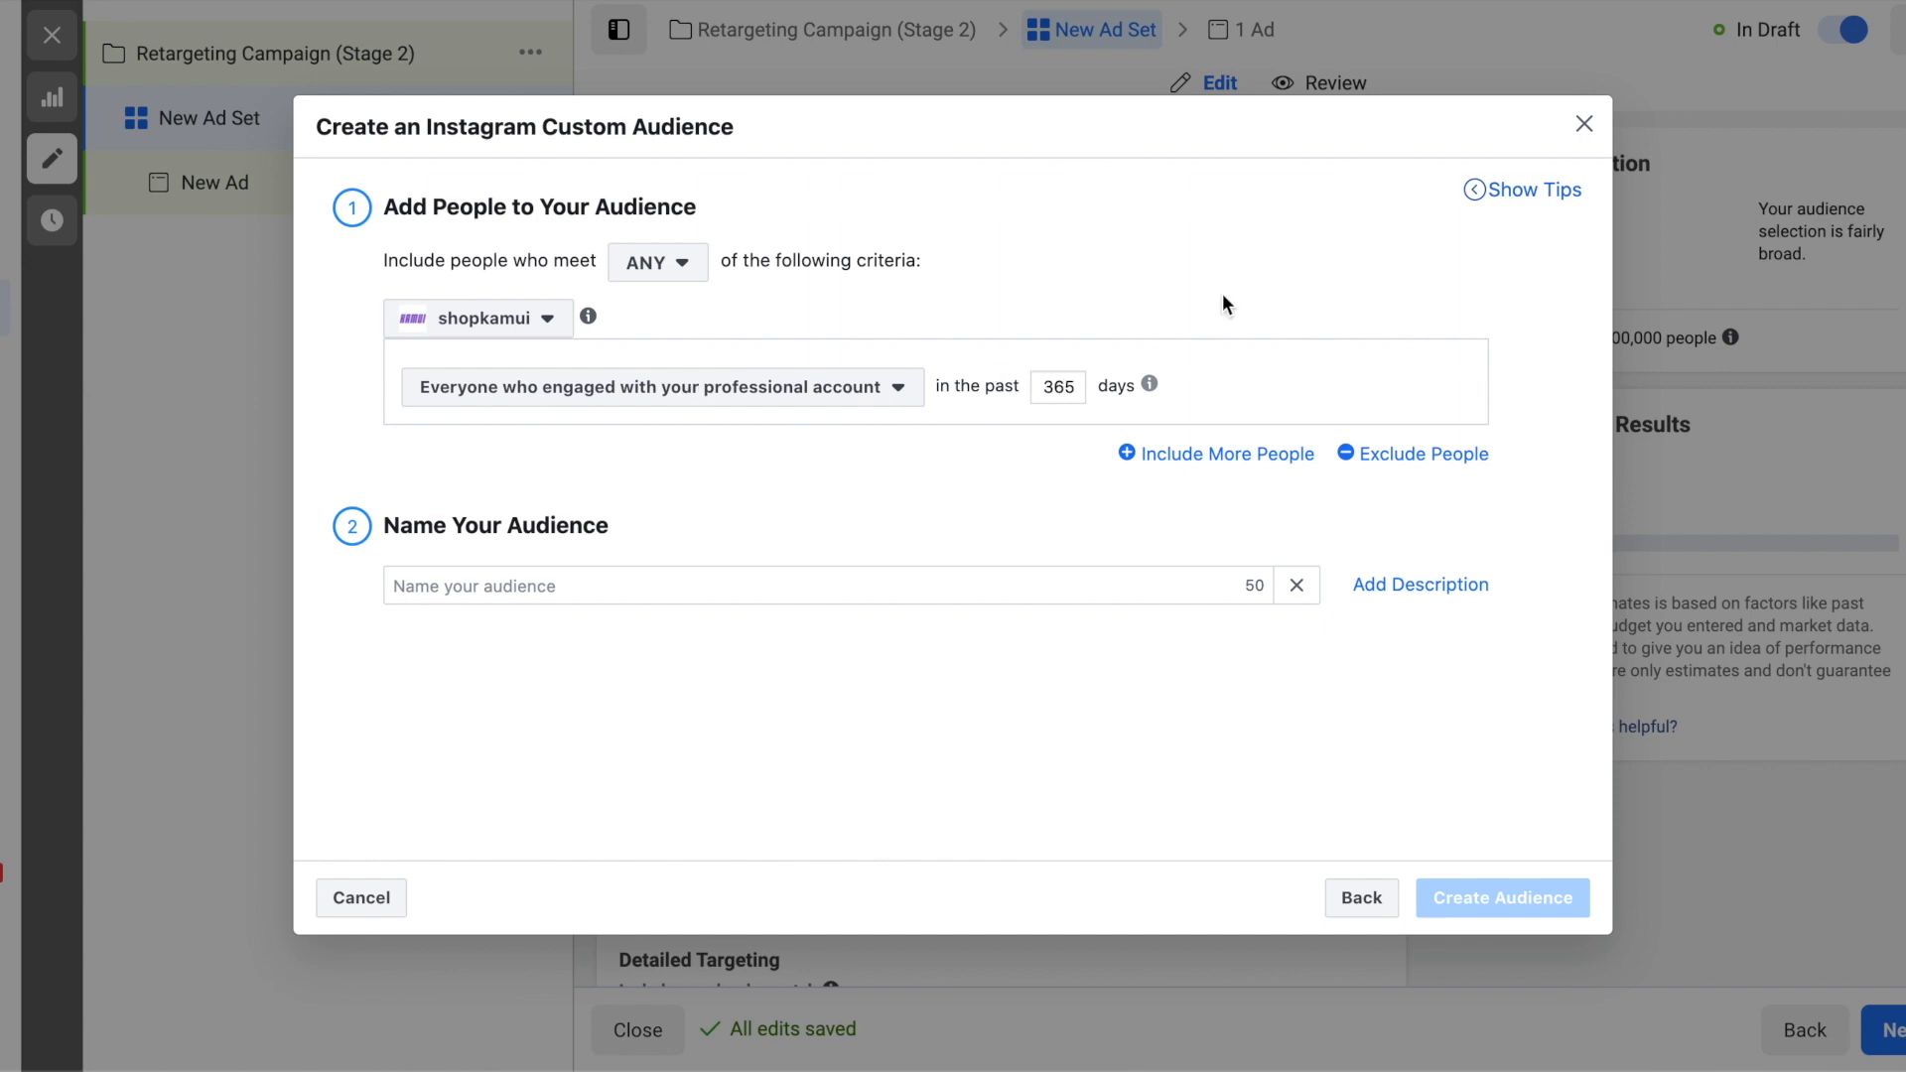
# - Limit the Instagram custom audience to everyone who engaged with the shopkamui professional account in the past 90 days
pyautogui.press('super+a')
pyautogui.write('90')
pyautogui.moveTo(1154, 381)
pyautogui.moveTo(594, 320)
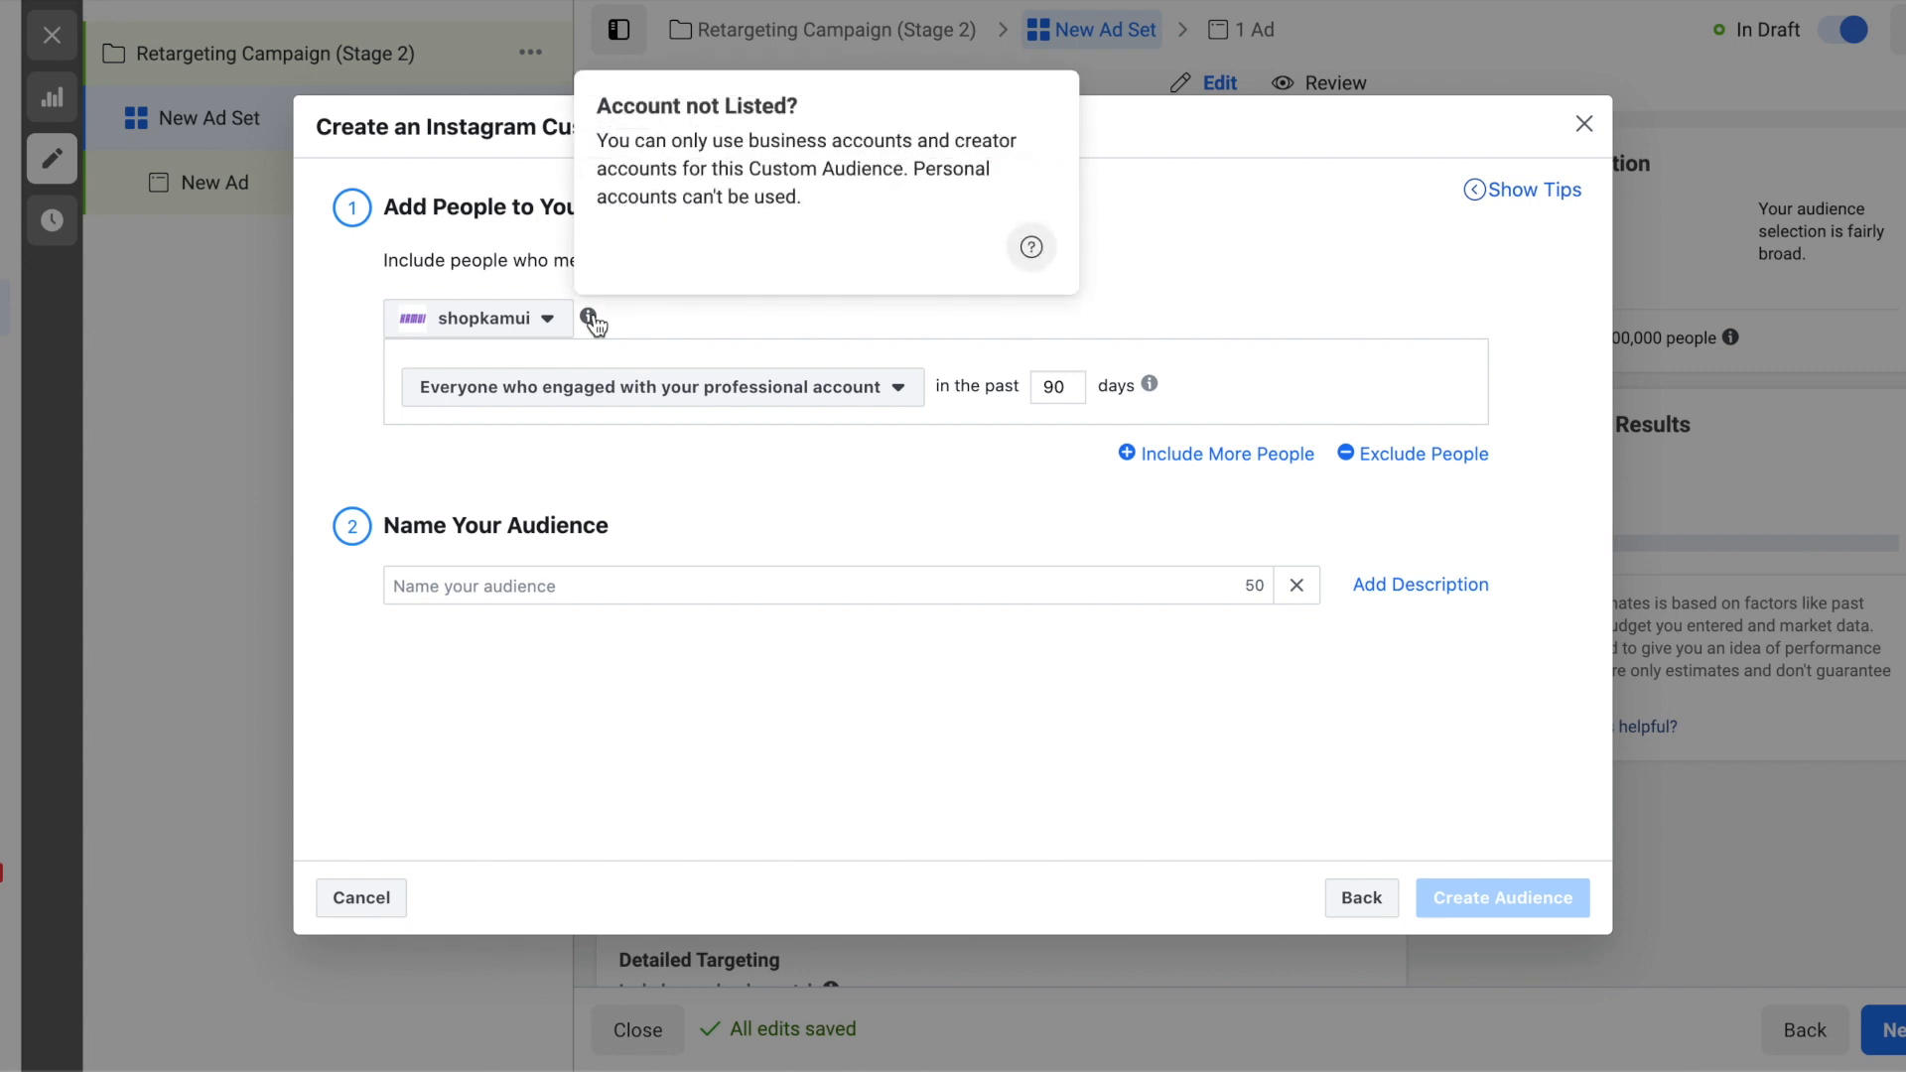
pyautogui.click(736, 389)
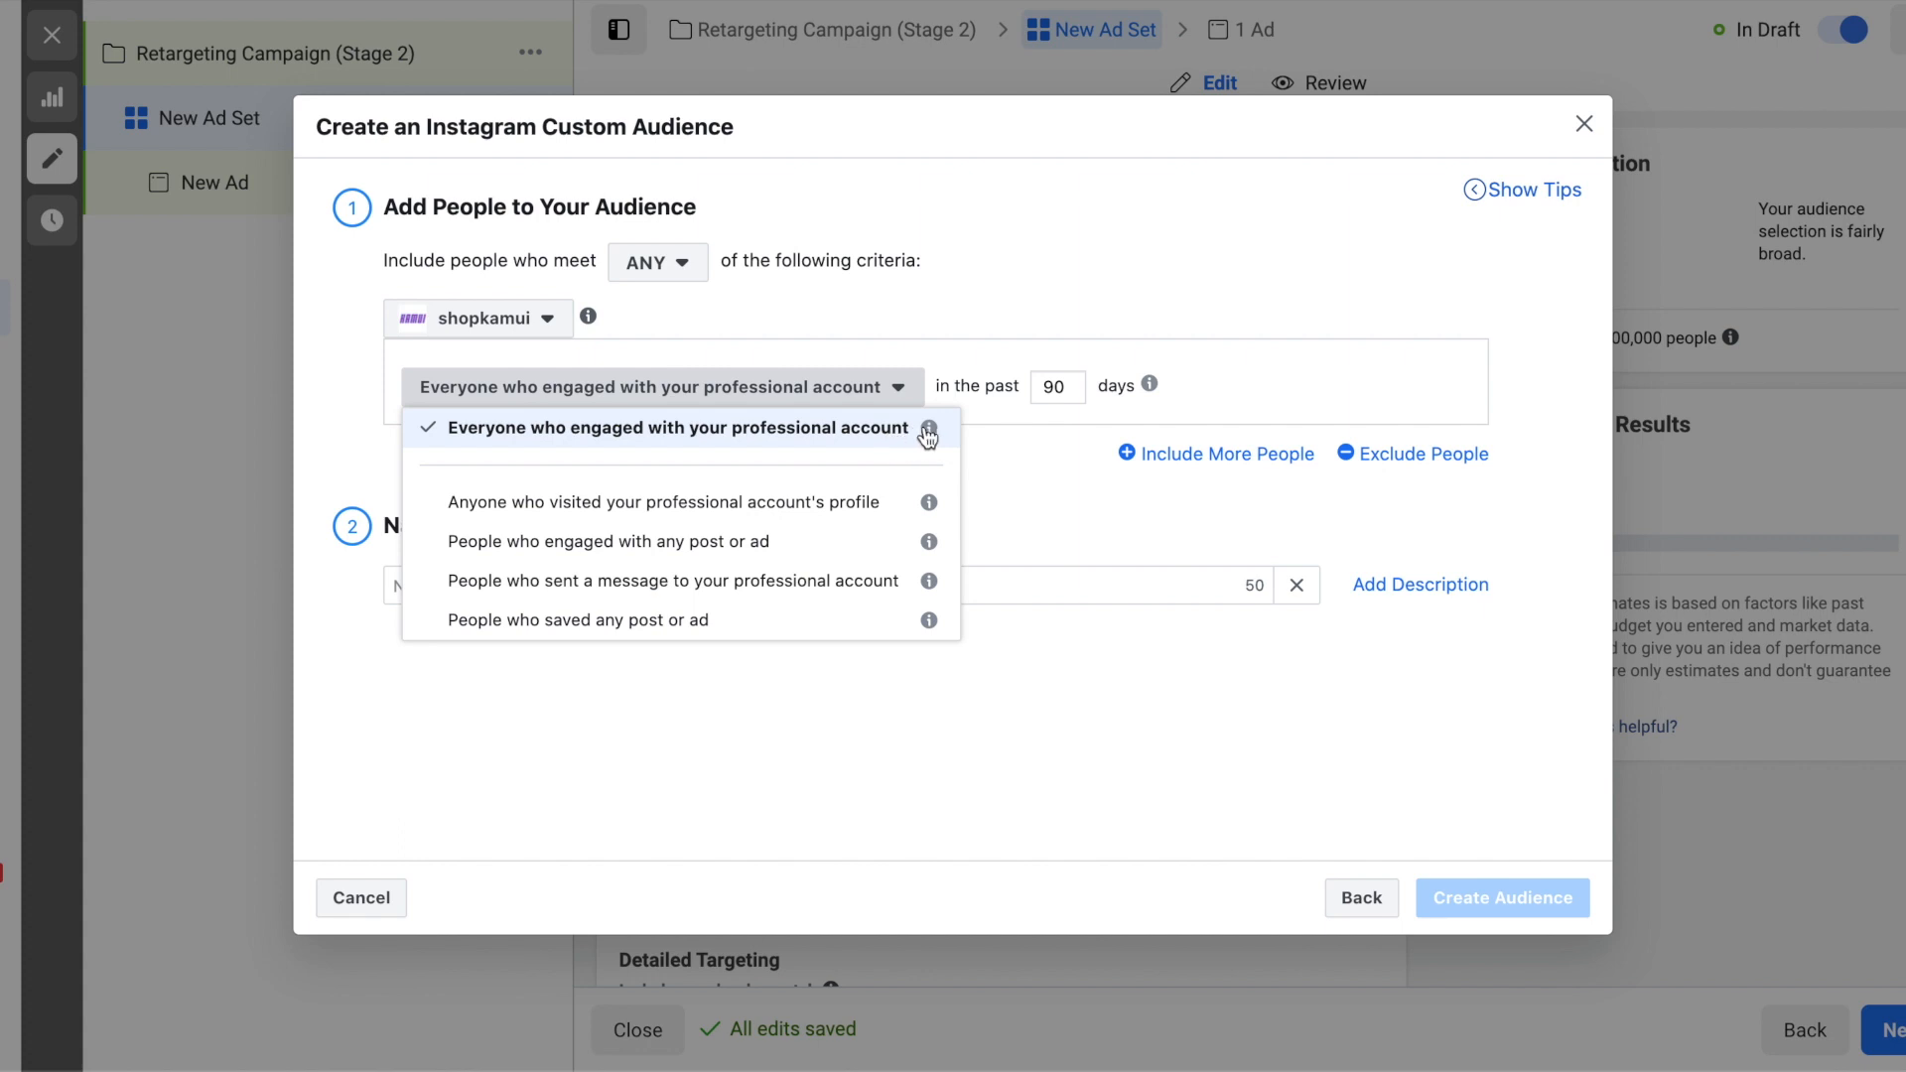
pyautogui.moveTo(931, 435)
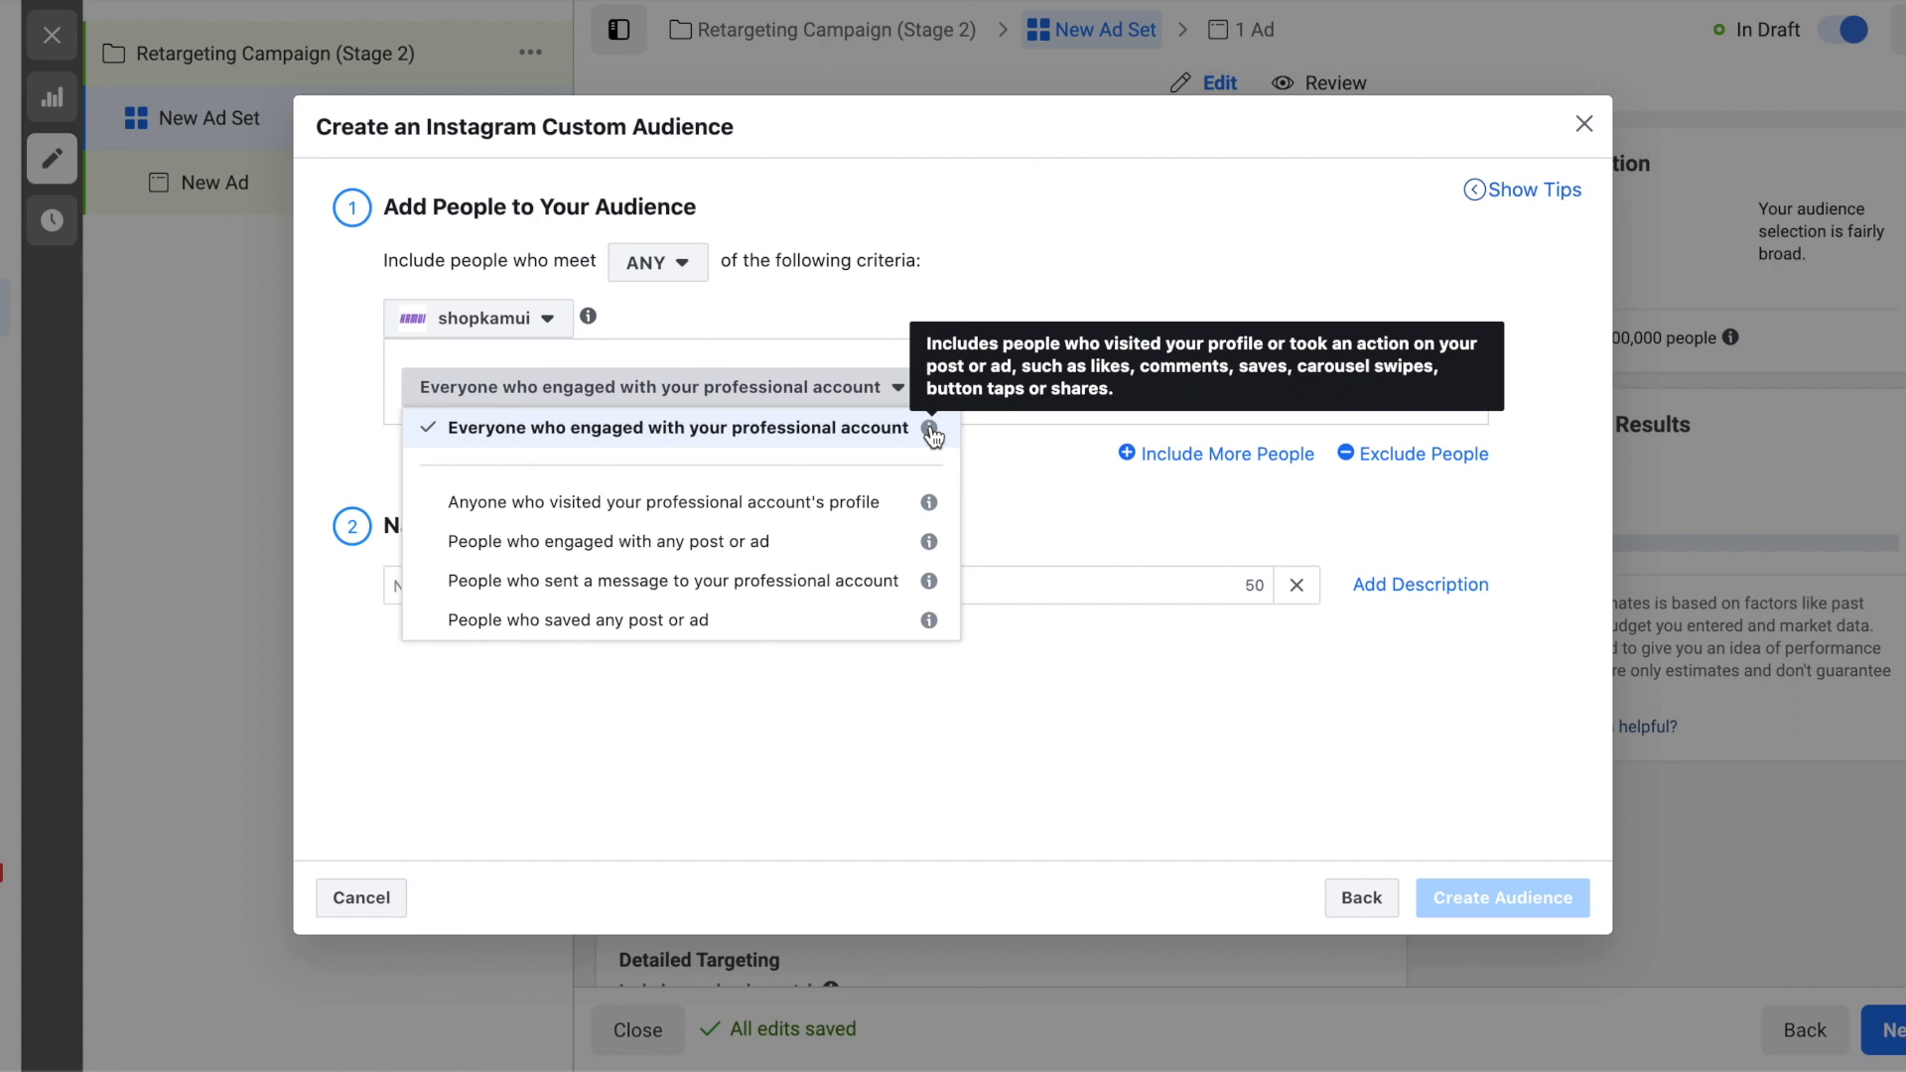
pyautogui.click(1015, 466)
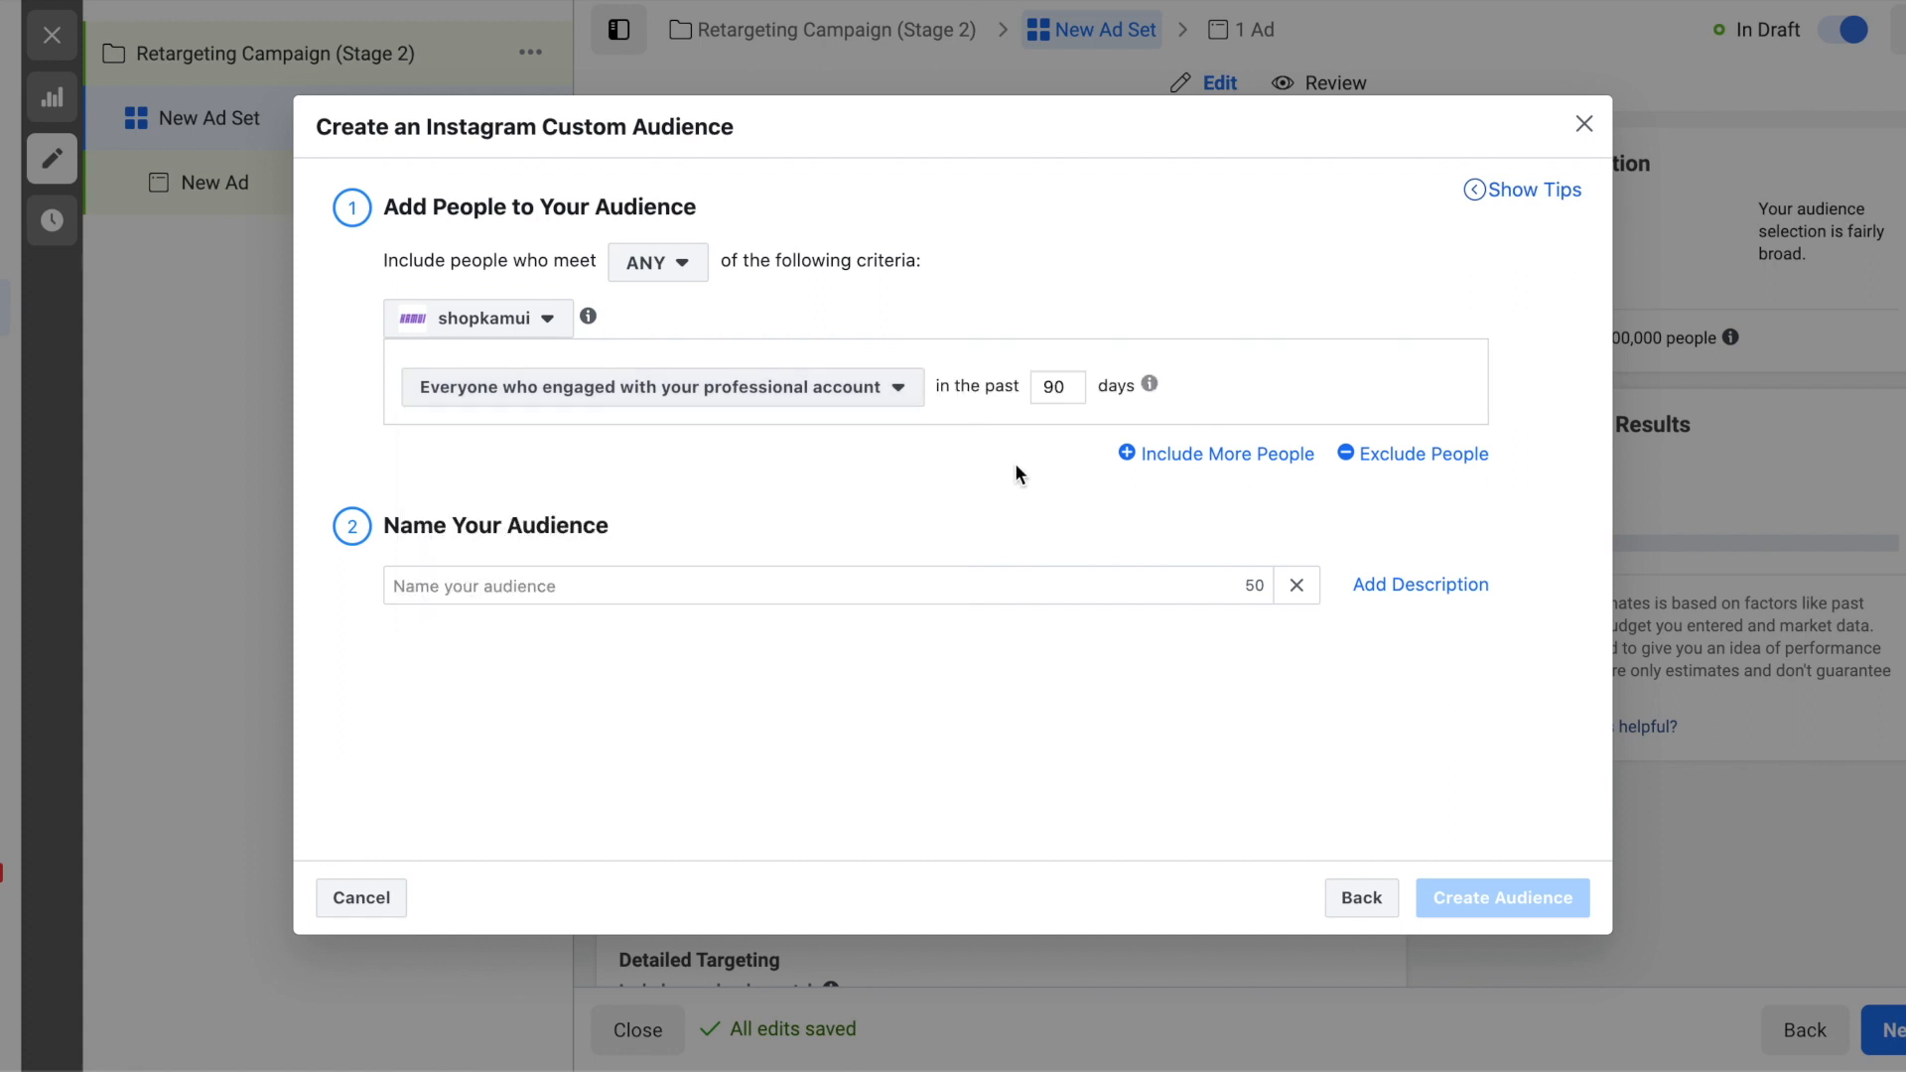
# - Name the audience "Instagram Engagement, 90 Days" and create it for the ad set
pyautogui.click(1050, 586)
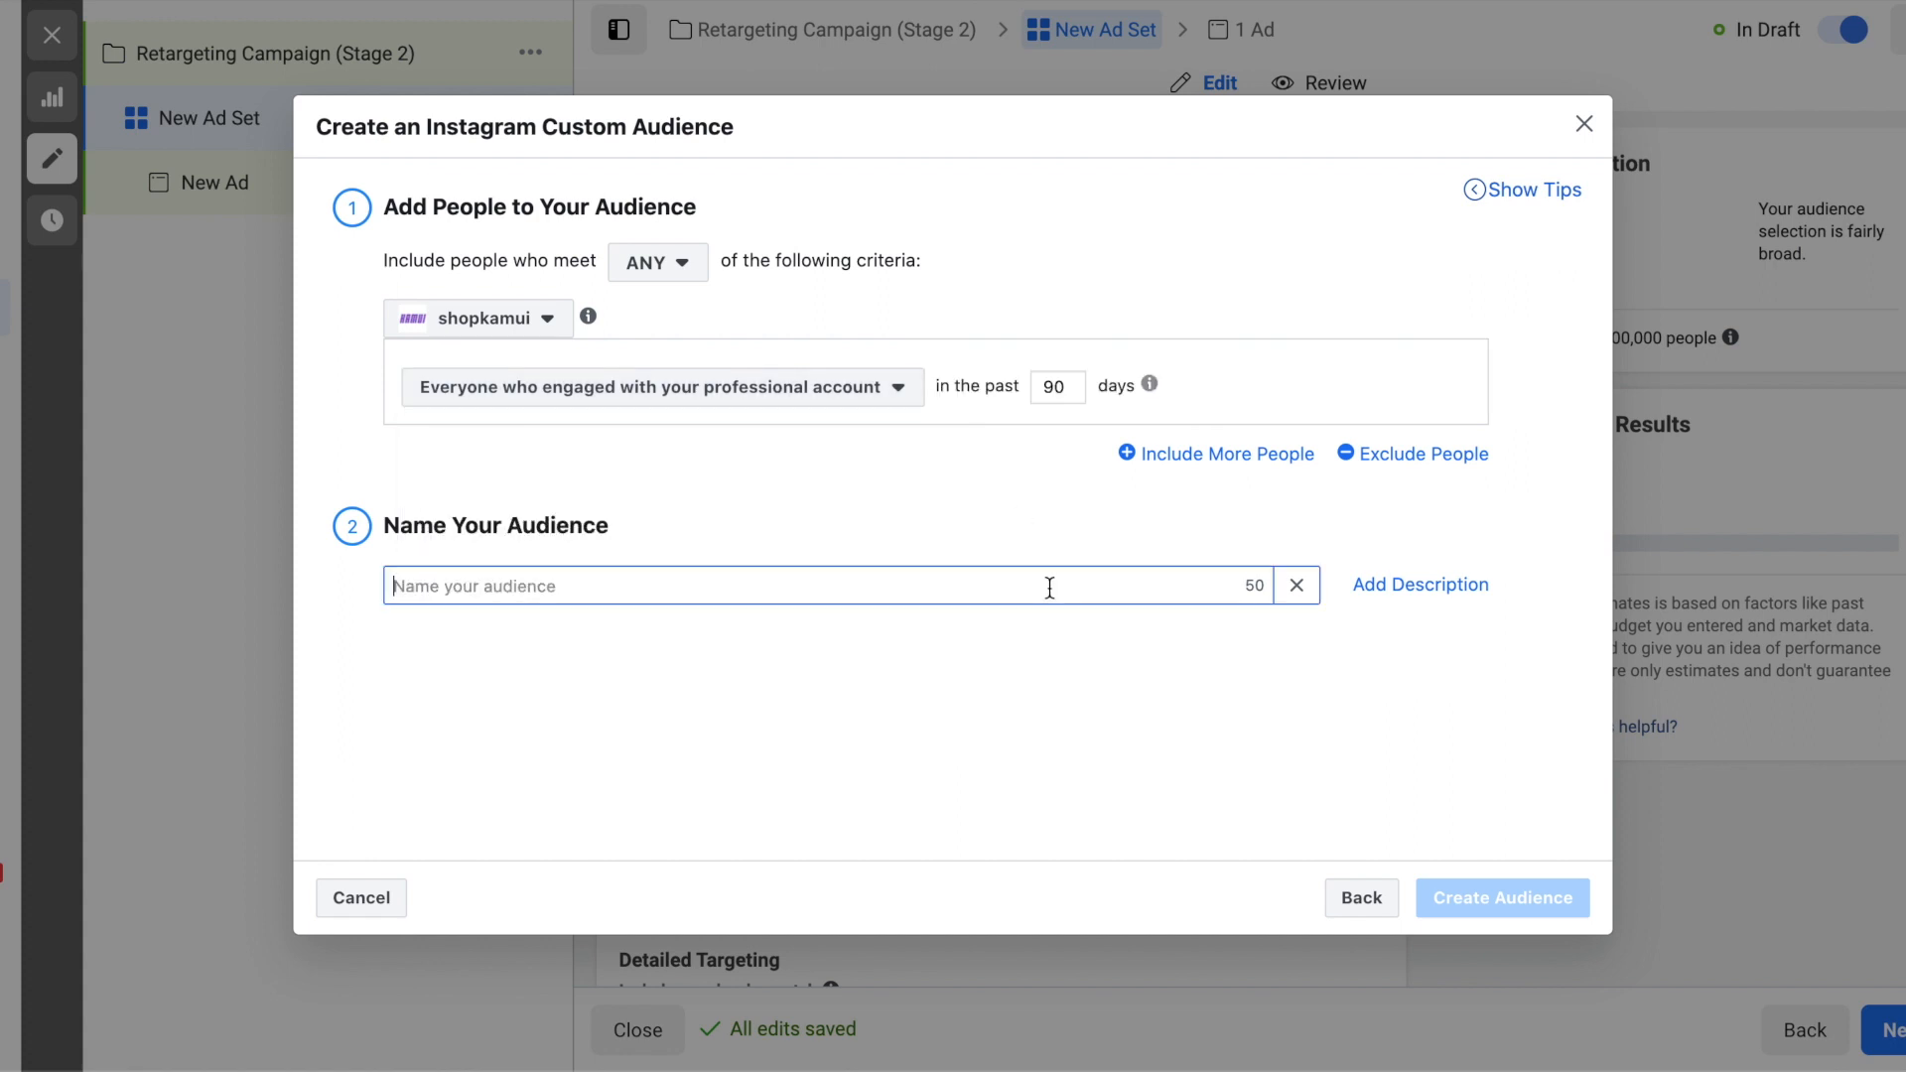
pyautogui.write('Instagram Engag')
pyautogui.write('ement  90 Days')
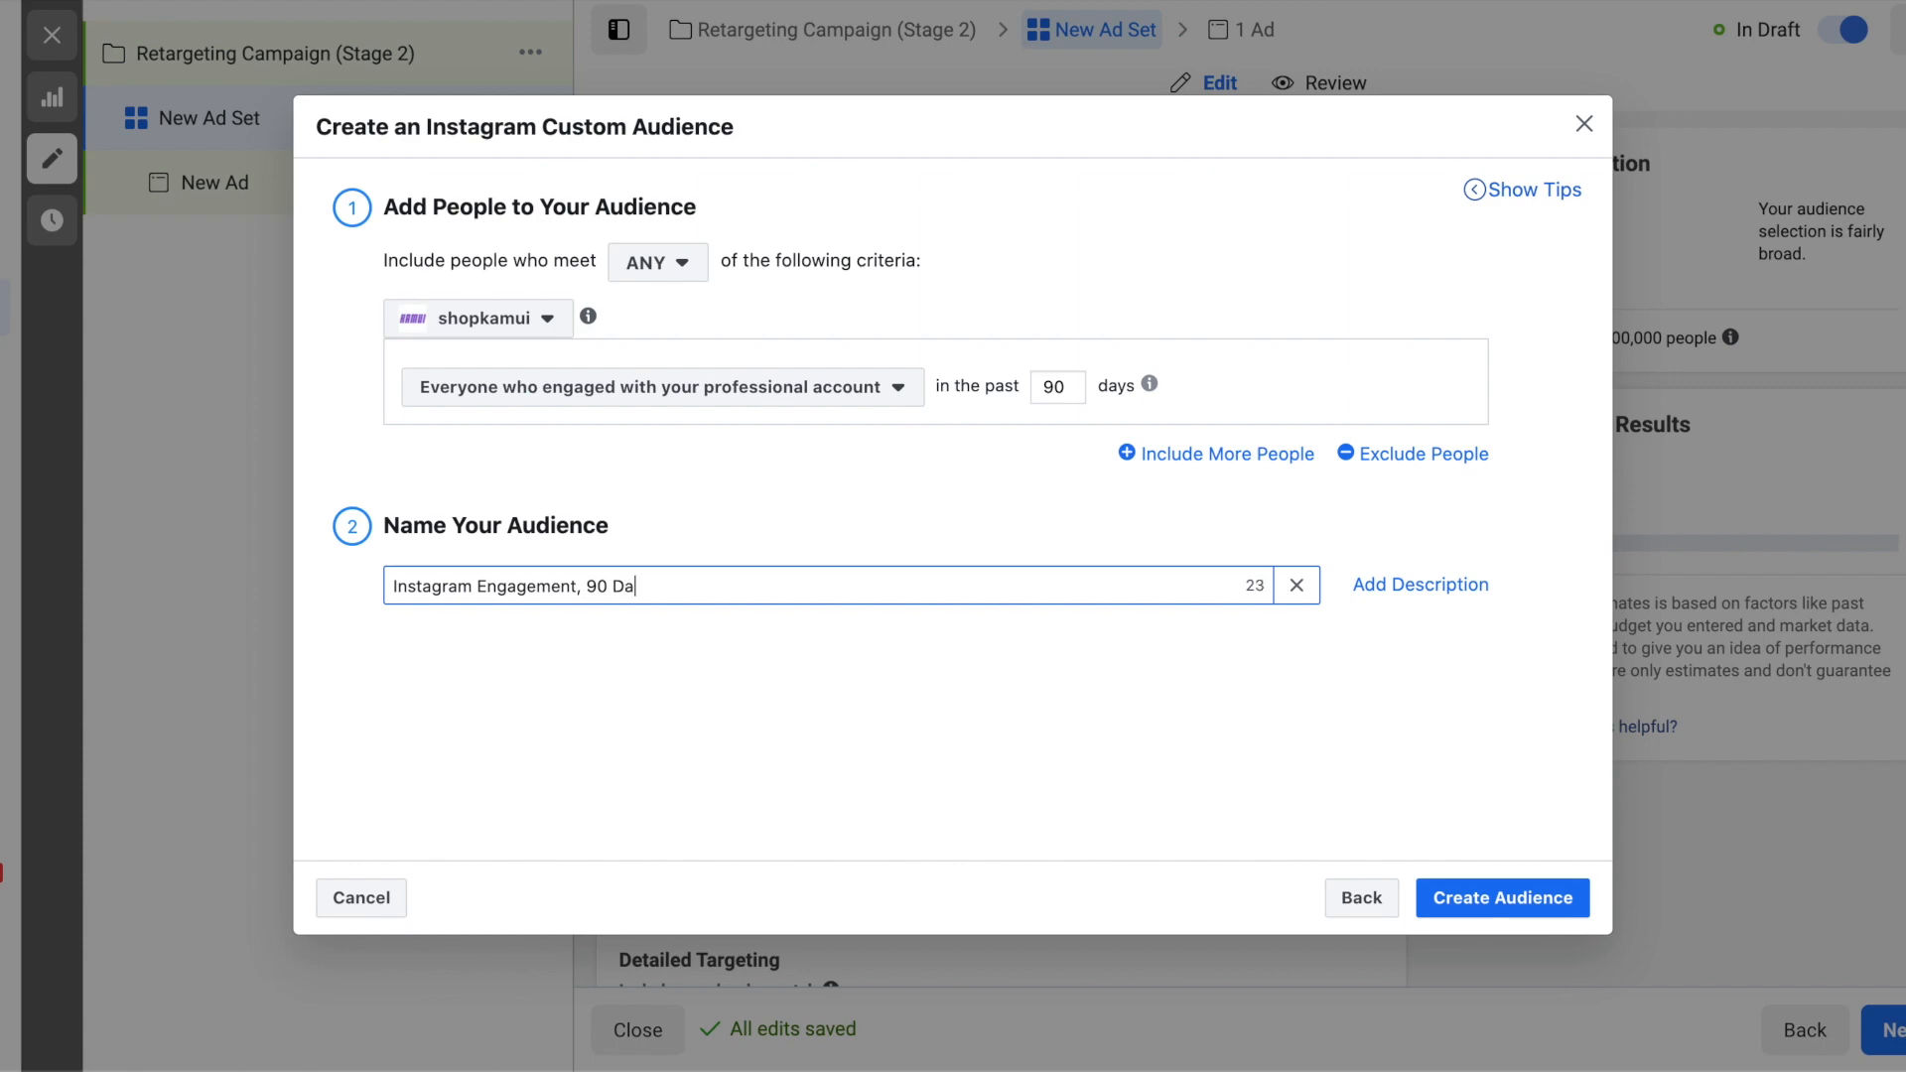
pyautogui.click(1116, 663)
pyautogui.click(1472, 880)
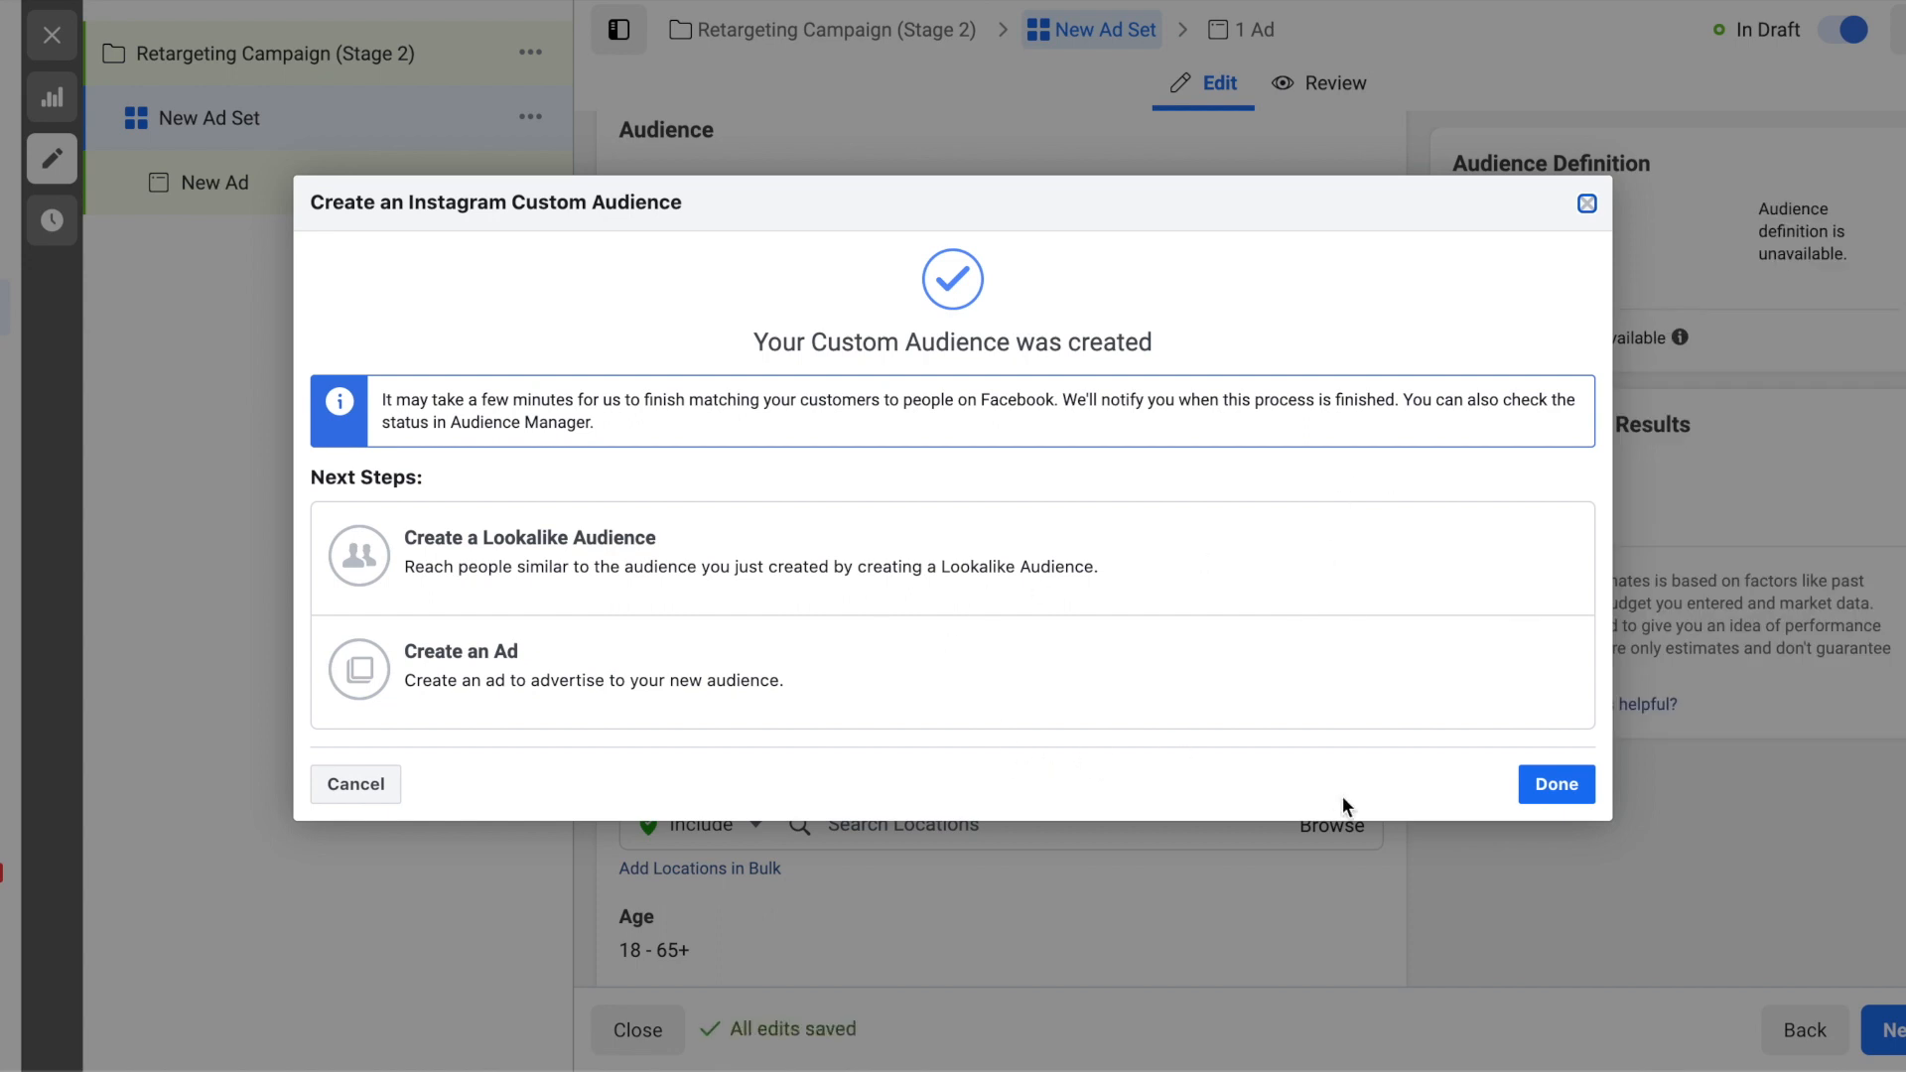
pyautogui.click(1534, 784)
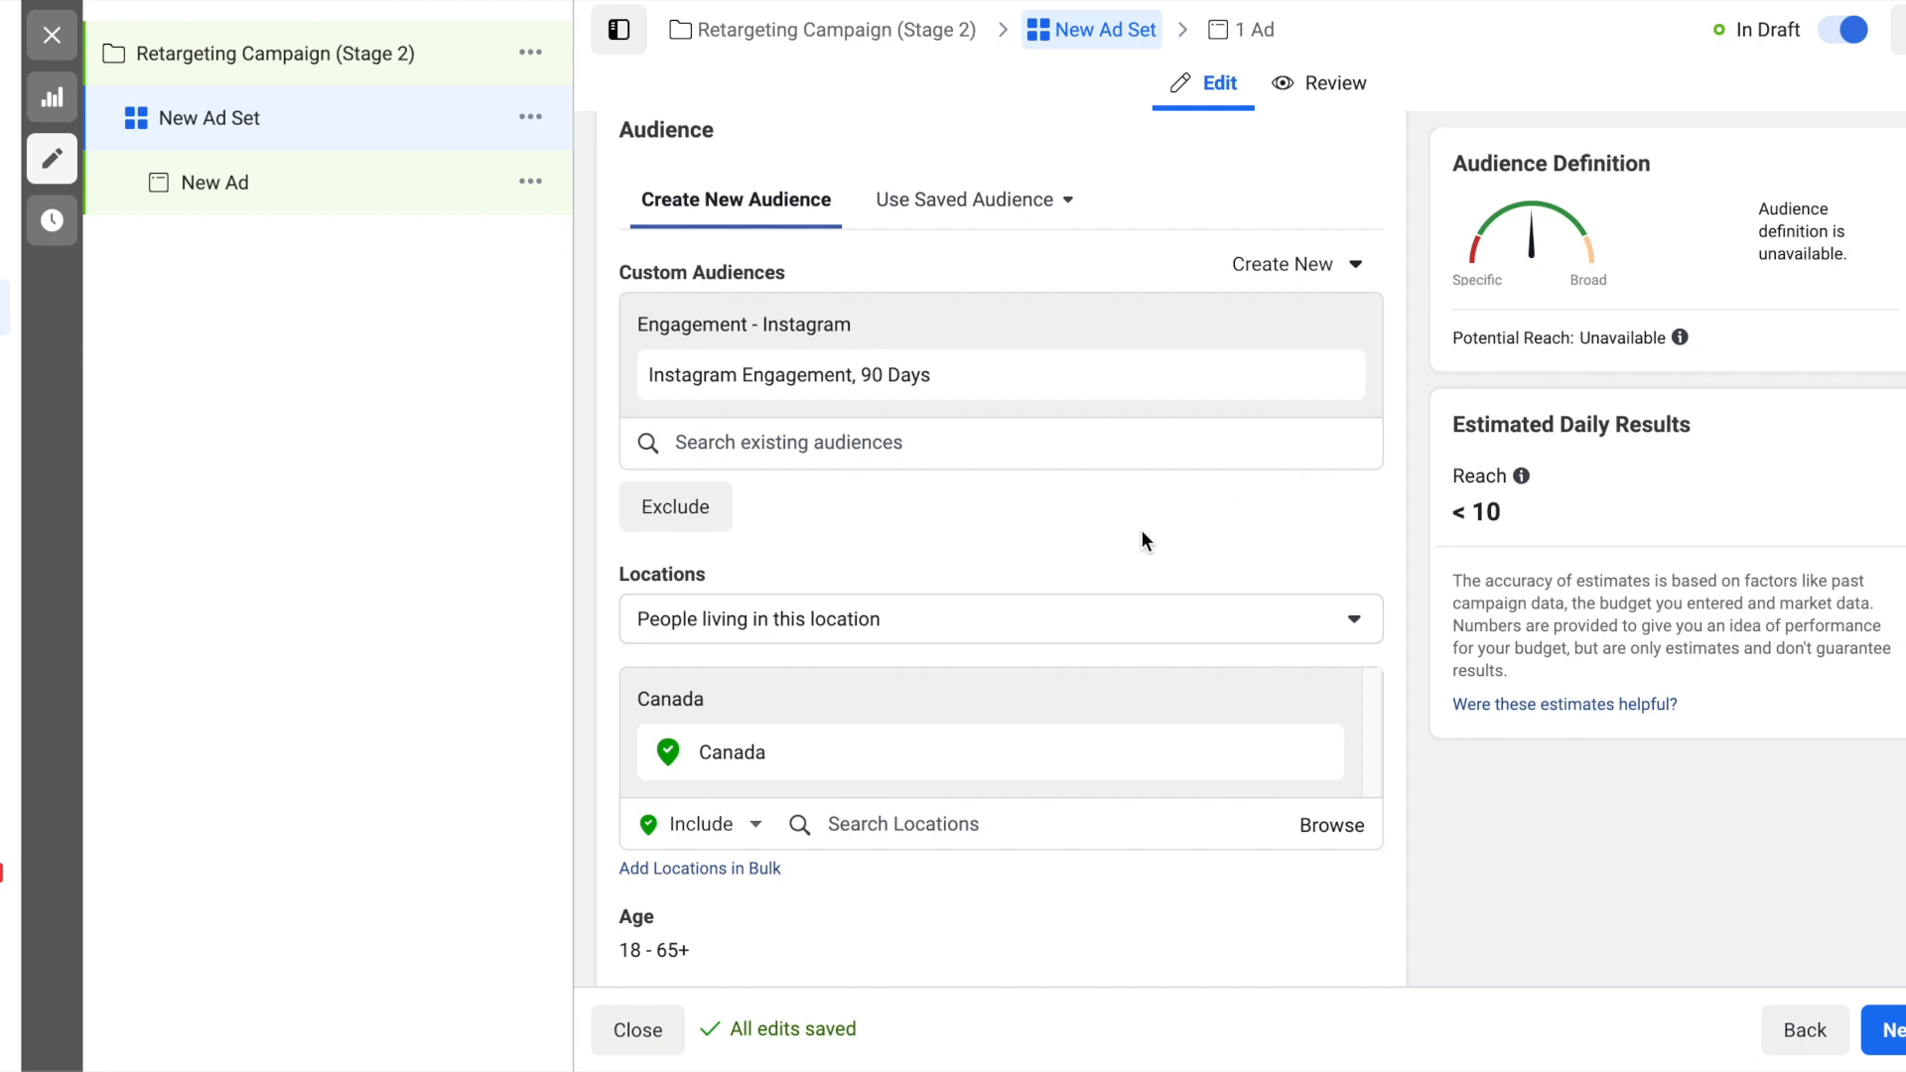
# - Start another new custom audience from a Facebook Page source, using the KAMUI page
pyautogui.click(1341, 274)
pyautogui.click(1325, 332)
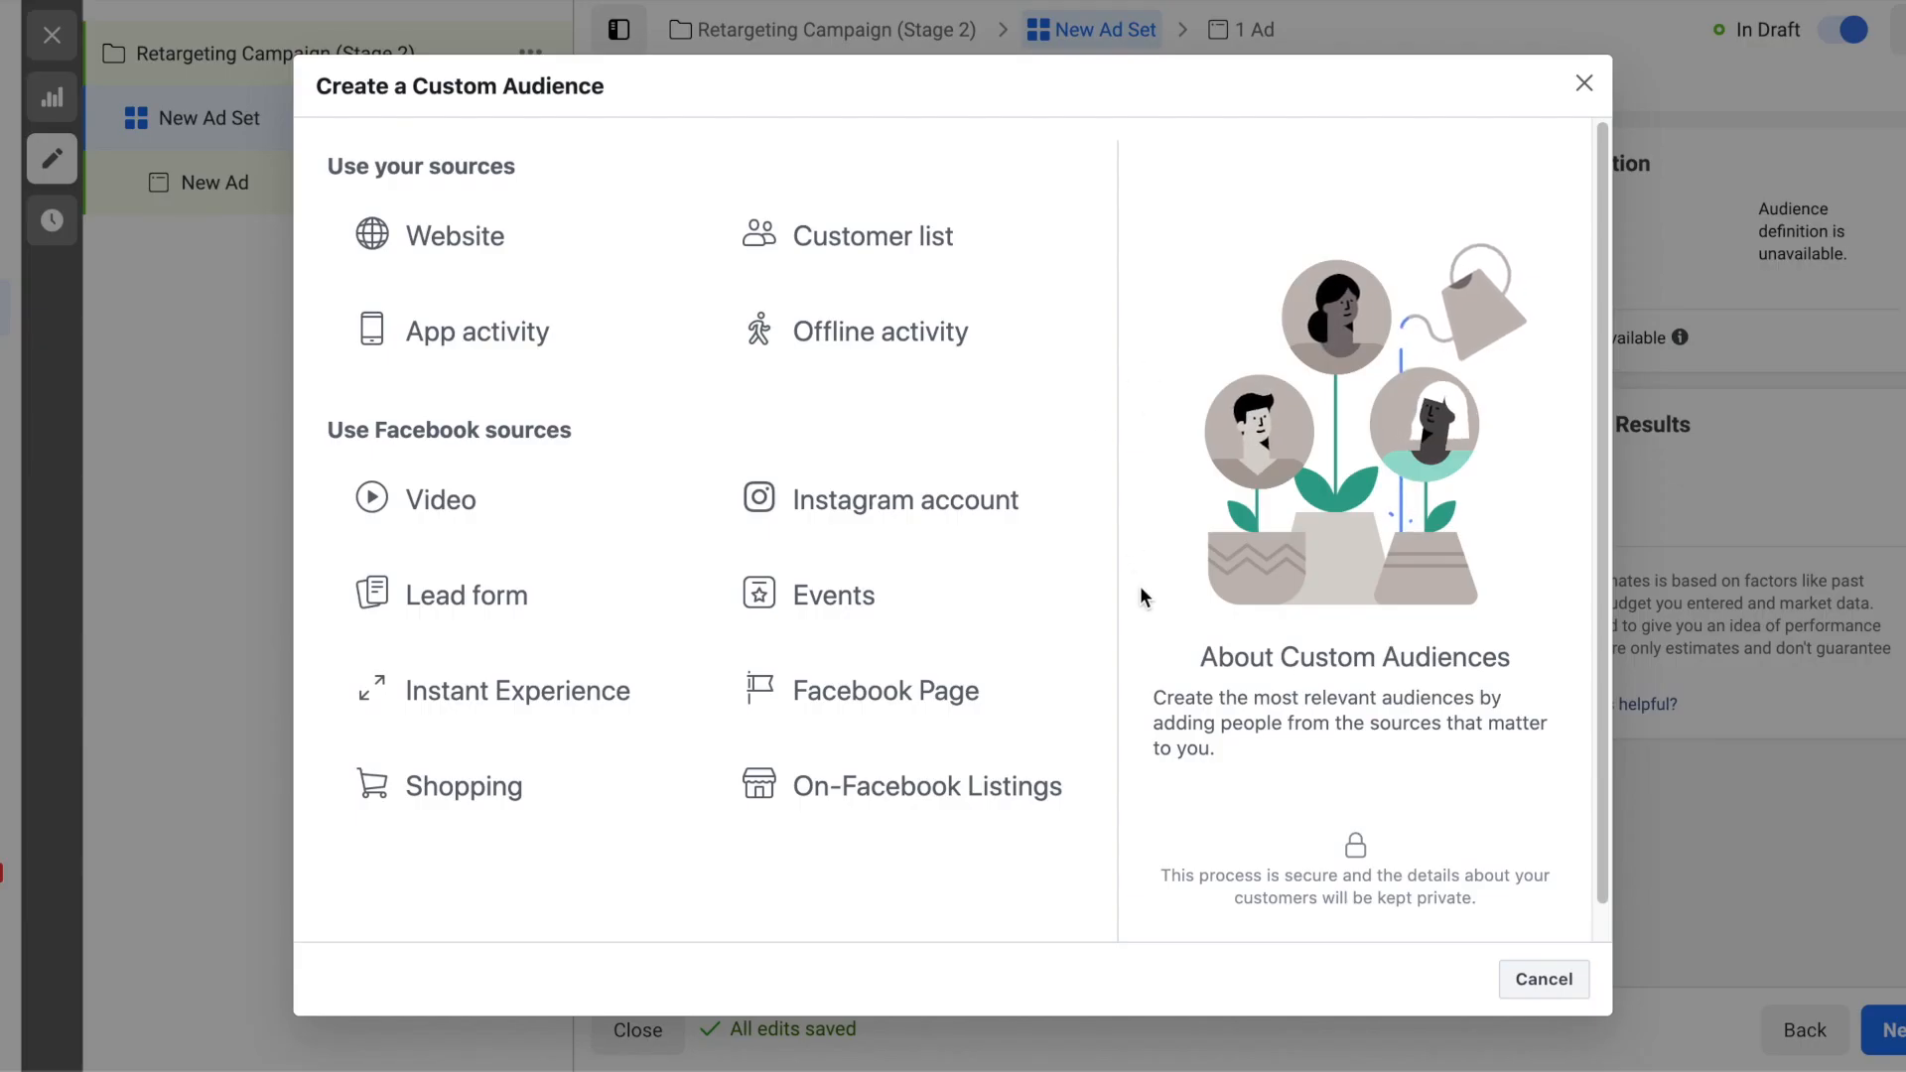
pyautogui.click(940, 701)
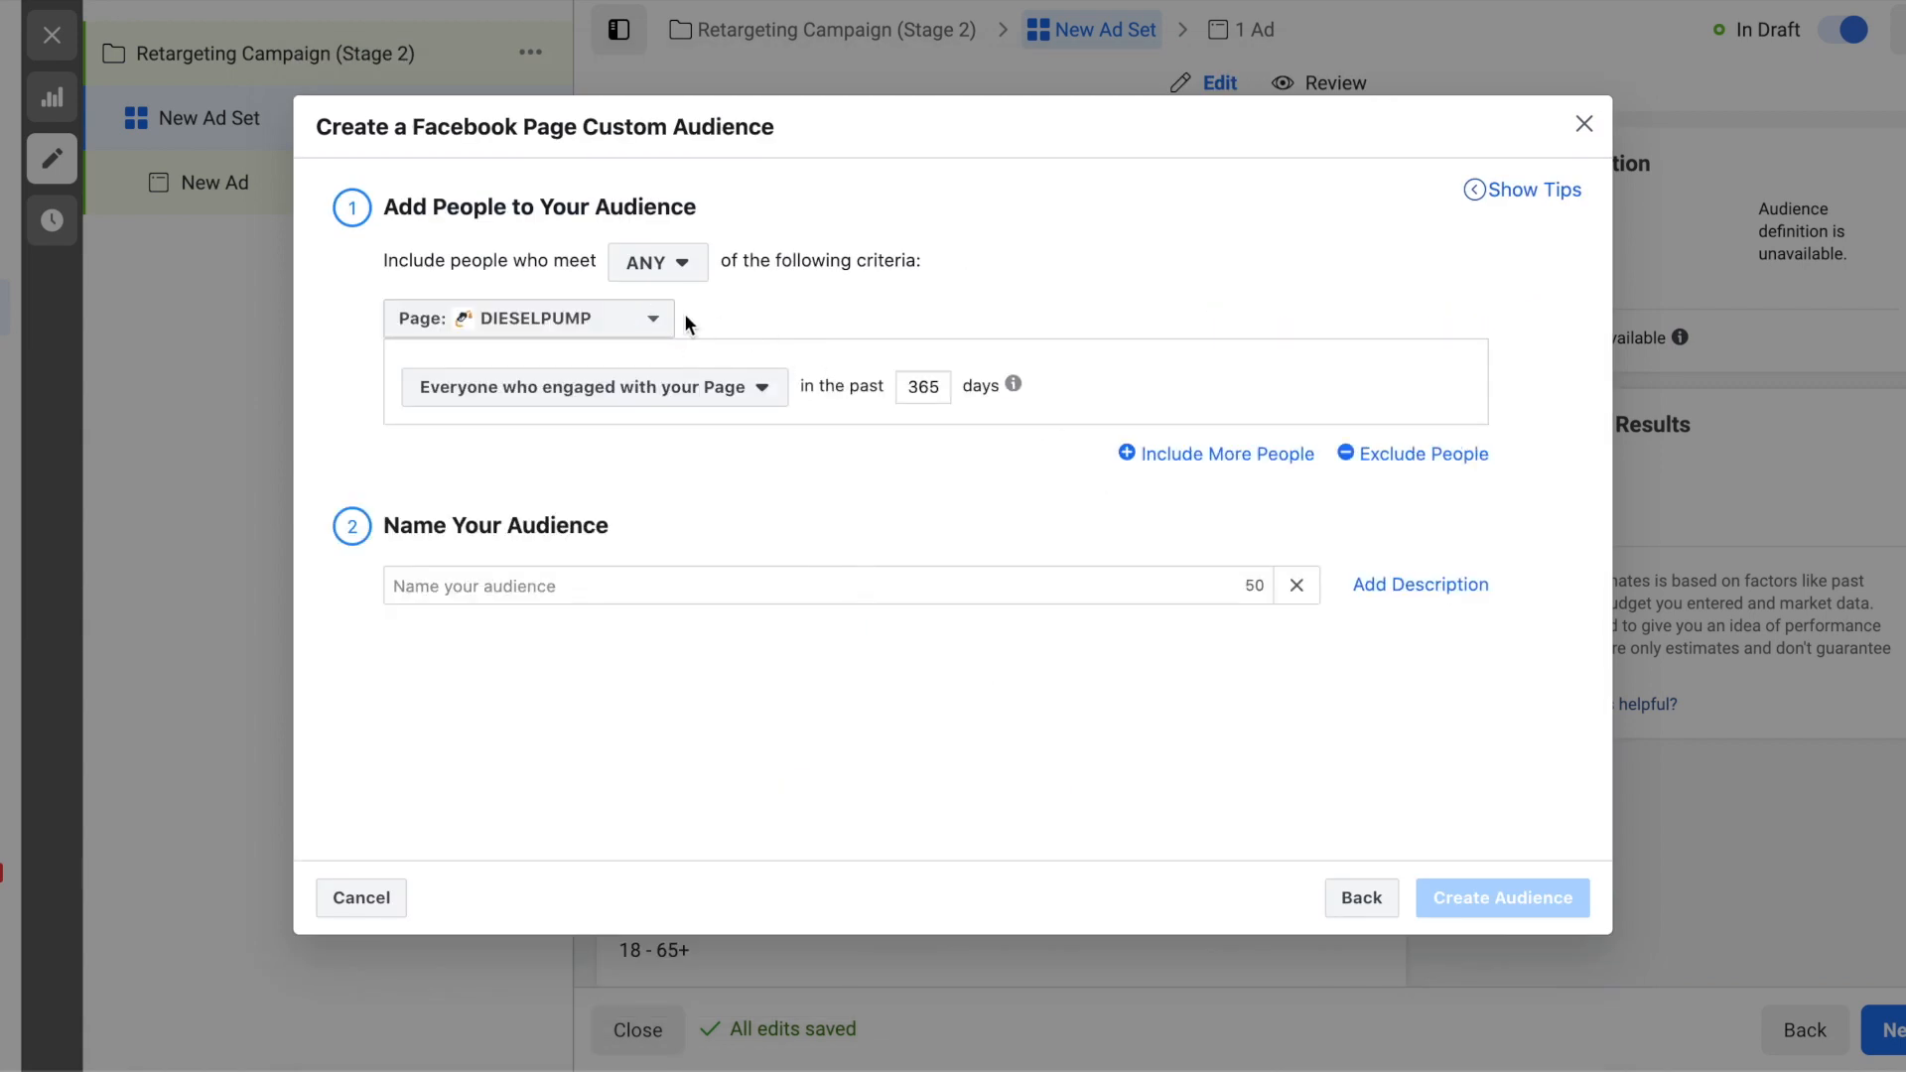
pyautogui.click(648, 319)
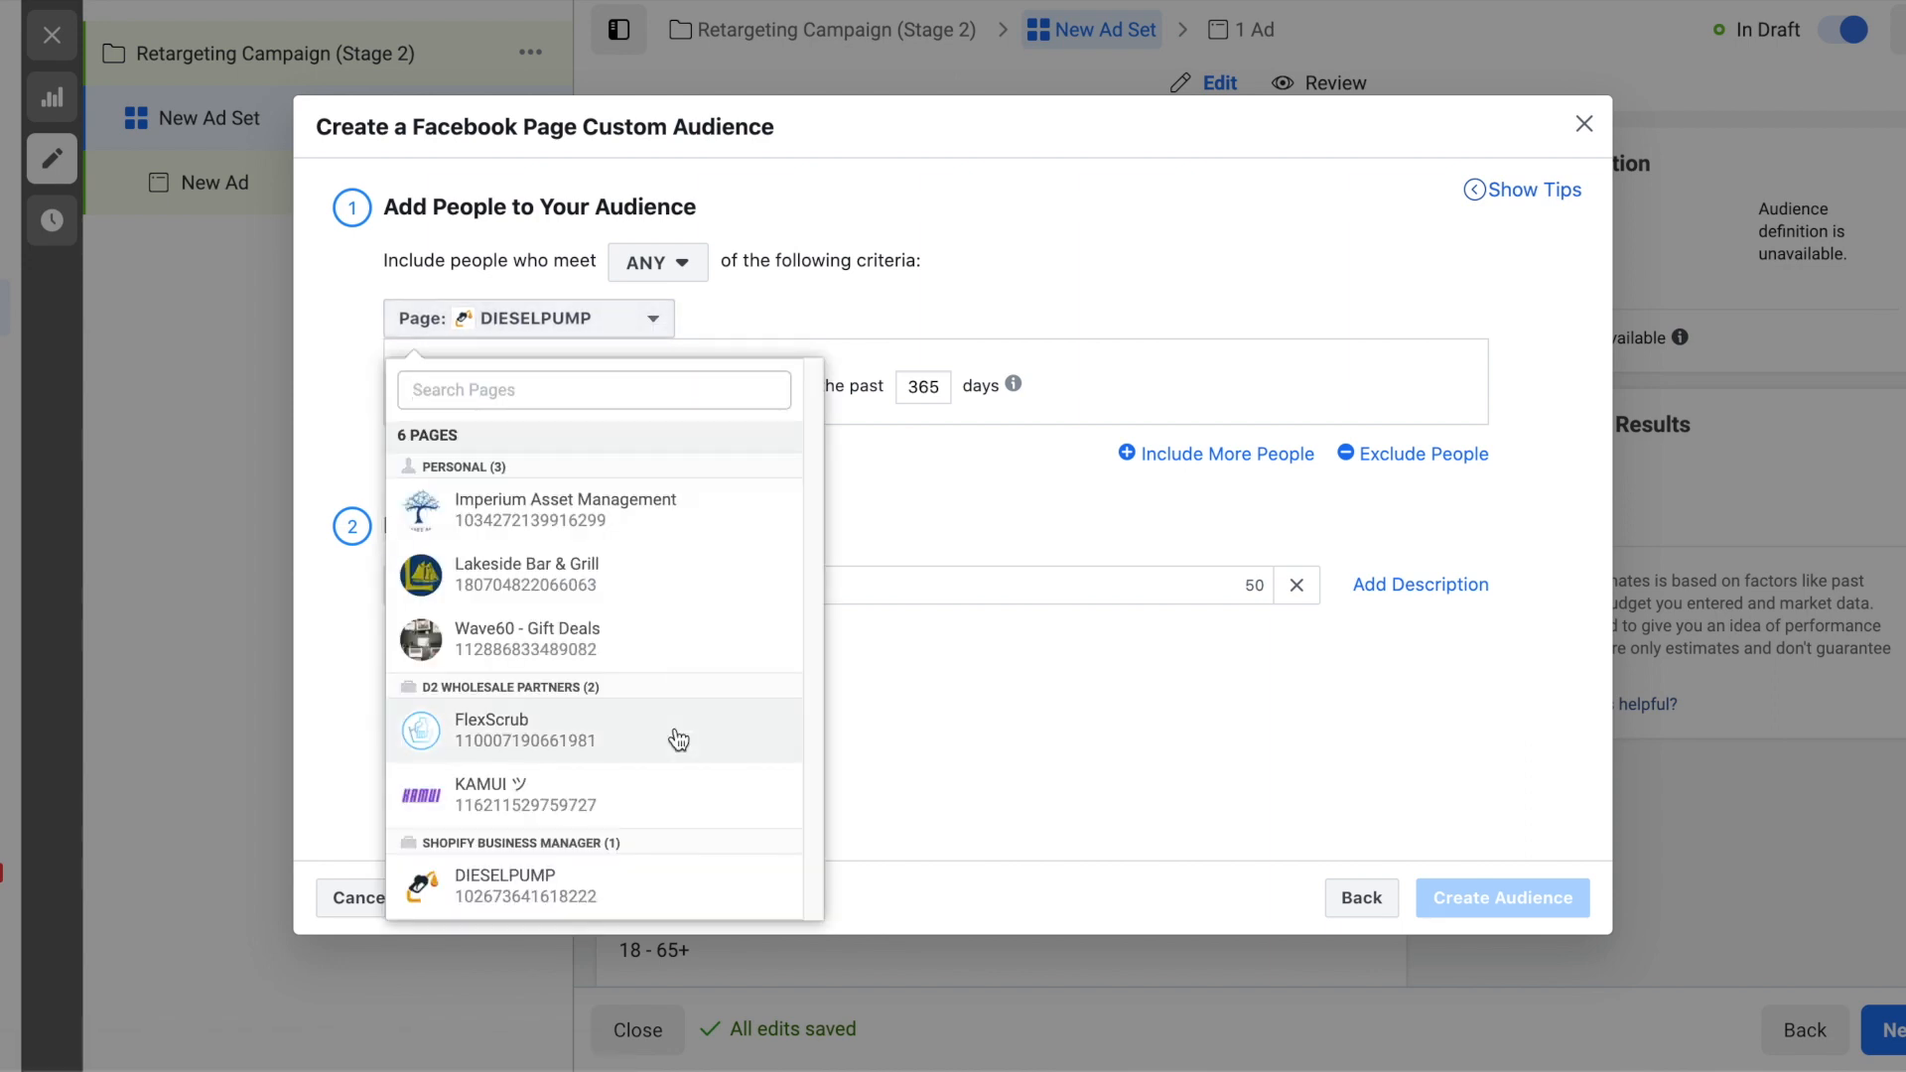
pyautogui.click(655, 793)
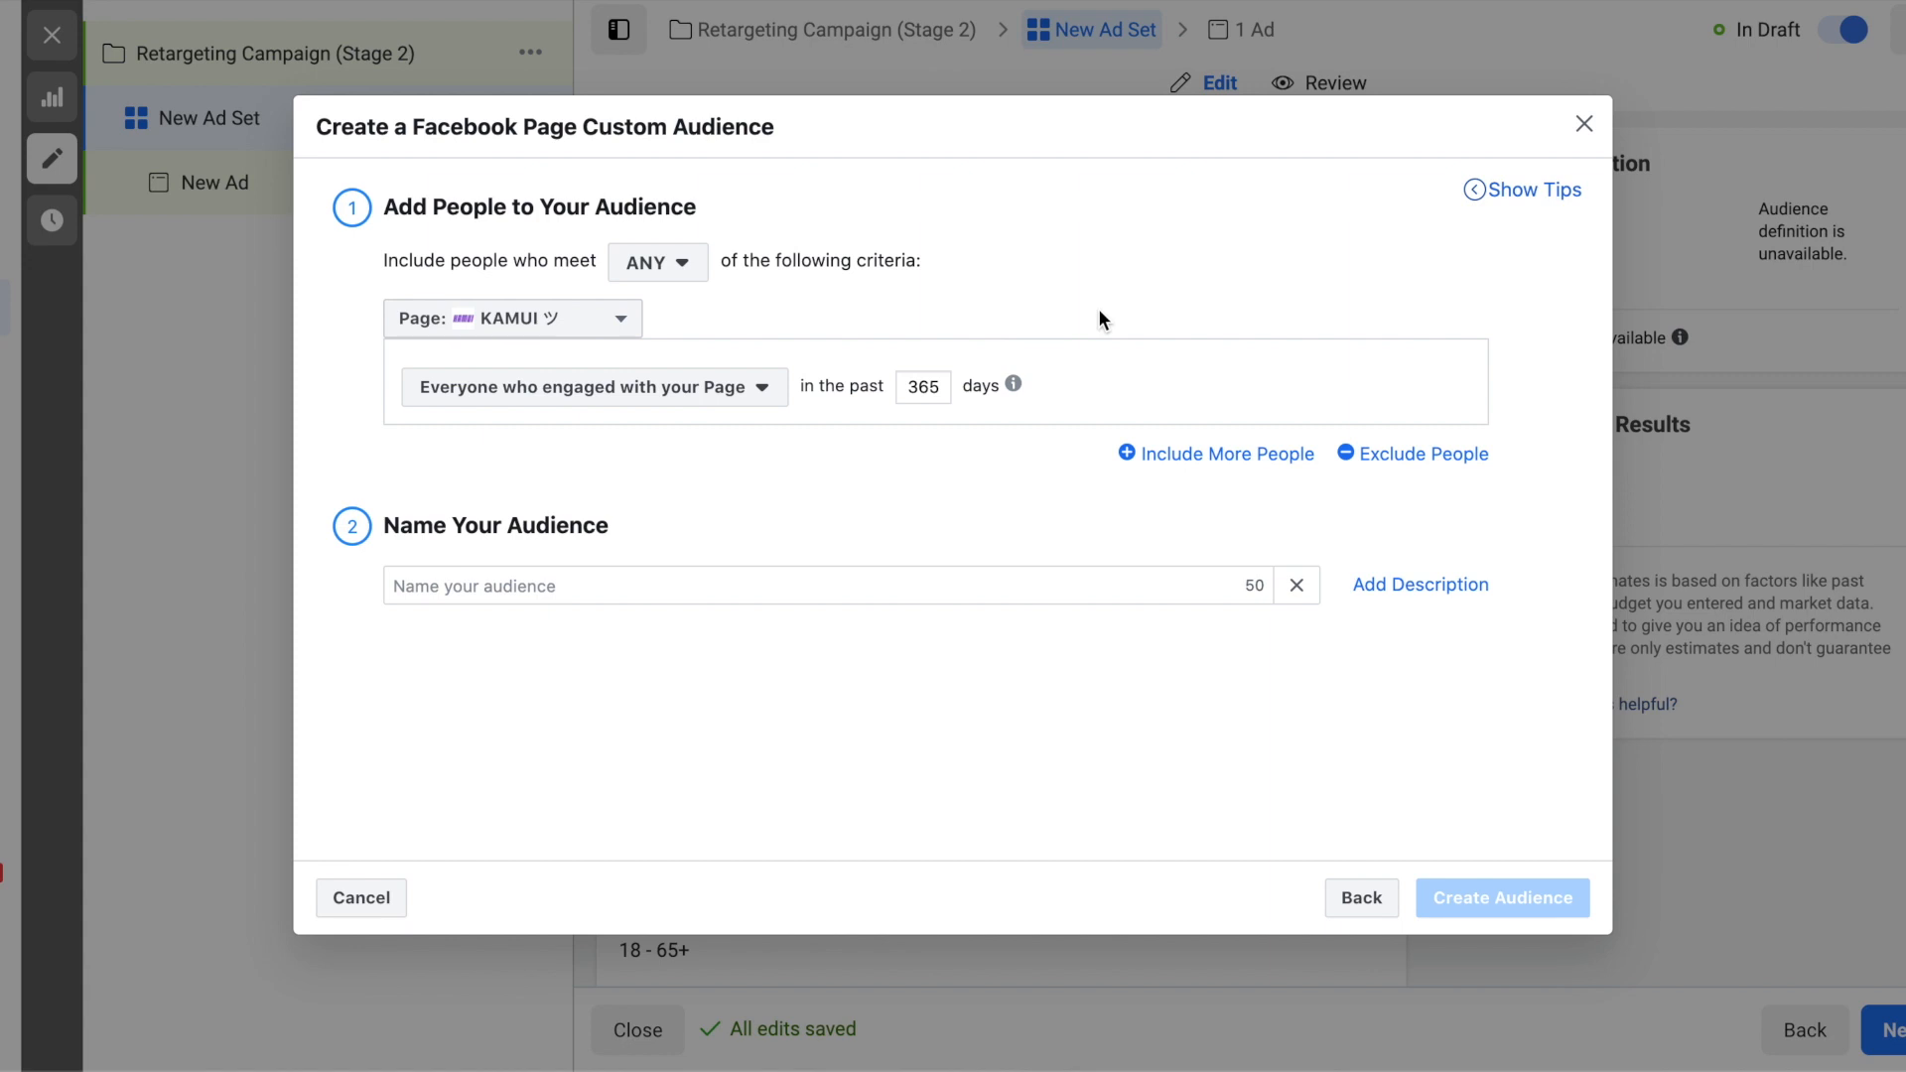
# - Limit the Facebook Page audience to everyone who engaged with the page in the past 90 days
pyautogui.doubleClick(933, 387)
pyautogui.write('90')
pyautogui.click(740, 389)
pyautogui.moveTo(828, 438)
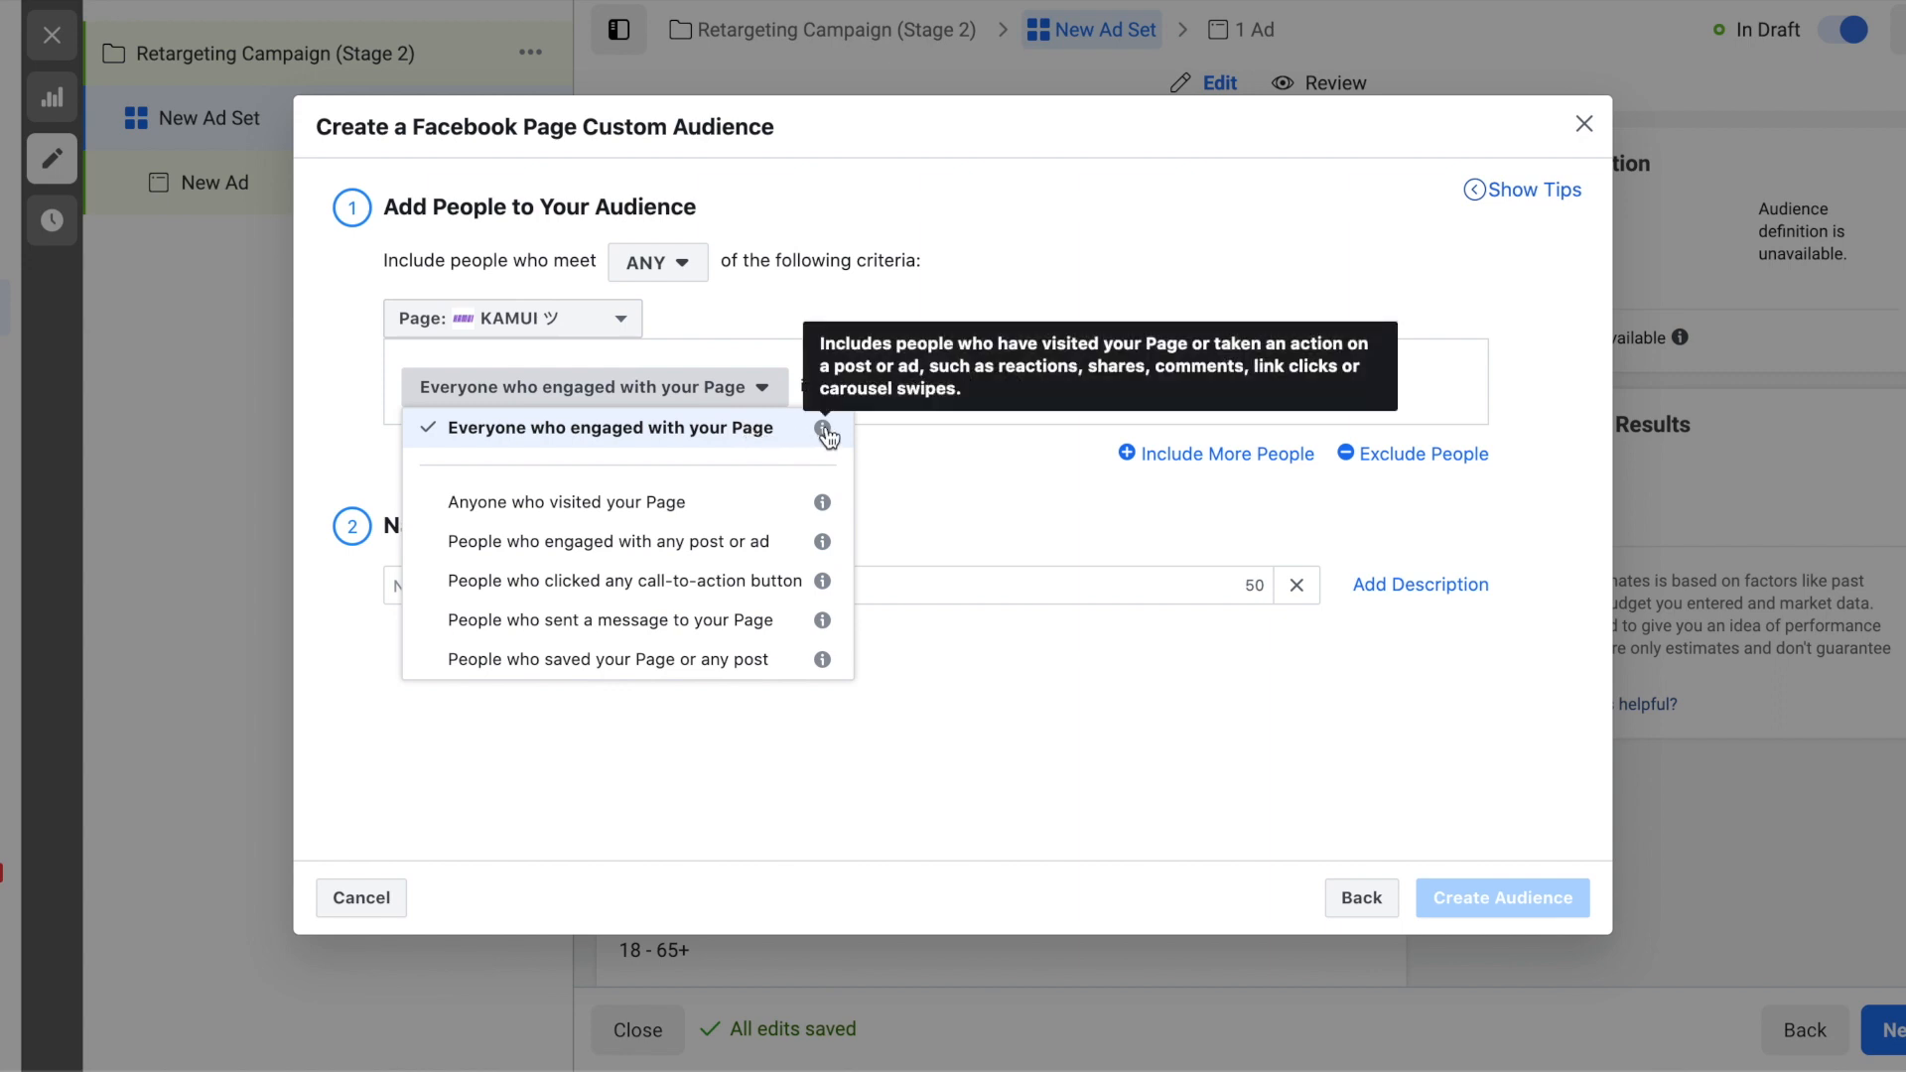
pyautogui.click(919, 433)
# - Name the page audience "Facebook Engagement, 90 Days" and create it for the ad set
pyautogui.click(1005, 586)
pyautogui.write('Facebook ')
pyautogui.write('Engageme')
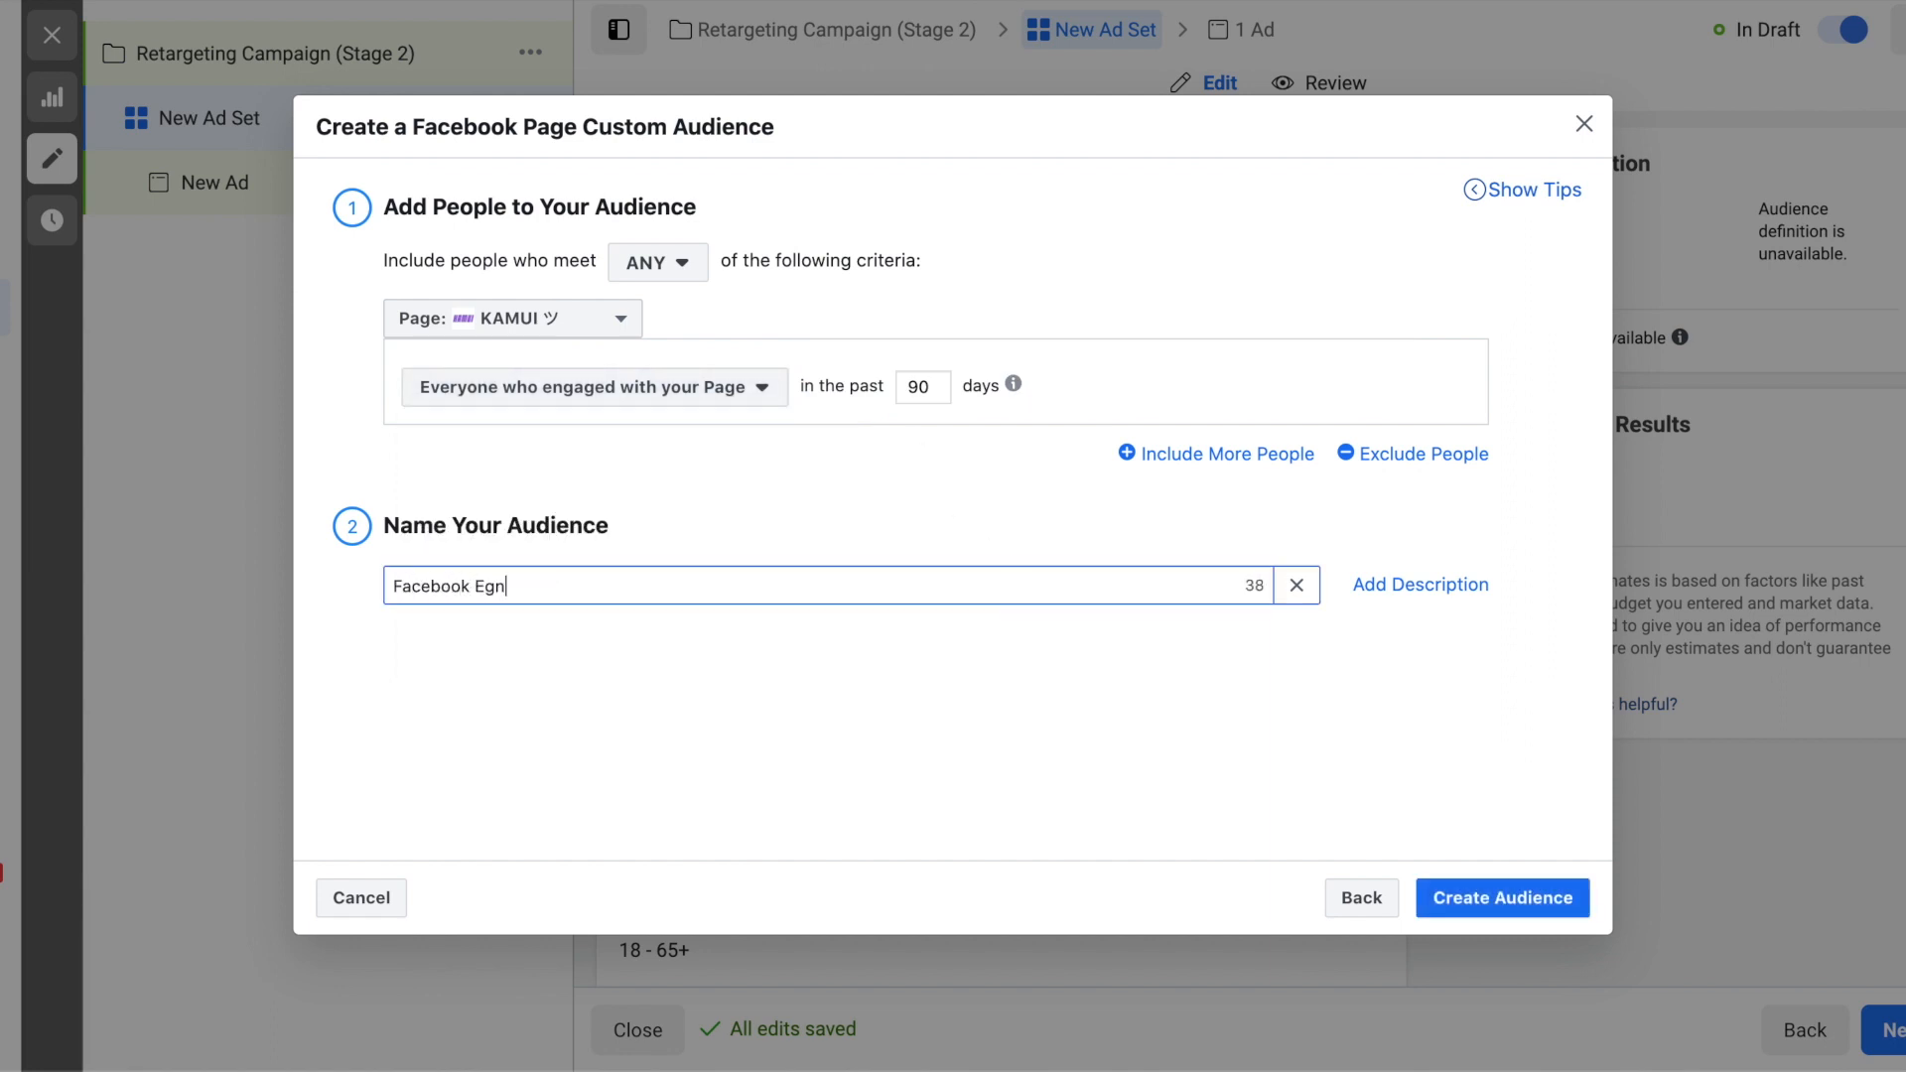
pyautogui.write('nt, 90 Days')
pyautogui.click(1498, 895)
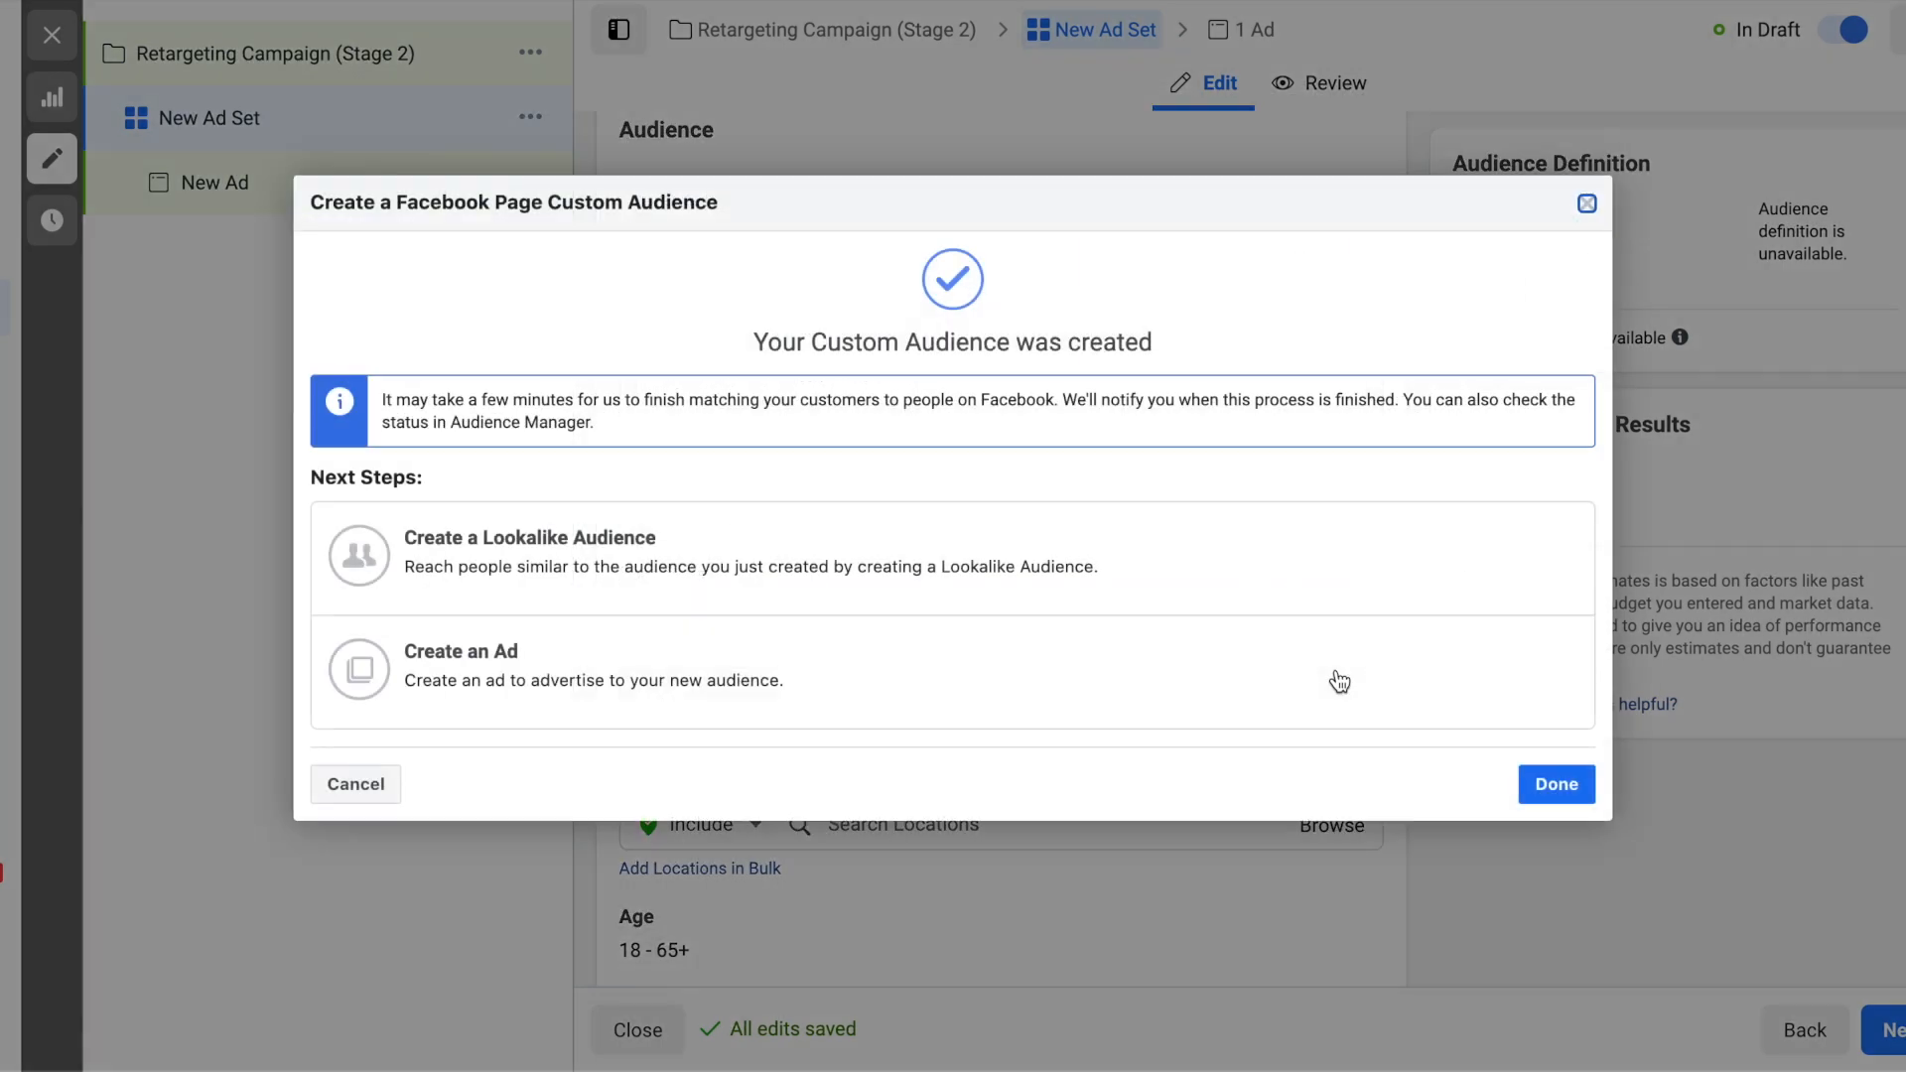
pyautogui.click(1528, 782)
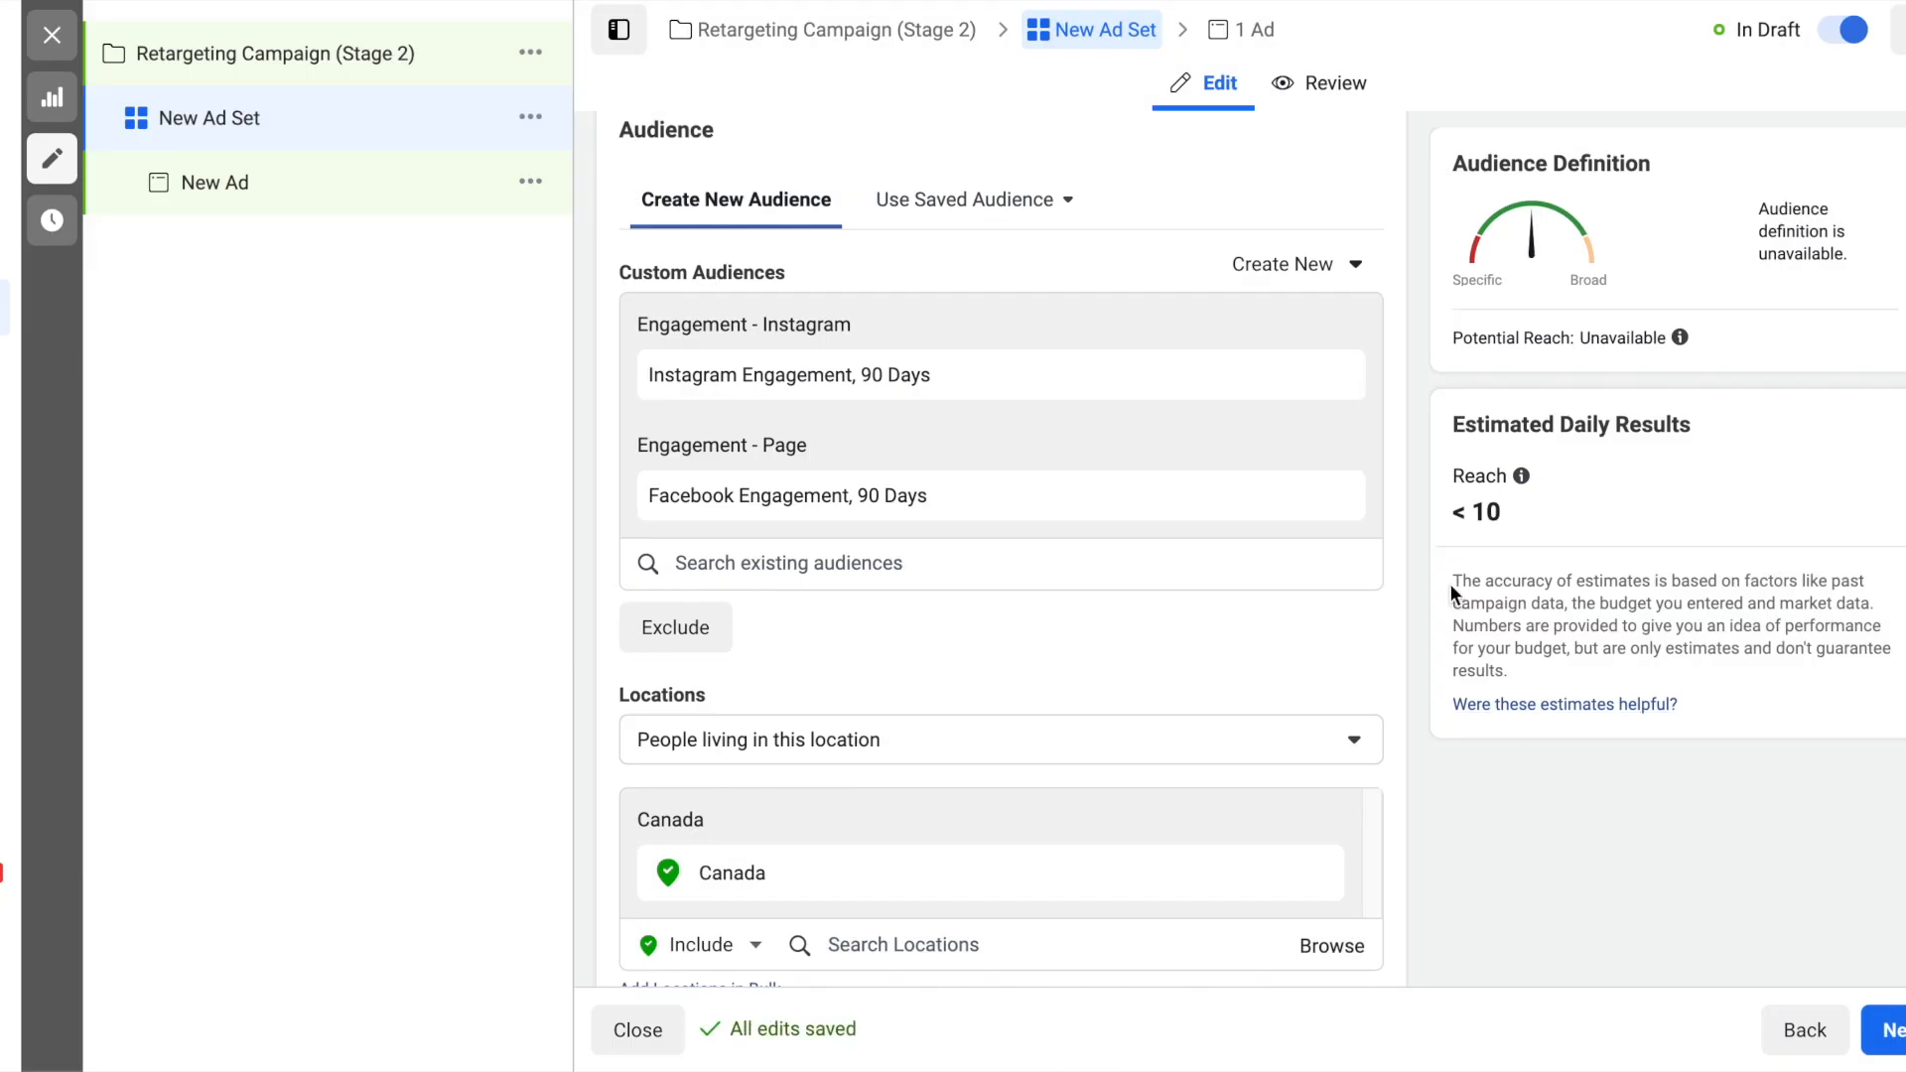
# - Review the ad set's custom audiences, location, age, gender, detailed targeting, language and placement settings
pyautogui.scroll(-2, 1451, 592)
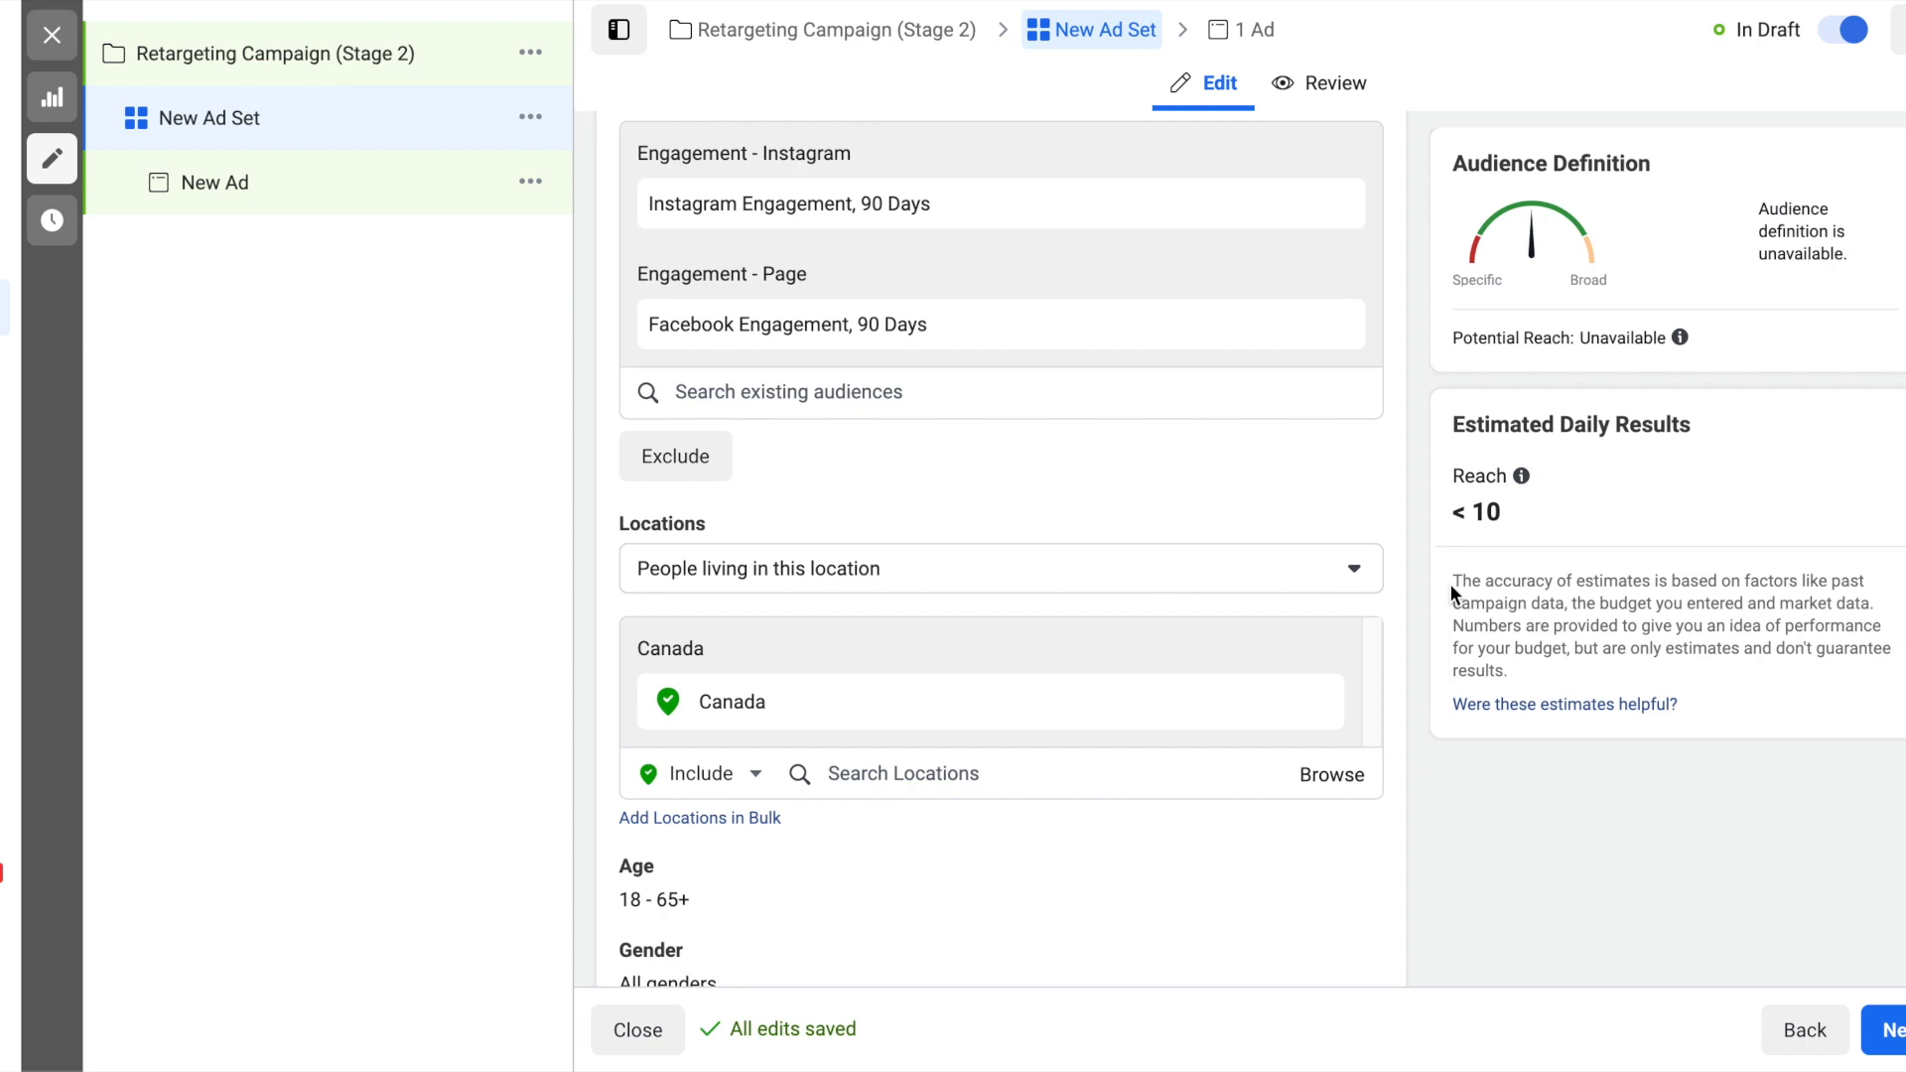
pyautogui.scroll(-1, 1348, 606)
pyautogui.scroll(4, 1235, 507)
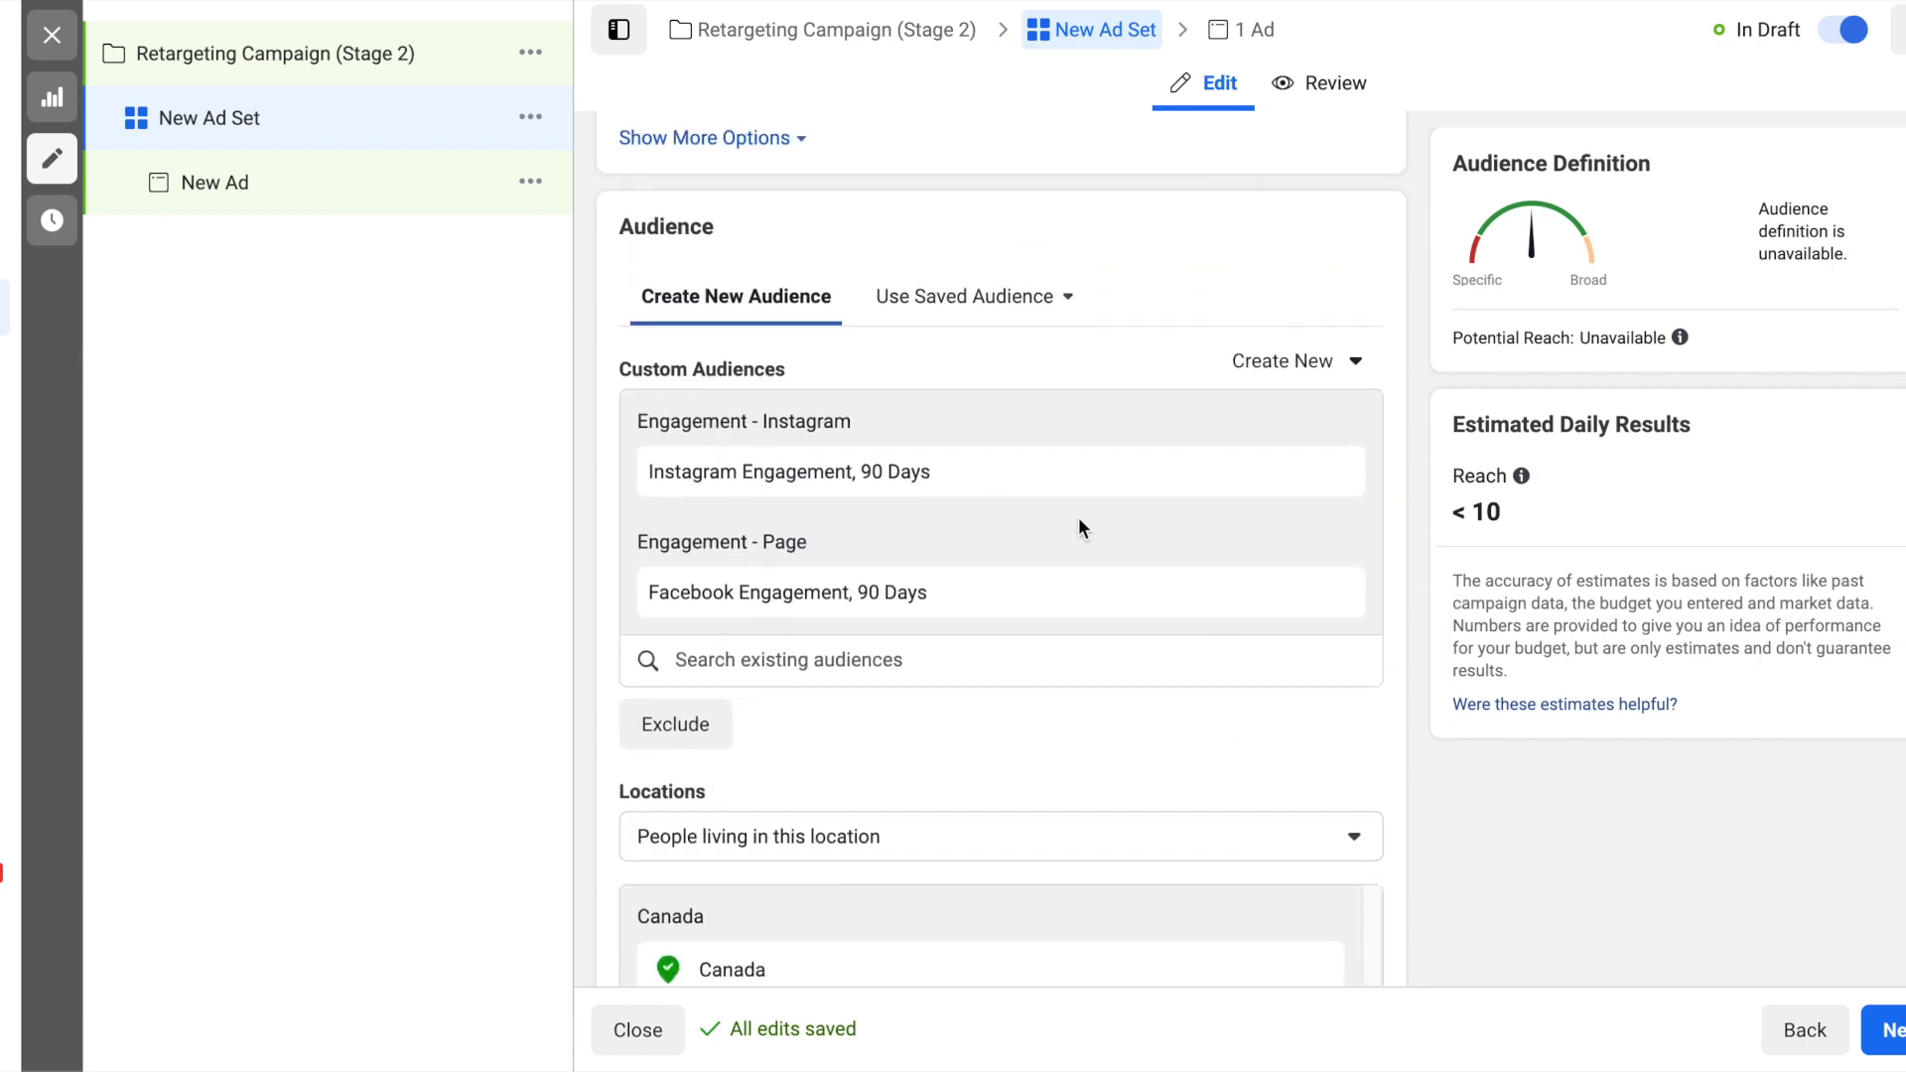
pyautogui.scroll(-5, 1078, 516)
pyautogui.scroll(-2, 1038, 820)
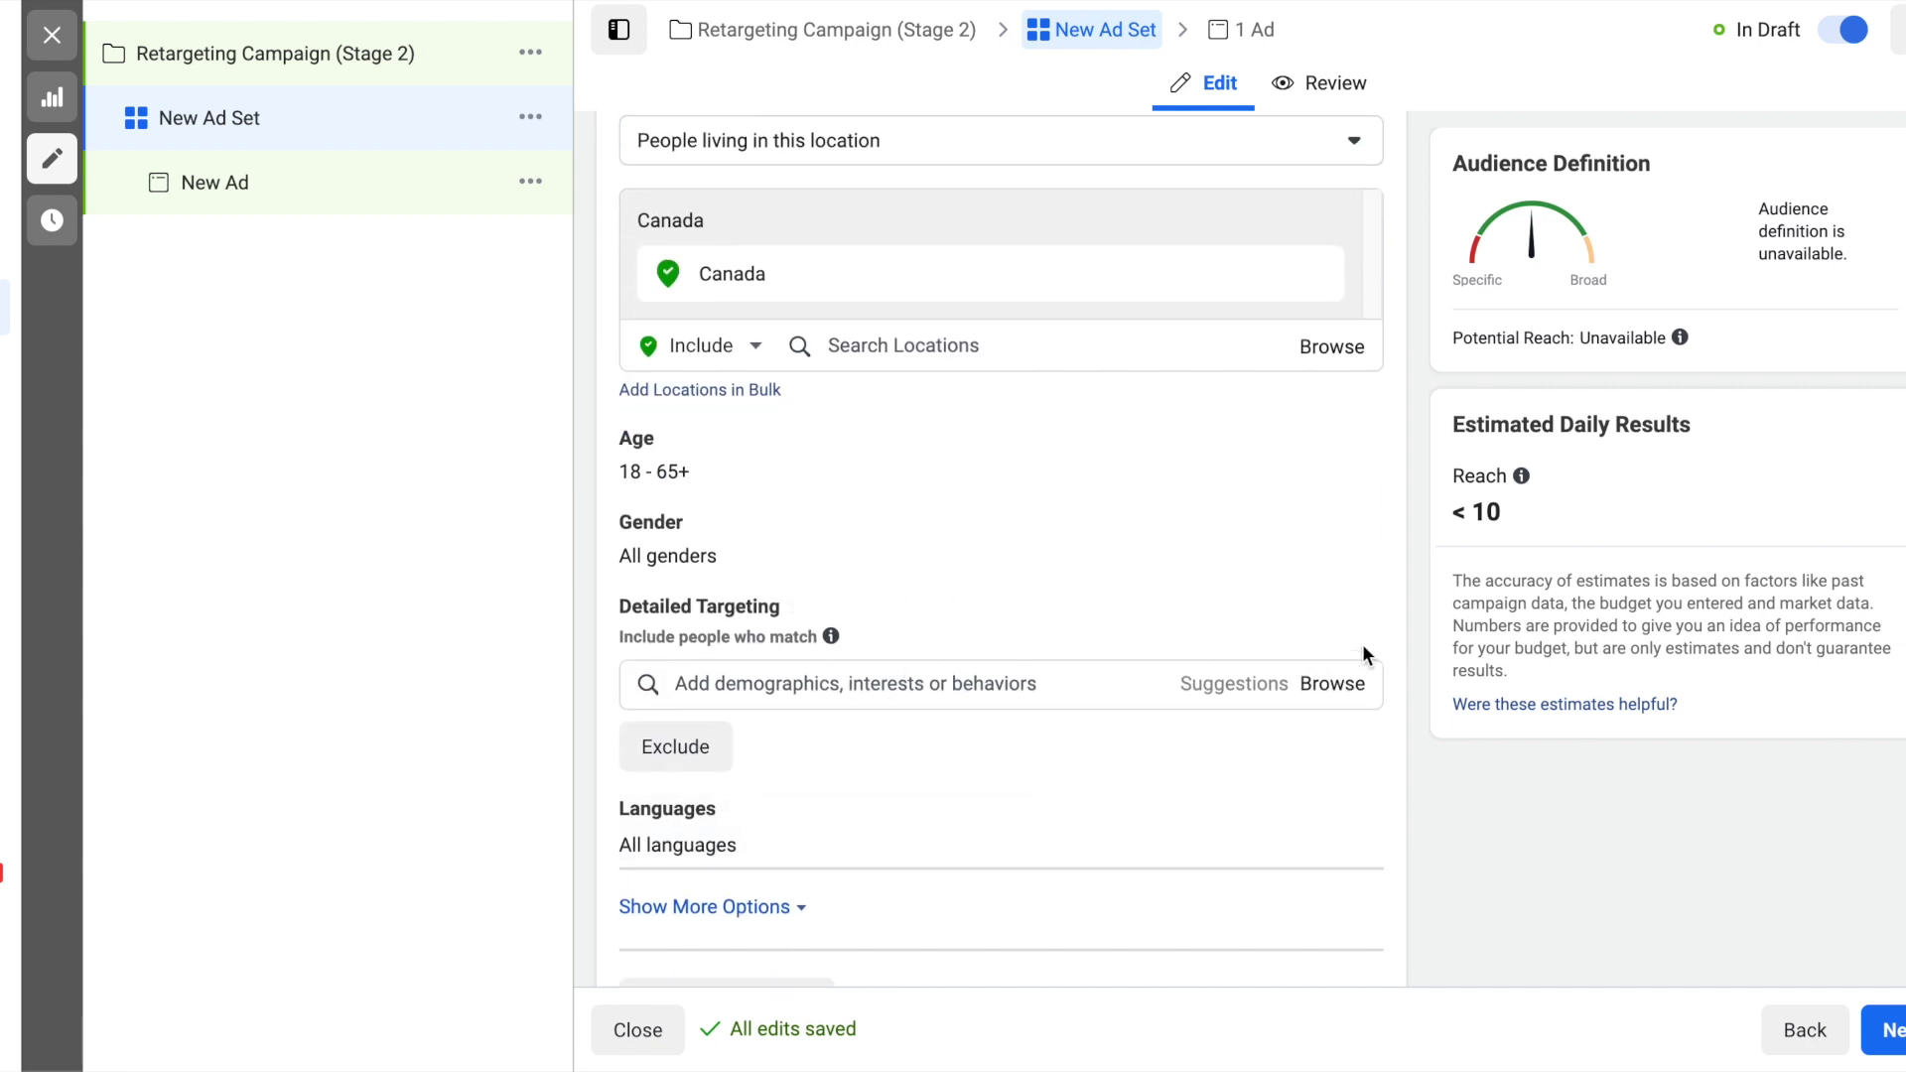
pyautogui.scroll(-1, 1415, 639)
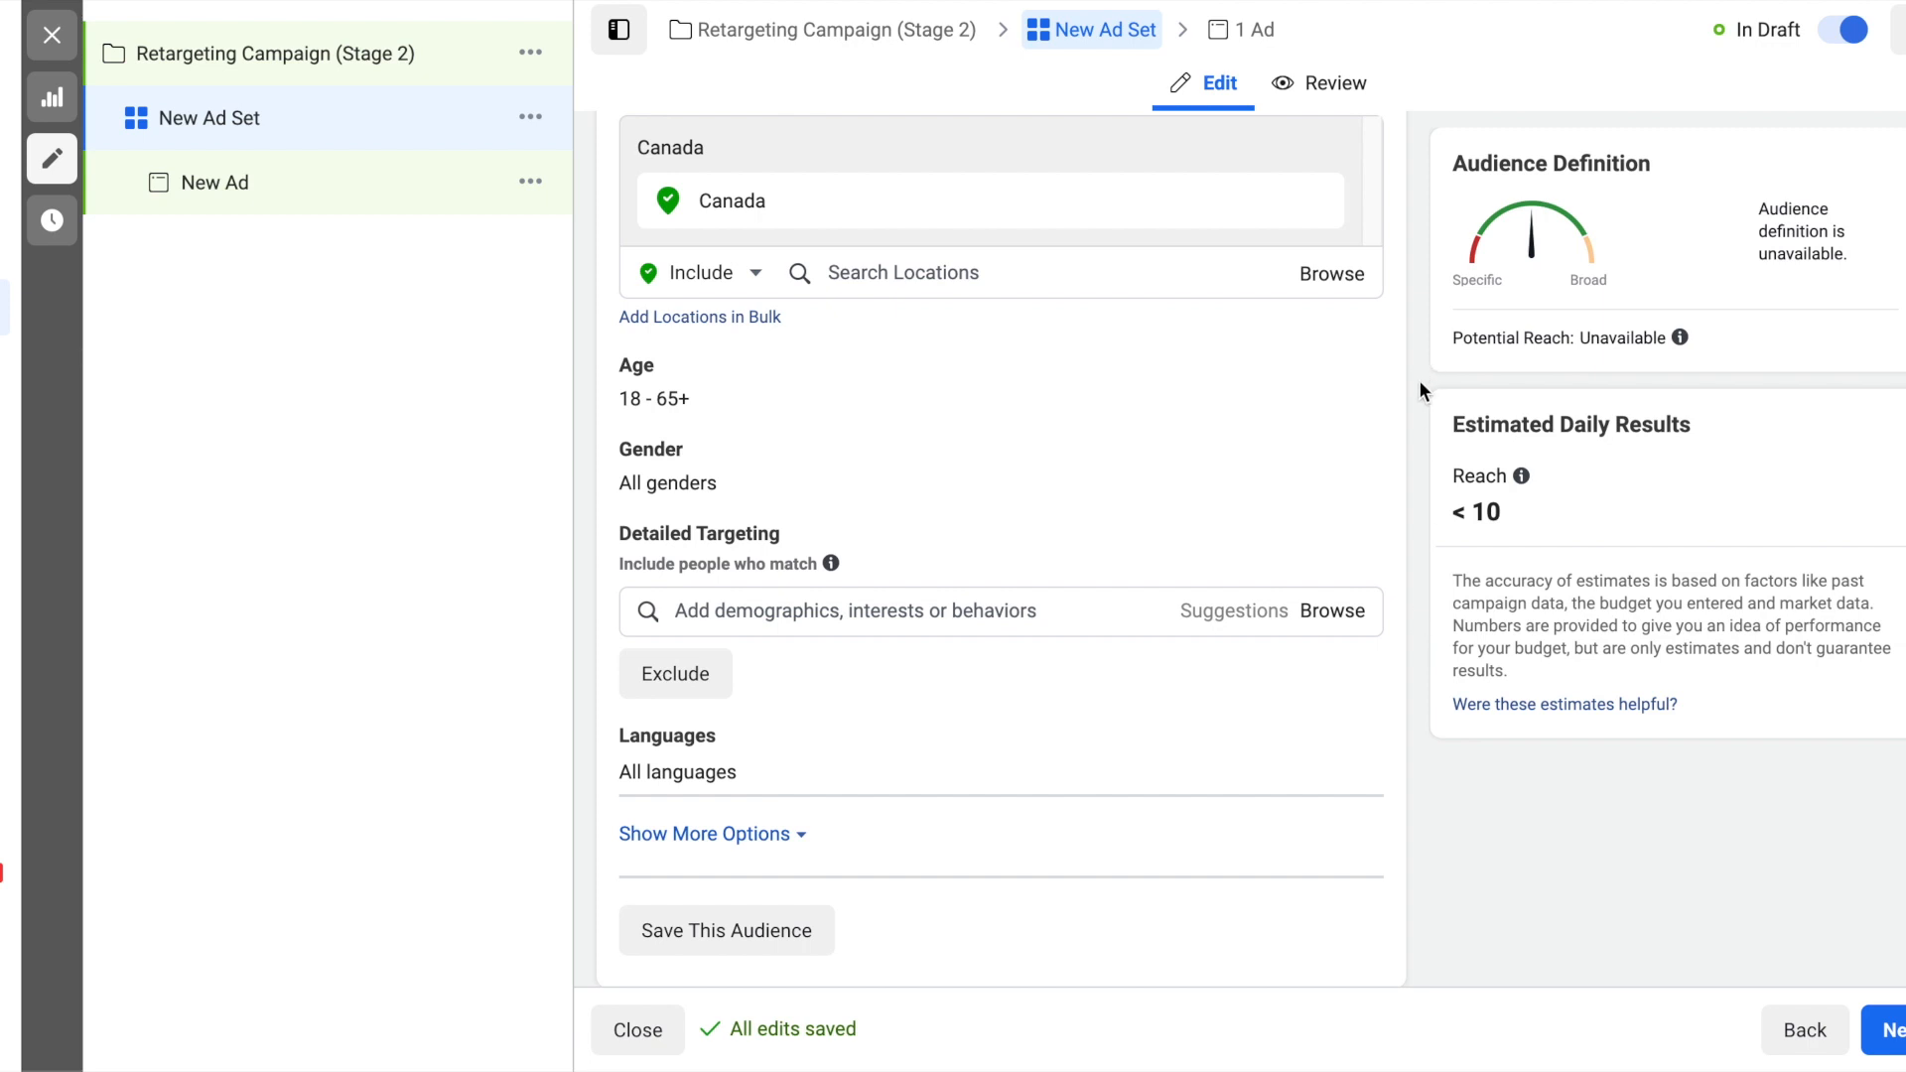
pyautogui.scroll(1, 1416, 259)
pyautogui.scroll(-2, 1415, 259)
pyautogui.scroll(-1, 1415, 259)
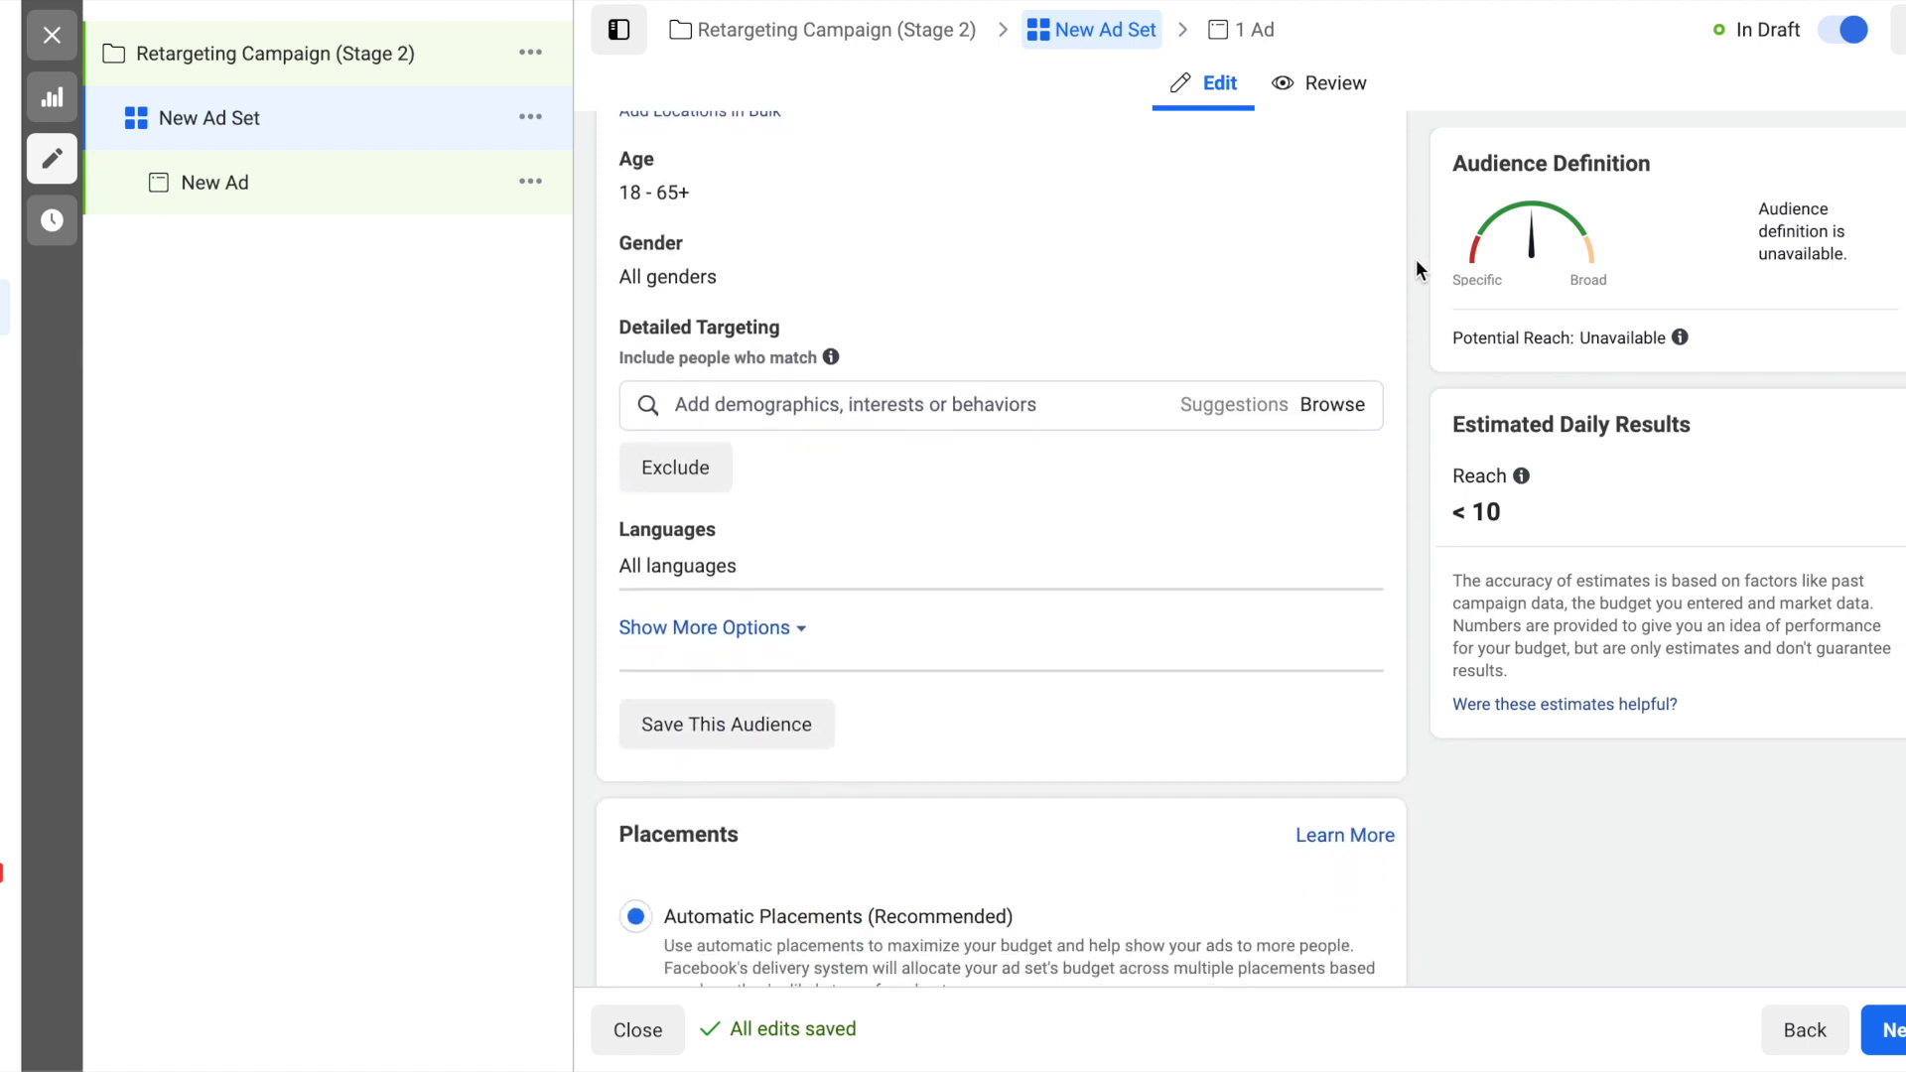
pyautogui.scroll(-1, 1500, 577)
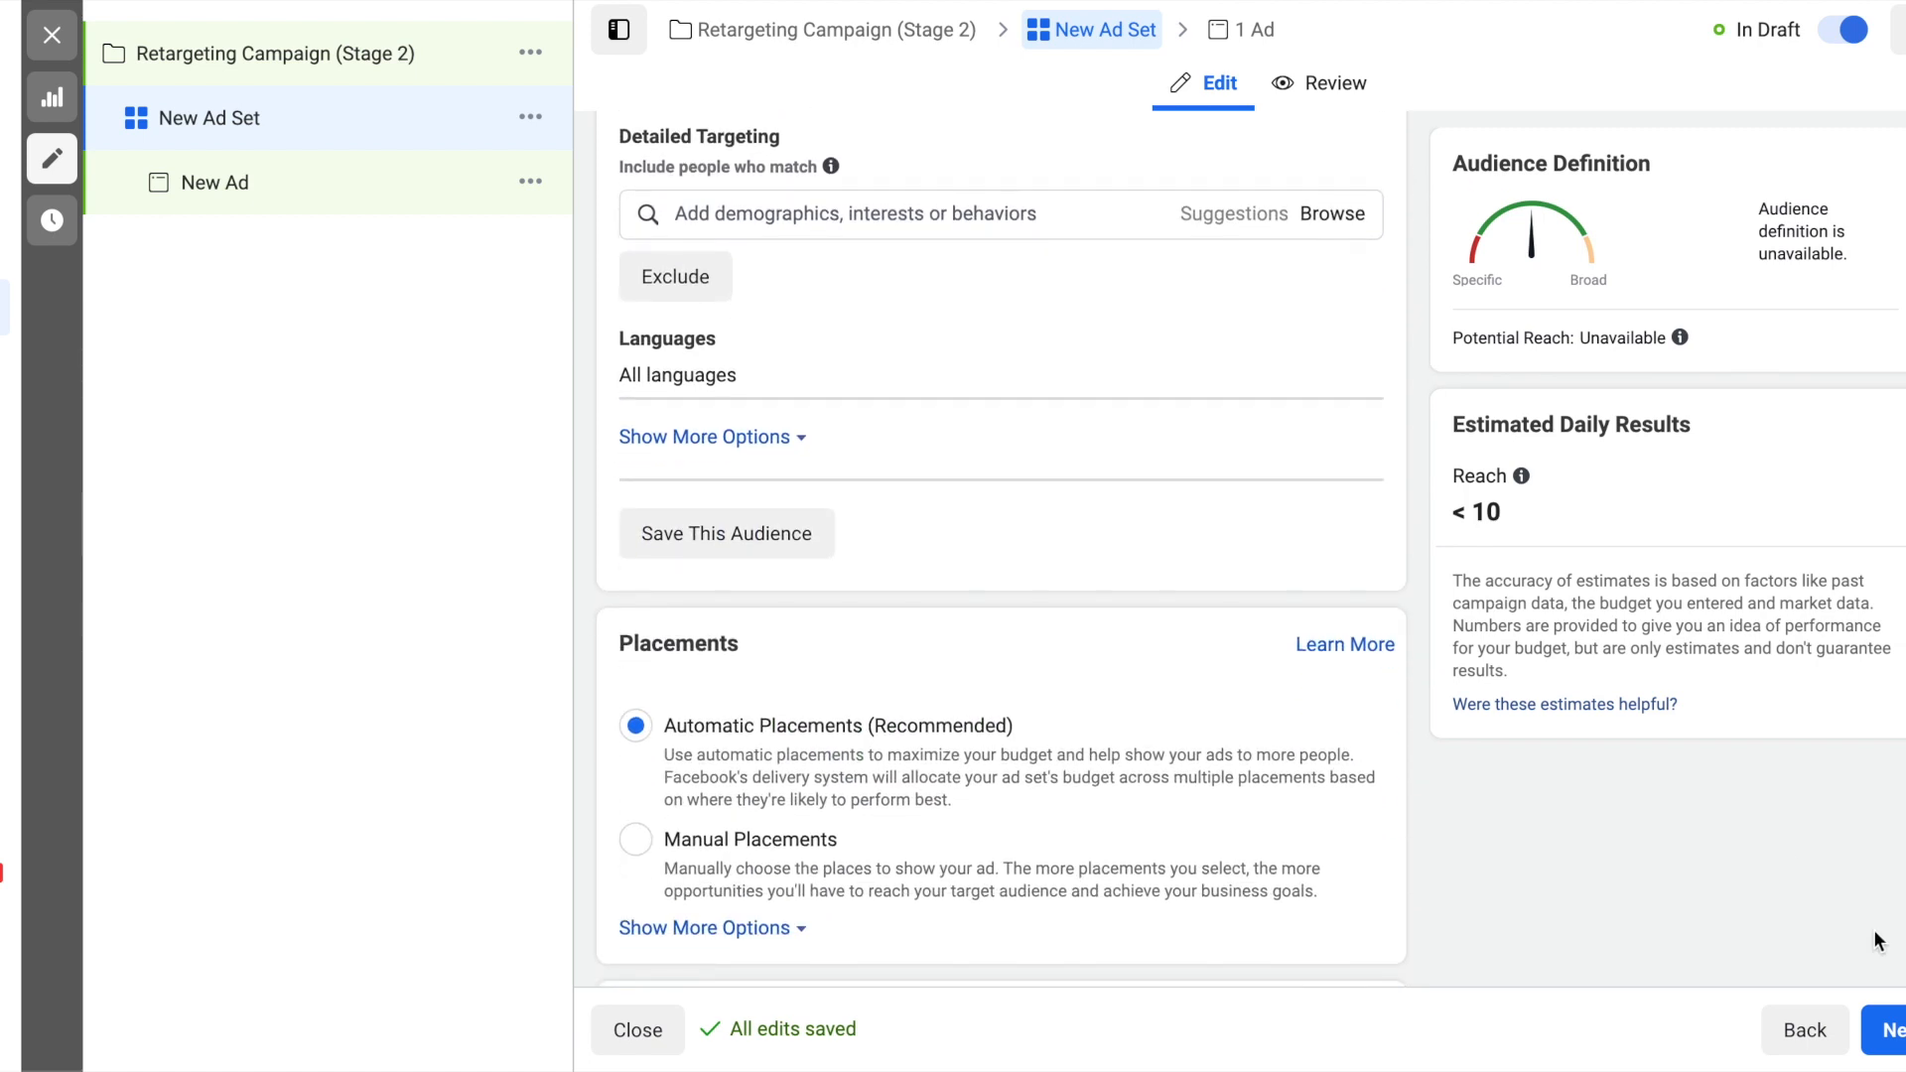
# - Continue to the retargeting campaign's ad and switch its setup to Use Existing Post
pyautogui.click(1890, 1035)
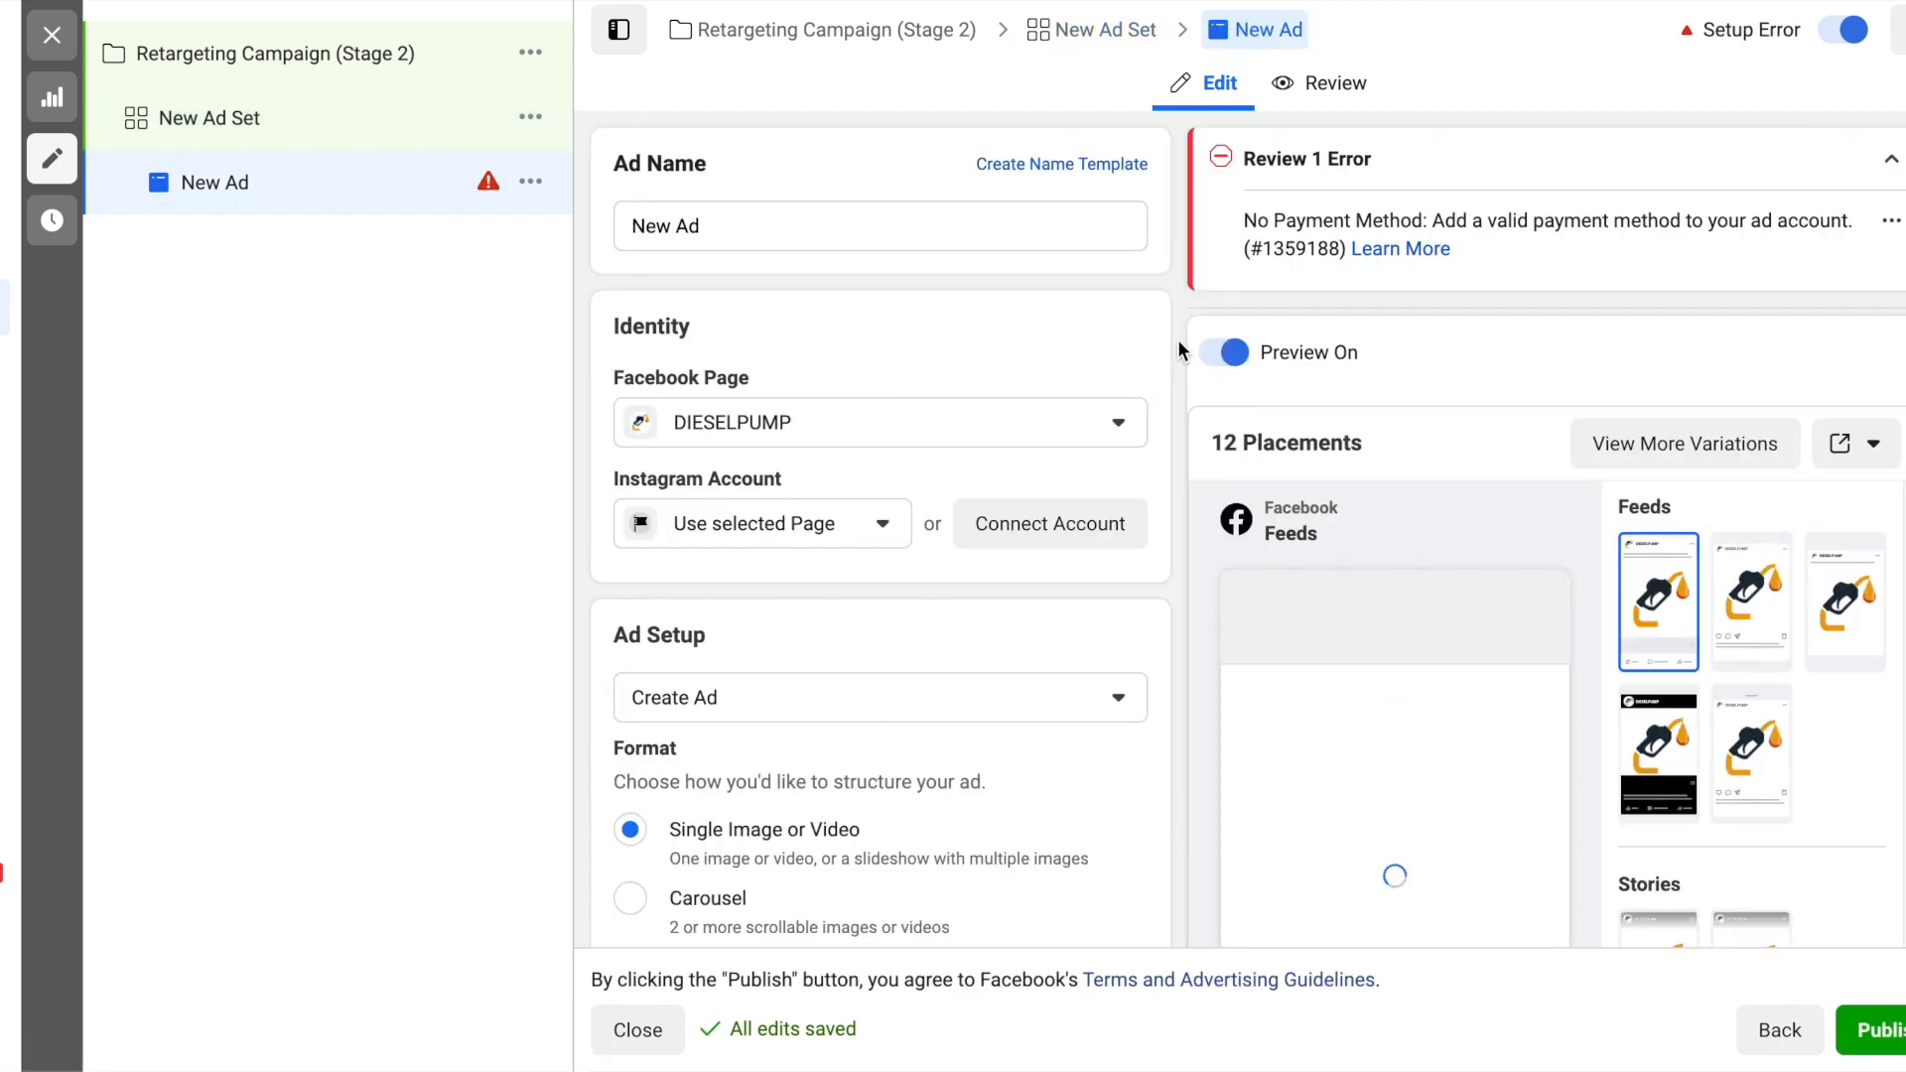
pyautogui.scroll(-1, 1177, 340)
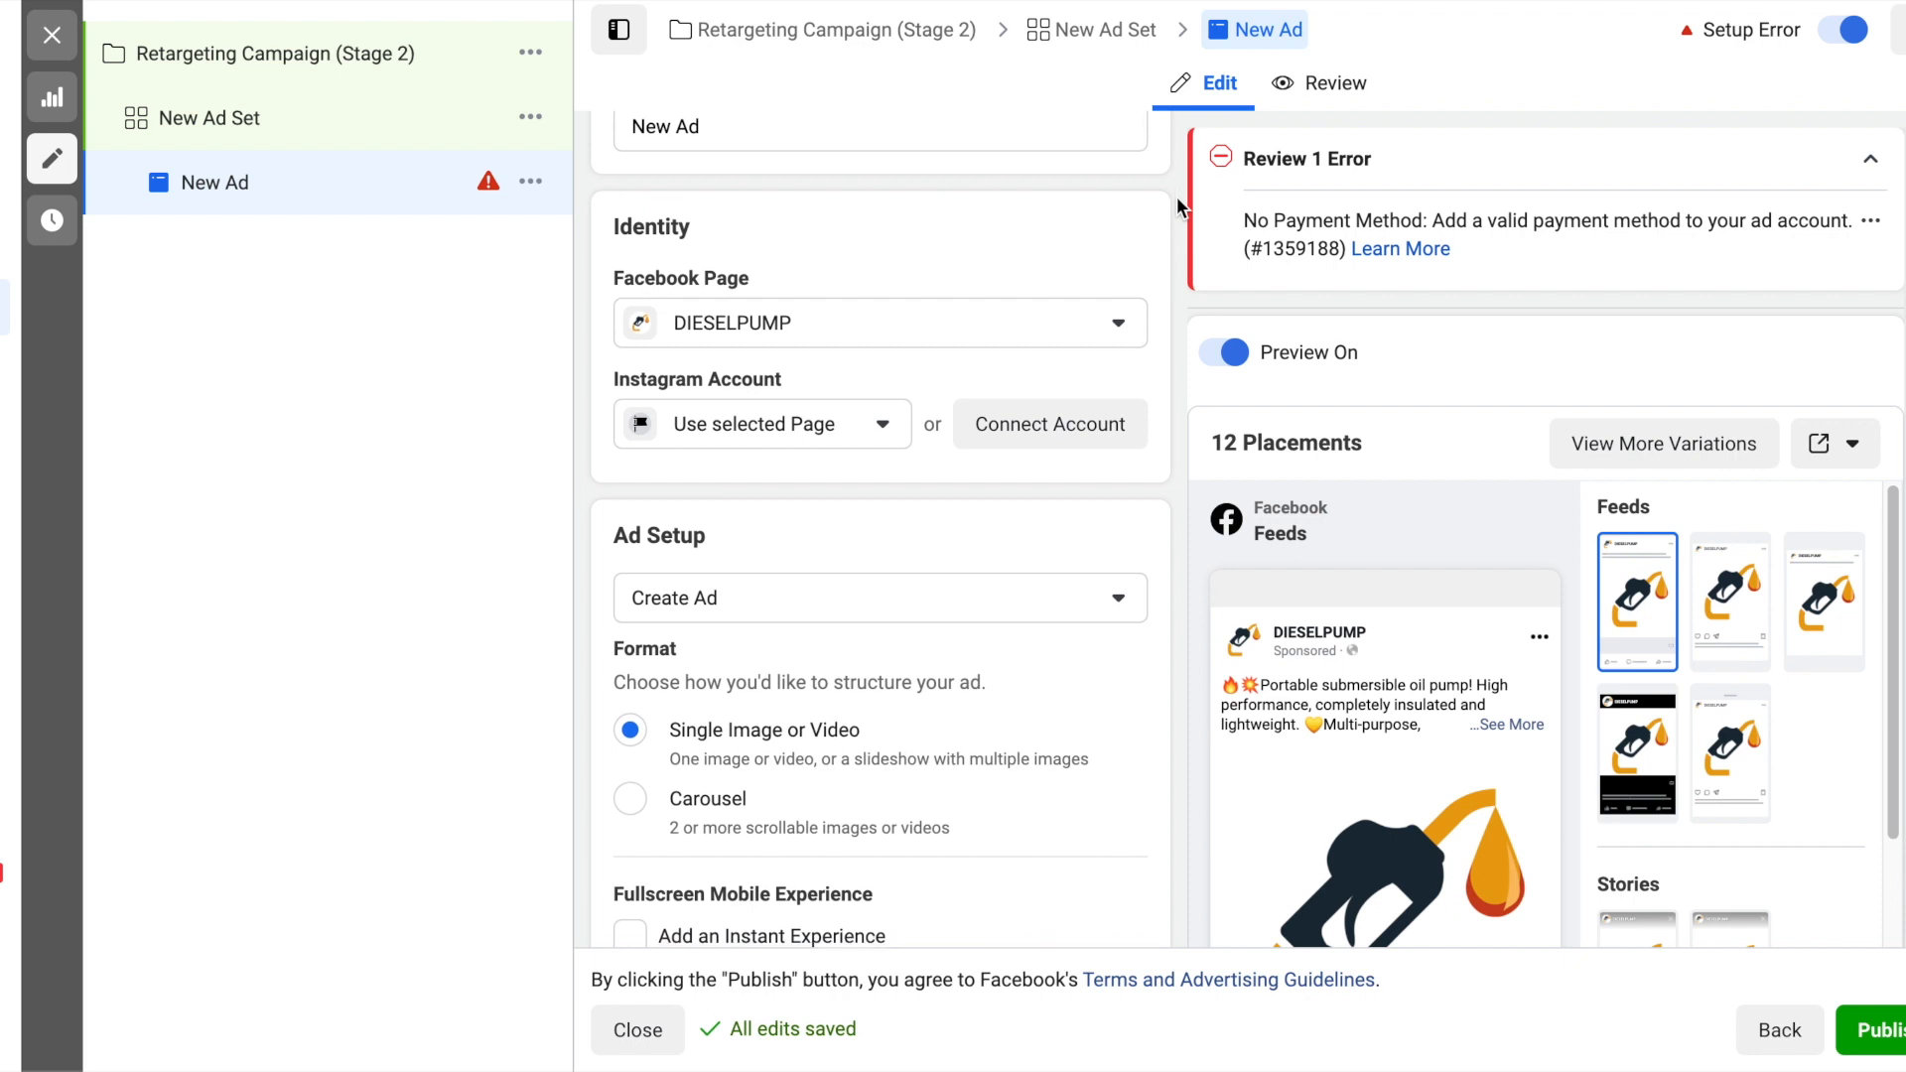
pyautogui.scroll(1, 1176, 197)
pyautogui.scroll(-1, 1176, 197)
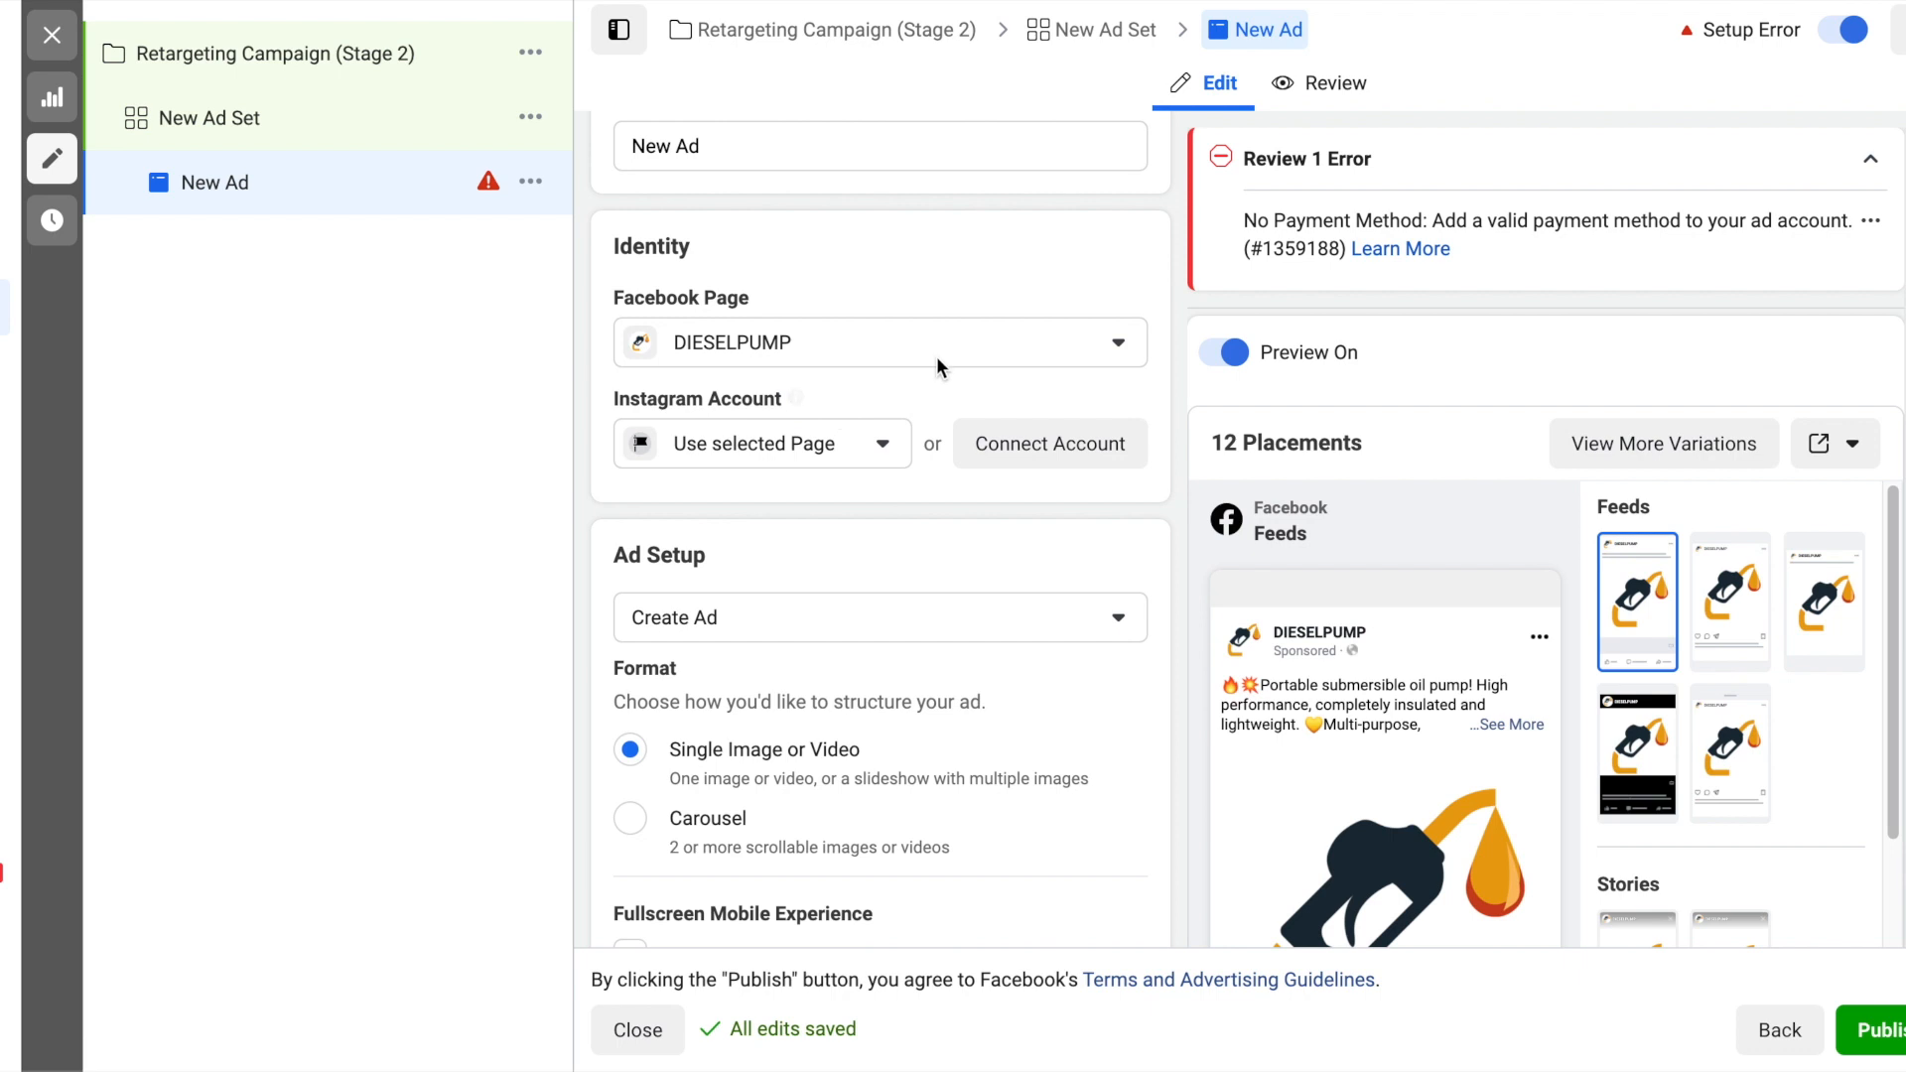
pyautogui.scroll(-4, 981, 401)
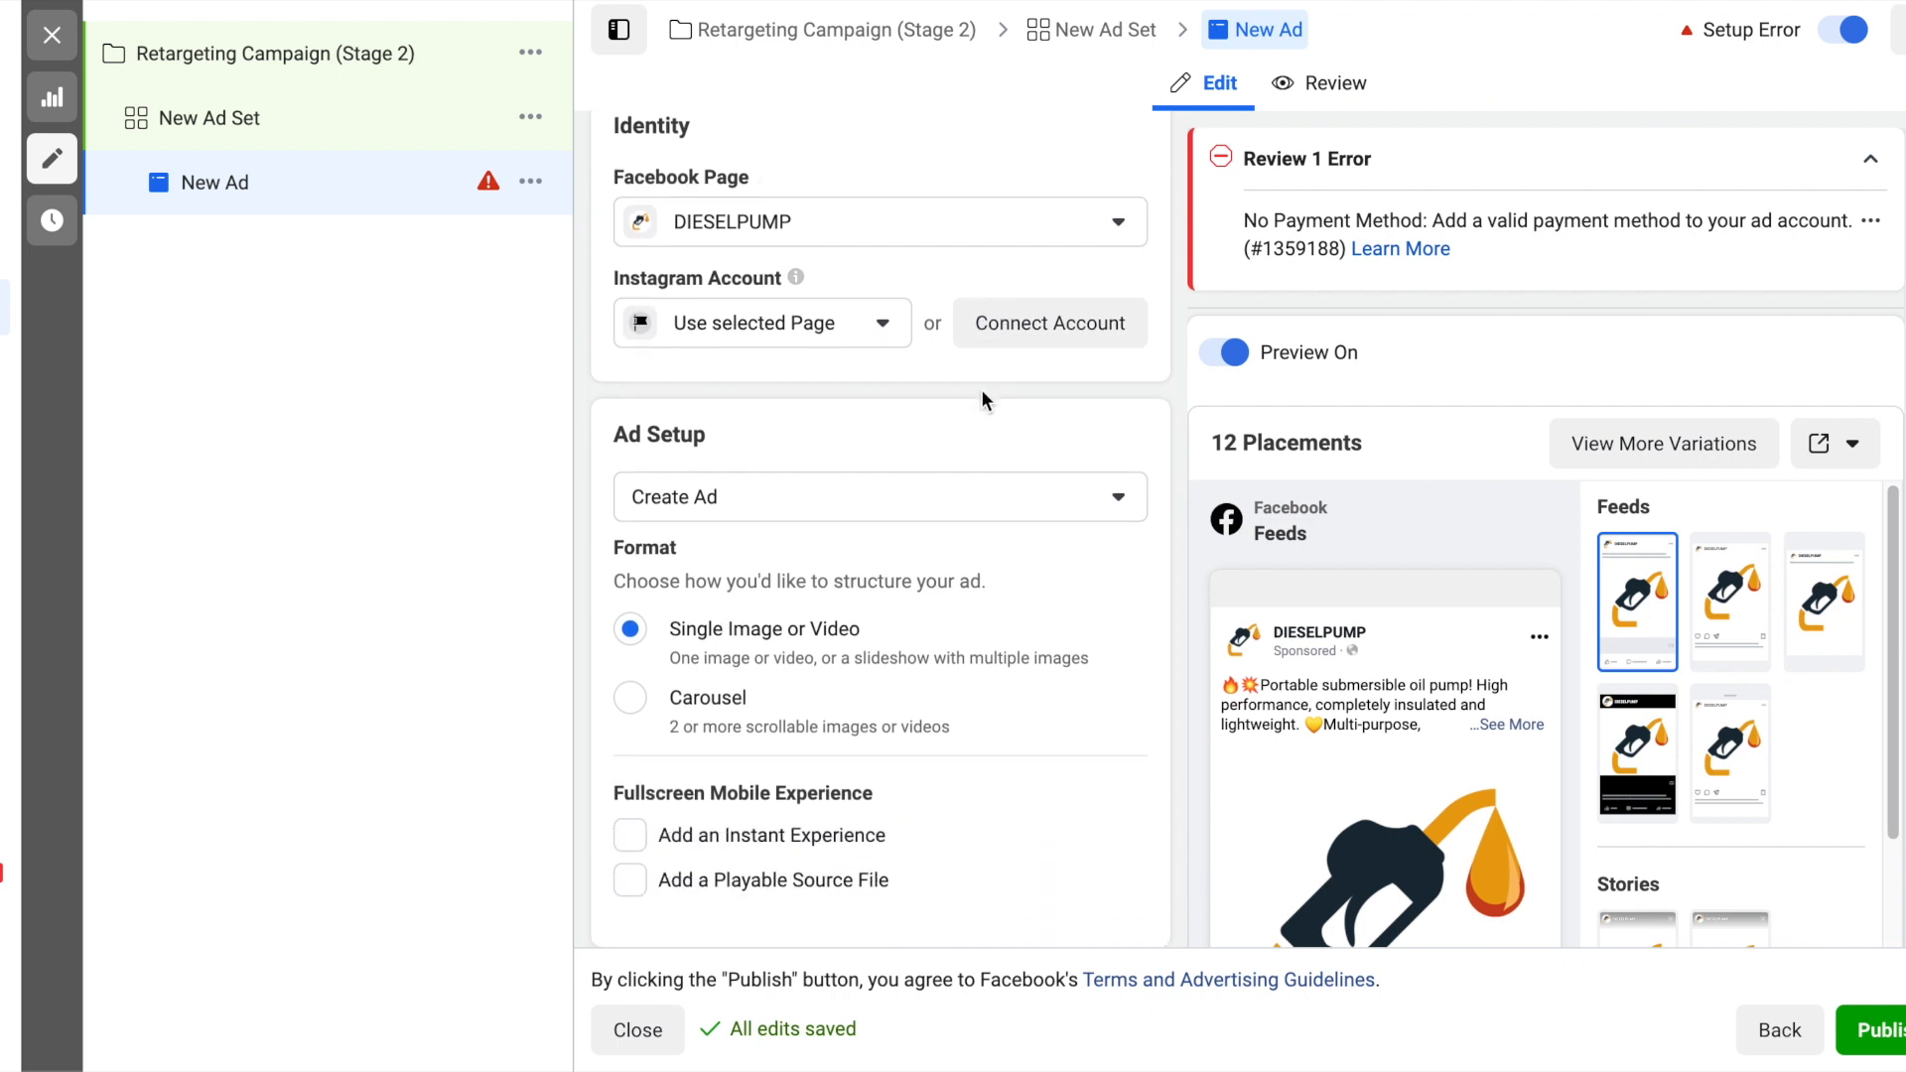
pyautogui.click(1007, 325)
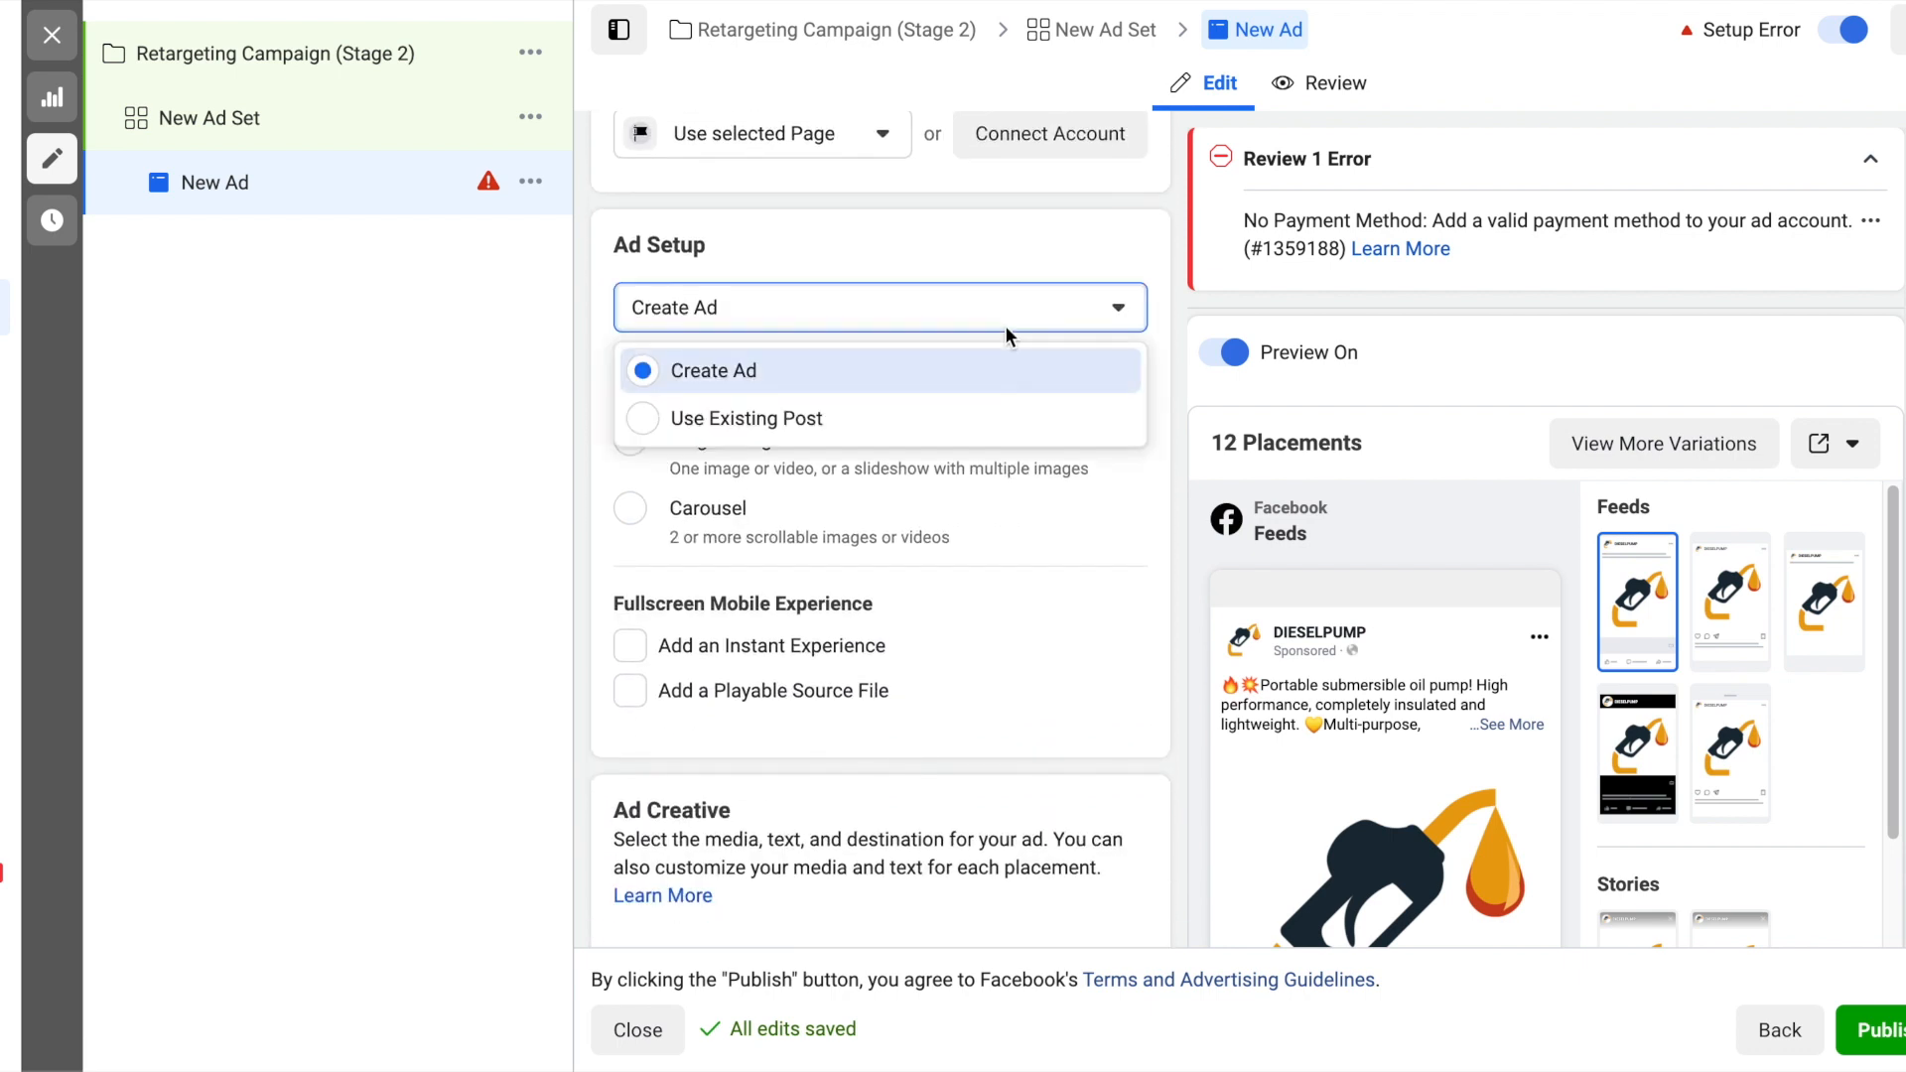
pyautogui.click(1023, 413)
pyautogui.scroll(-1, 1165, 285)
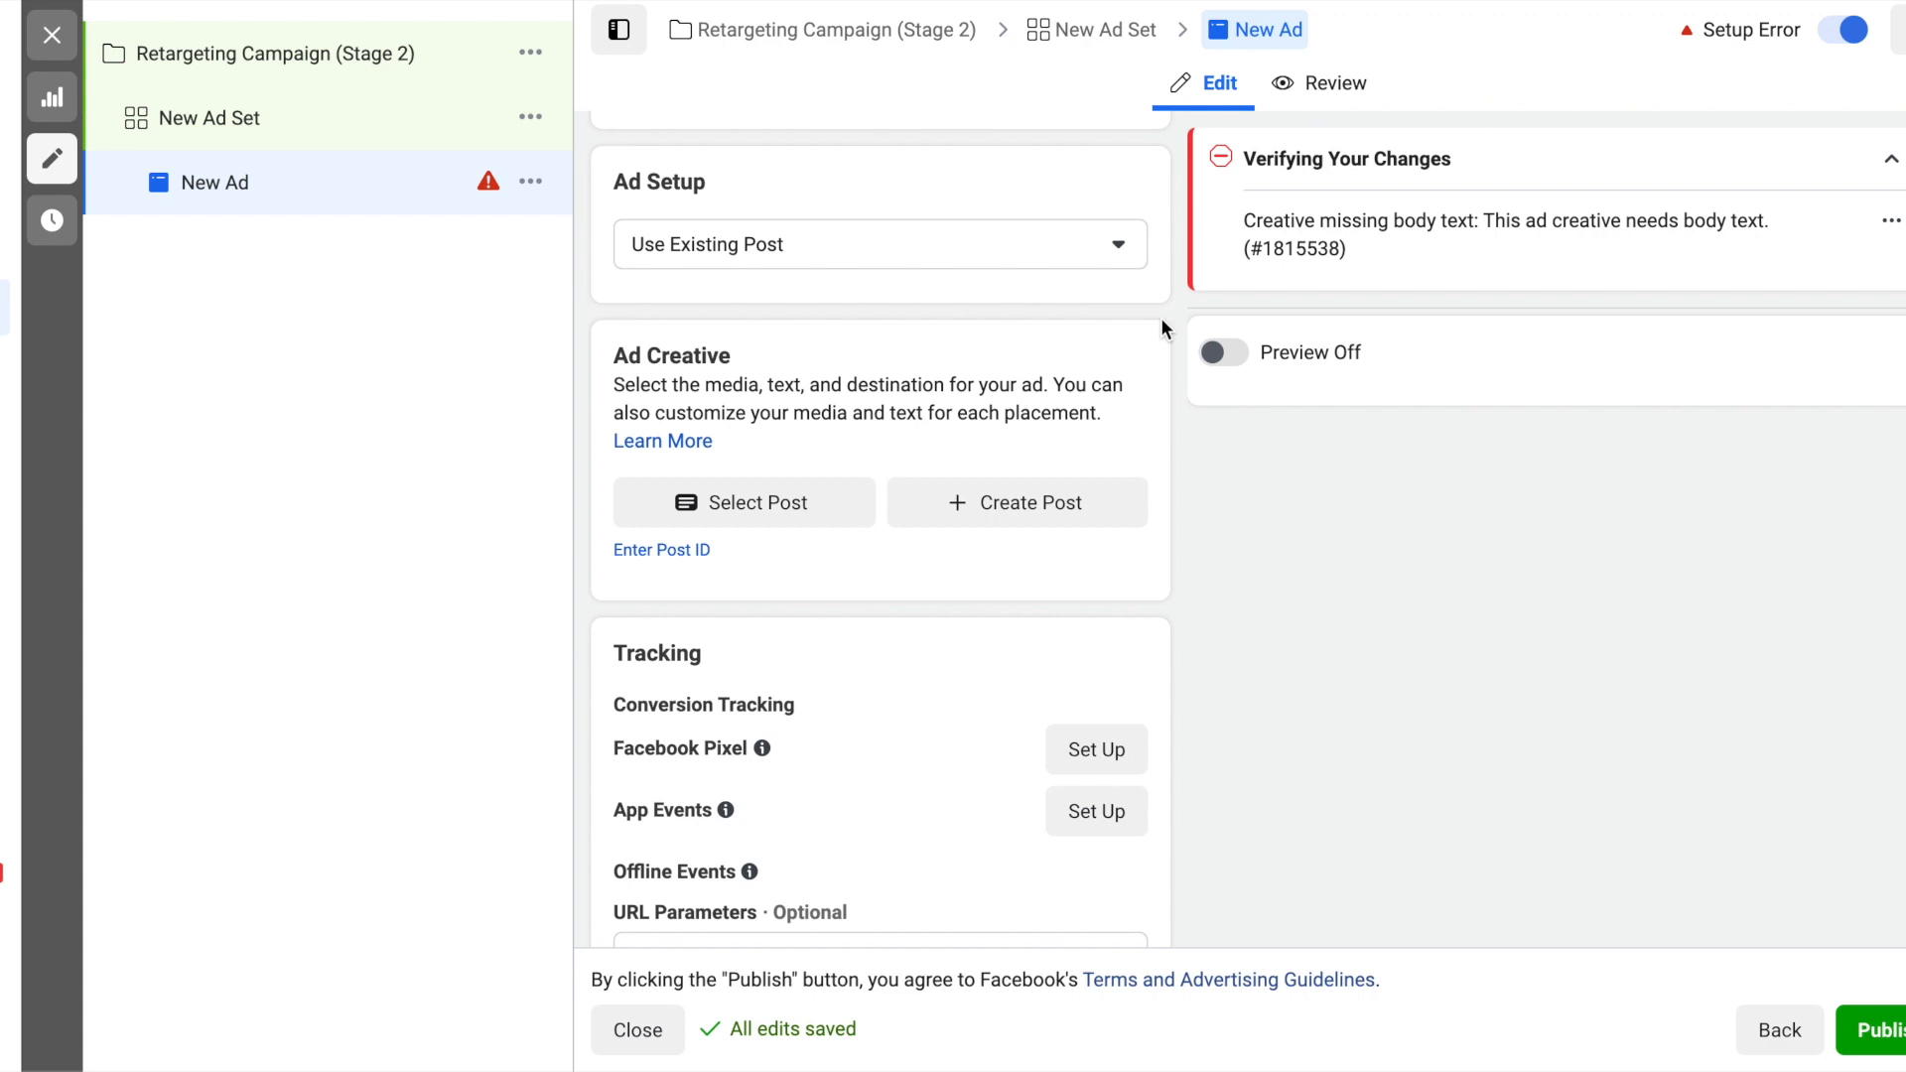
# - Try to publish the retargeting ad, leave the ad editor and return to the campaigns list
pyautogui.scroll(-1, 1163, 327)
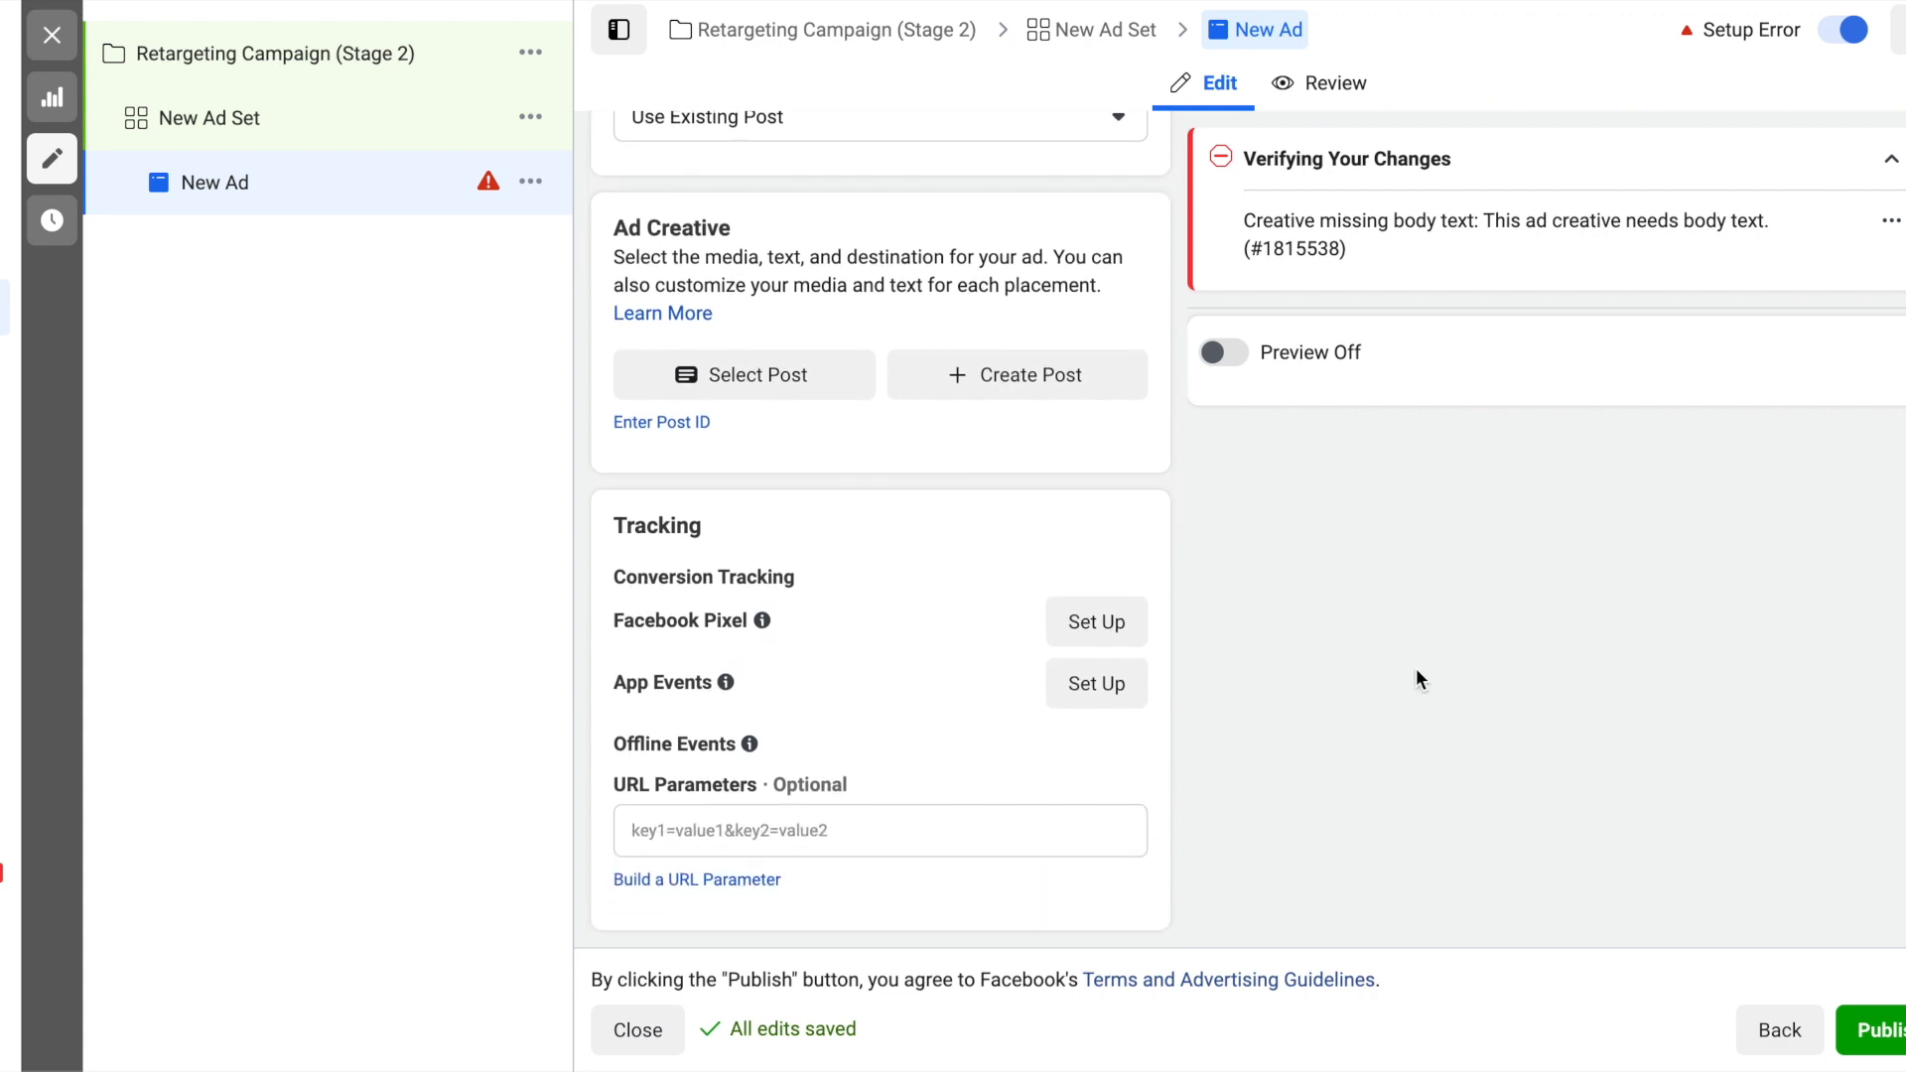
pyautogui.click(1871, 1033)
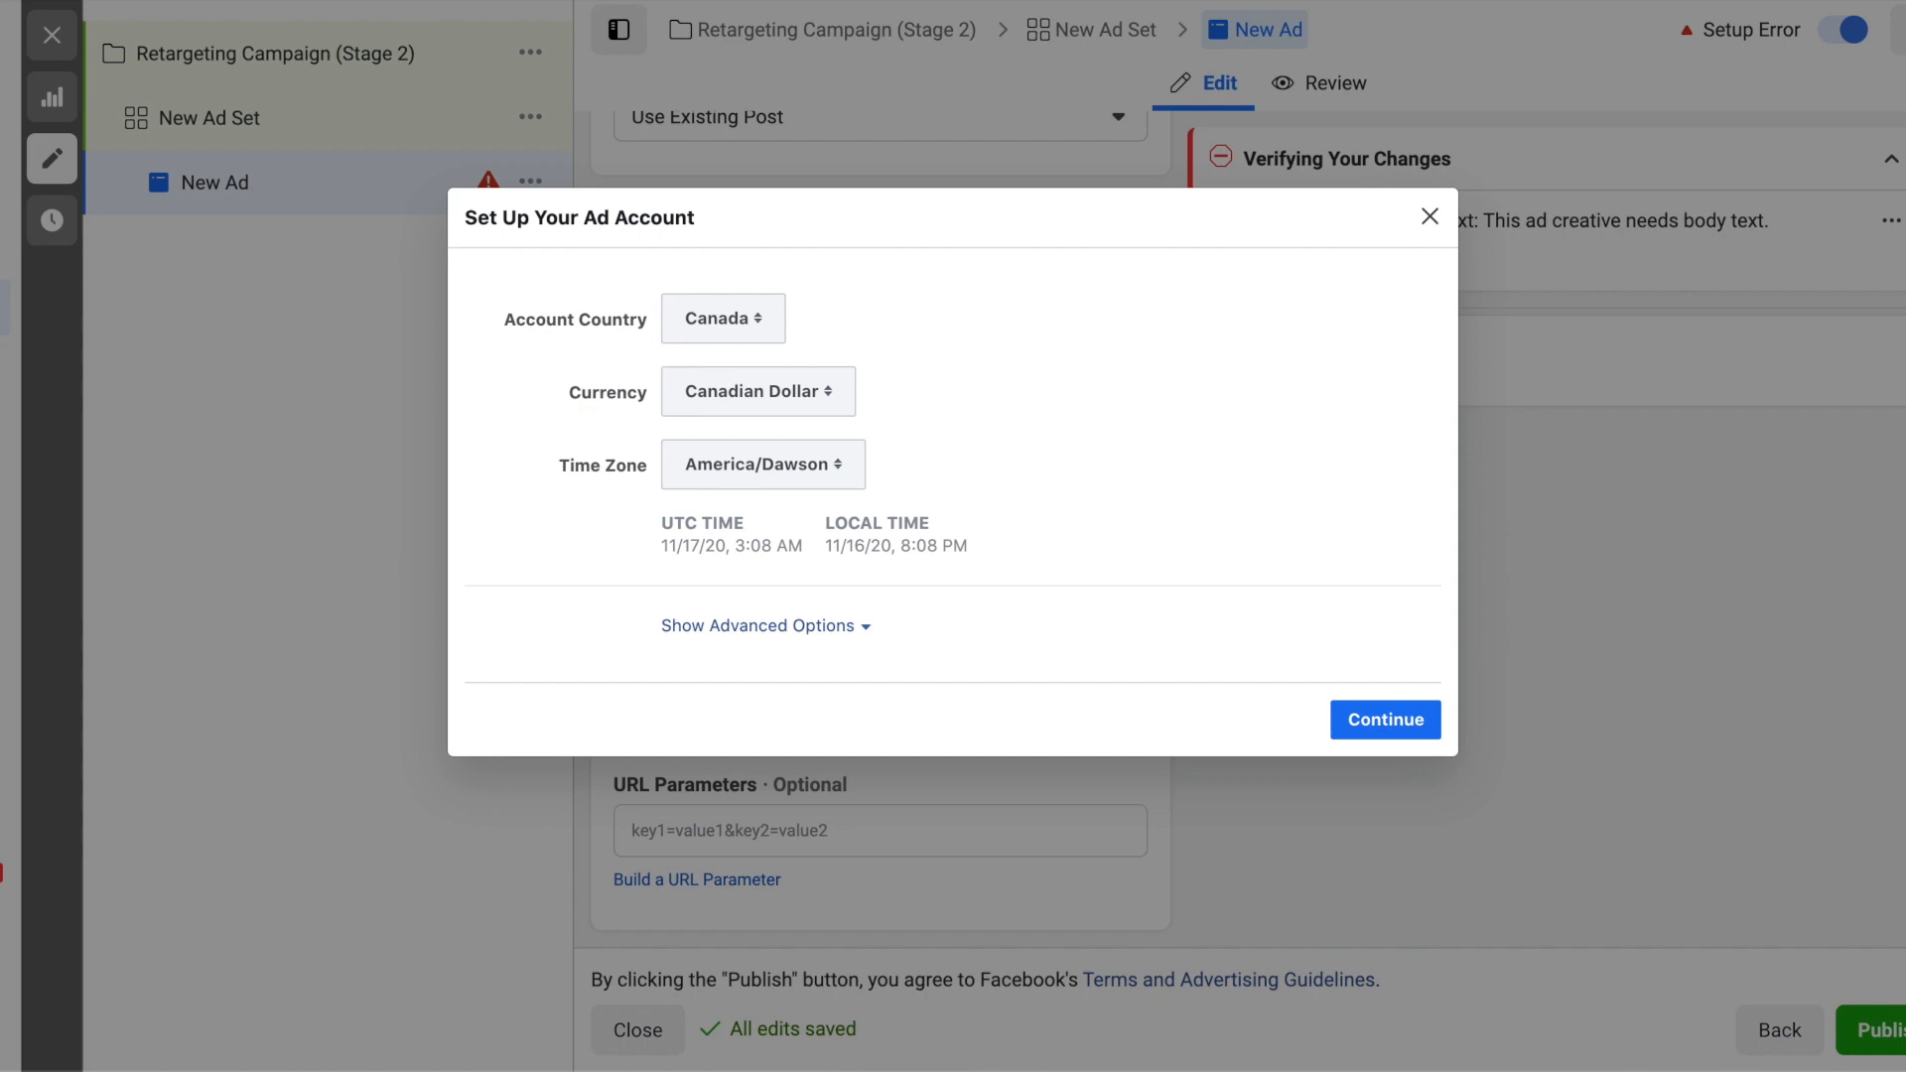
pyautogui.click(60, 40)
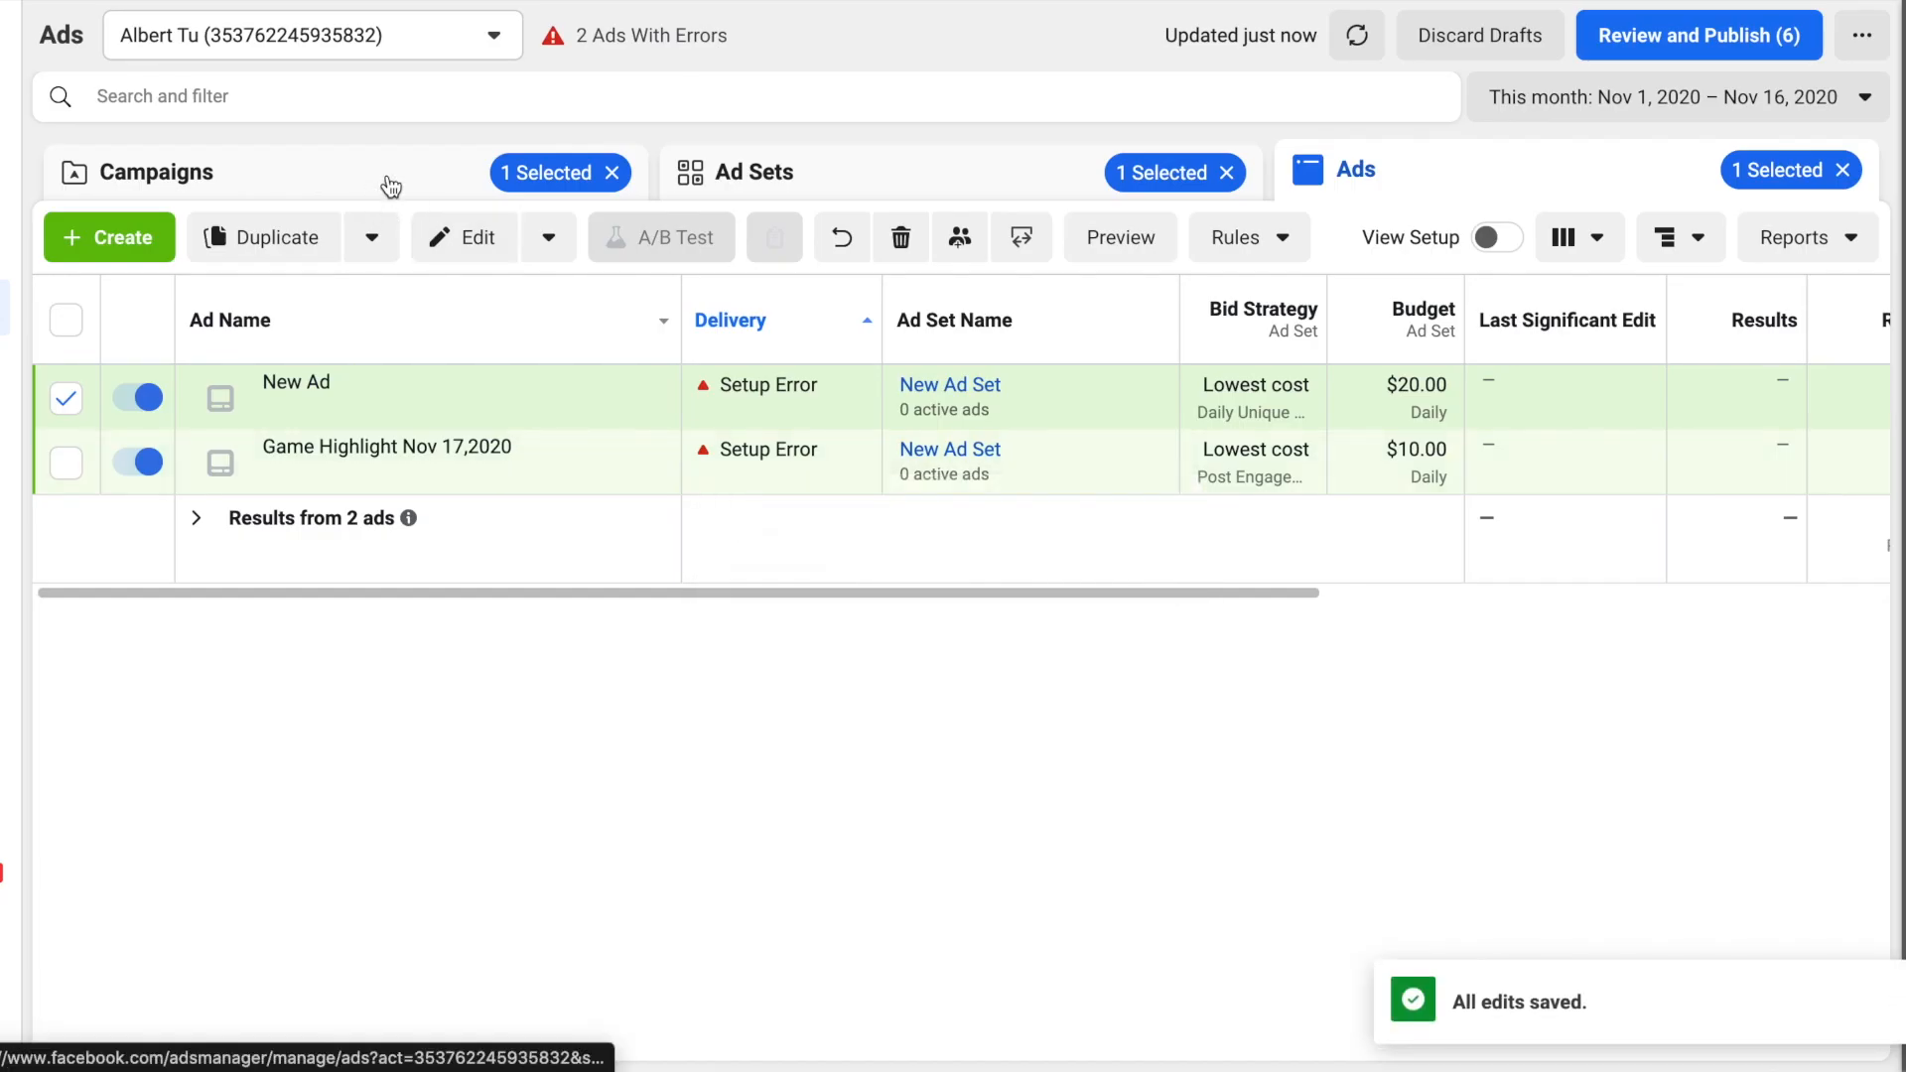
pyautogui.click(390, 186)
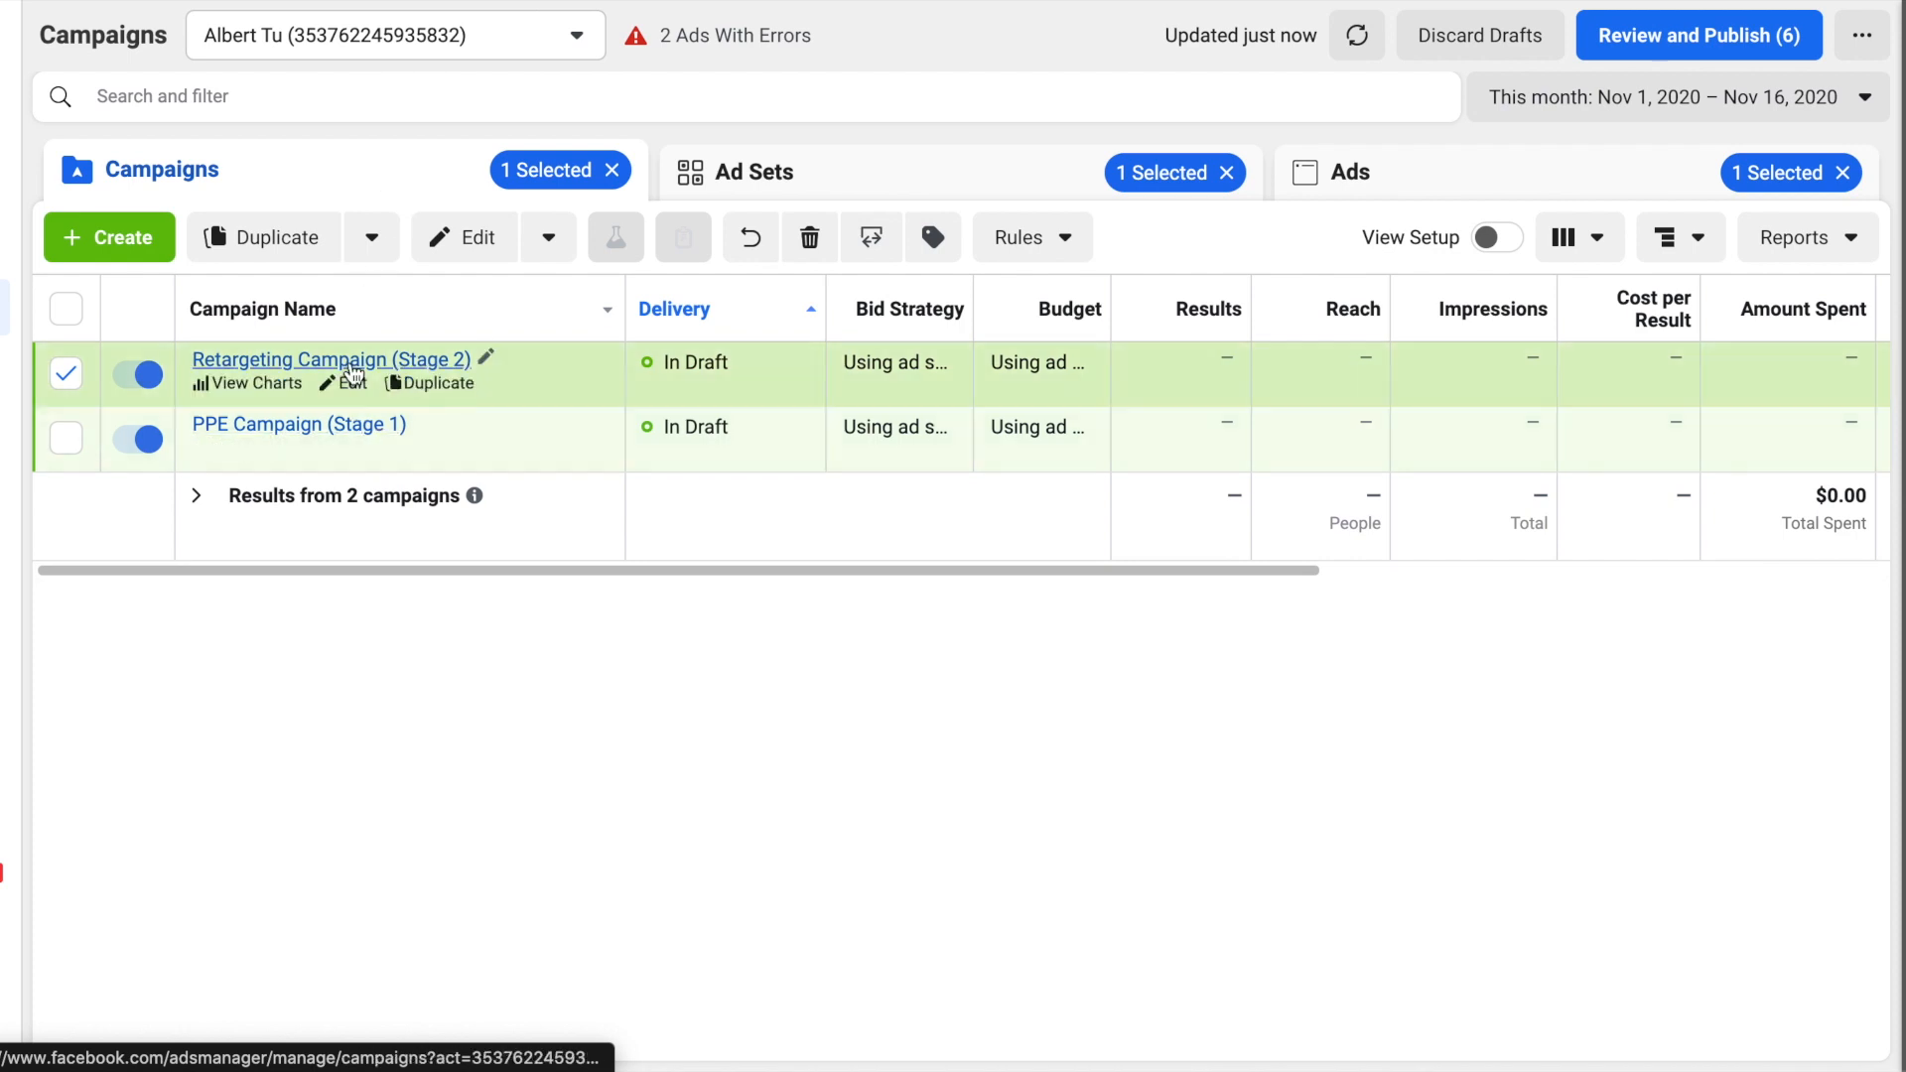